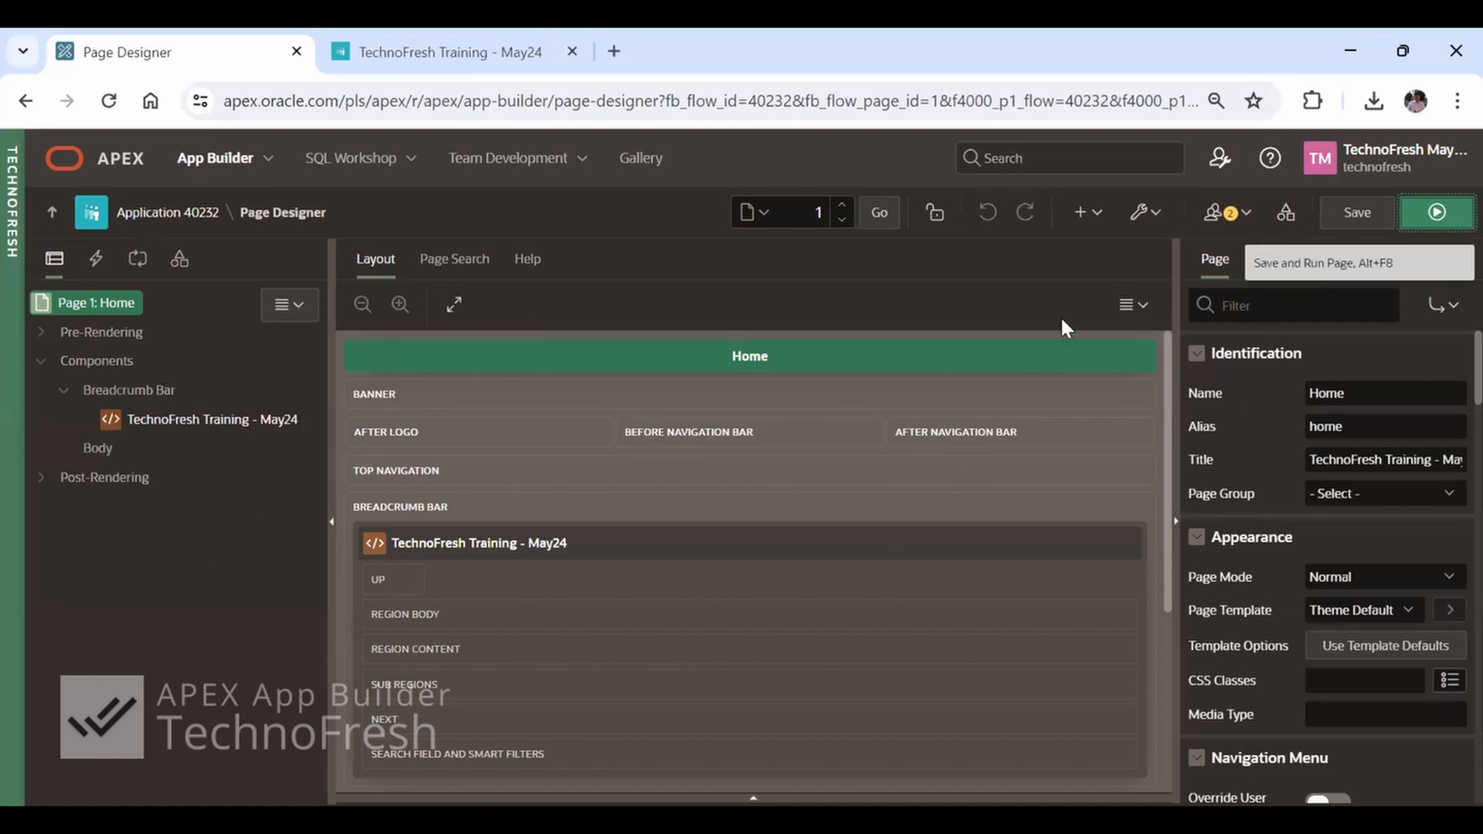
{"action": "left_click", "coordinate": [1096, 223]}
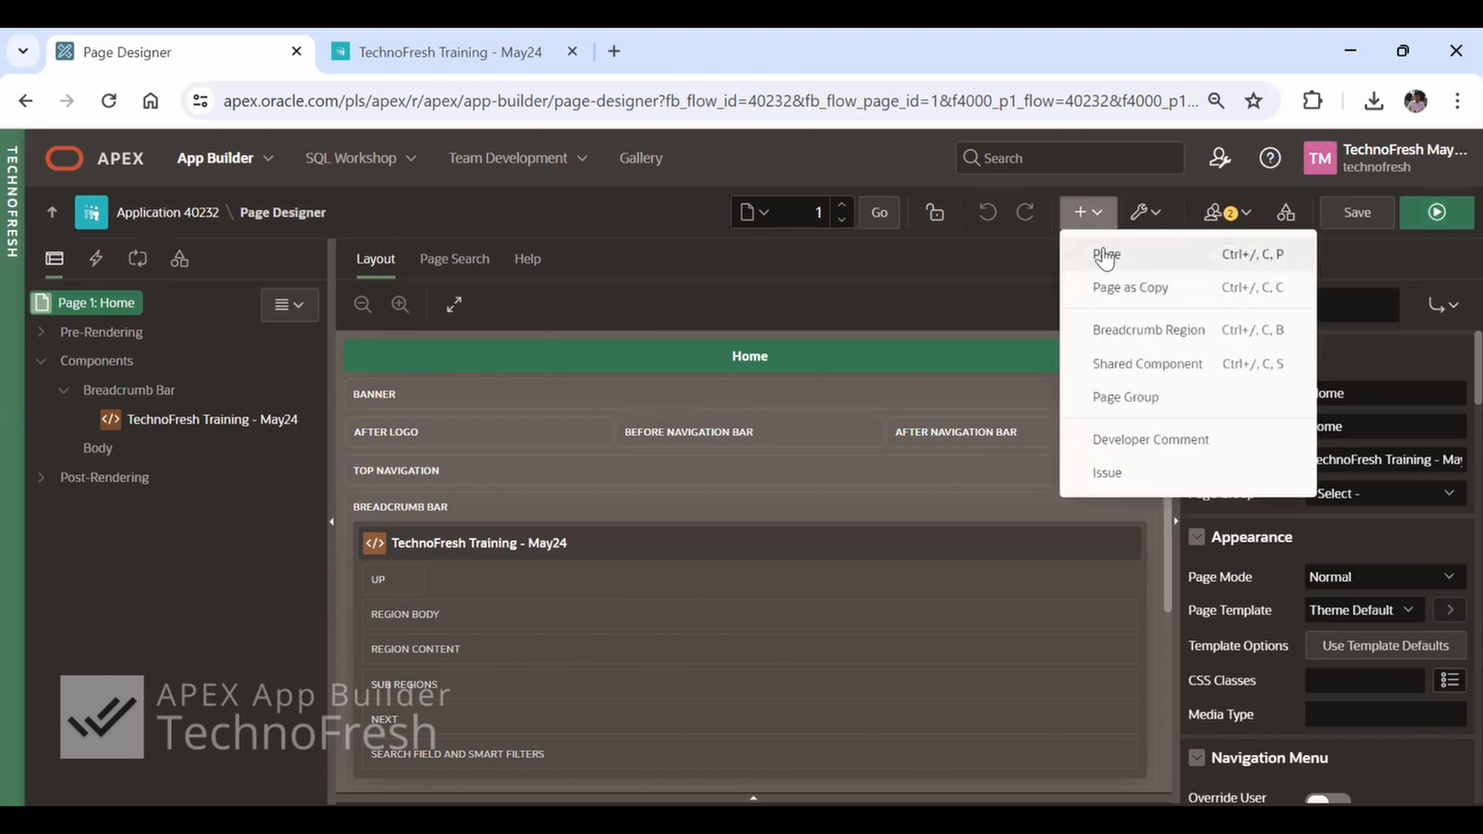
{"action": "left_click", "coordinate": [1103, 253]}
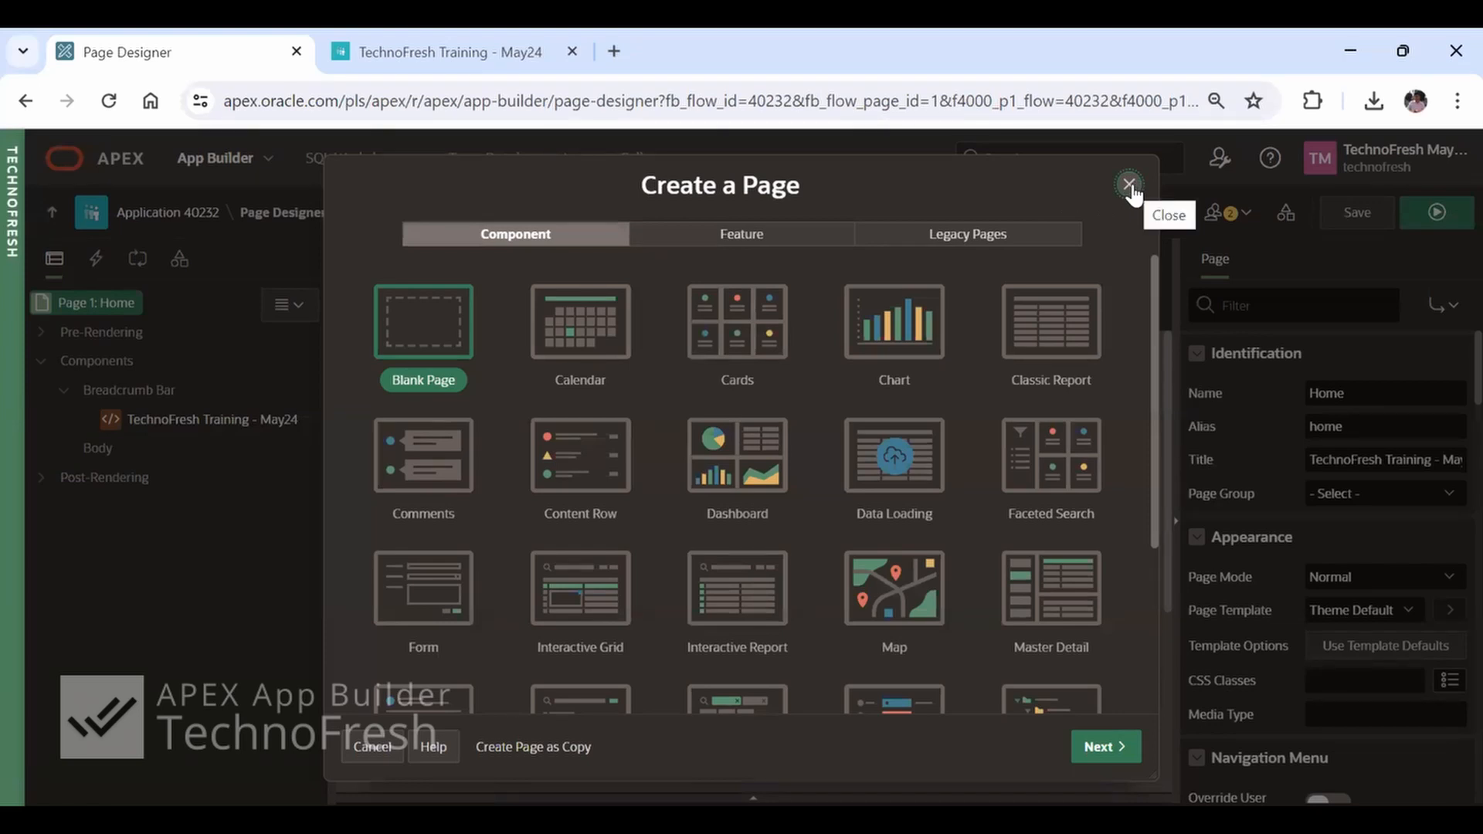
{"action": "left_click", "coordinate": [1128, 185]}
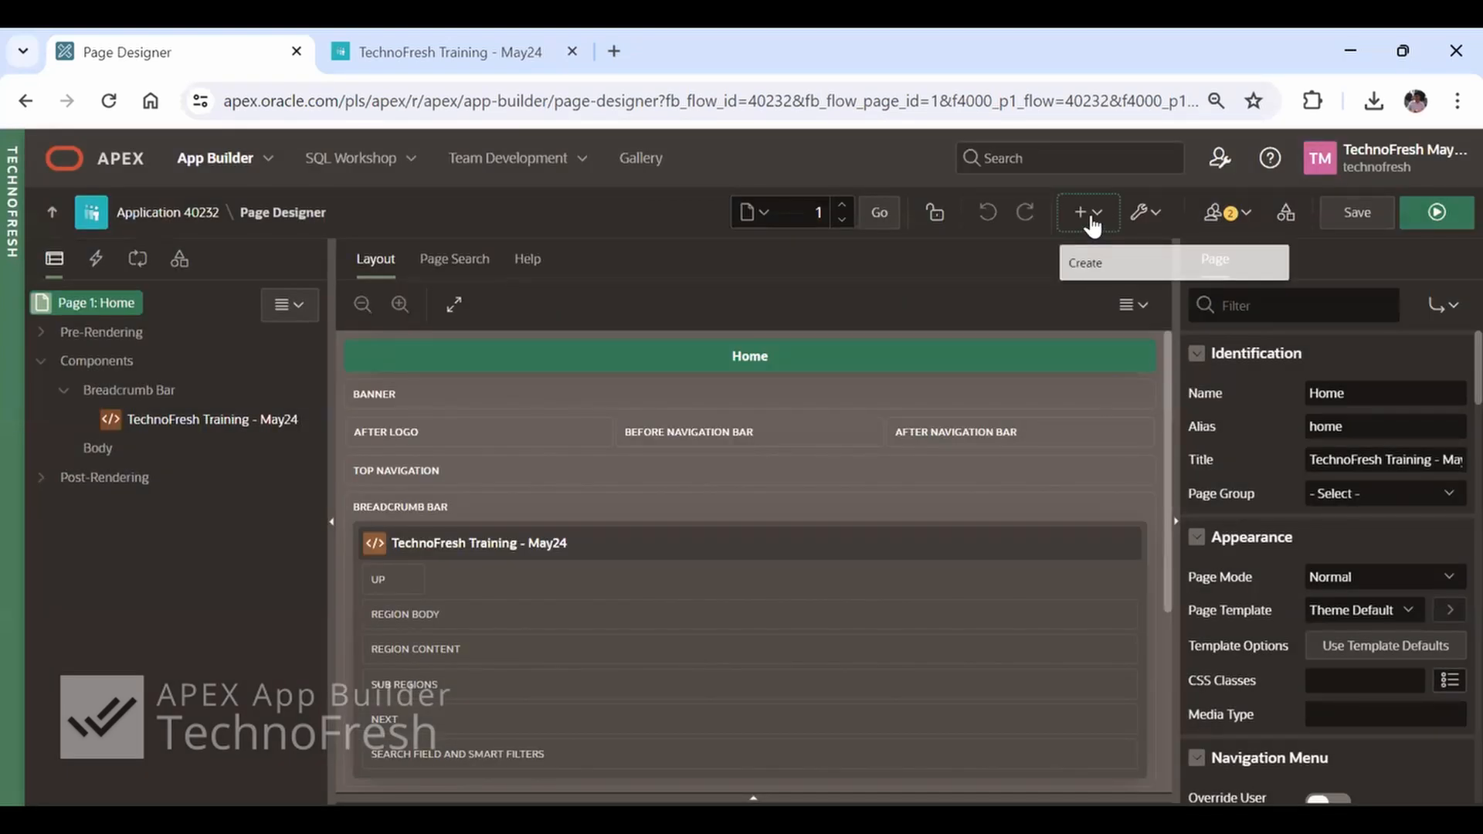
{"action": "left_click", "coordinate": [1092, 224]}
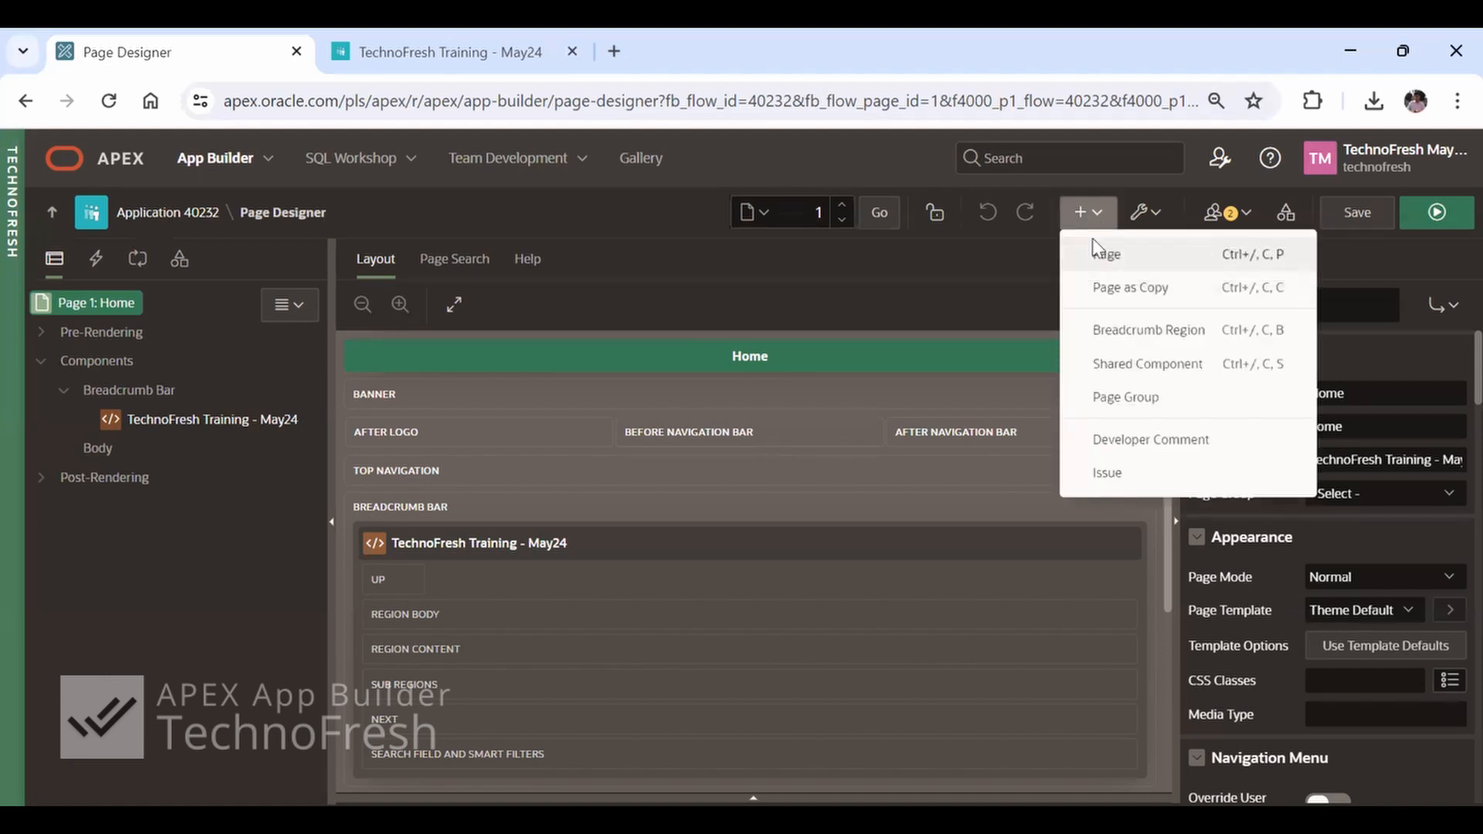
{"action": "left_click", "coordinate": [1078, 248]}
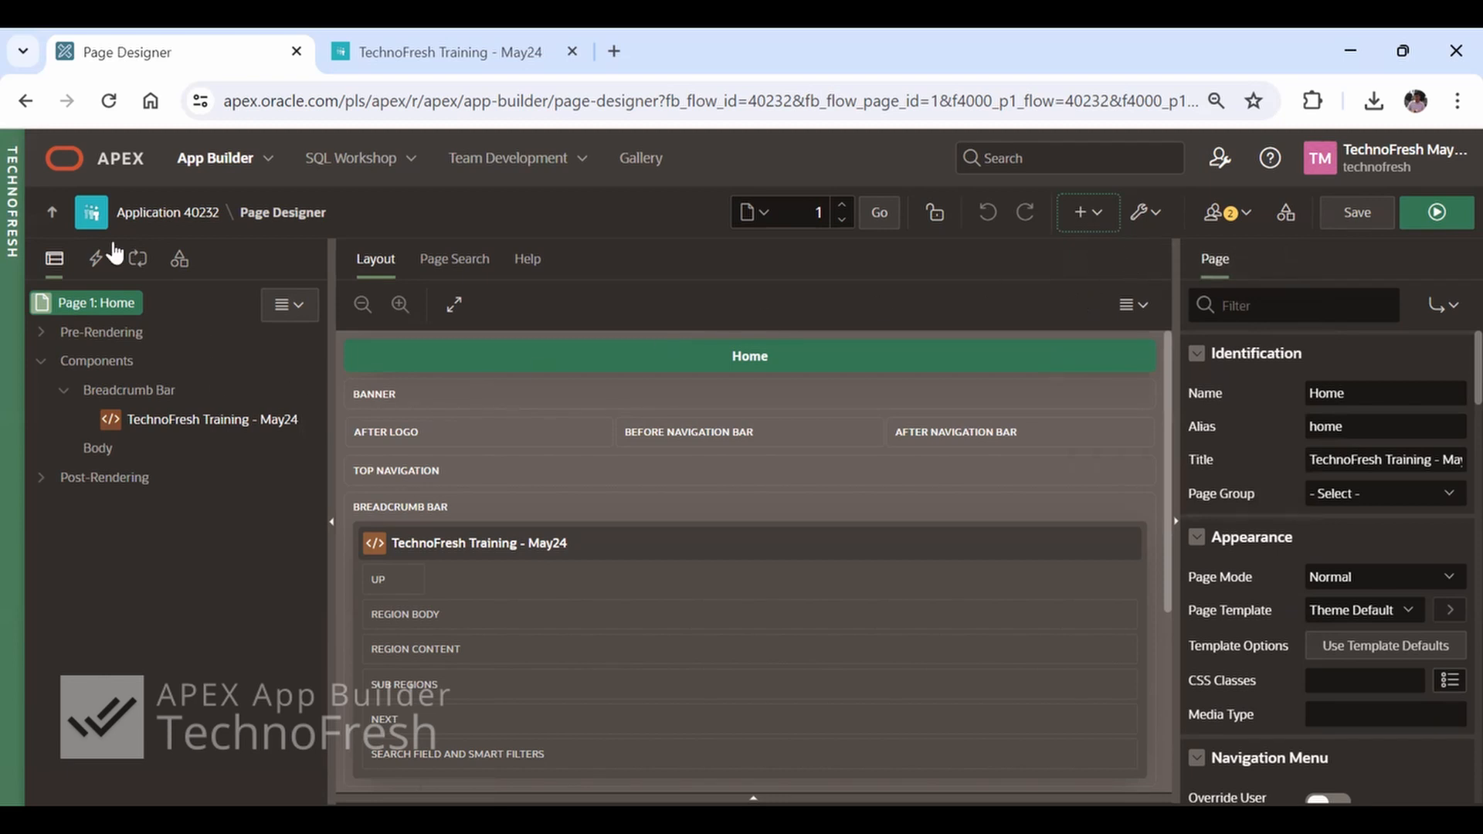
Start creating a page from the home page of Application 40232 and look through the Component, Feature and Legacy Pages categories
{"action": "left_click", "coordinate": [182, 219]}
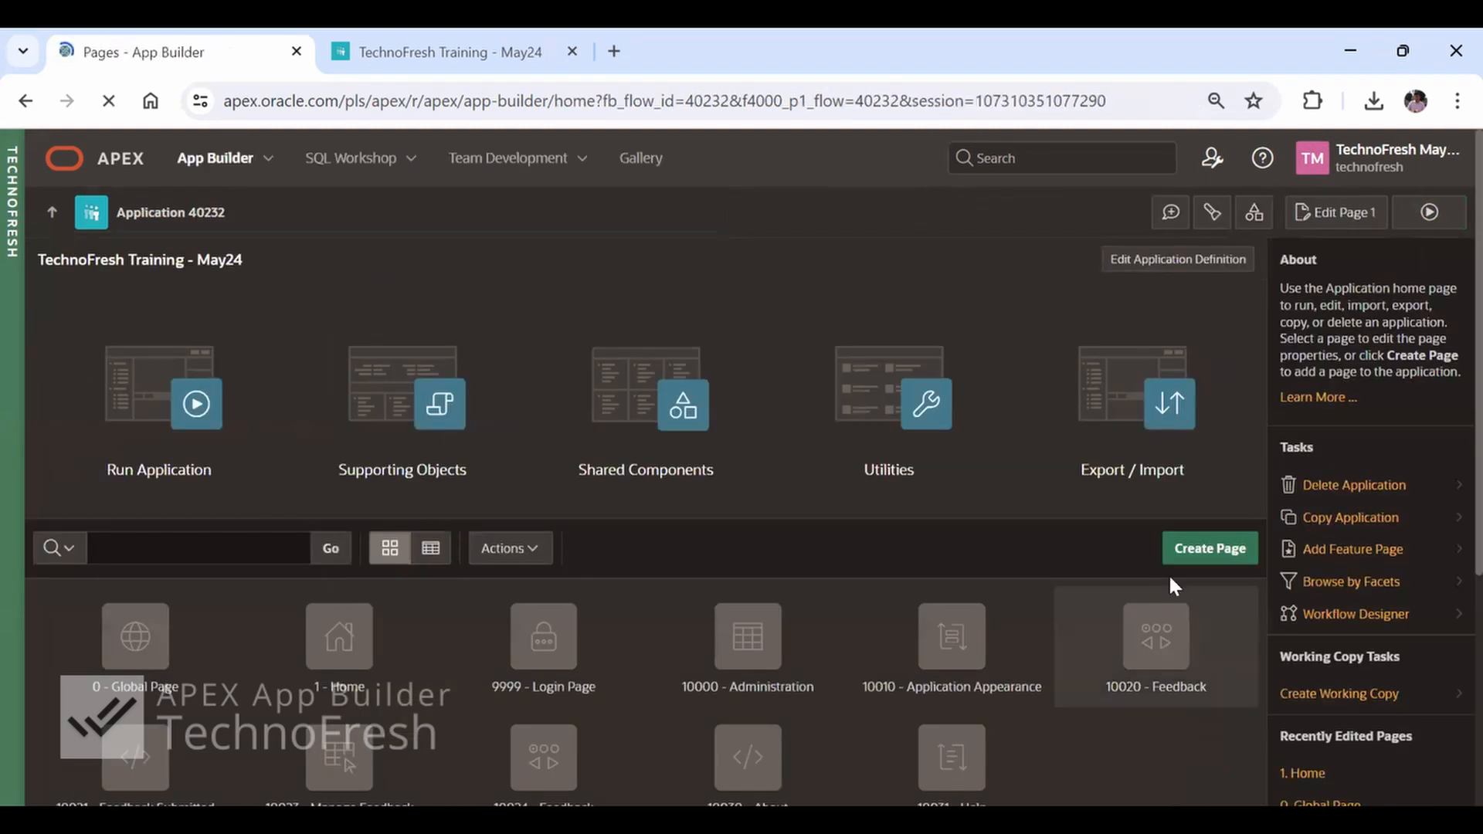
{"action": "left_click", "coordinate": [1211, 550]}
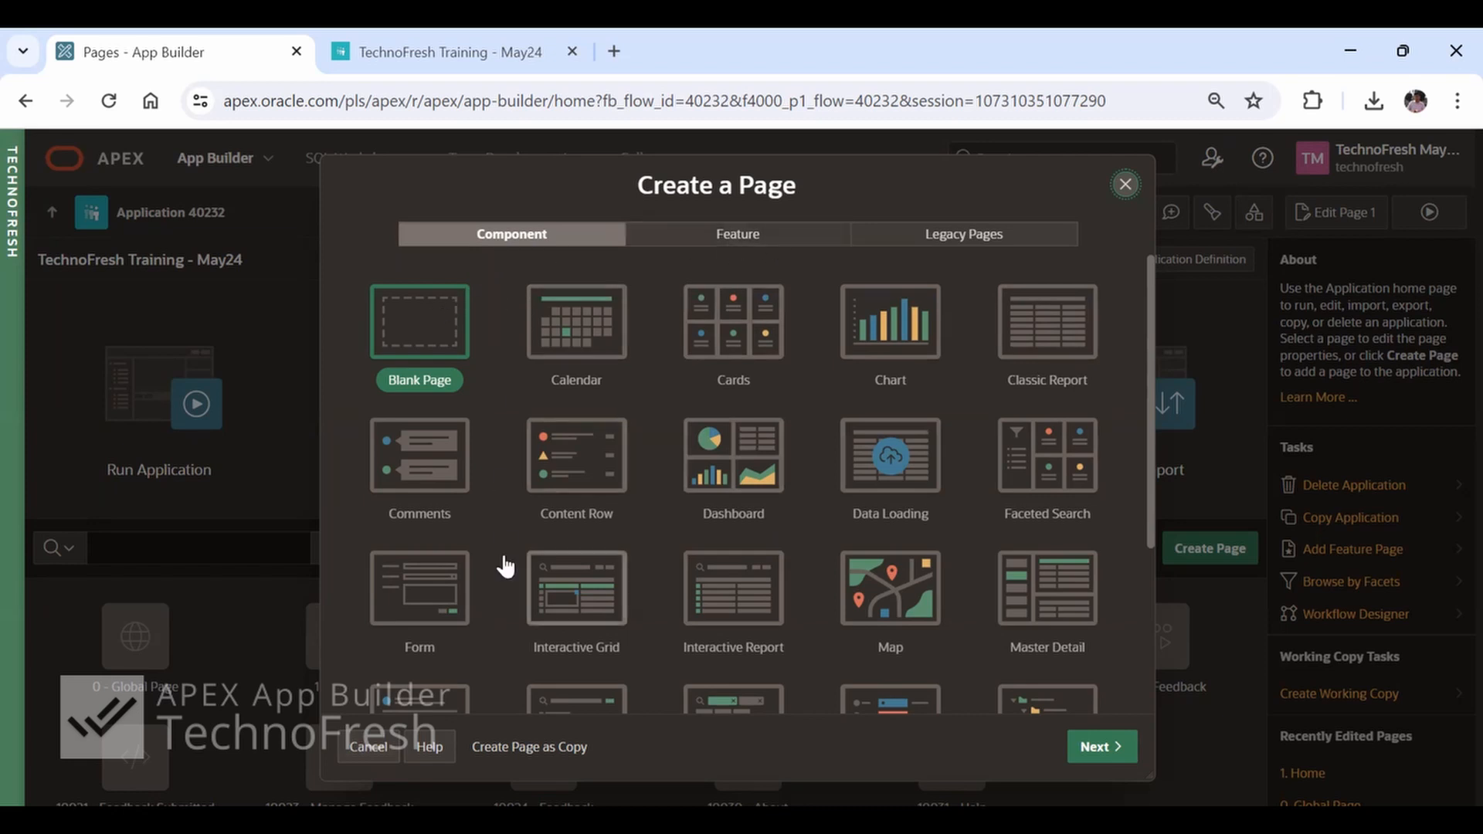
{"action": "left_click", "coordinate": [734, 243]}
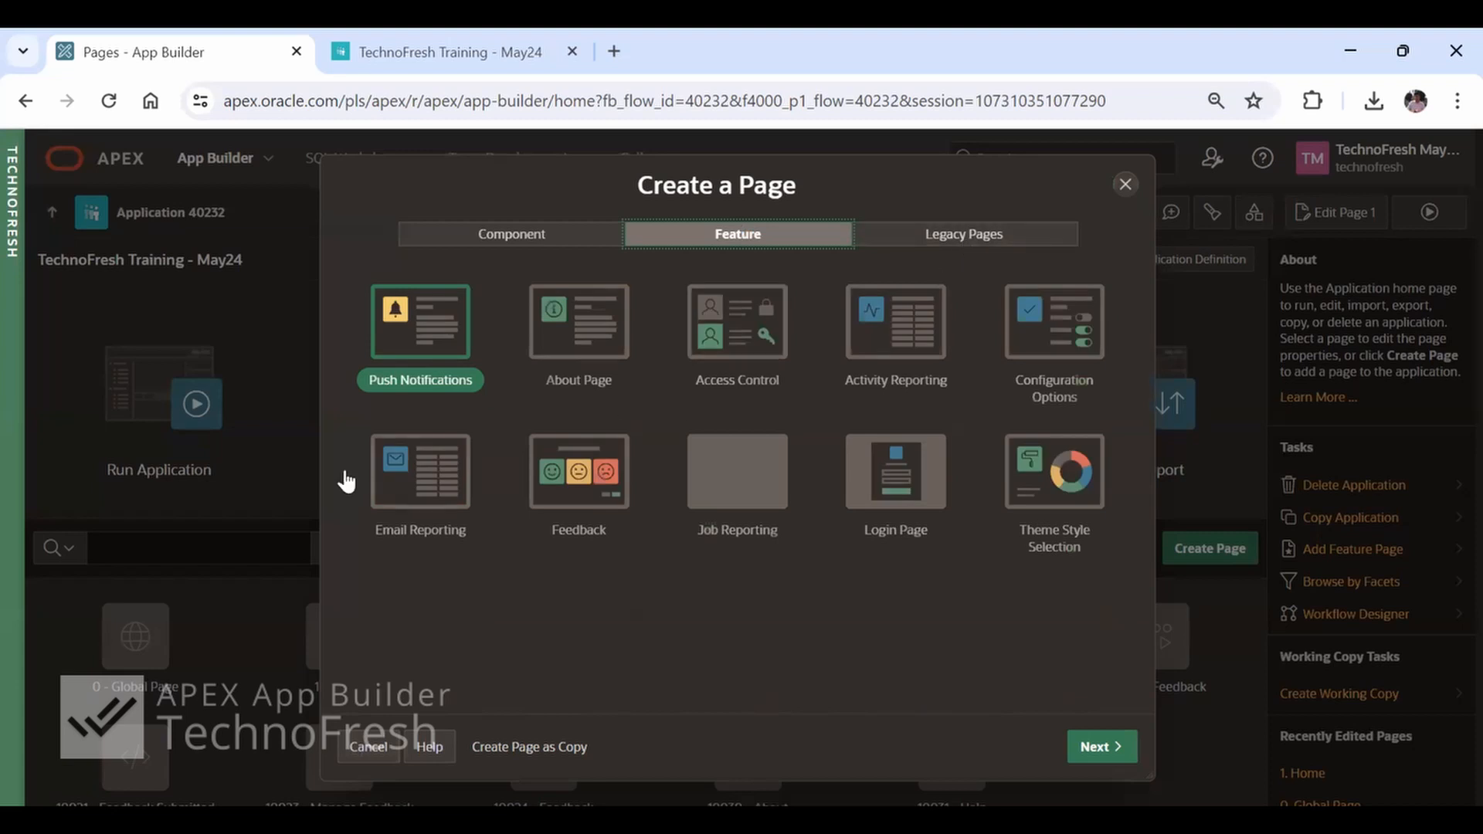
{"action": "left_click", "coordinate": [964, 246]}
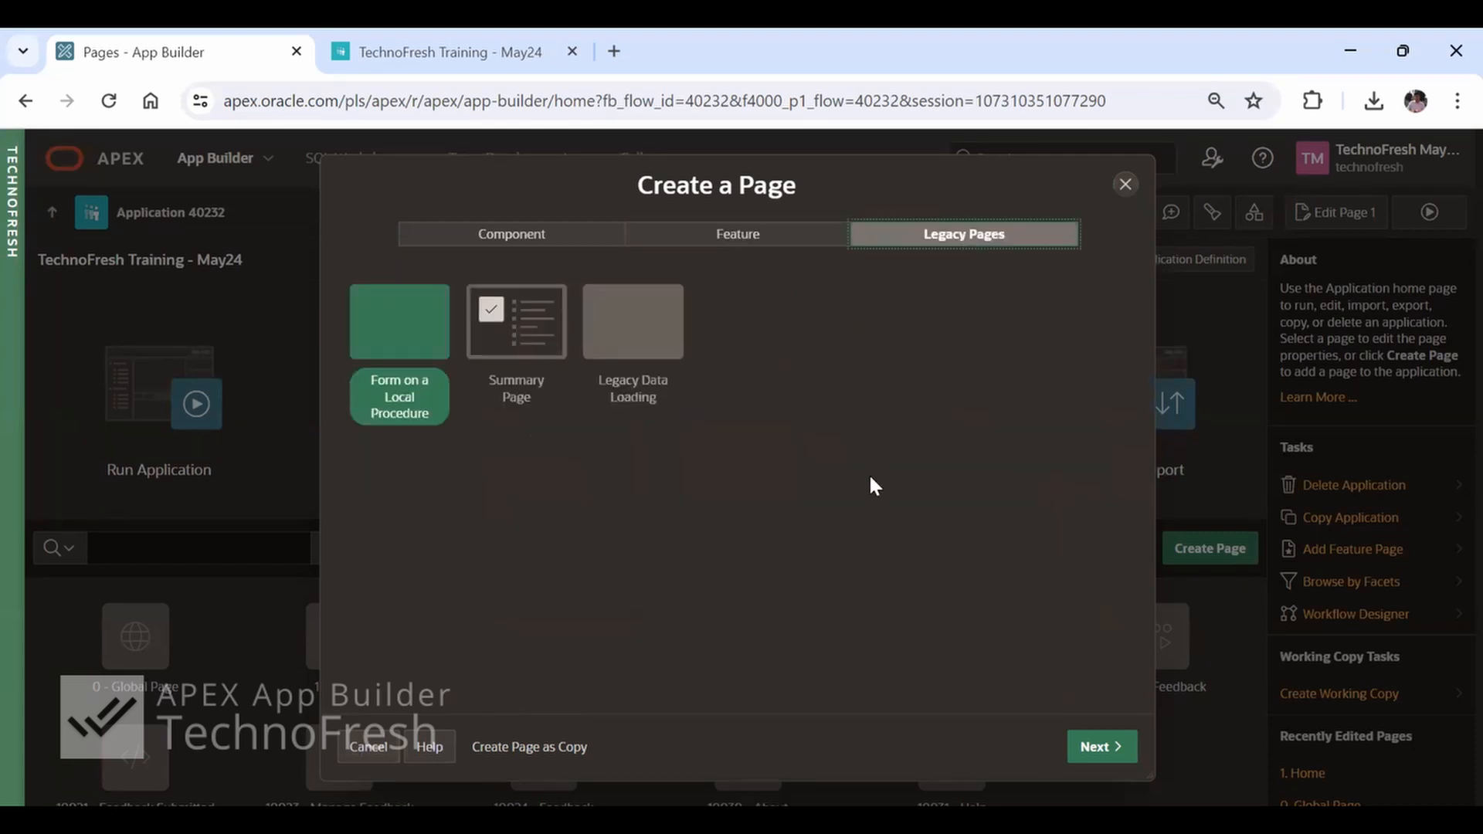
{"action": "left_click", "coordinate": [743, 246]}
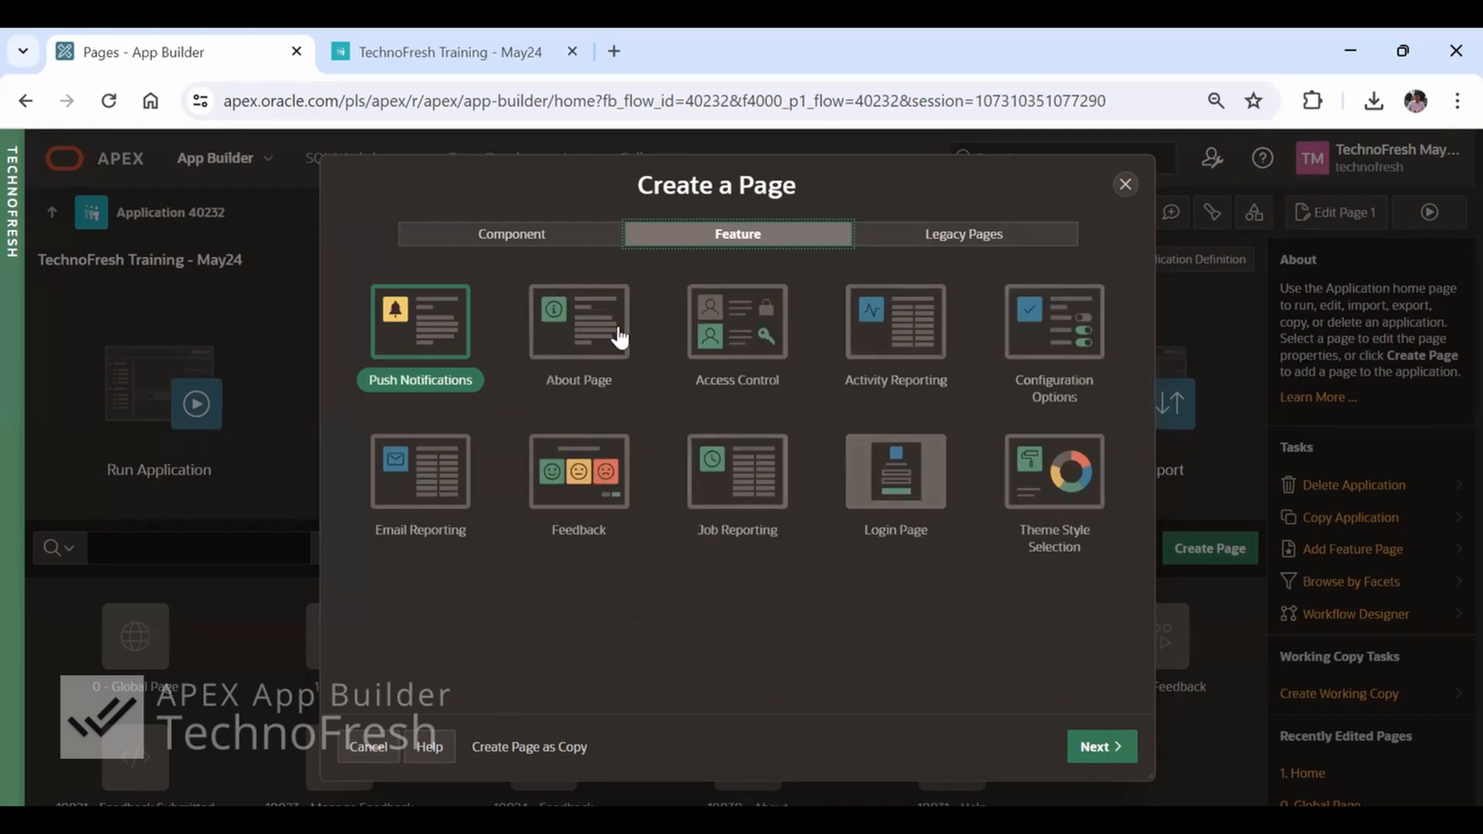
{"action": "left_click", "coordinate": [494, 244]}
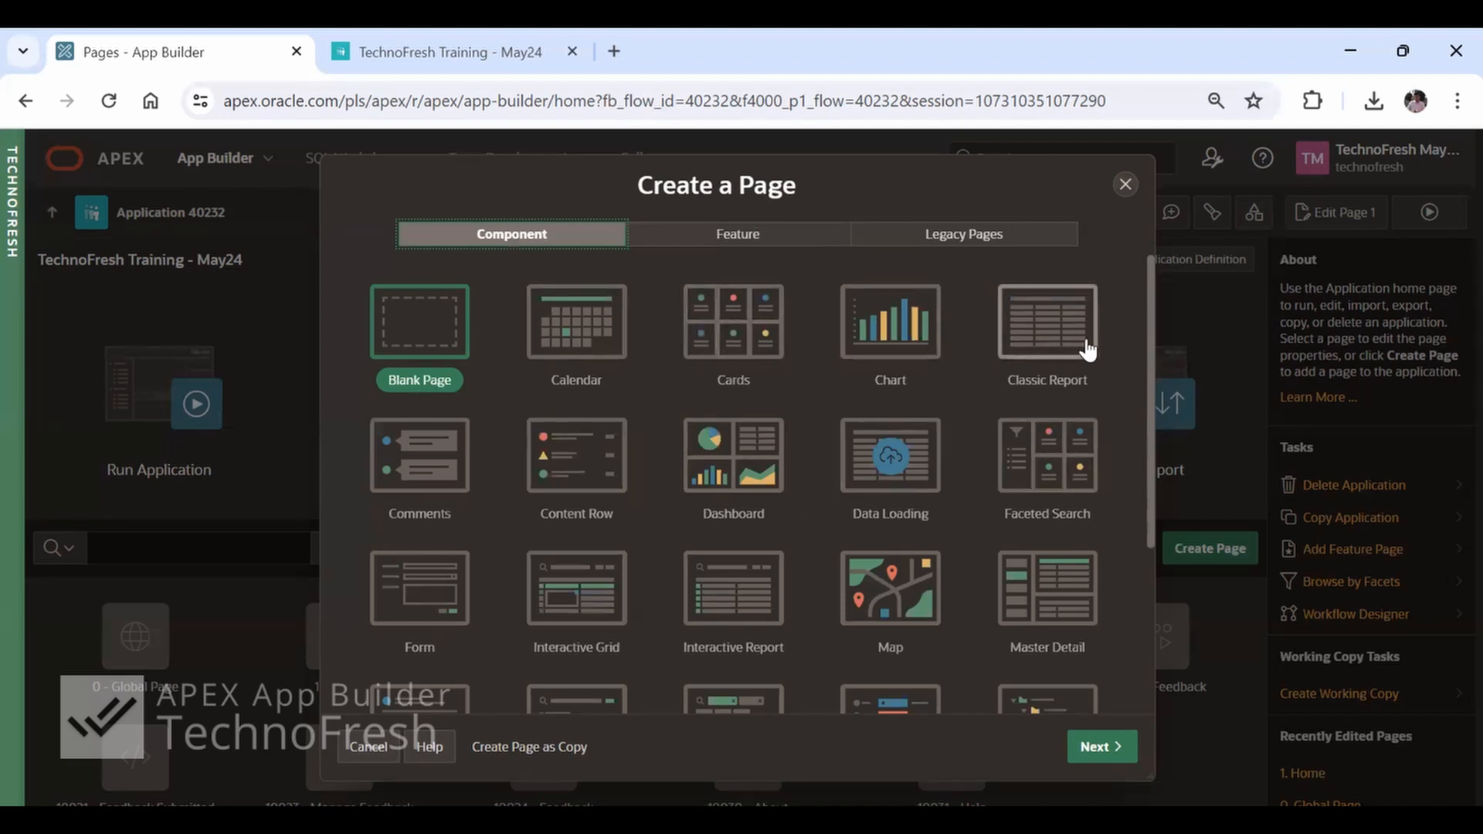
Examine all component page types from Blank Page to Plug-in Page, and revisit the Feature and Legacy Pages categories
{"action": "scroll", "coordinate": [1091, 521], "scroll_direction": "down", "scroll_amount": 3}
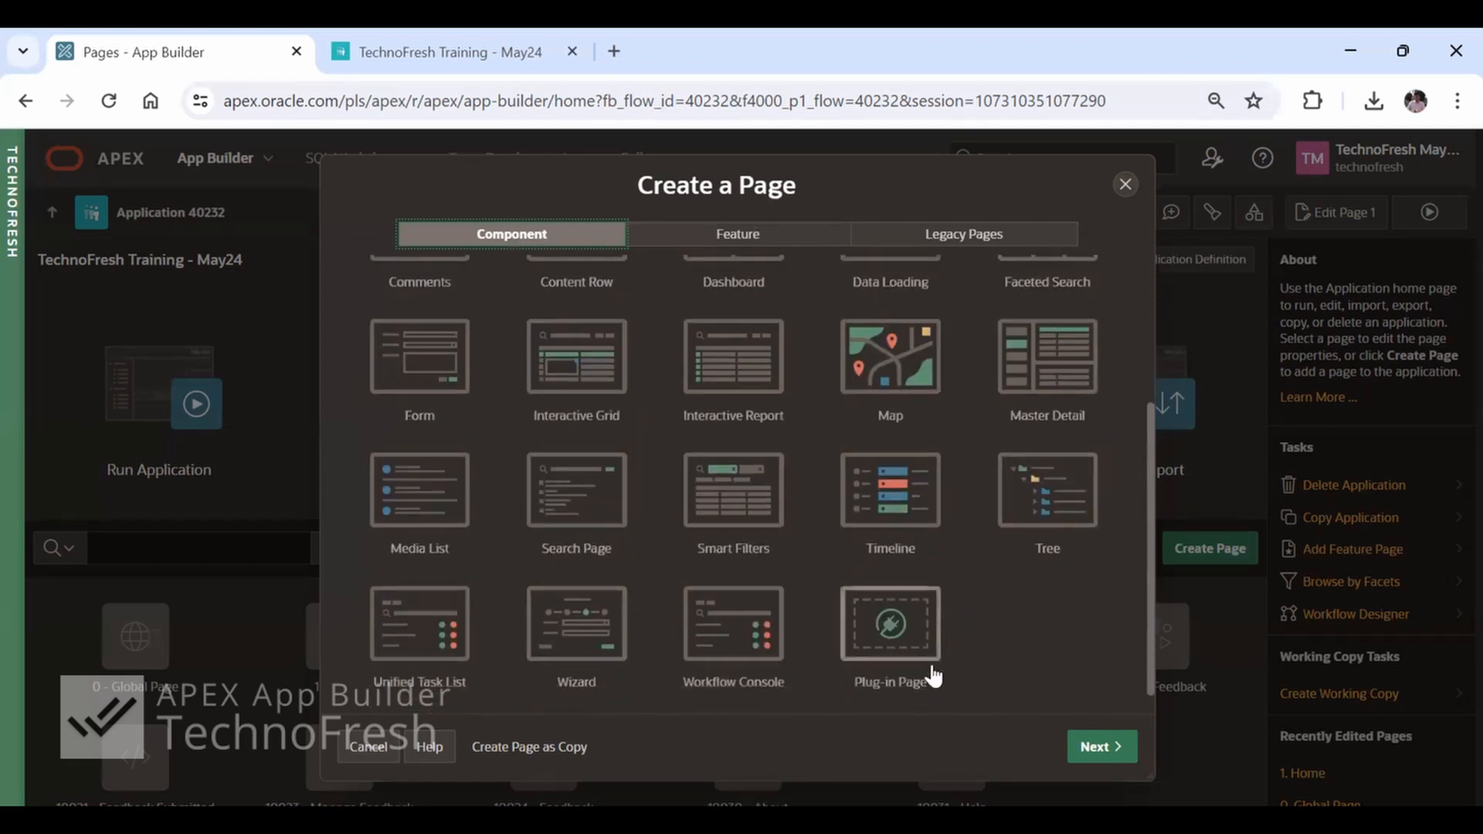
{"action": "scroll", "coordinate": [967, 606], "scroll_direction": "up", "scroll_amount": 3}
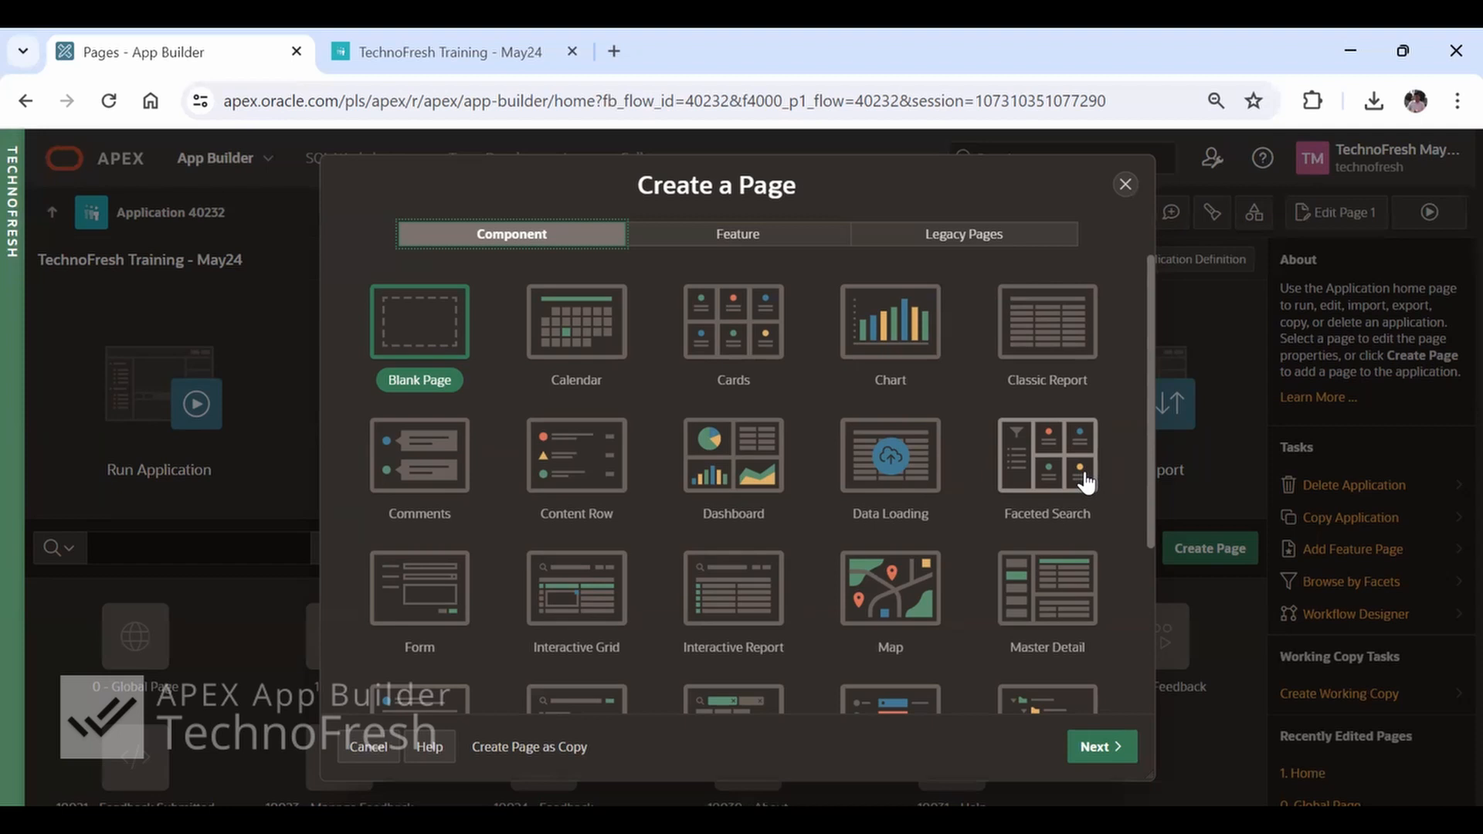
{"action": "scroll", "coordinate": [1085, 480], "scroll_direction": "down", "scroll_amount": 2}
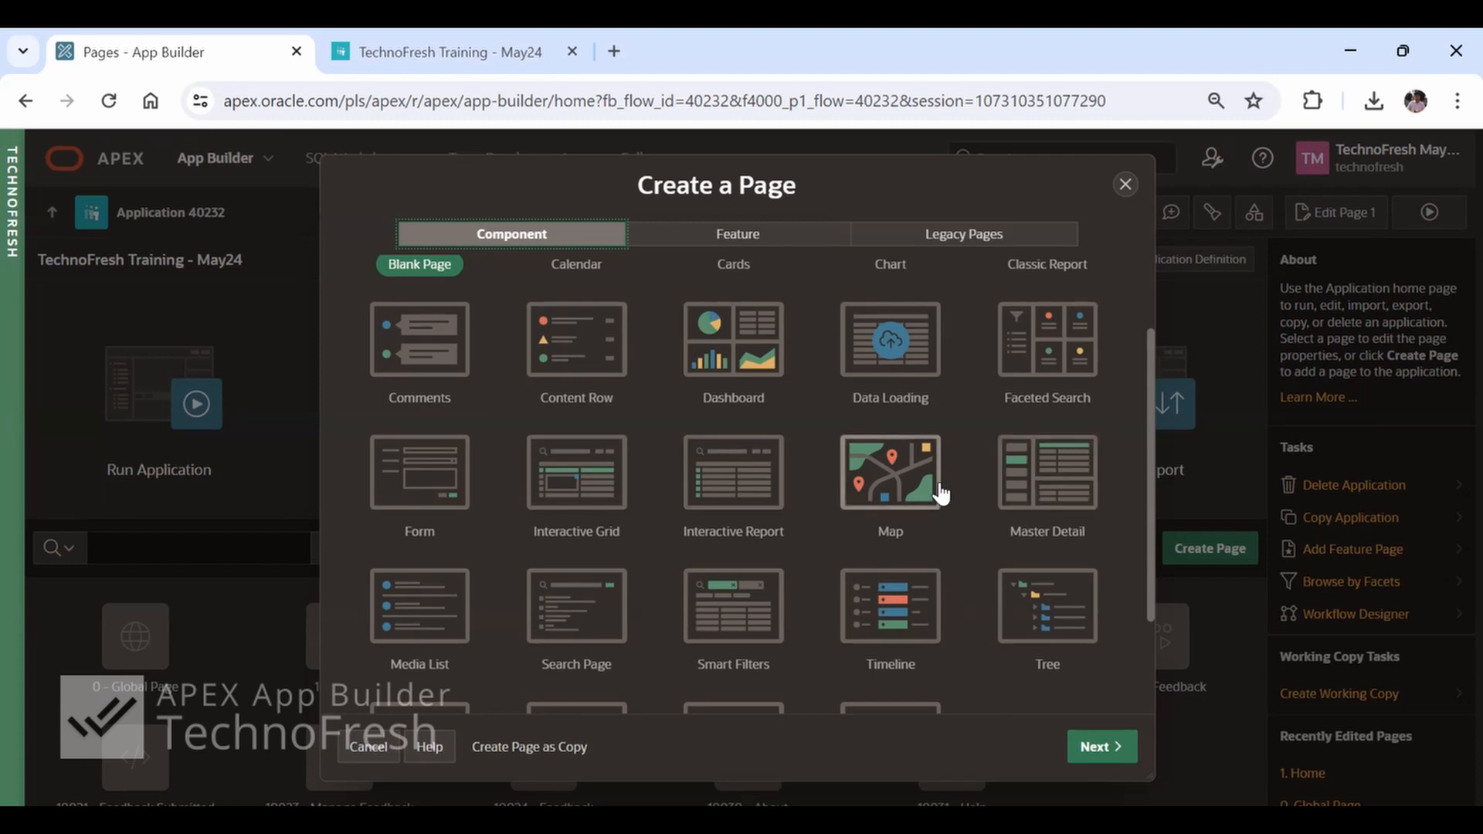
{"action": "scroll", "coordinate": [940, 494], "scroll_direction": "down", "scroll_amount": 3}
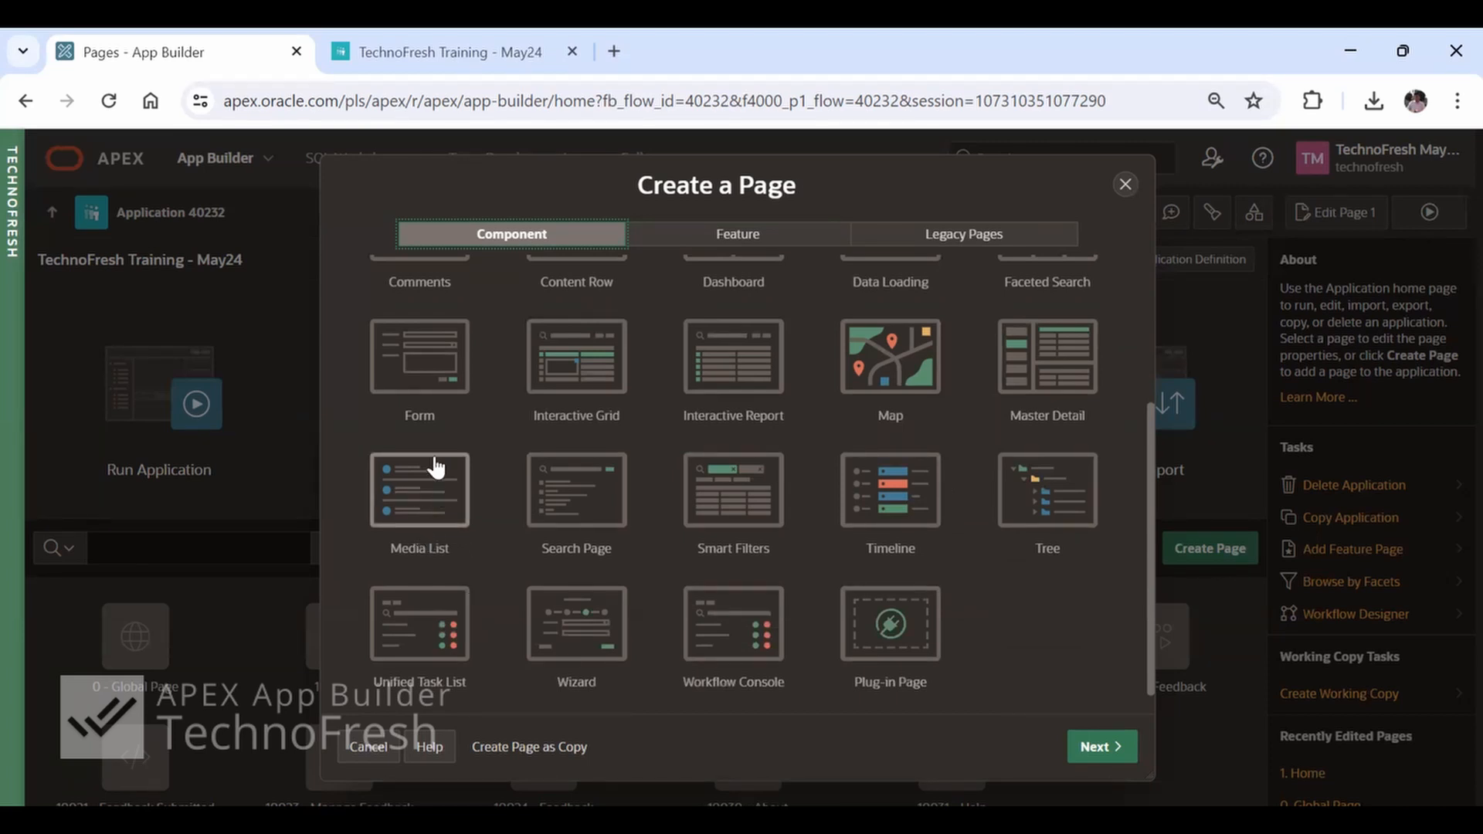
{"action": "scroll", "coordinate": [416, 525], "scroll_direction": "up", "scroll_amount": 2}
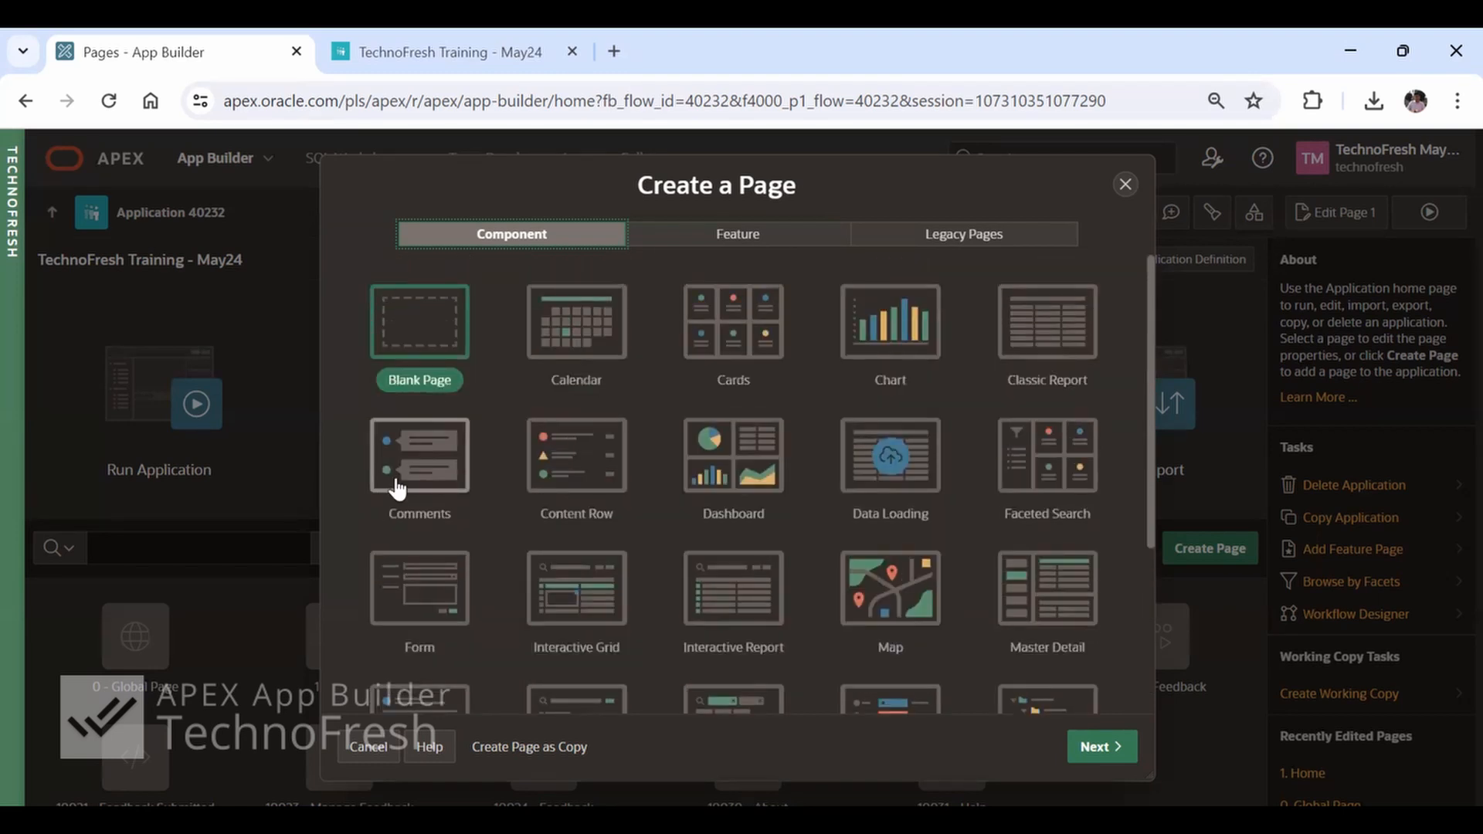
{"action": "scroll", "coordinate": [498, 611], "scroll_direction": "down", "scroll_amount": 3}
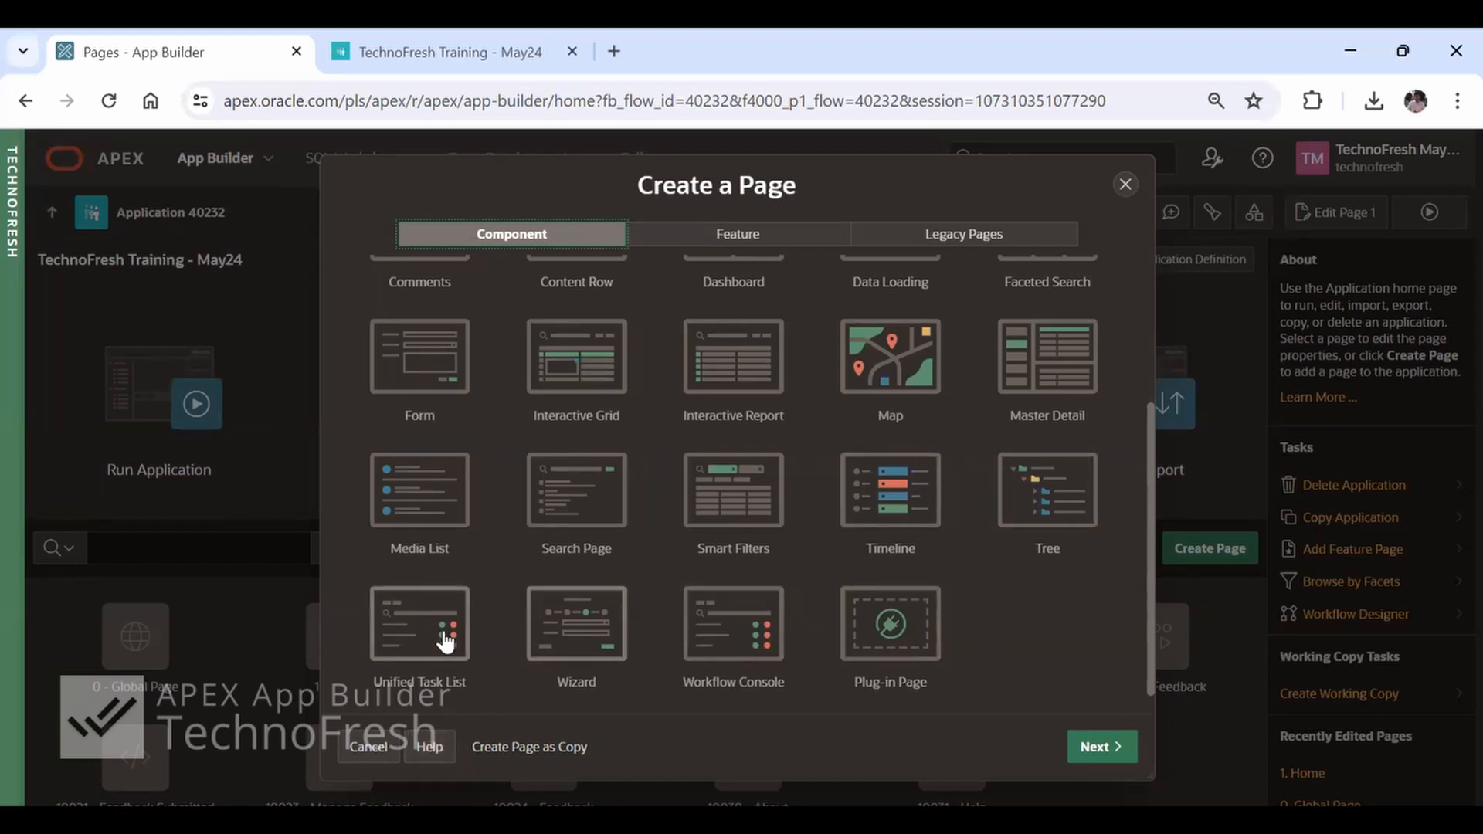
{"action": "scroll", "coordinate": [445, 638], "scroll_direction": "down", "scroll_amount": 1}
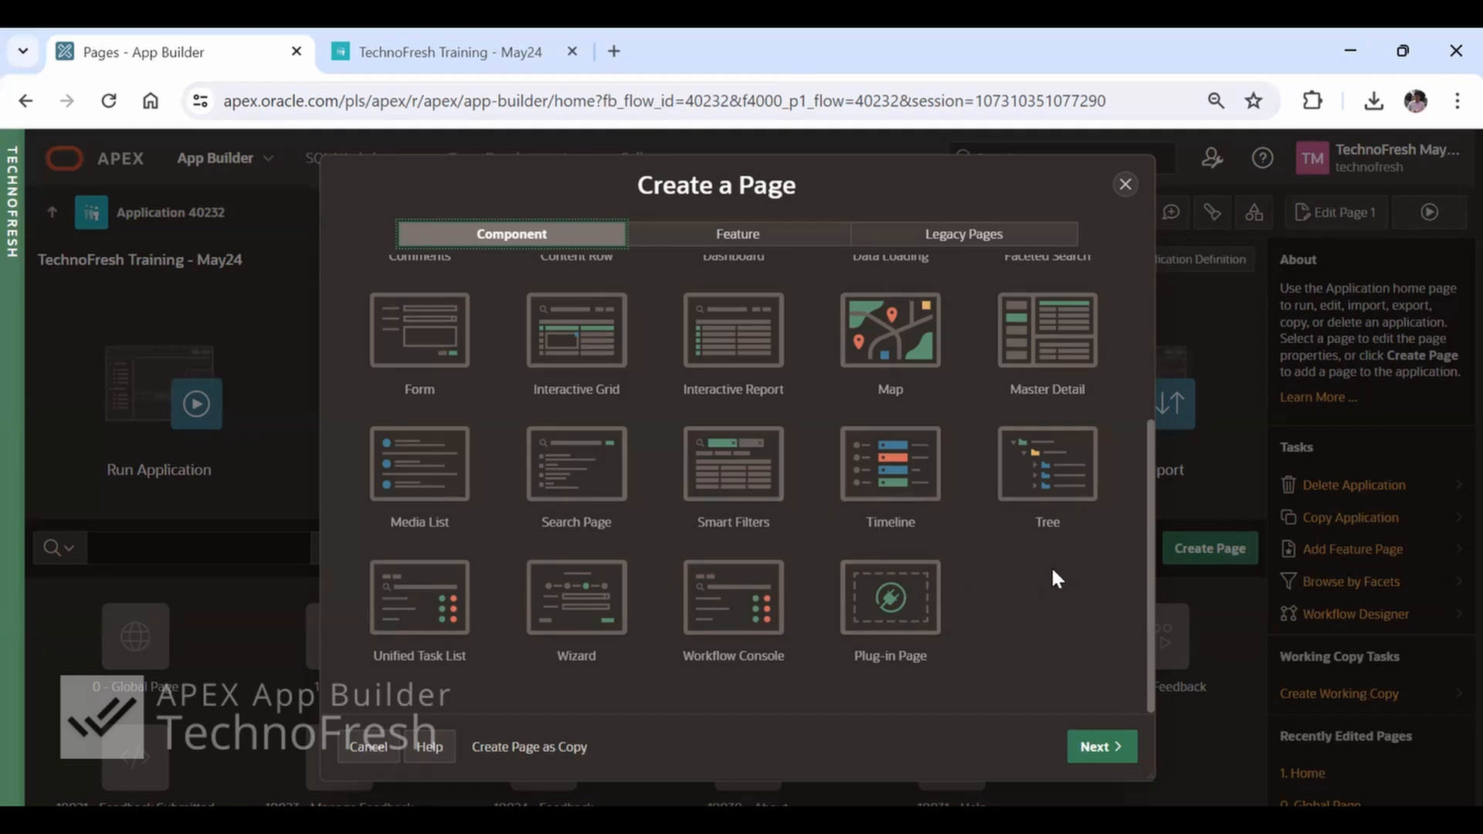
{"action": "scroll", "coordinate": [1055, 577], "scroll_direction": "up", "scroll_amount": 3}
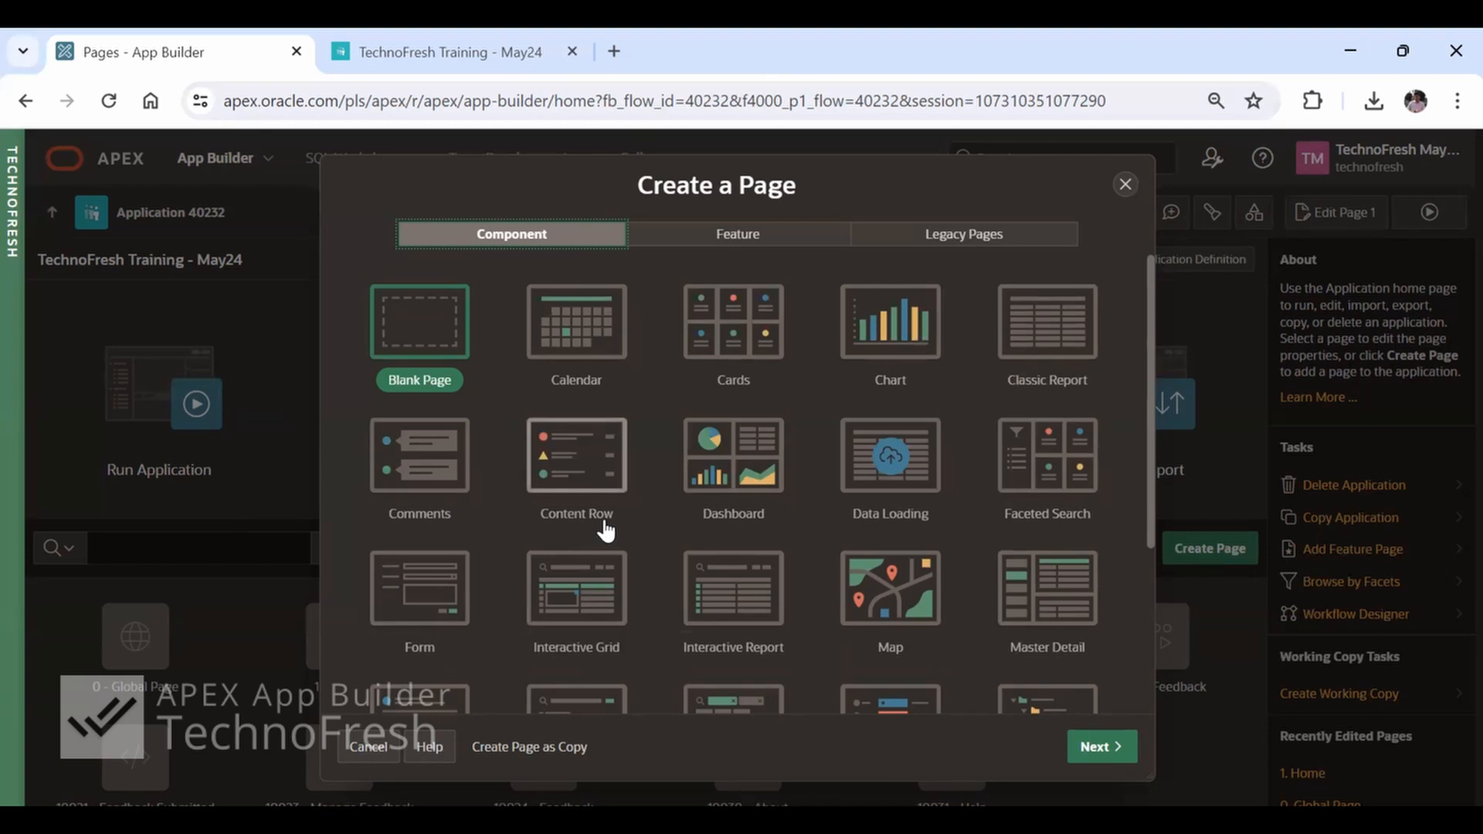
{"action": "left_click", "coordinate": [754, 244]}
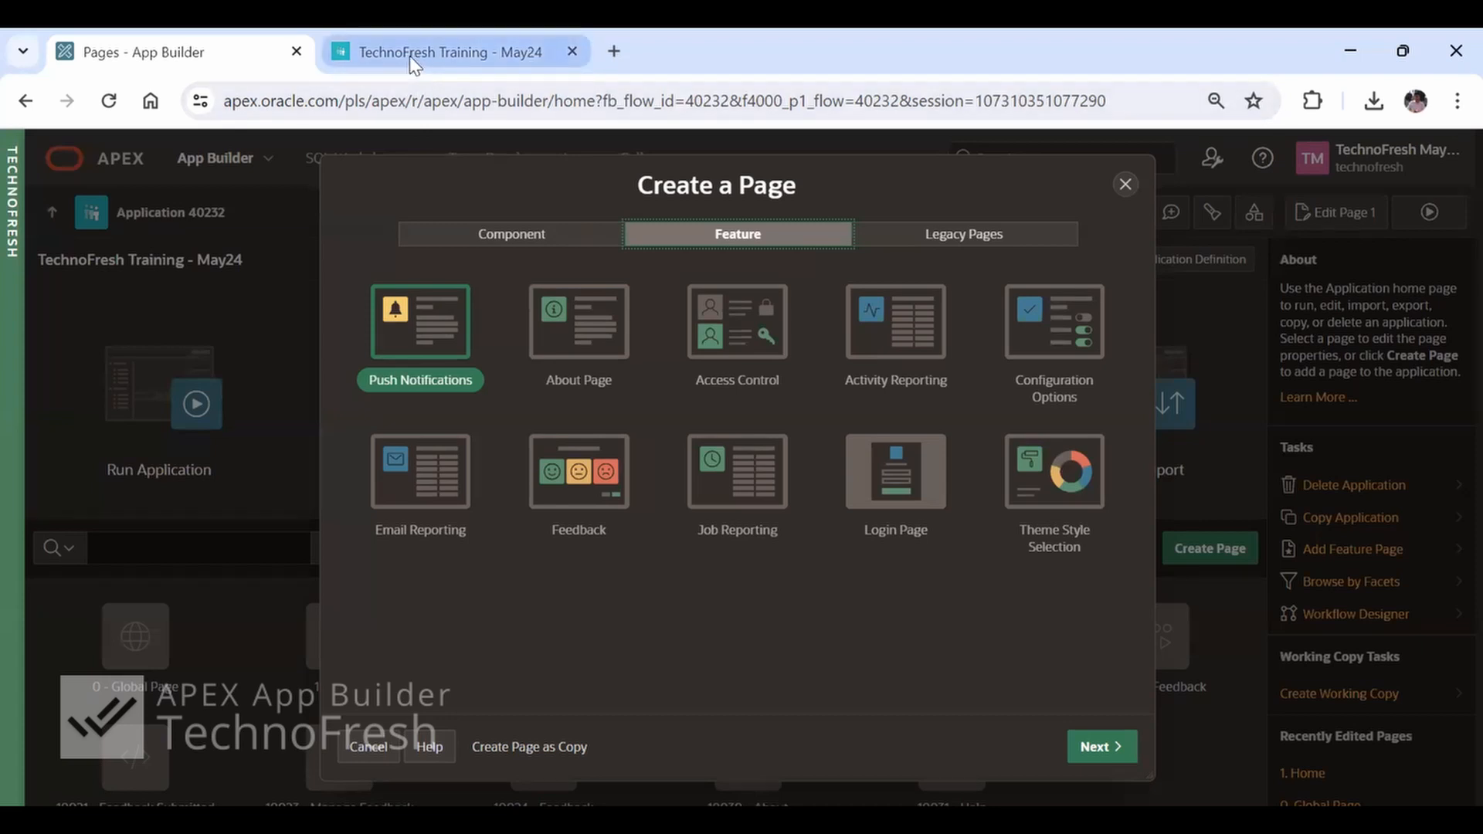
{"action": "left_click", "coordinate": [912, 237]}
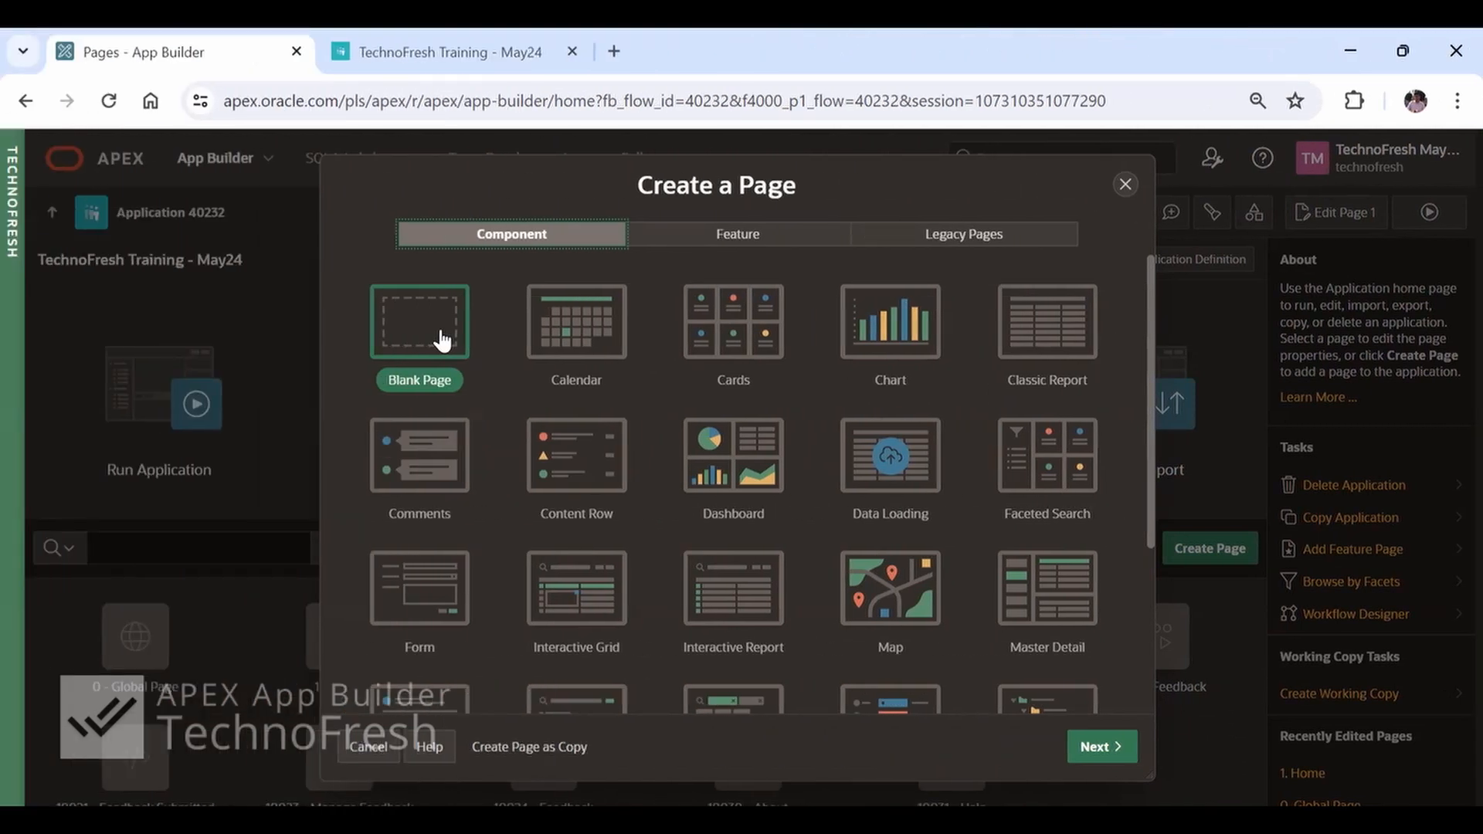
{"action": "left_click", "coordinate": [1107, 749]}
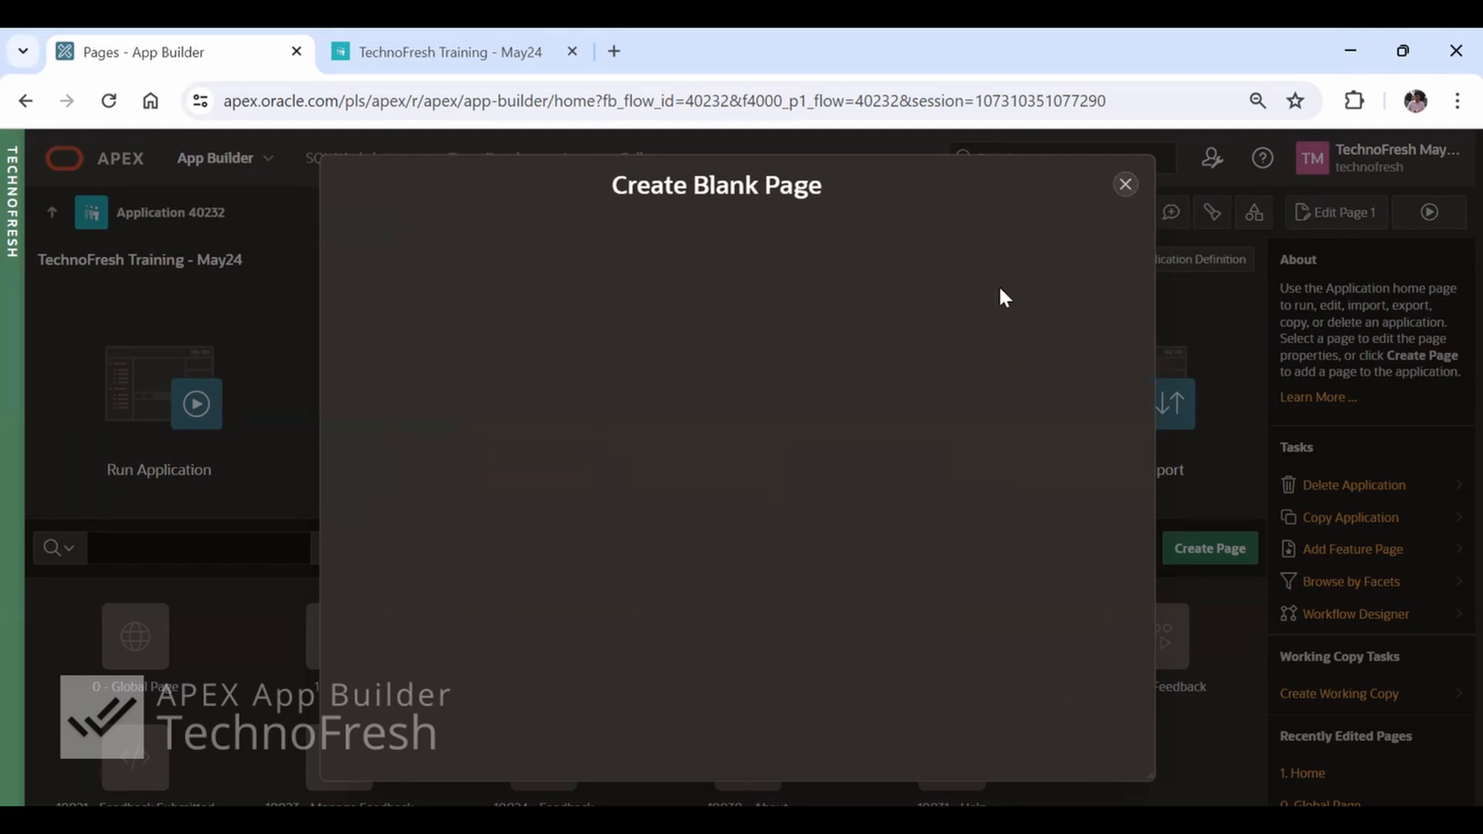
{"action": "key", "text": "Escape"}
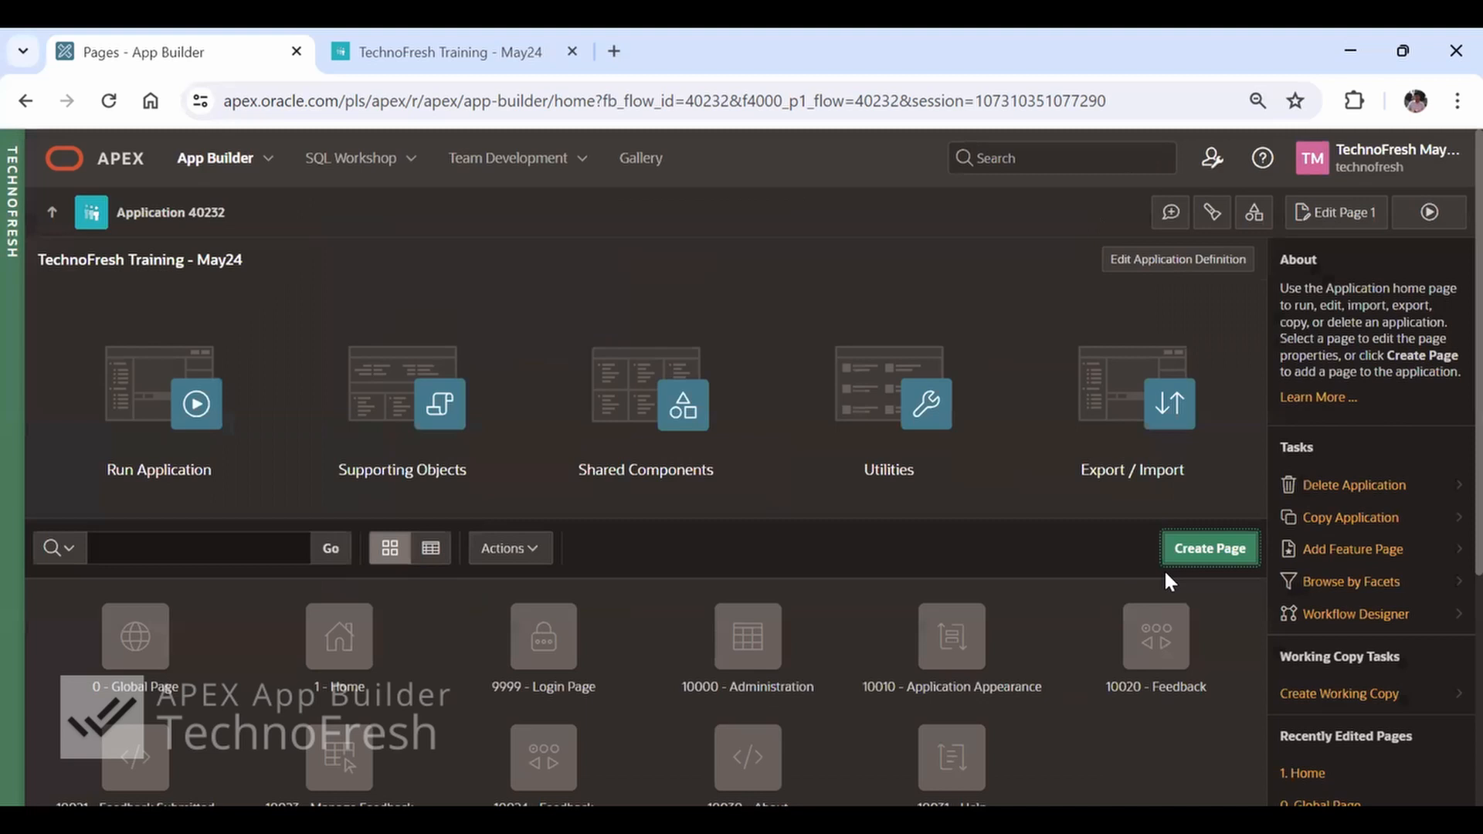
{"action": "left_click", "coordinate": [1210, 550]}
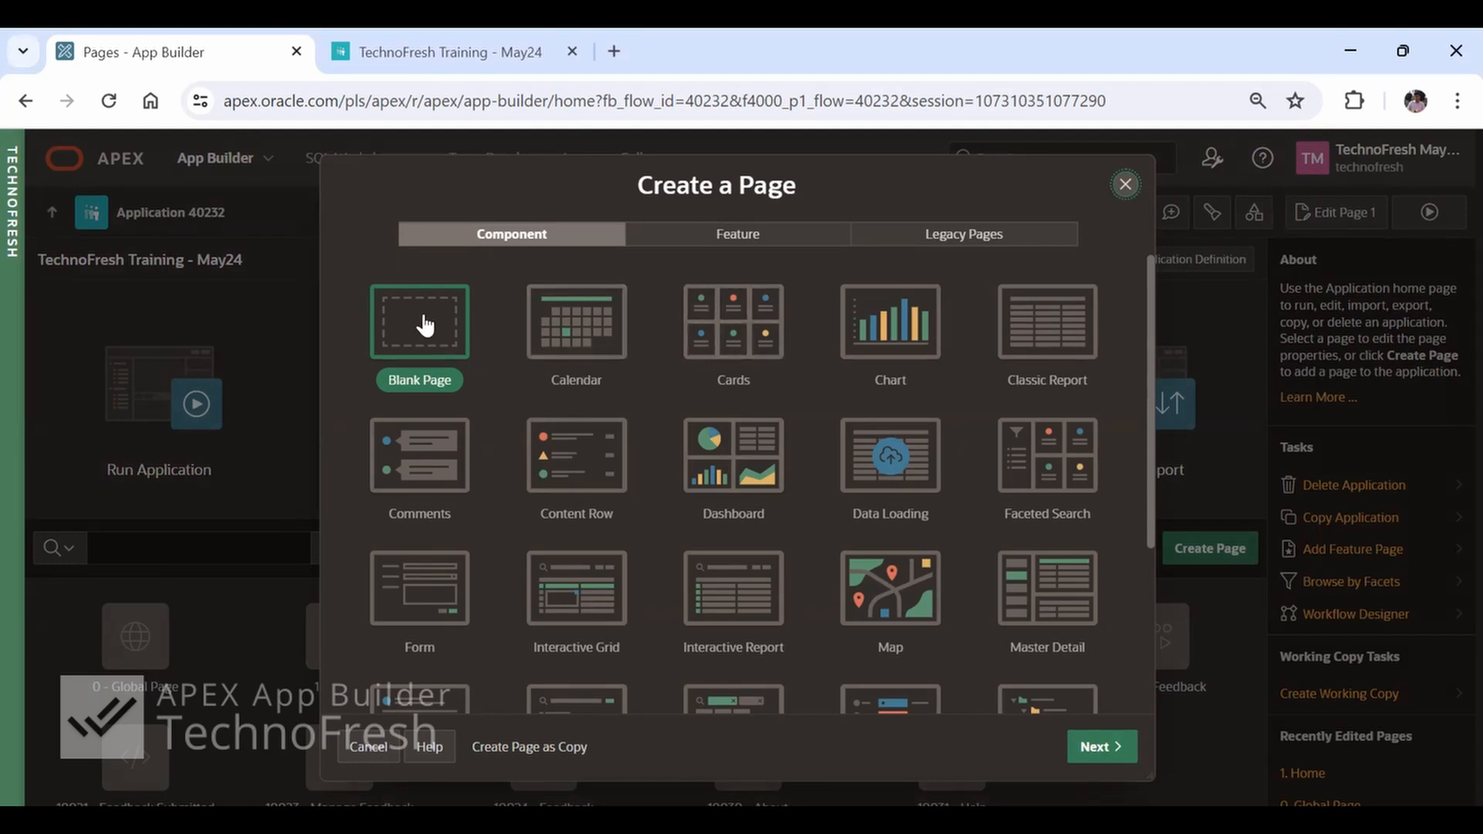
{"action": "left_click", "coordinate": [1121, 761]}
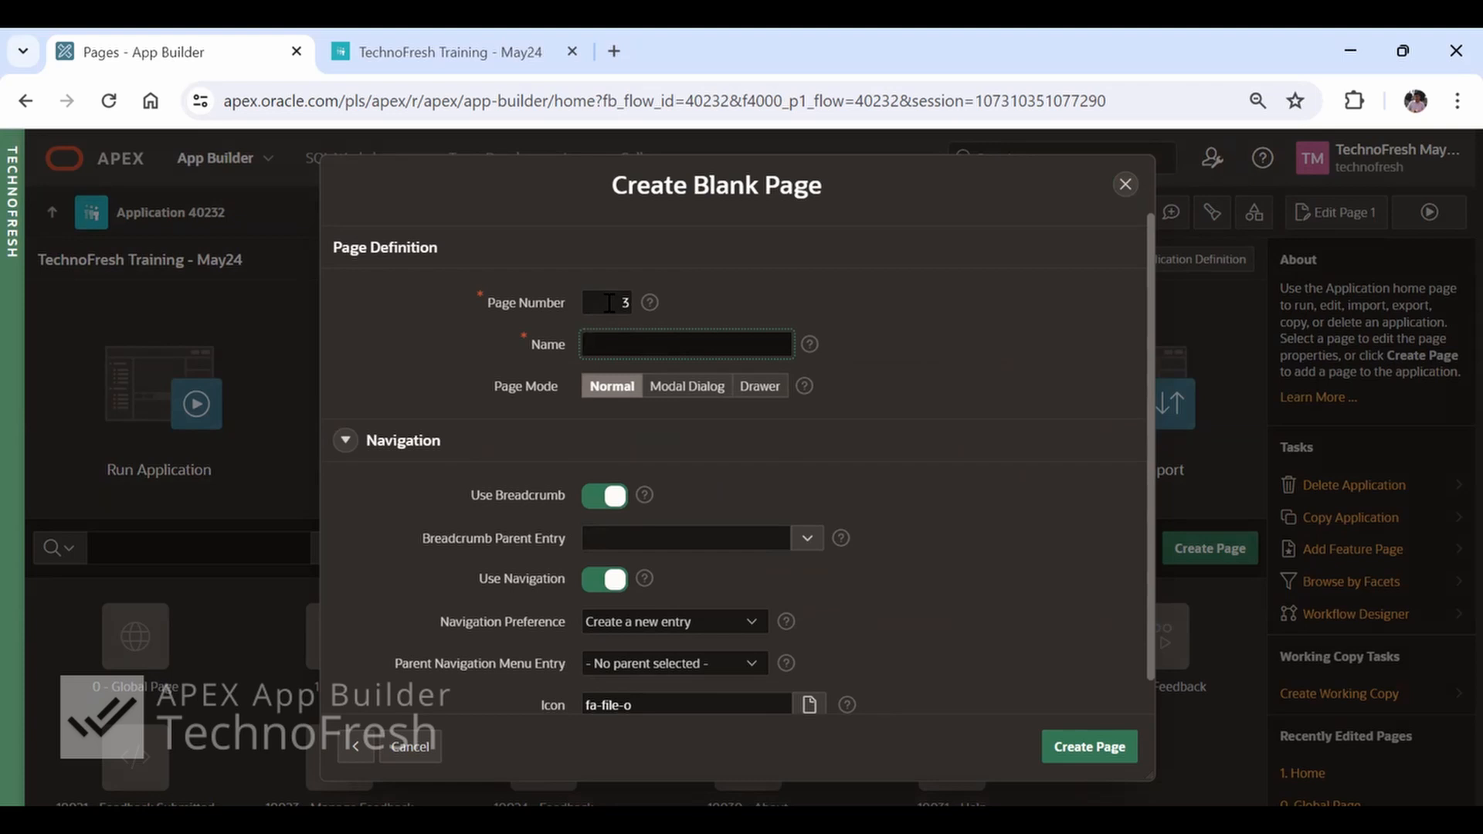
{"action": "left_click", "coordinate": [415, 753]}
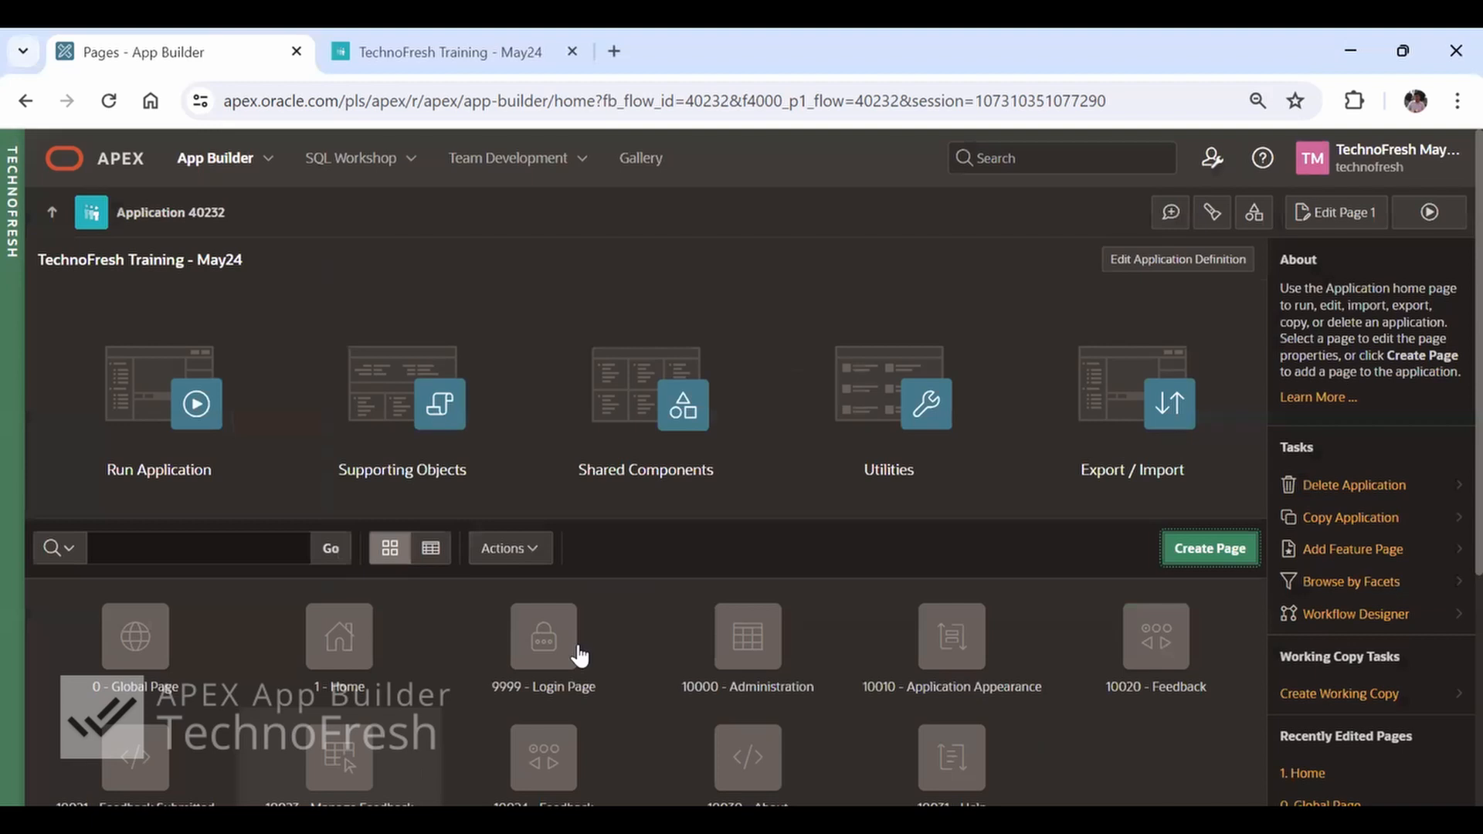
Review the application's existing pages and their page numbers, reloading the application home page in between
{"action": "scroll", "coordinate": [386, 633], "scroll_direction": "down", "scroll_amount": 2}
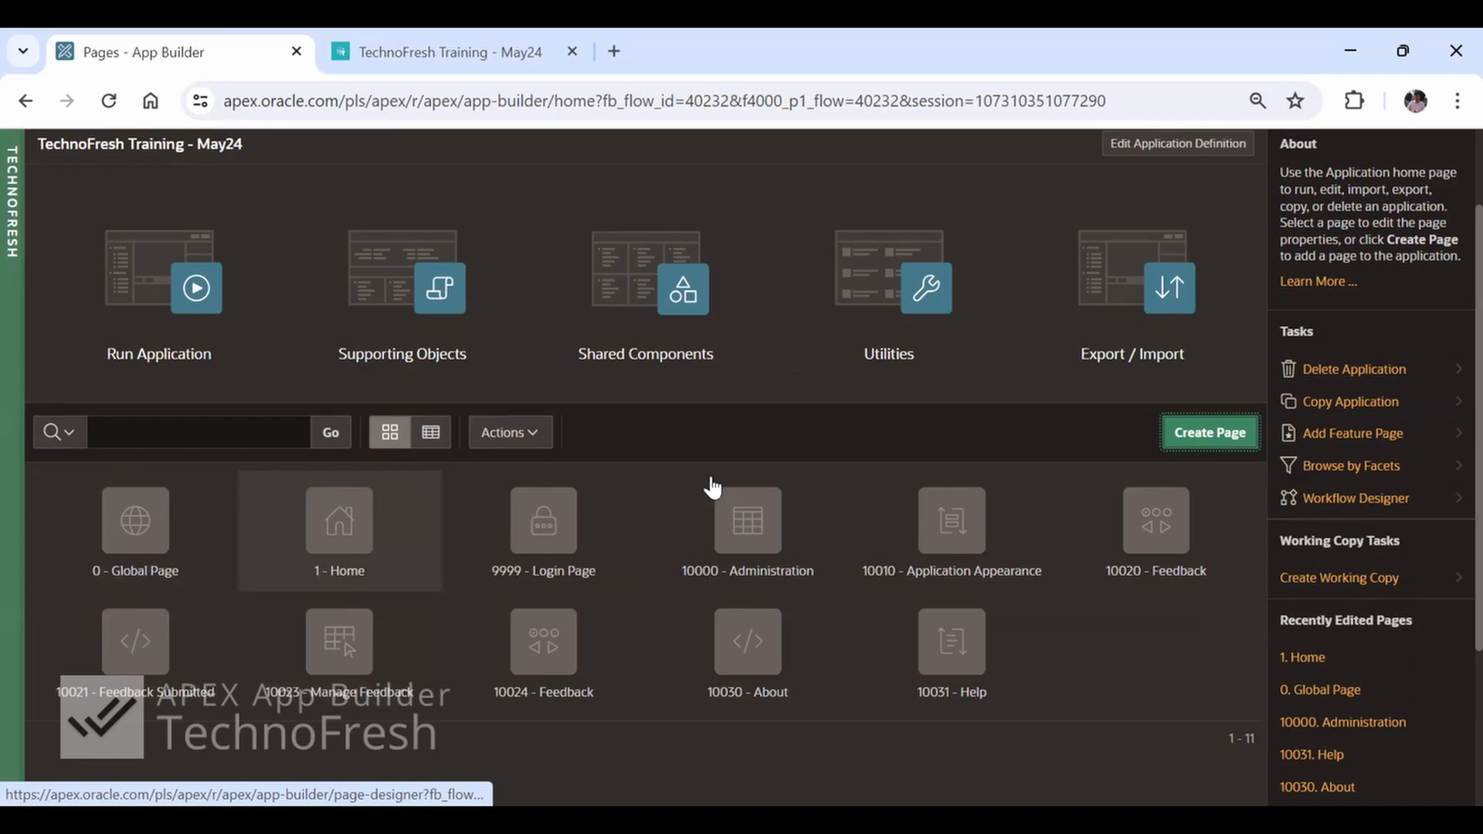
{"action": "scroll", "coordinate": [707, 544], "scroll_direction": "up", "scroll_amount": 2}
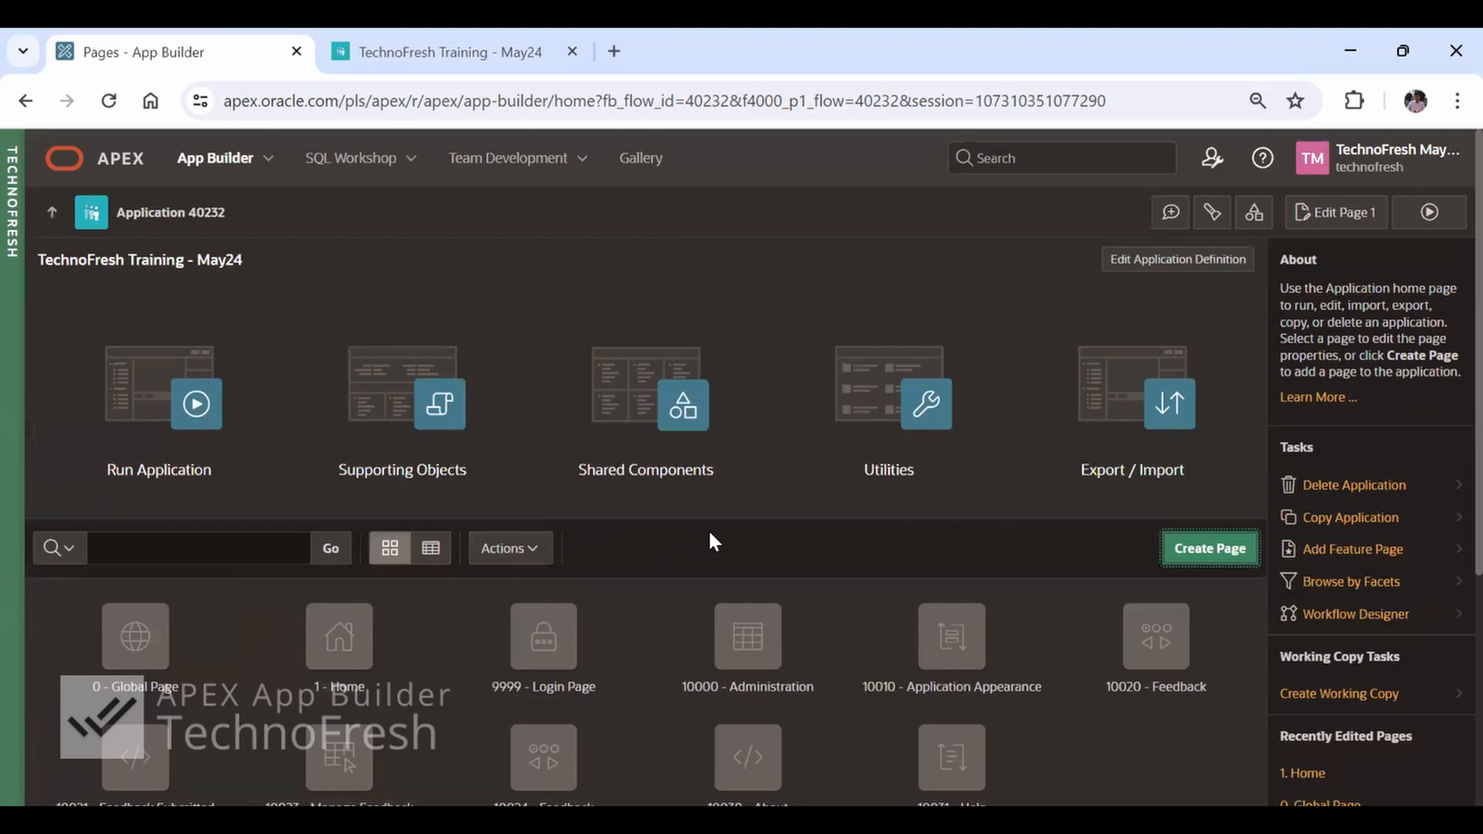
{"action": "scroll", "coordinate": [708, 528], "scroll_direction": "down", "scroll_amount": 2}
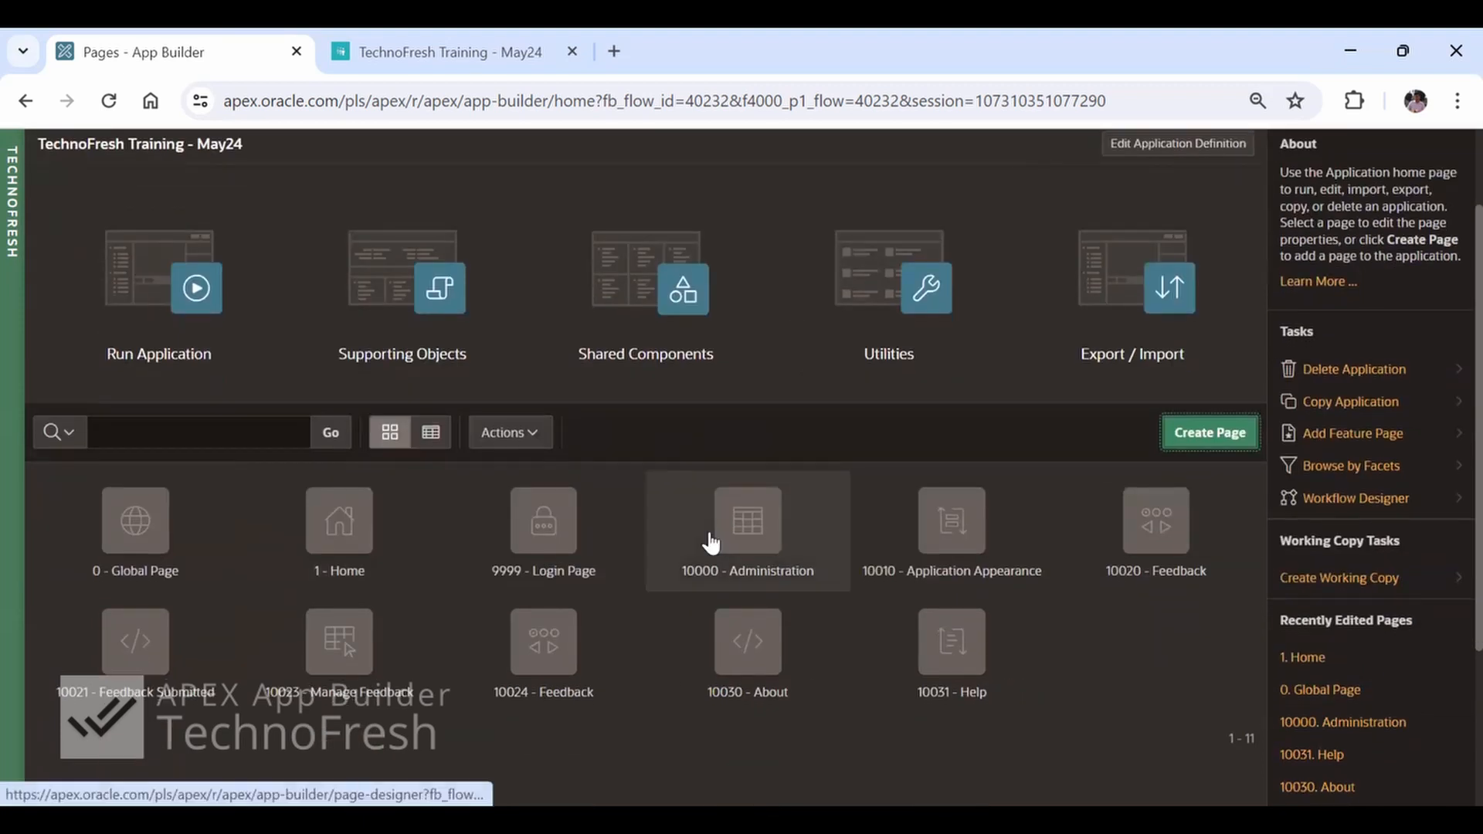
{"action": "scroll", "coordinate": [710, 541], "scroll_direction": "up", "scroll_amount": 1}
{"action": "scroll", "coordinate": [710, 541], "scroll_direction": "up", "scroll_amount": 1}
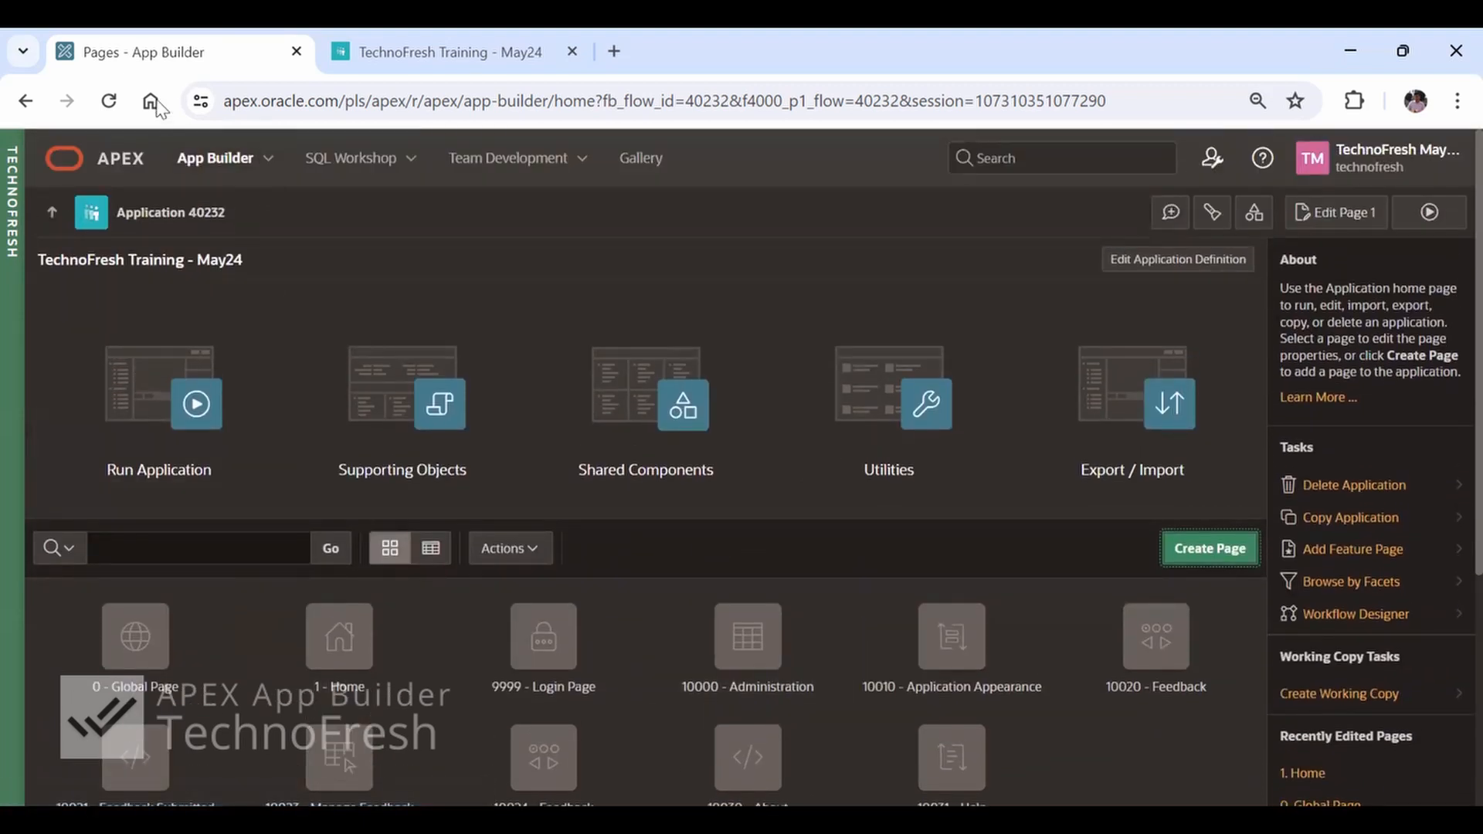
{"action": "left_click", "coordinate": [109, 102]}
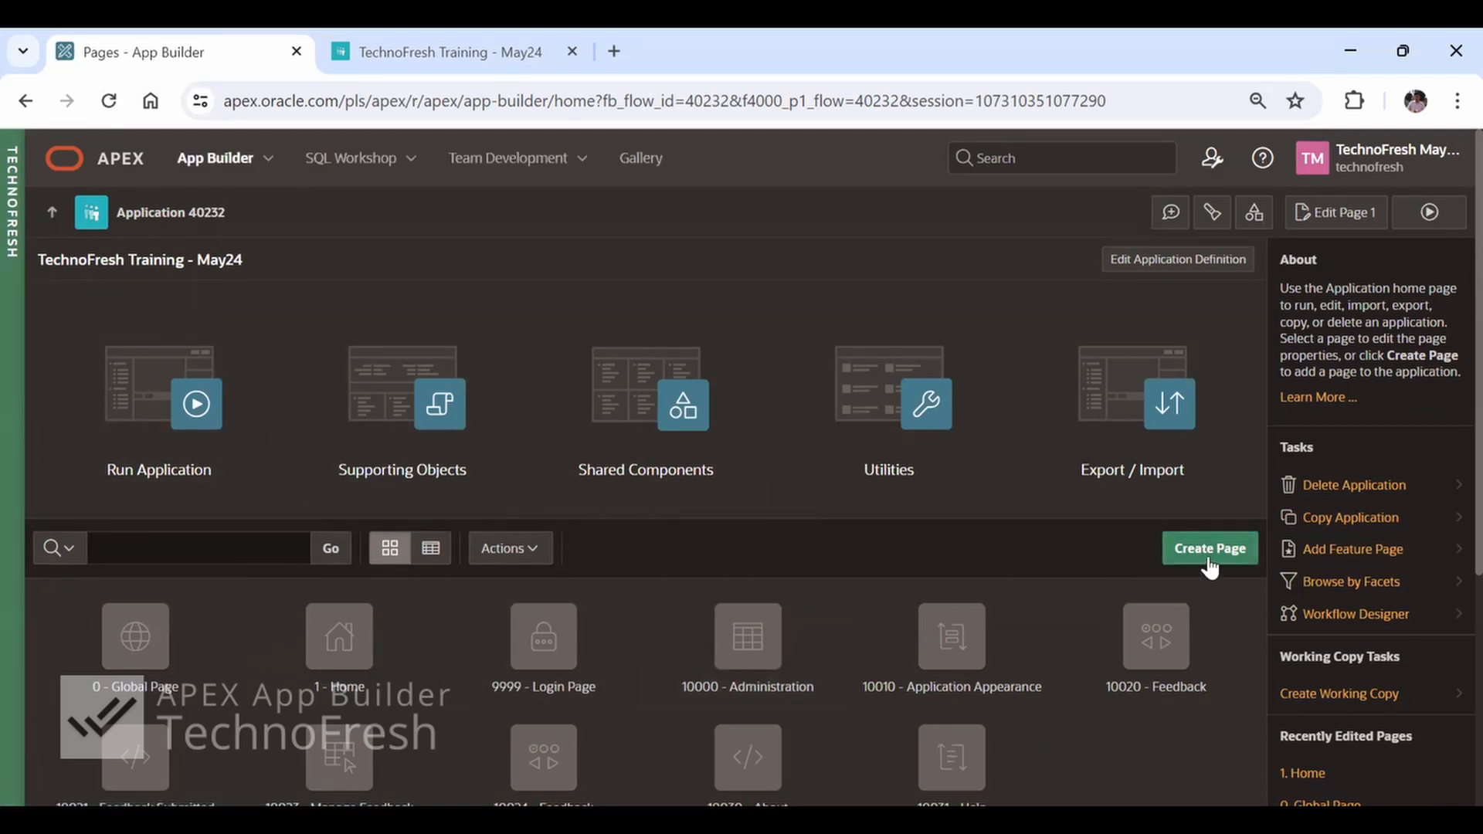
{"action": "scroll", "coordinate": [849, 573], "scroll_direction": "down", "scroll_amount": 3}
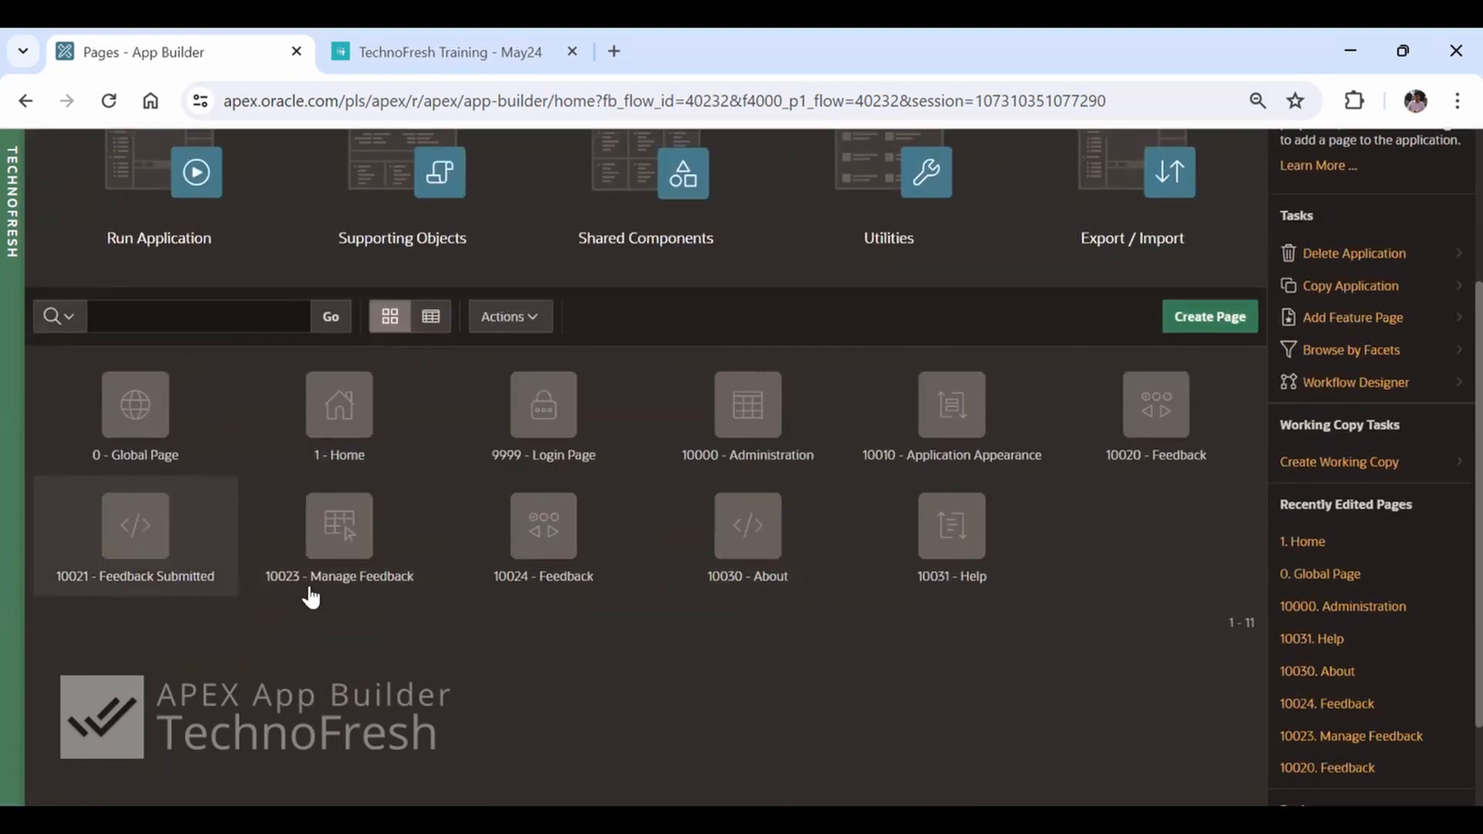
{"action": "scroll", "coordinate": [720, 611], "scroll_direction": "up", "scroll_amount": 3}
Start creating a blank page with page number 2 and the name BlankPage
{"action": "left_click", "coordinate": [1206, 550]}
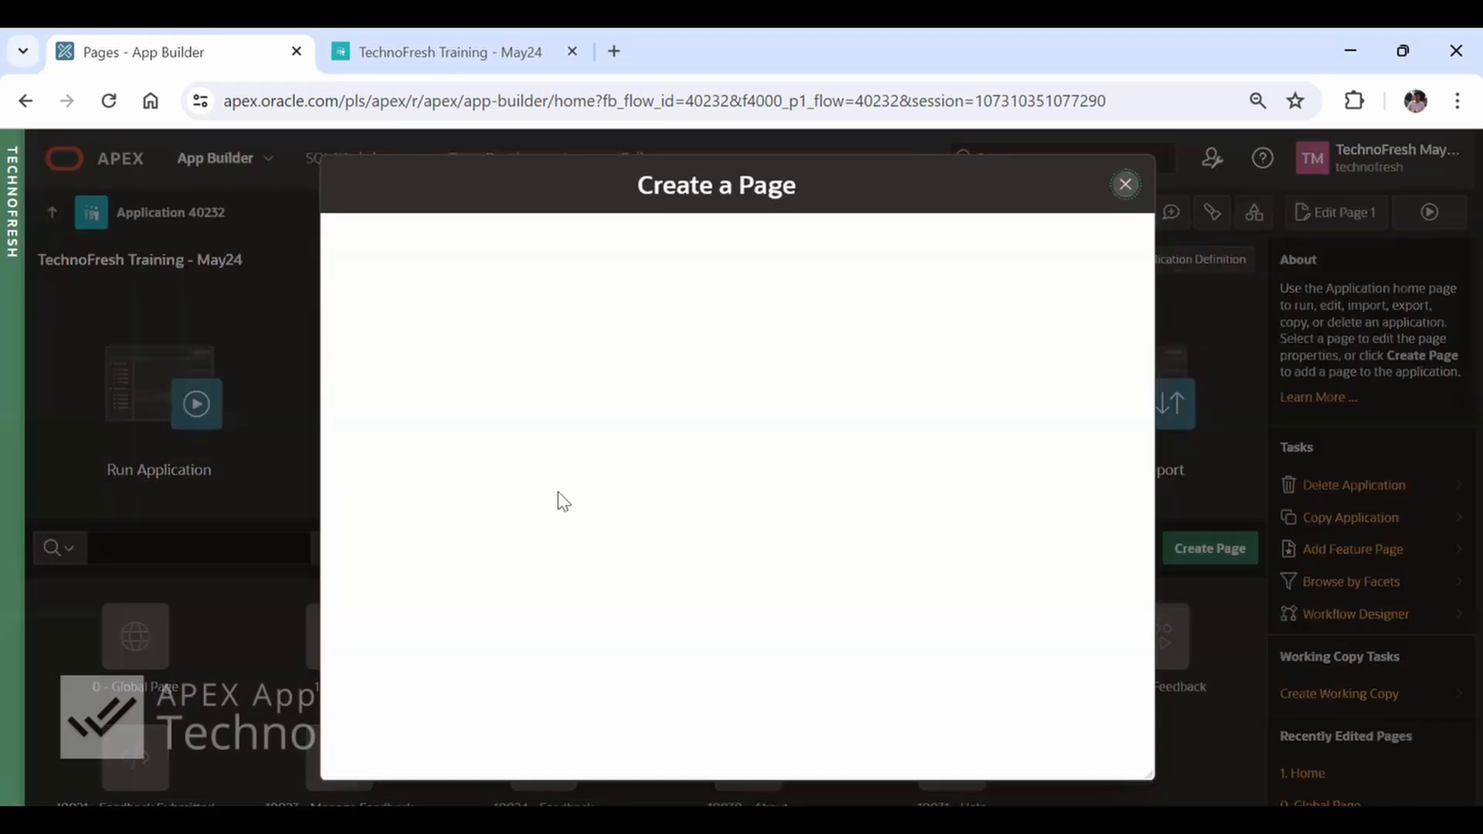
{"action": "left_click", "coordinate": [412, 341]}
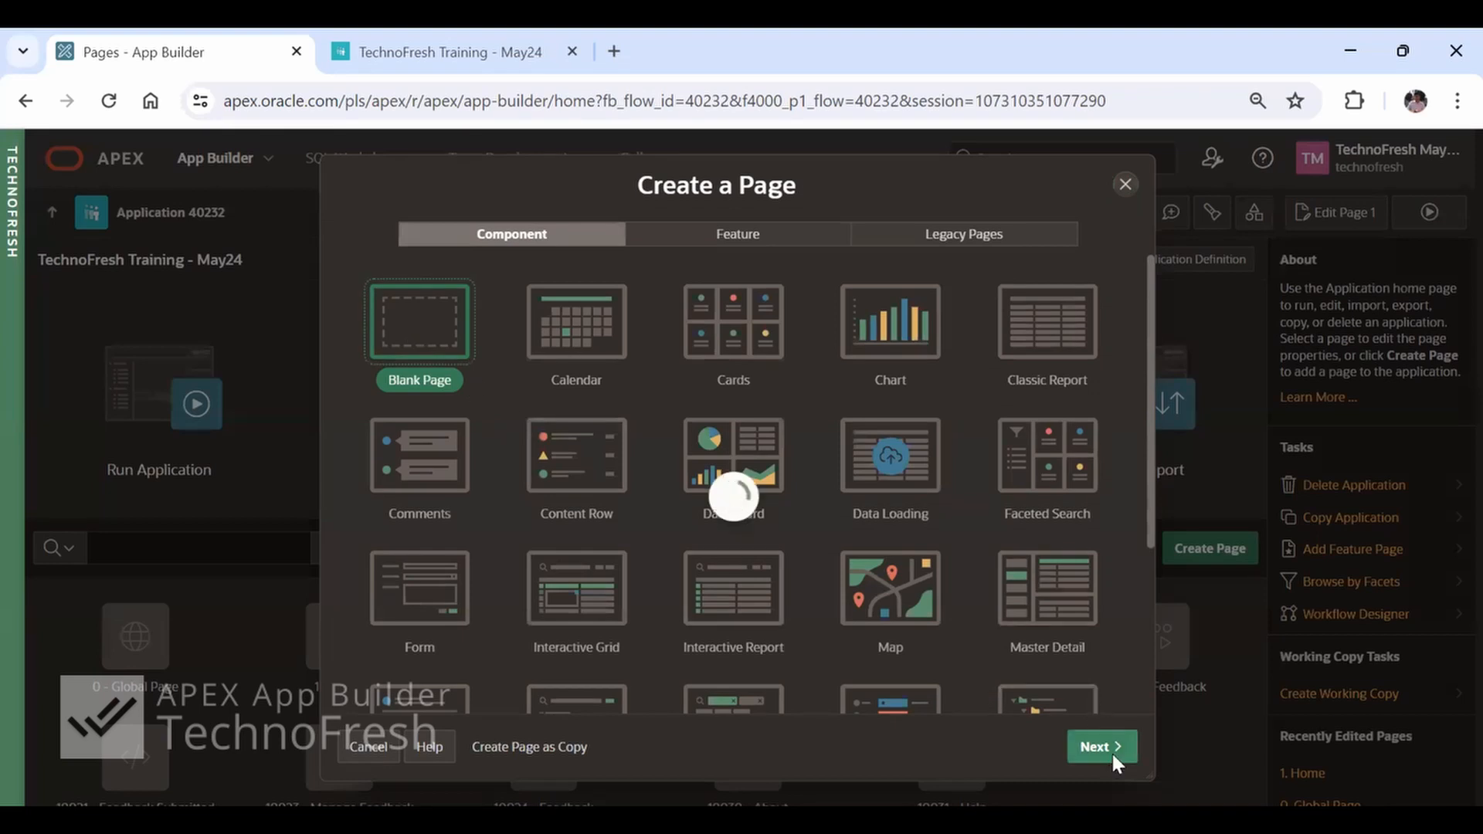
{"action": "key", "text": "shift+Tab"}
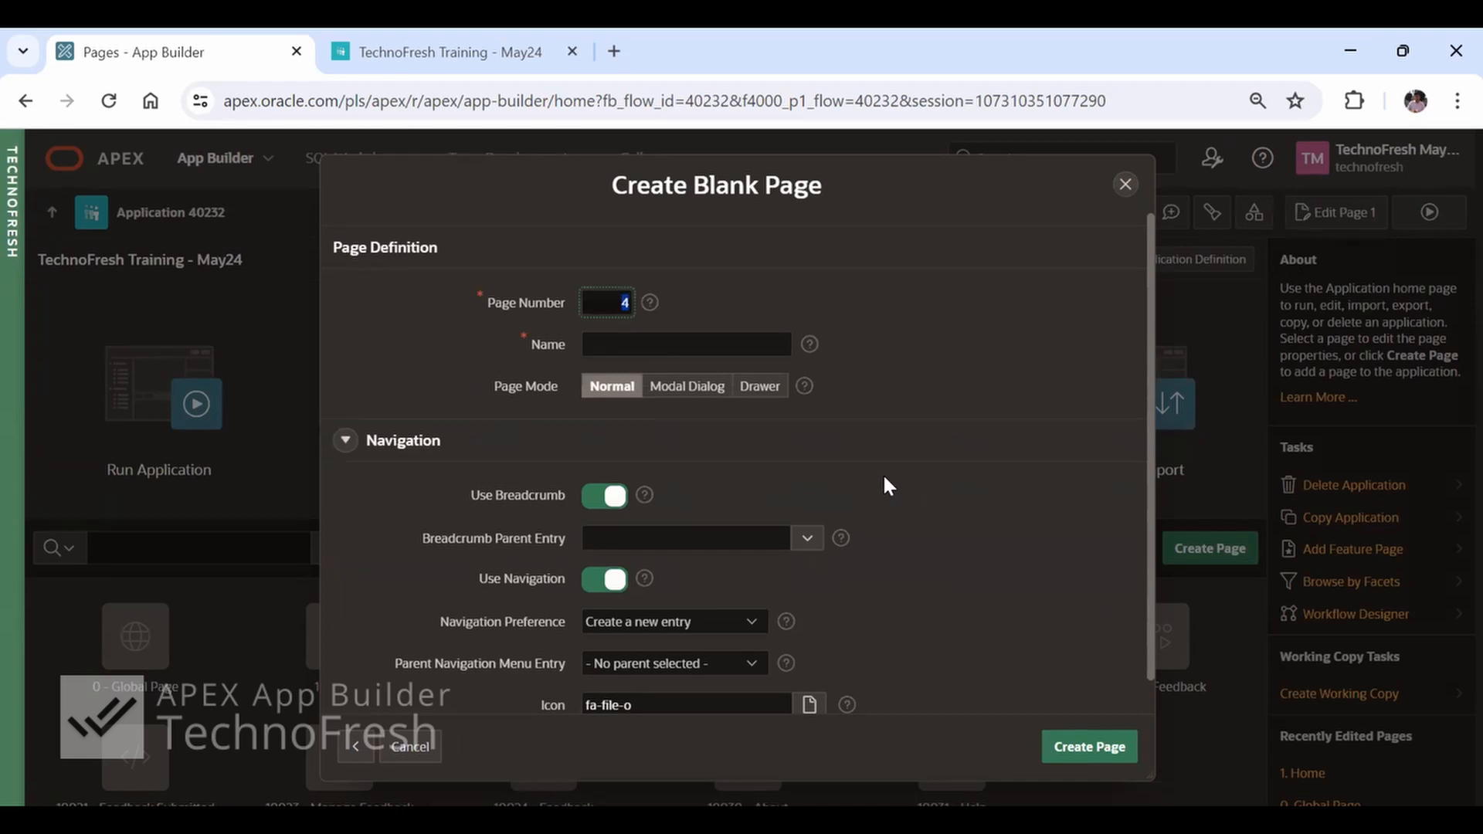
{"action": "type", "text": "2"}
{"action": "key", "text": "Tab"}
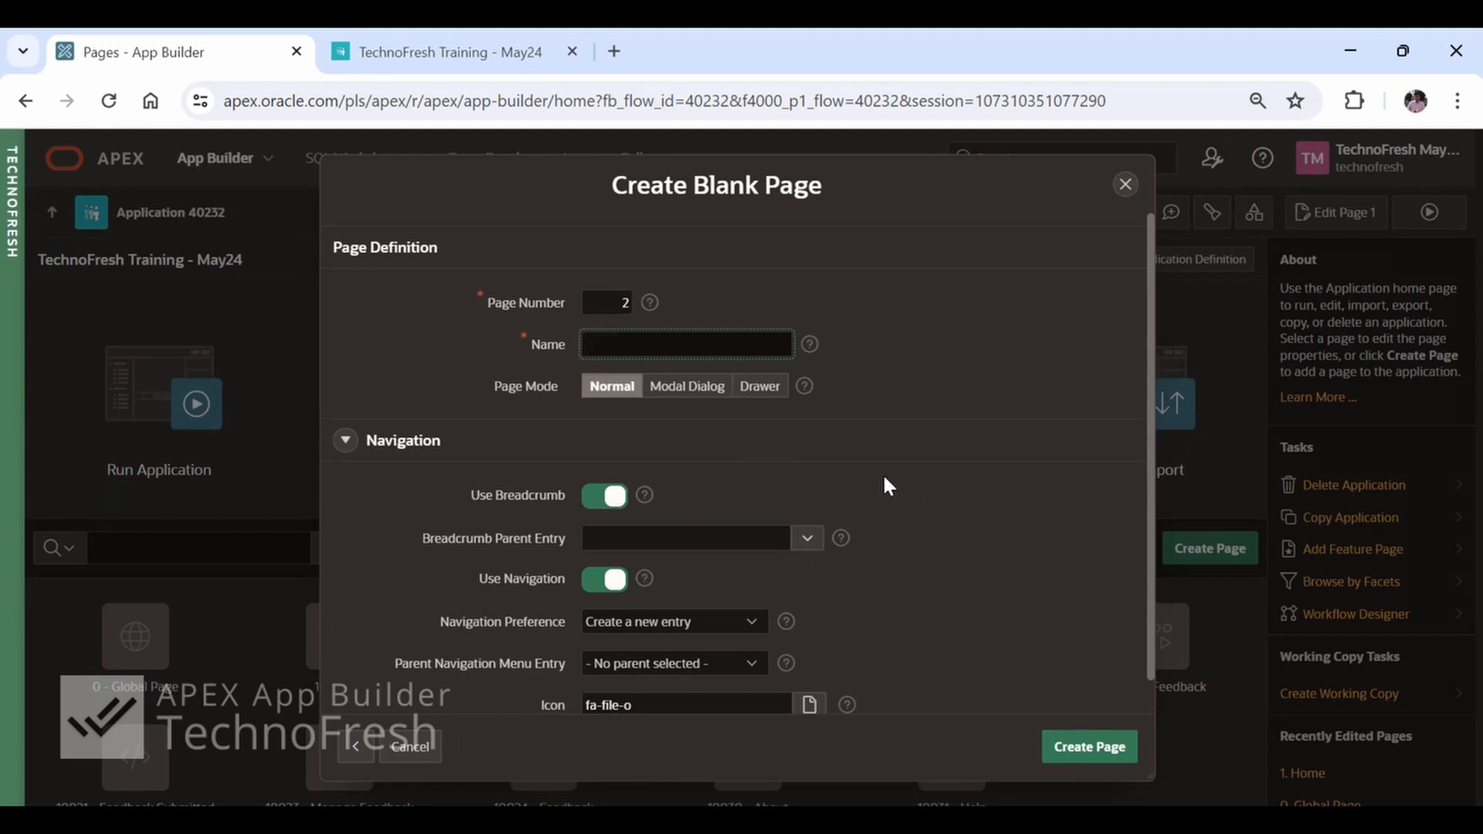
{"action": "type", "text": "BlankPage"}
{"action": "key", "text": "Left"}
{"action": "key", "text": "Left"}
{"action": "key", "text": "Left"}
{"action": "key", "text": "Left"}
{"action": "key", "text": "BackSpace"}
Open the bookmarked TechnoFresh site in a new tab and sign in with the first listed Google account
{"action": "left_click", "coordinate": [621, 48]}
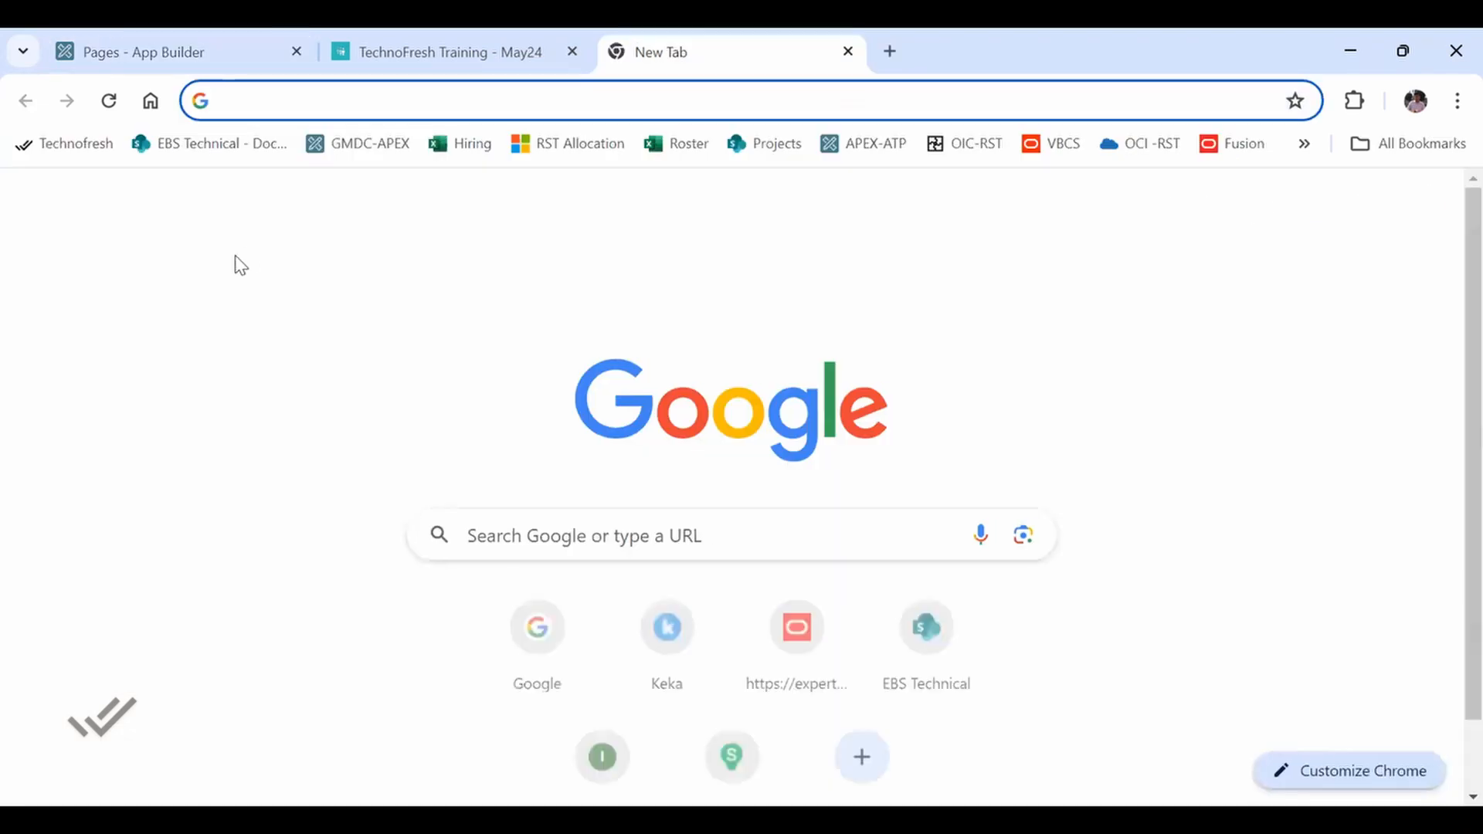
{"action": "left_click", "coordinate": [77, 145]}
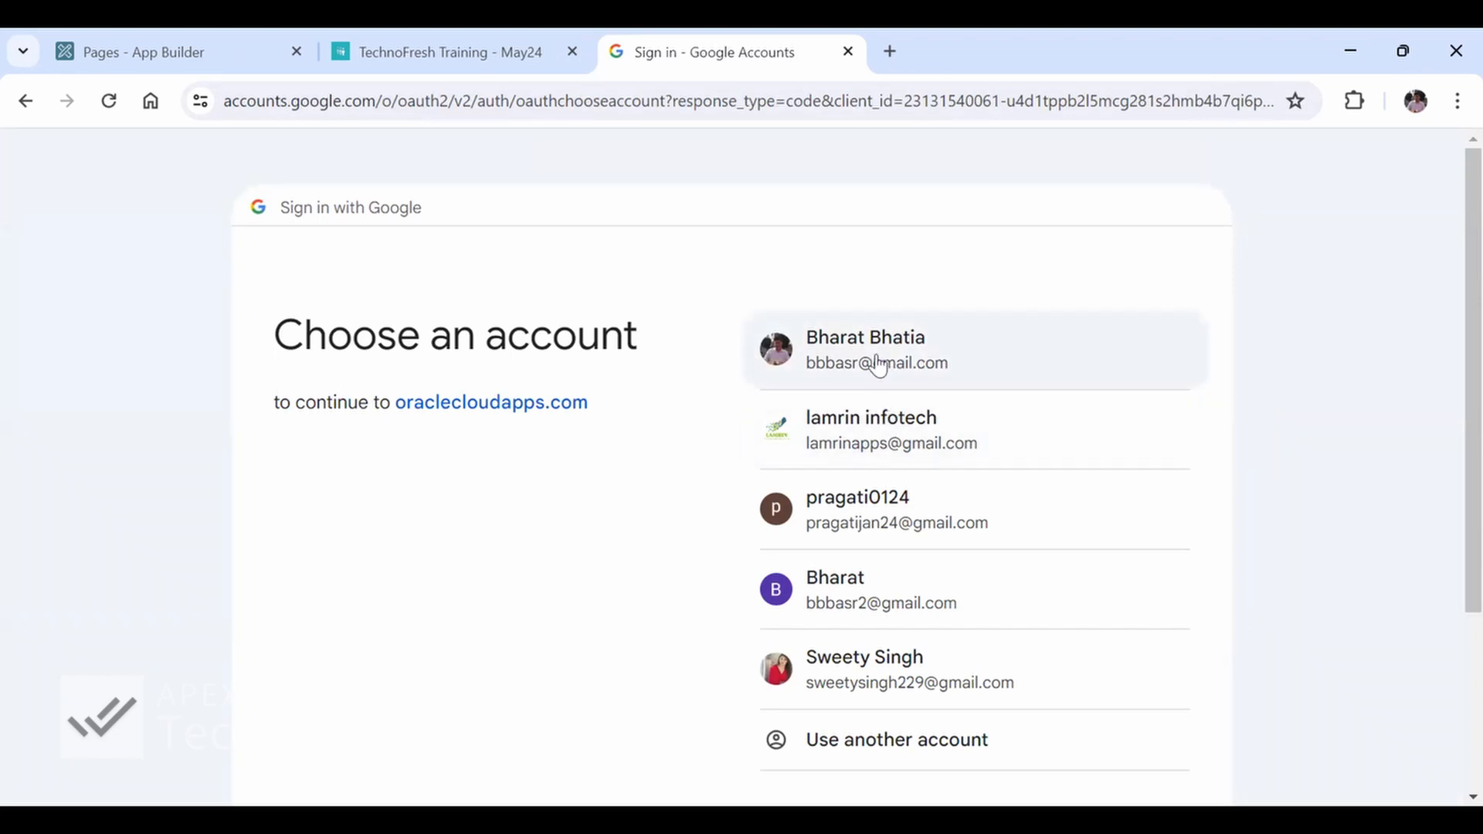
{"action": "left_click", "coordinate": [877, 357]}
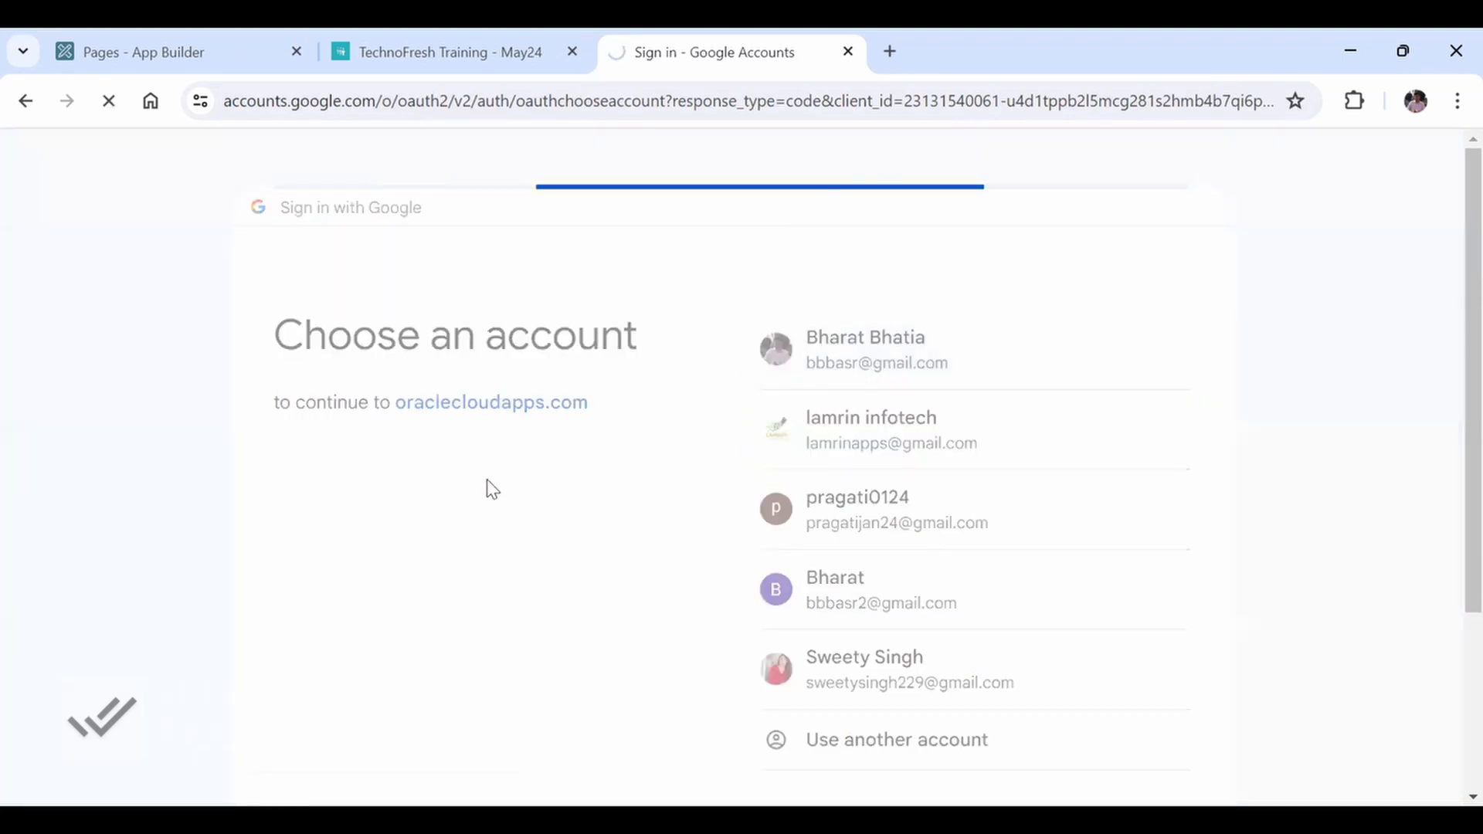
View the syllabus sheets of the Oracle Forms and Oracle APEX Essentials courses, closing each one
{"action": "scroll", "coordinate": [424, 650], "scroll_direction": "down", "scroll_amount": 1}
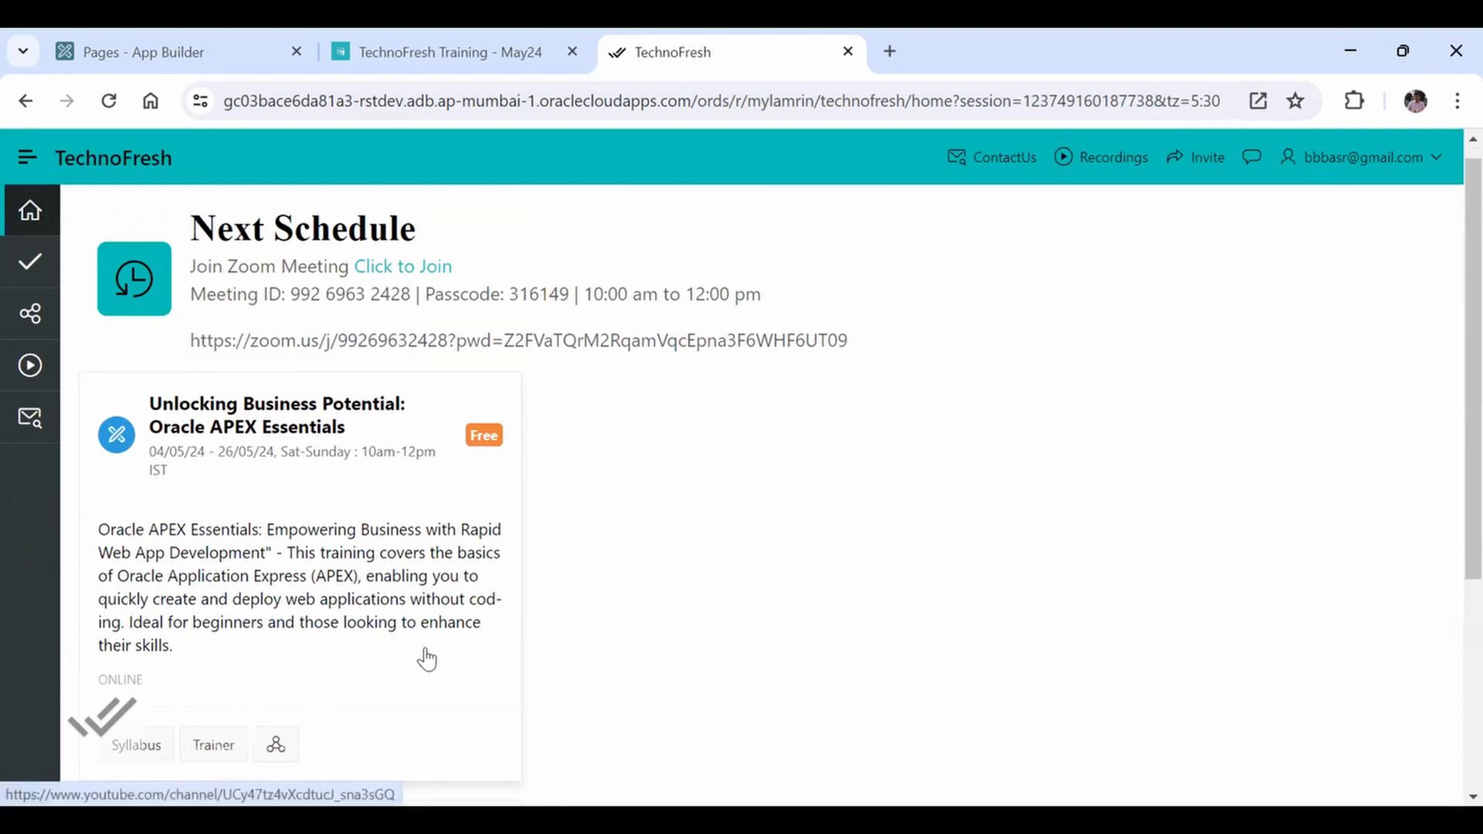
{"action": "scroll", "coordinate": [426, 658], "scroll_direction": "down", "scroll_amount": 4}
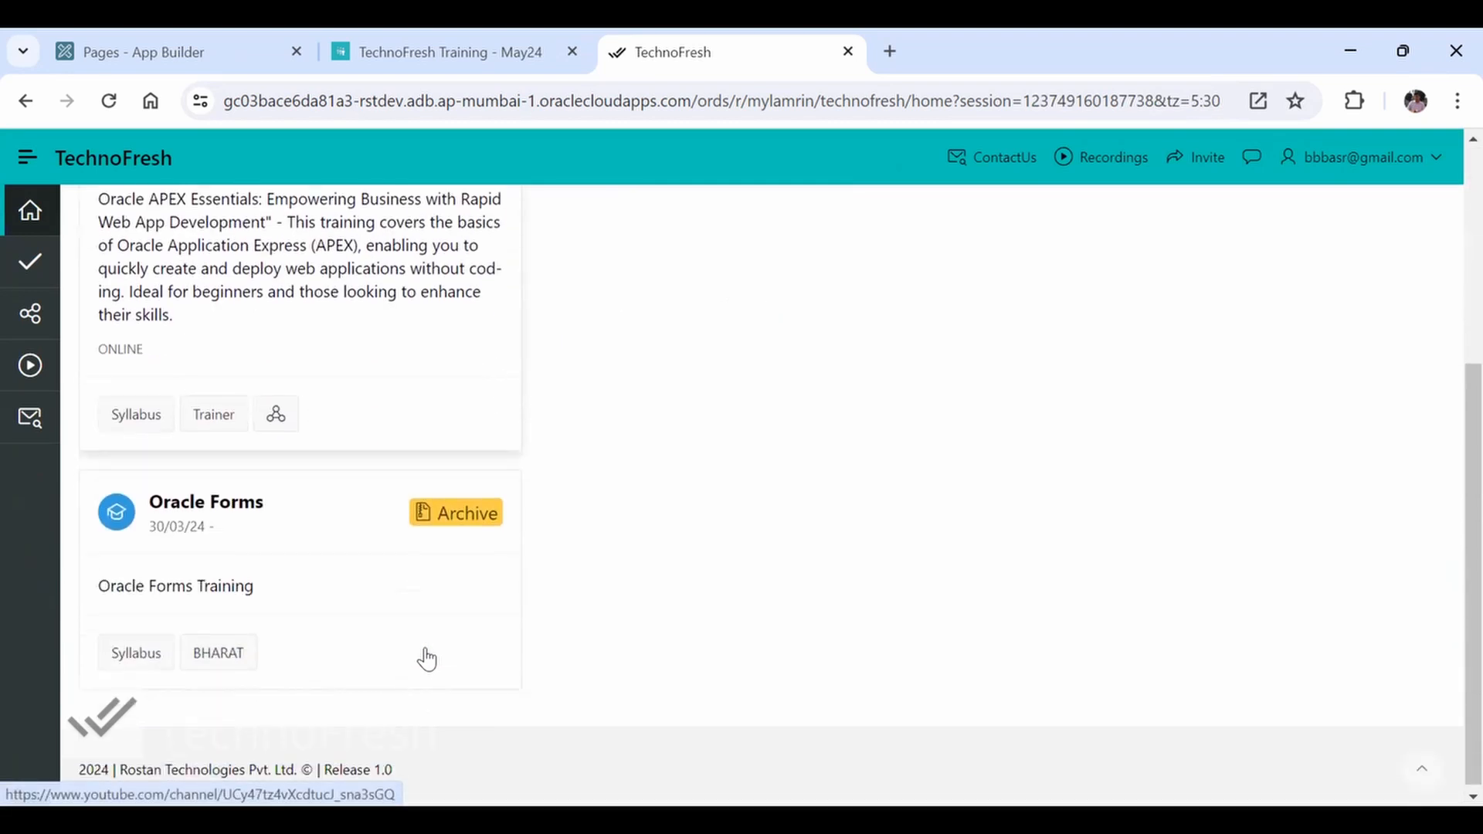
{"action": "left_click", "coordinate": [126, 659]}
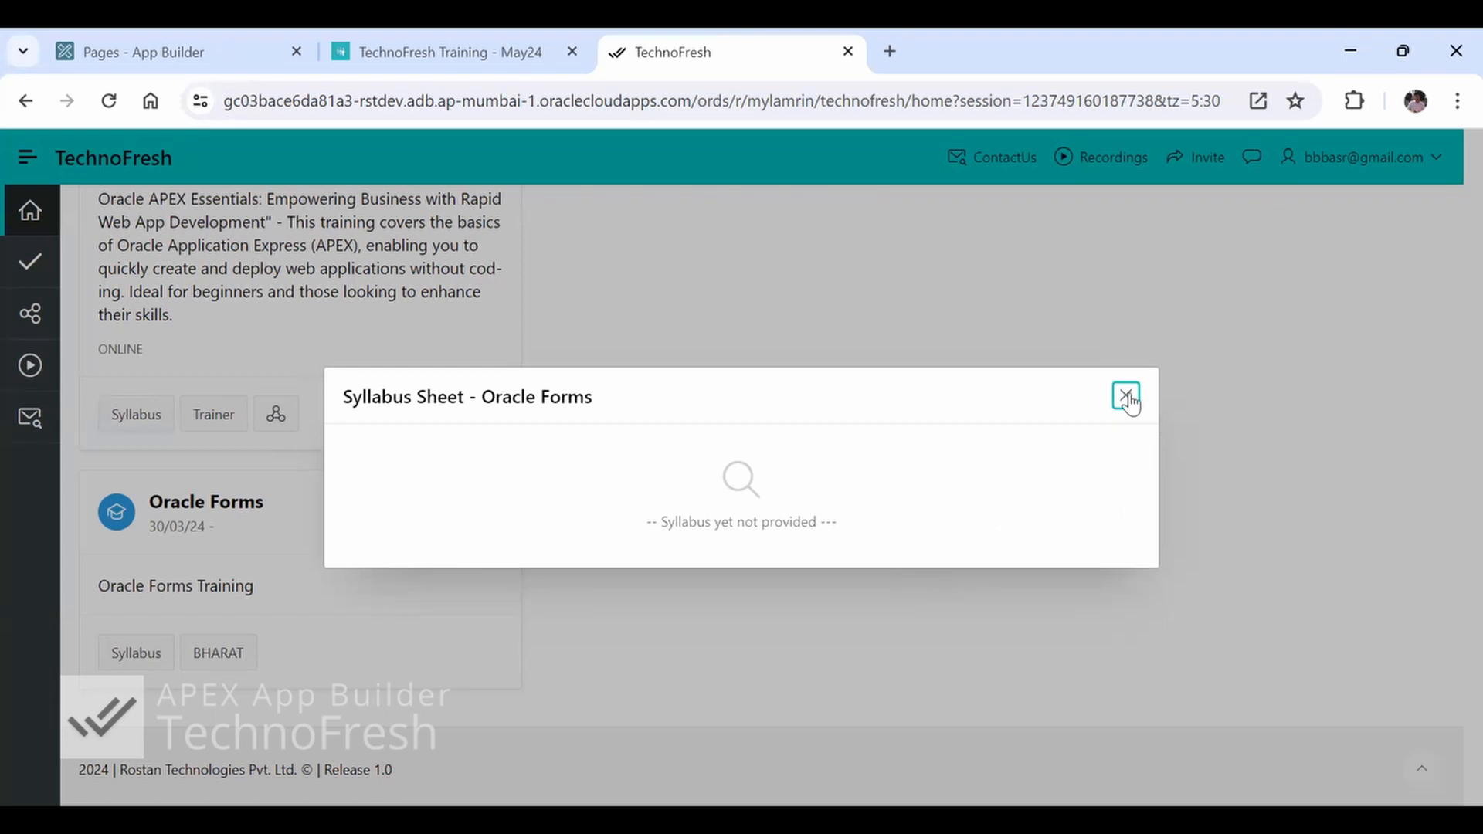
{"action": "left_click", "coordinate": [131, 422]}
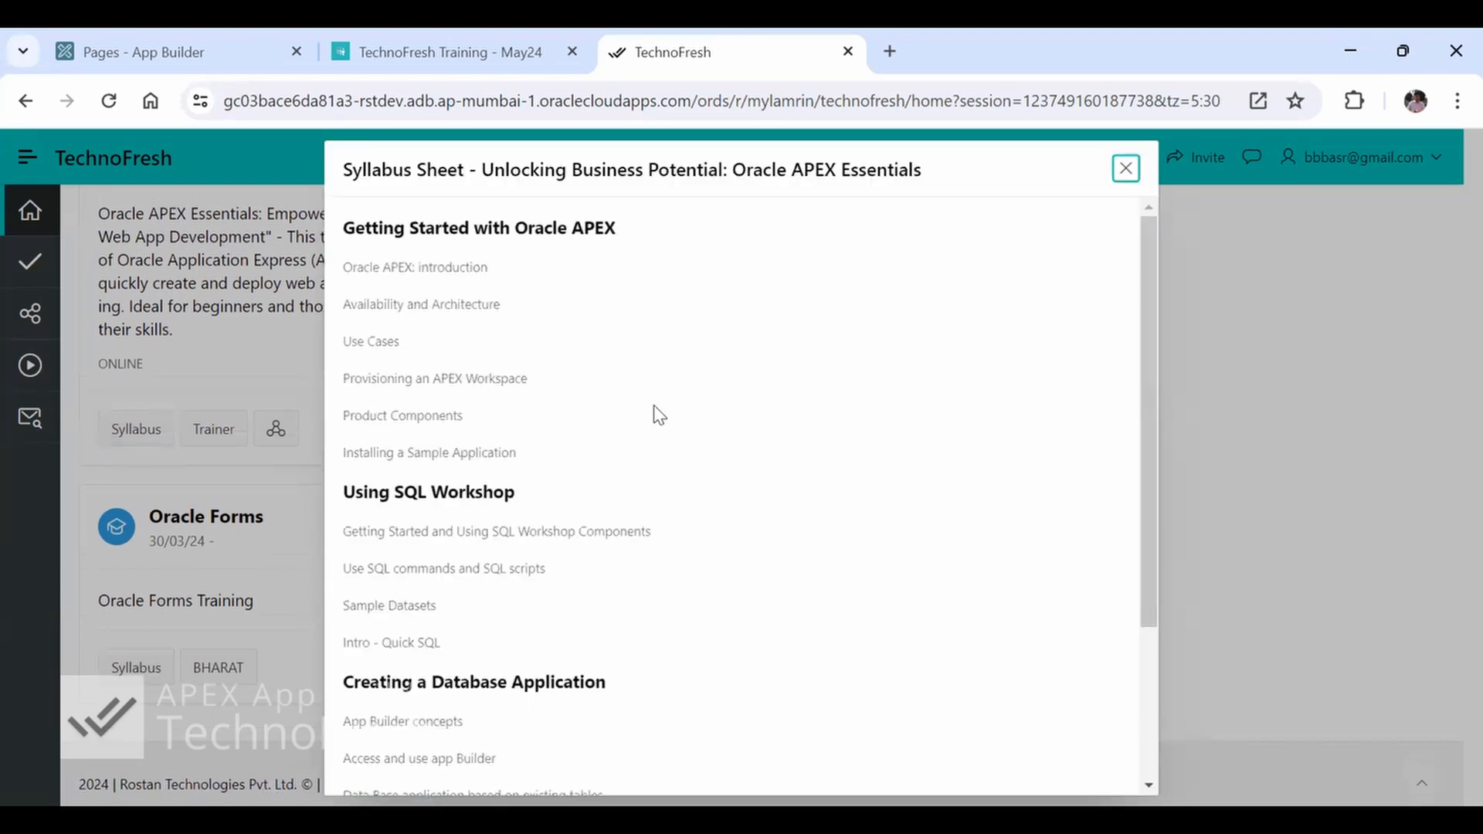
{"action": "scroll", "coordinate": [656, 417], "scroll_direction": "down", "scroll_amount": 3}
{"action": "scroll", "coordinate": [656, 417], "scroll_direction": "up", "scroll_amount": 3}
{"action": "key", "text": "Escape"}
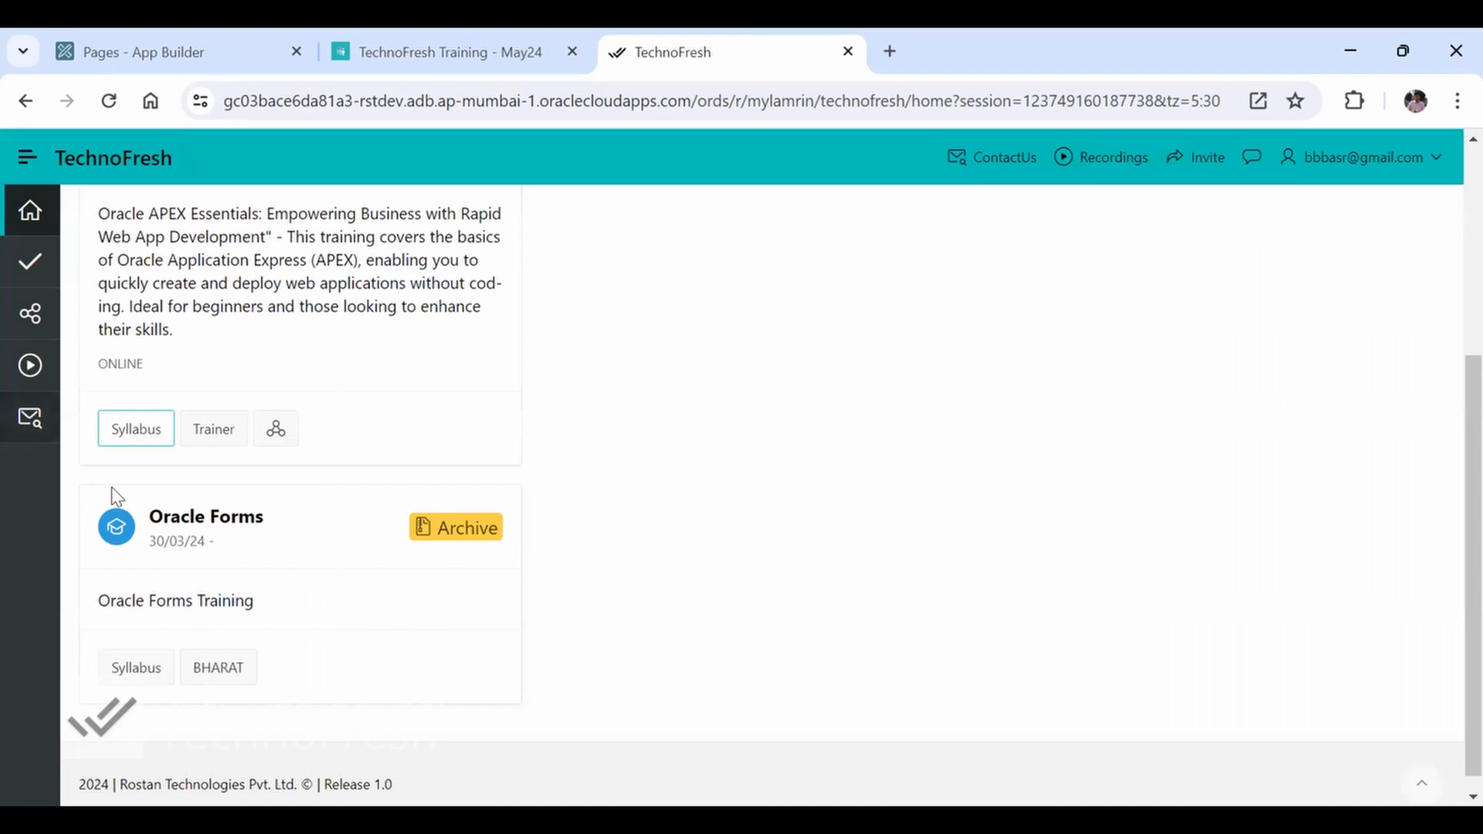
Compare the user profile drawer with the modal syllabus sheet of the Oracle APEX Essentials course
{"action": "left_click", "coordinate": [1402, 163]}
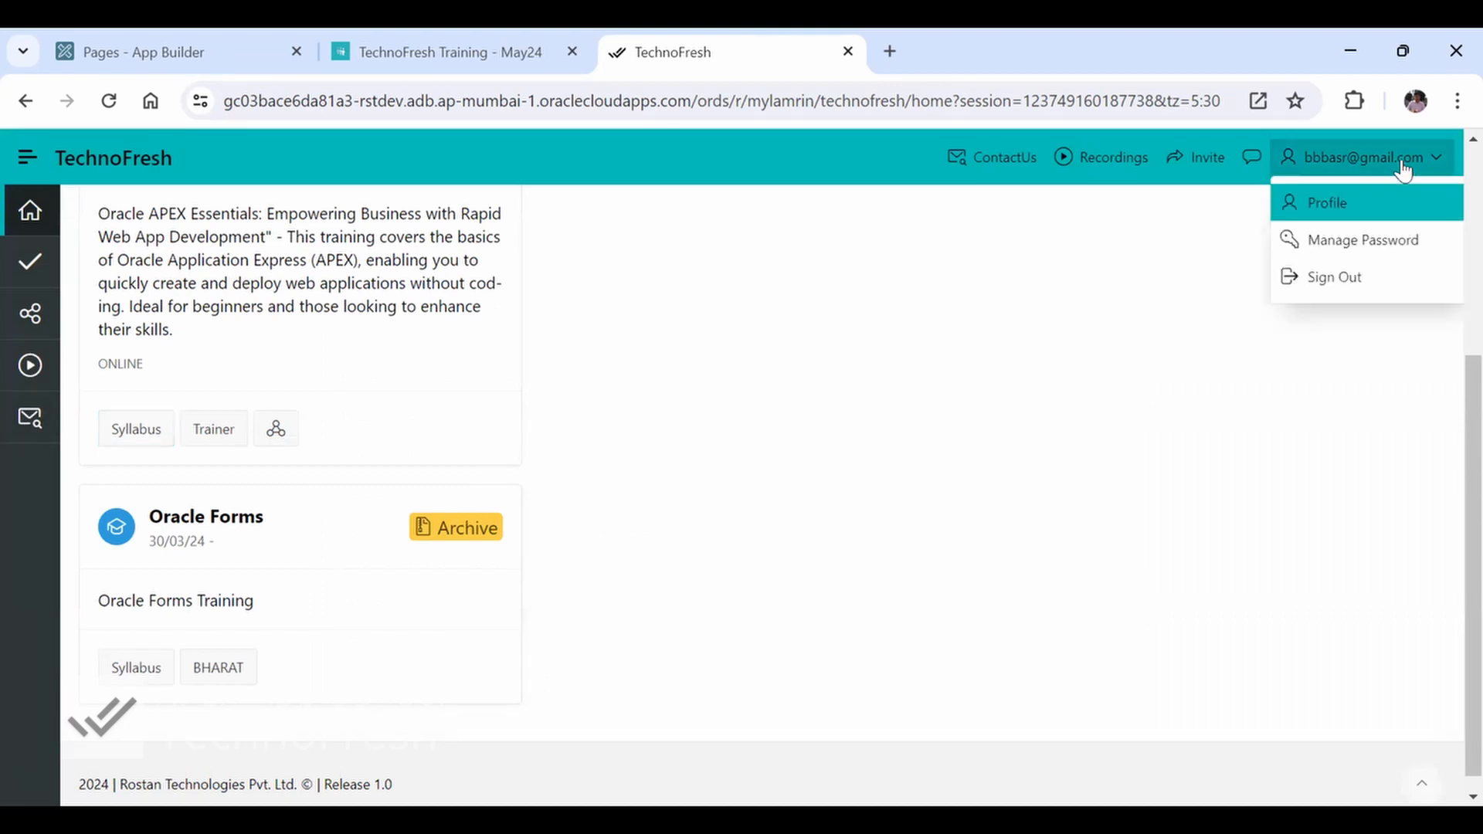
{"action": "left_click", "coordinate": [1351, 211]}
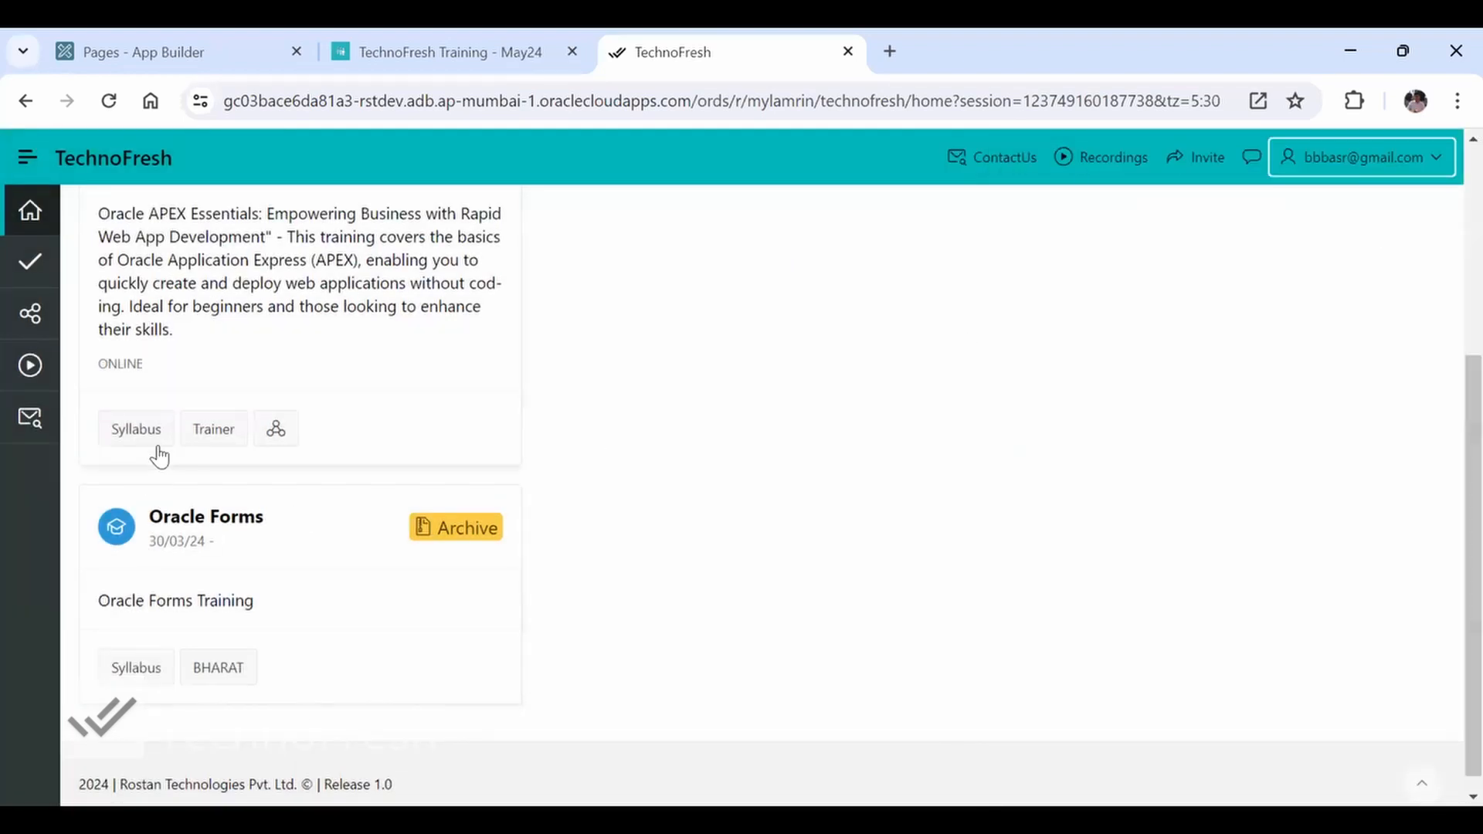
{"action": "left_click", "coordinate": [151, 435]}
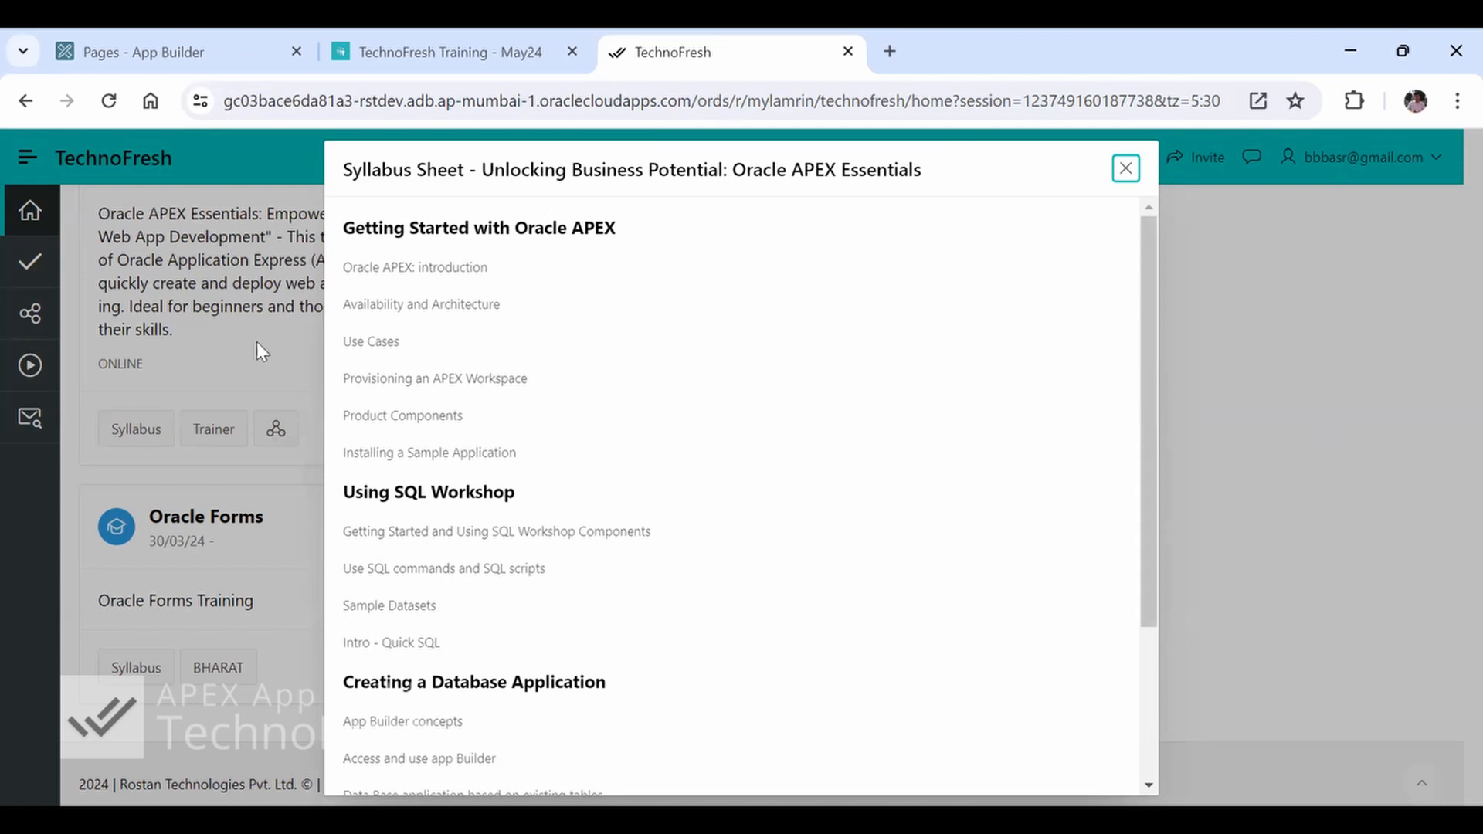
{"action": "left_click", "coordinate": [801, 350]}
{"action": "key", "text": "Escape"}
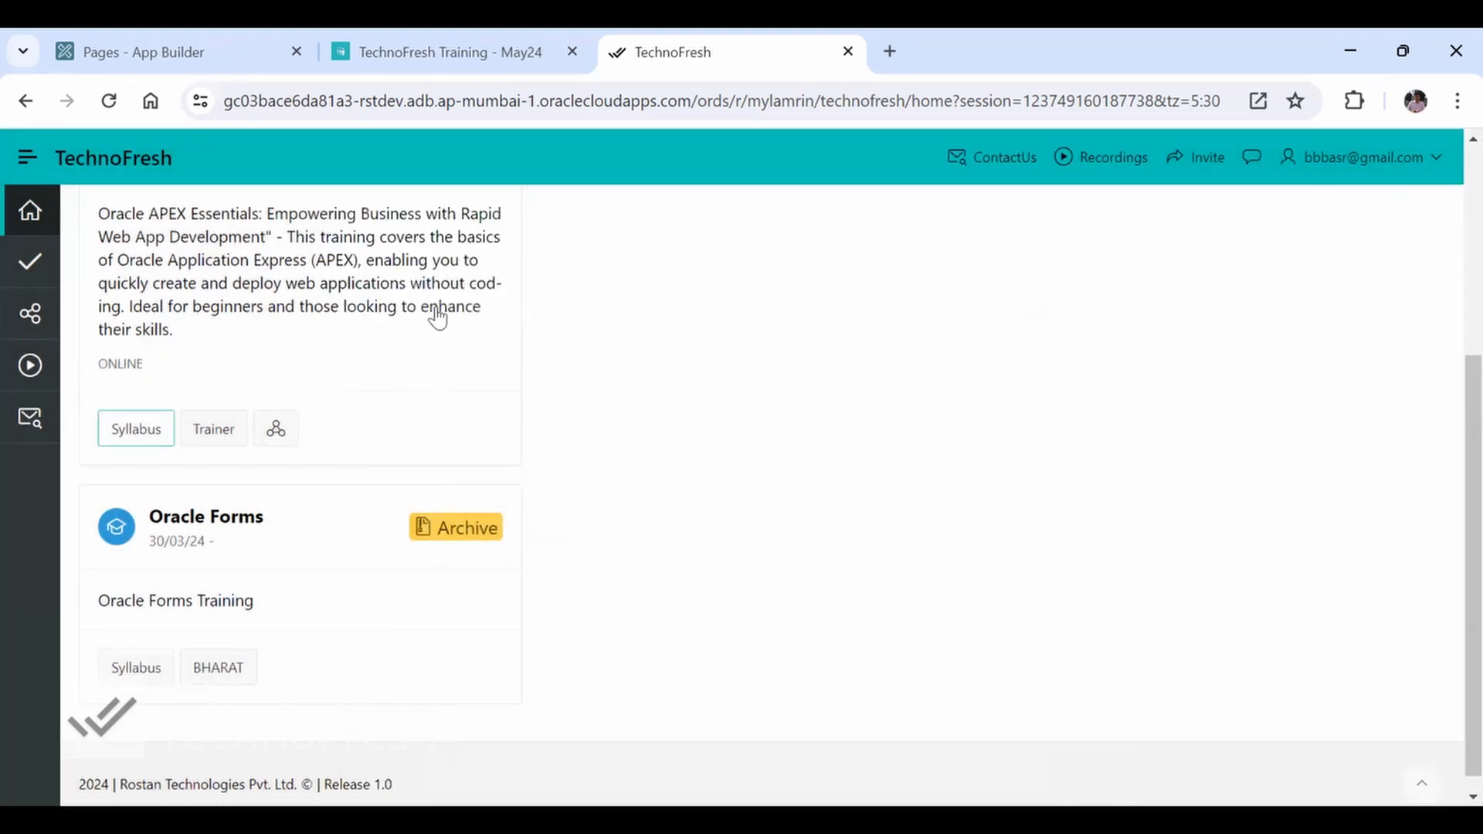
Revisit the Oracle APEX Essentials syllabus dialog and the user profile drawer, closing both
{"action": "left_click", "coordinate": [138, 447]}
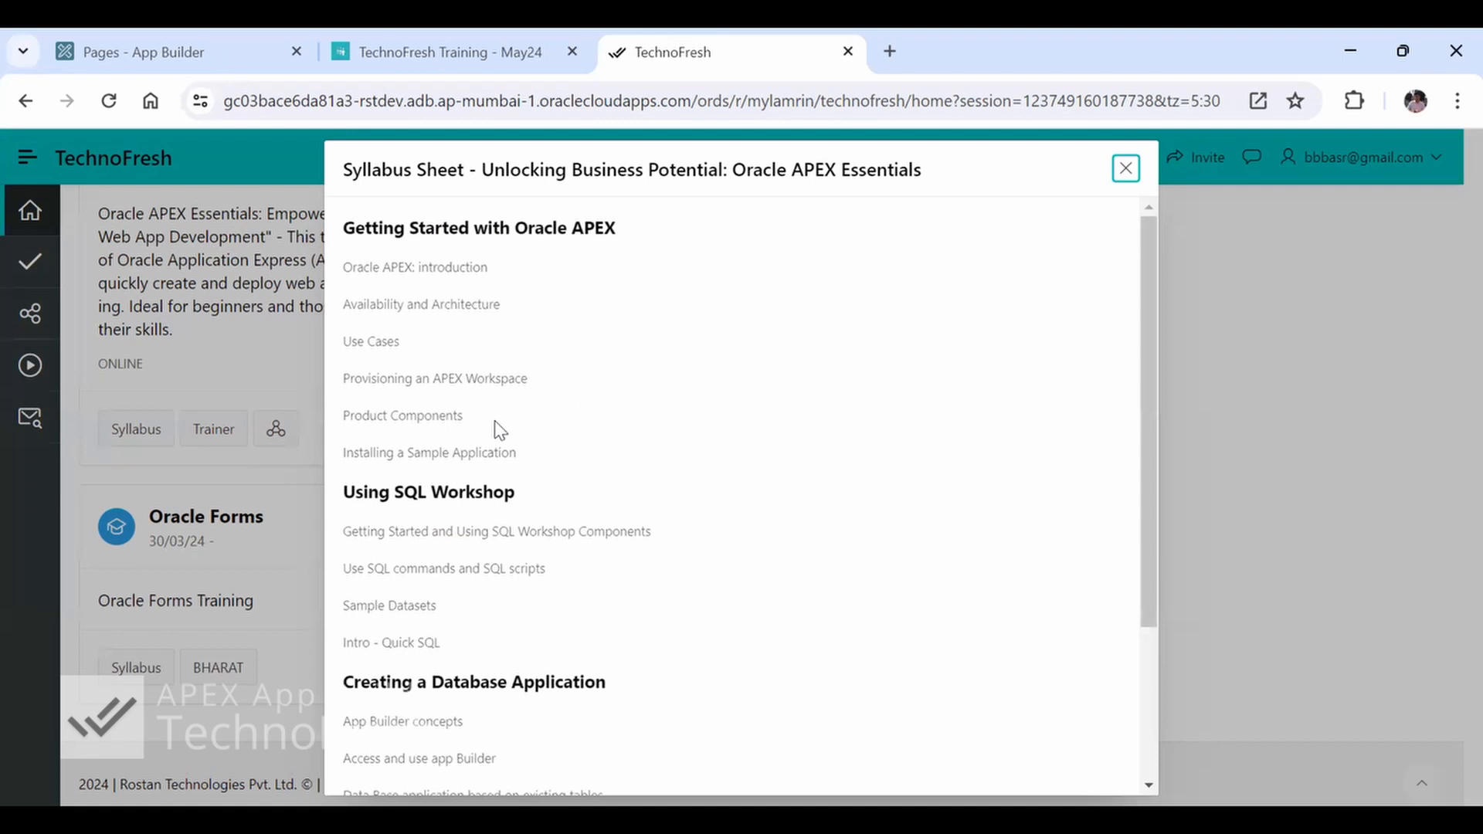
{"action": "left_click", "coordinate": [1126, 170]}
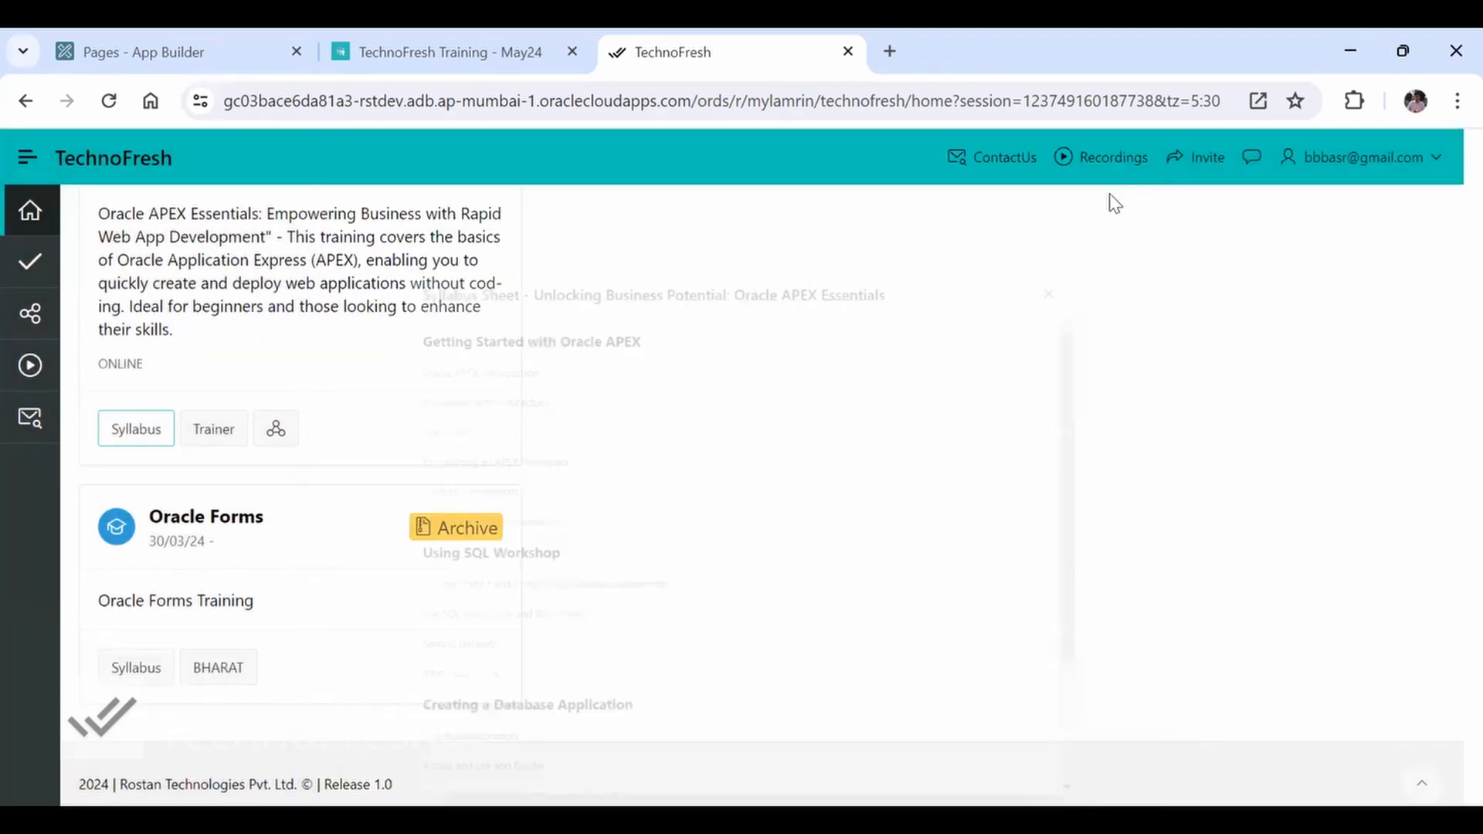
{"action": "left_click", "coordinate": [1372, 169]}
{"action": "left_click", "coordinate": [1326, 210]}
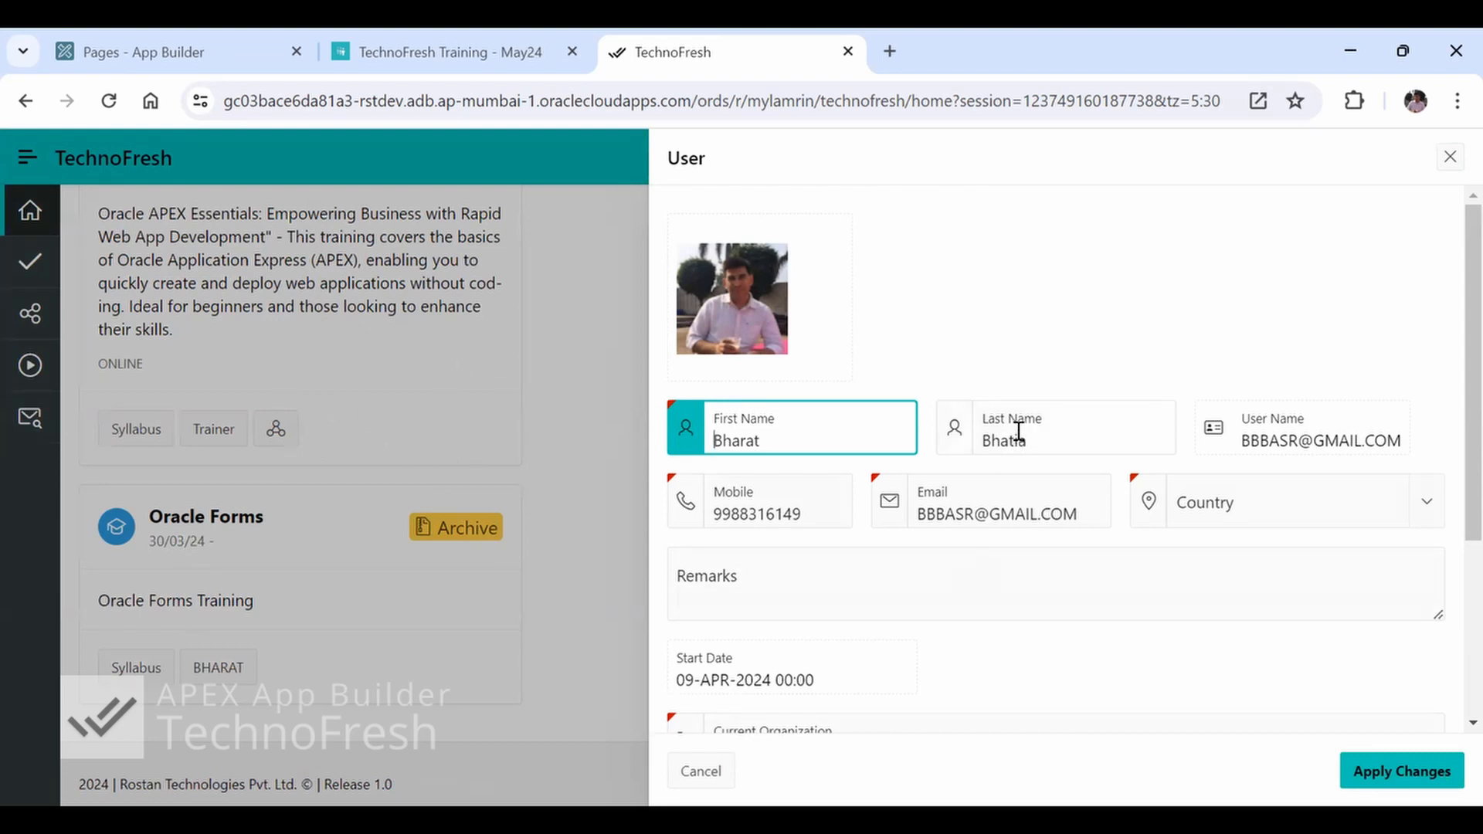
{"action": "left_click", "coordinate": [818, 431]}
{"action": "left_click", "coordinate": [1450, 158]}
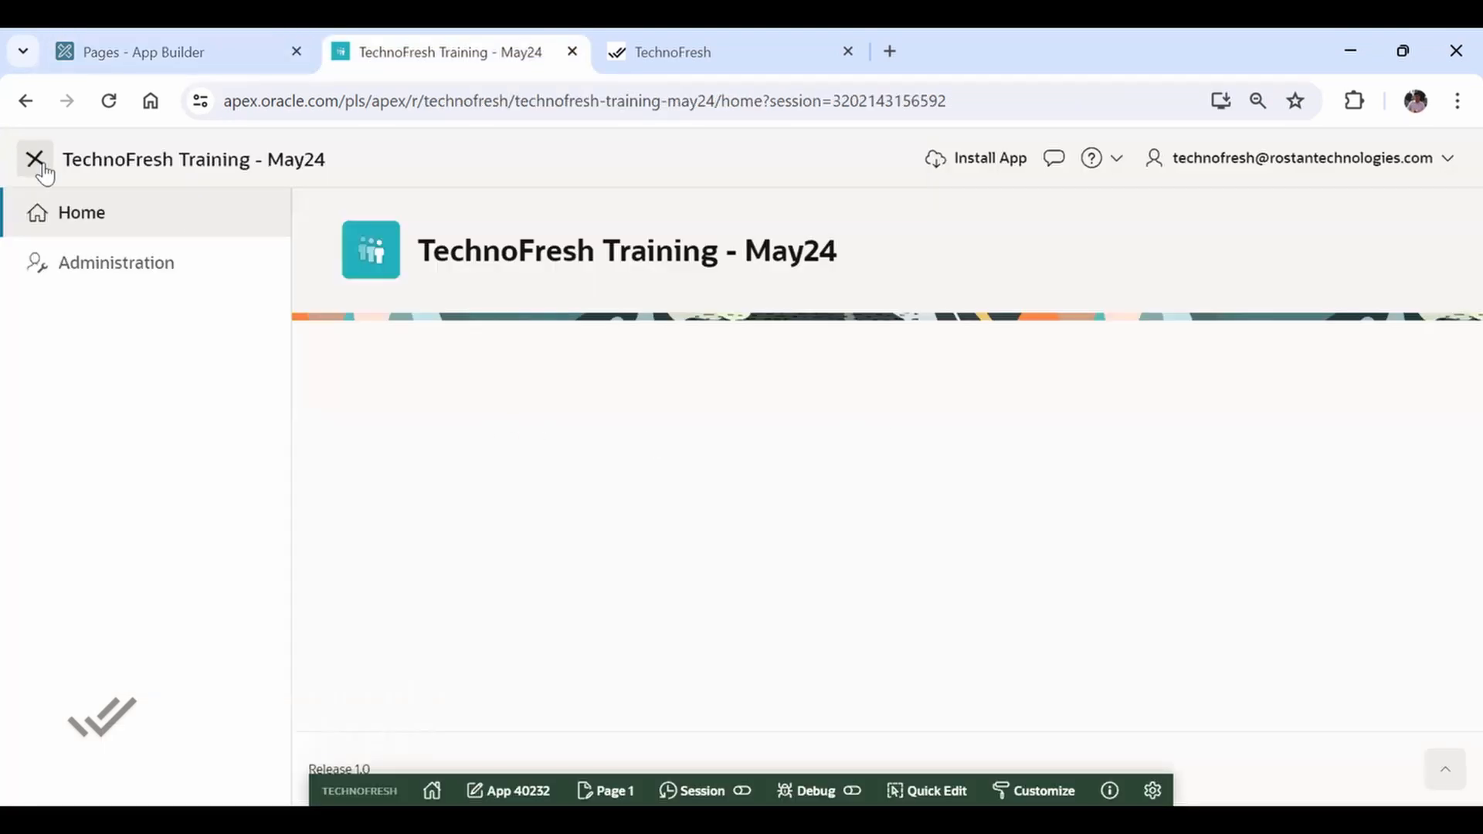
Collapse the training application's navigation menu and view the breadcrumb parent choices for the new blank page without picking one
{"action": "left_click", "coordinate": [35, 160]}
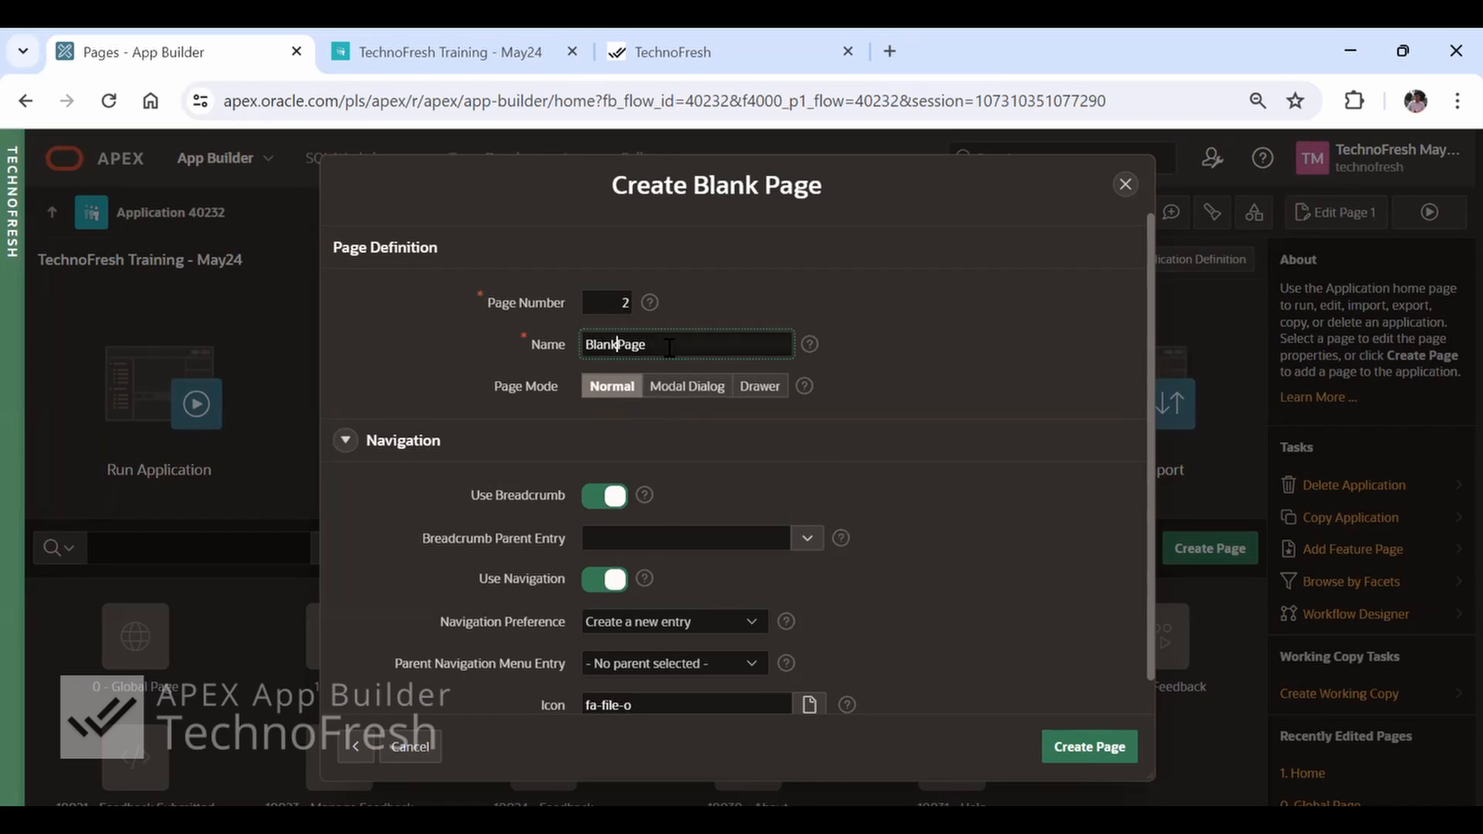
{"action": "left_click", "coordinate": [669, 539]}
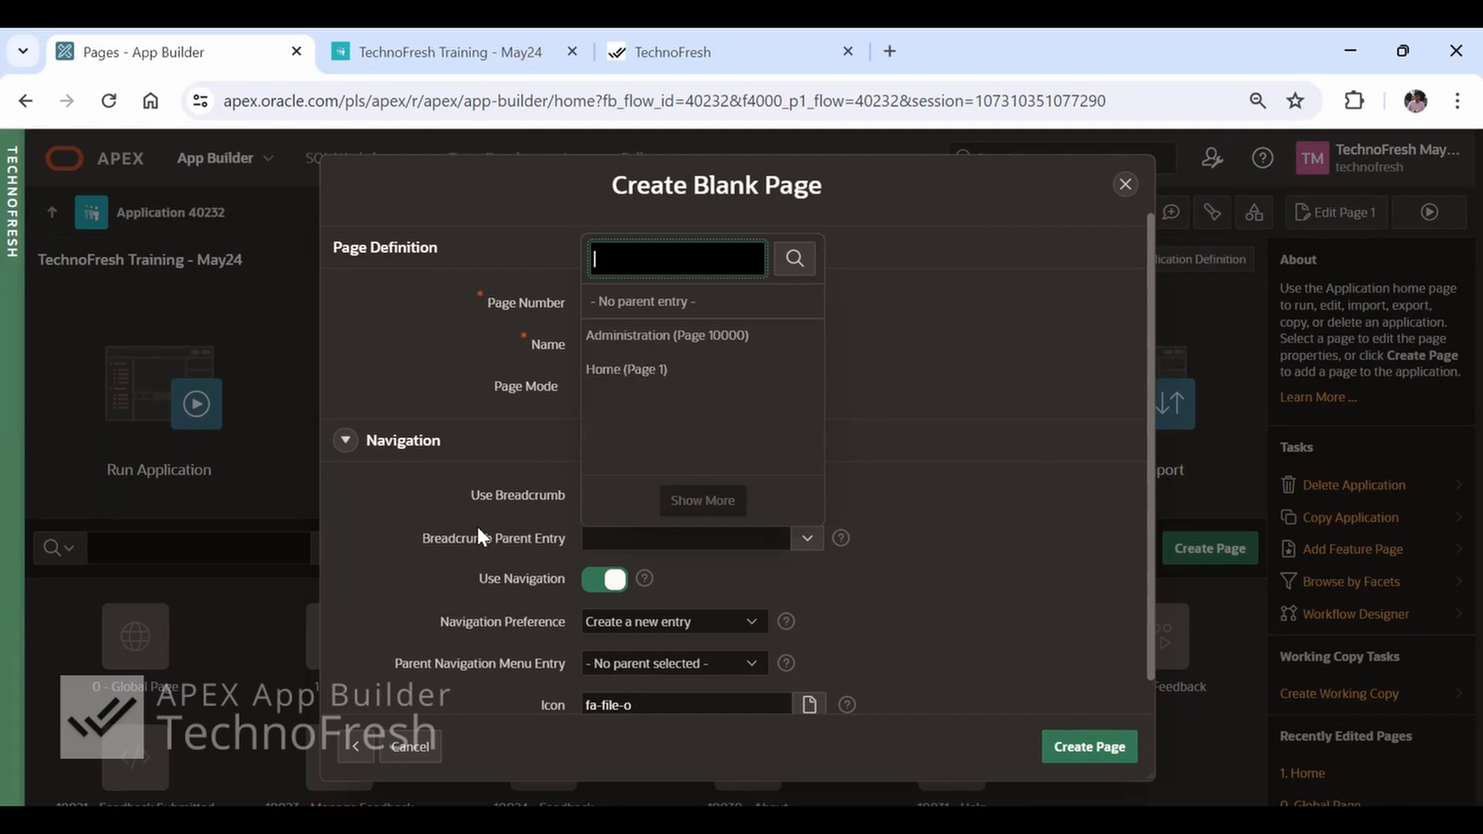
{"action": "left_click", "coordinate": [994, 374]}
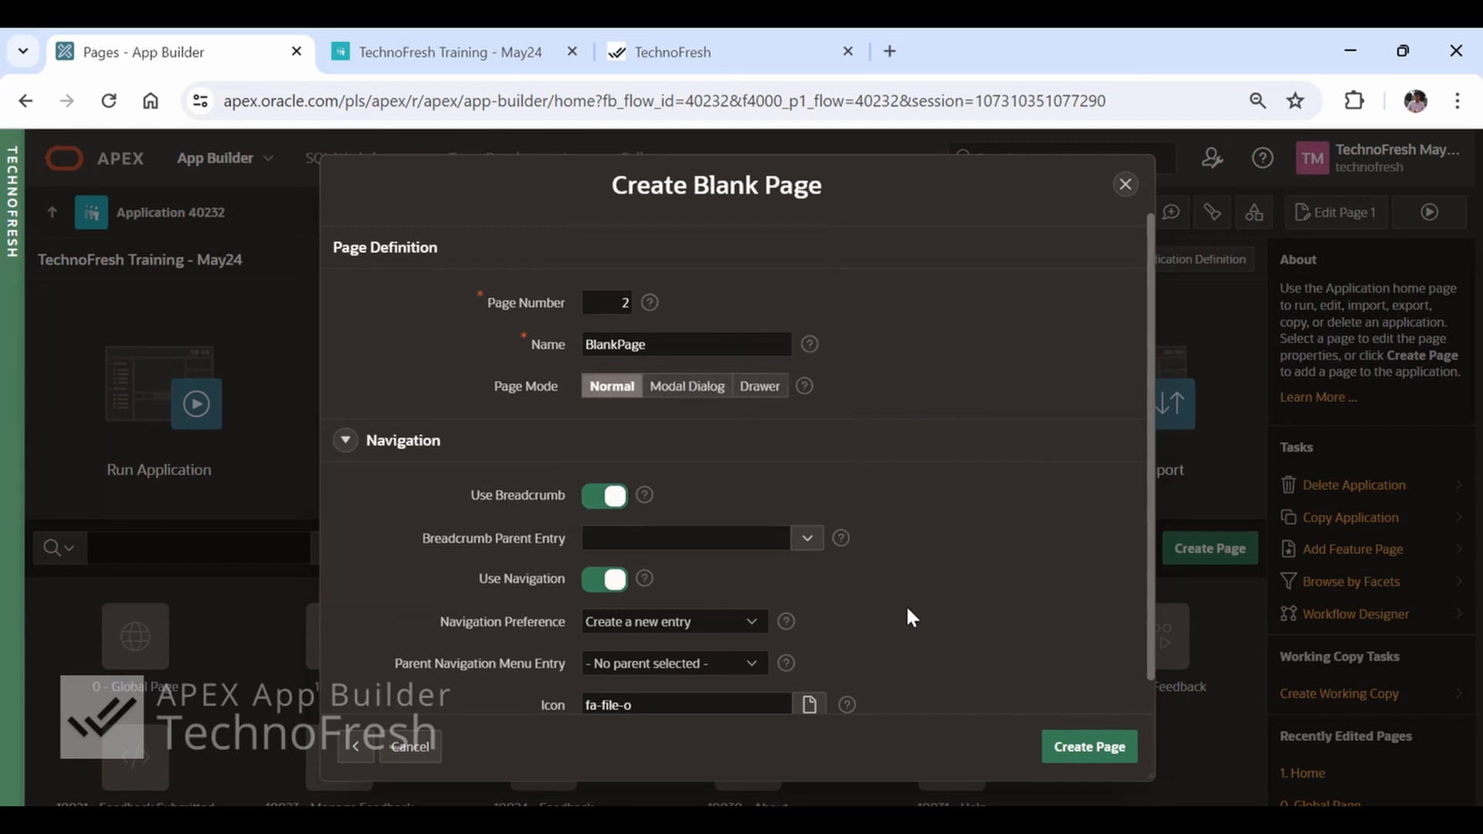
Look at the training application's navigation menu, and switch Use Navigation off and back on for the new blank page
{"action": "scroll", "coordinate": [907, 610], "scroll_direction": "down", "scroll_amount": 1}
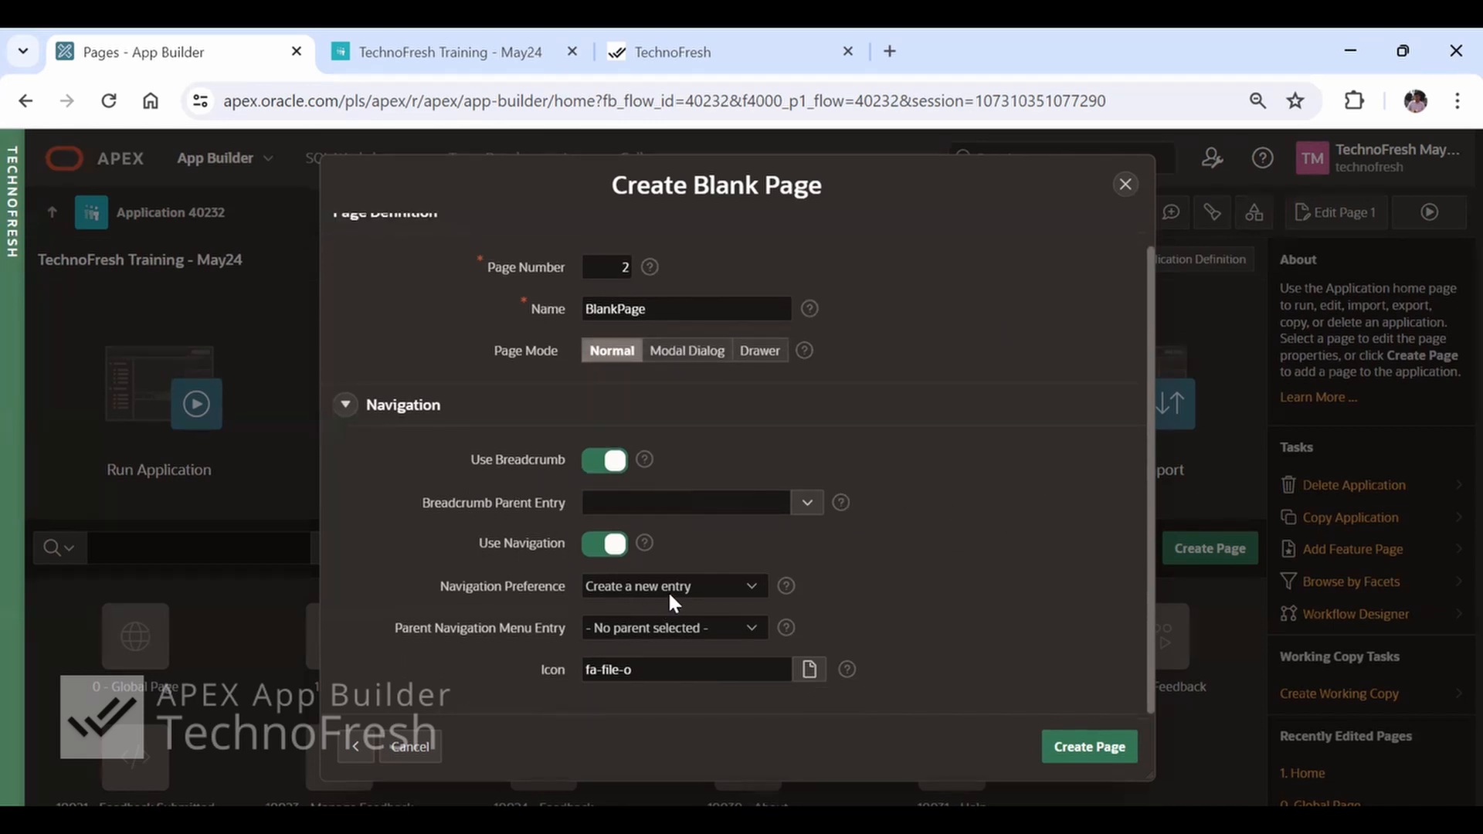
{"action": "left_click", "coordinate": [368, 55]}
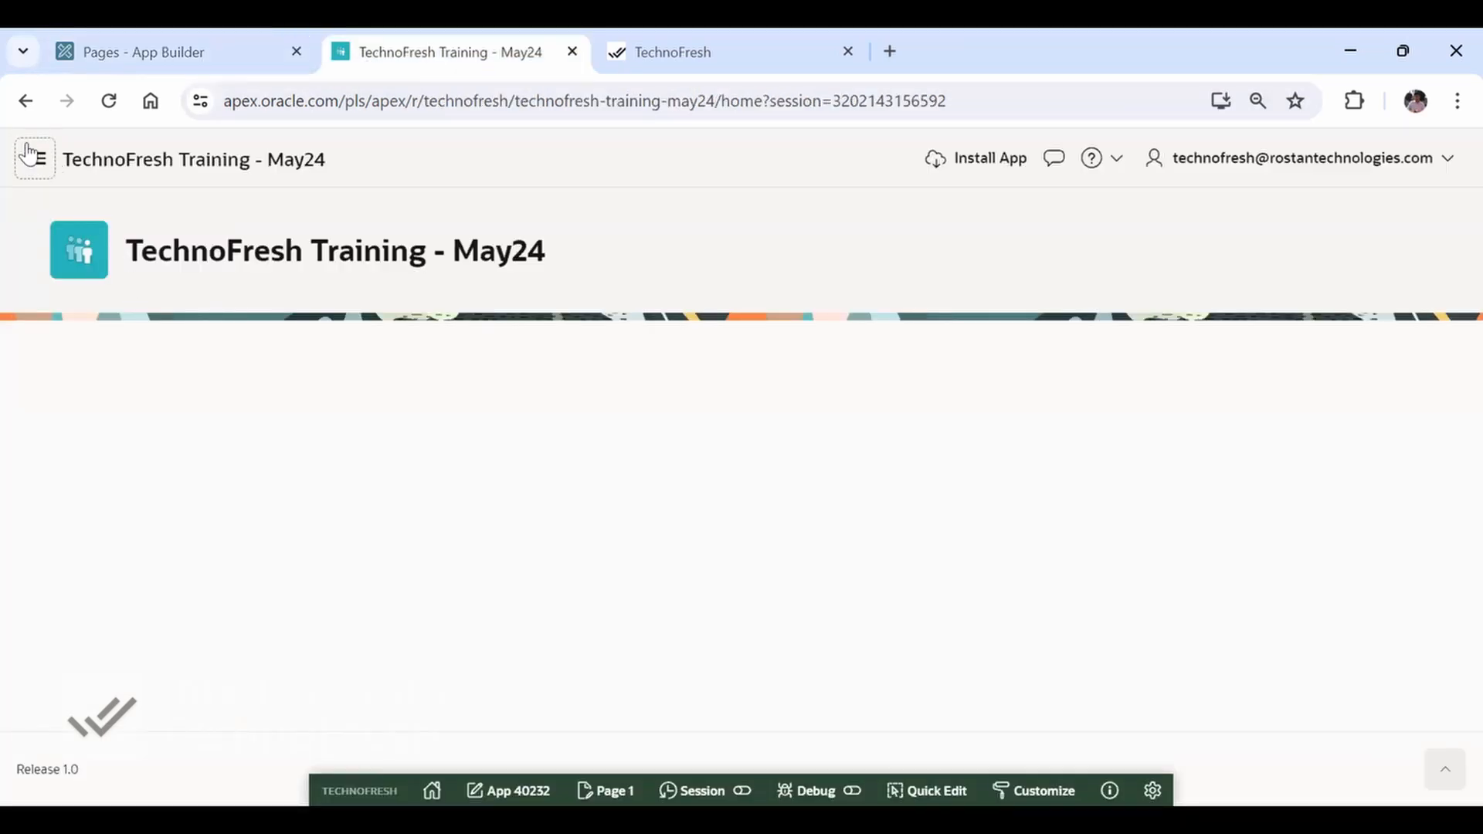
{"action": "left_click", "coordinate": [30, 154]}
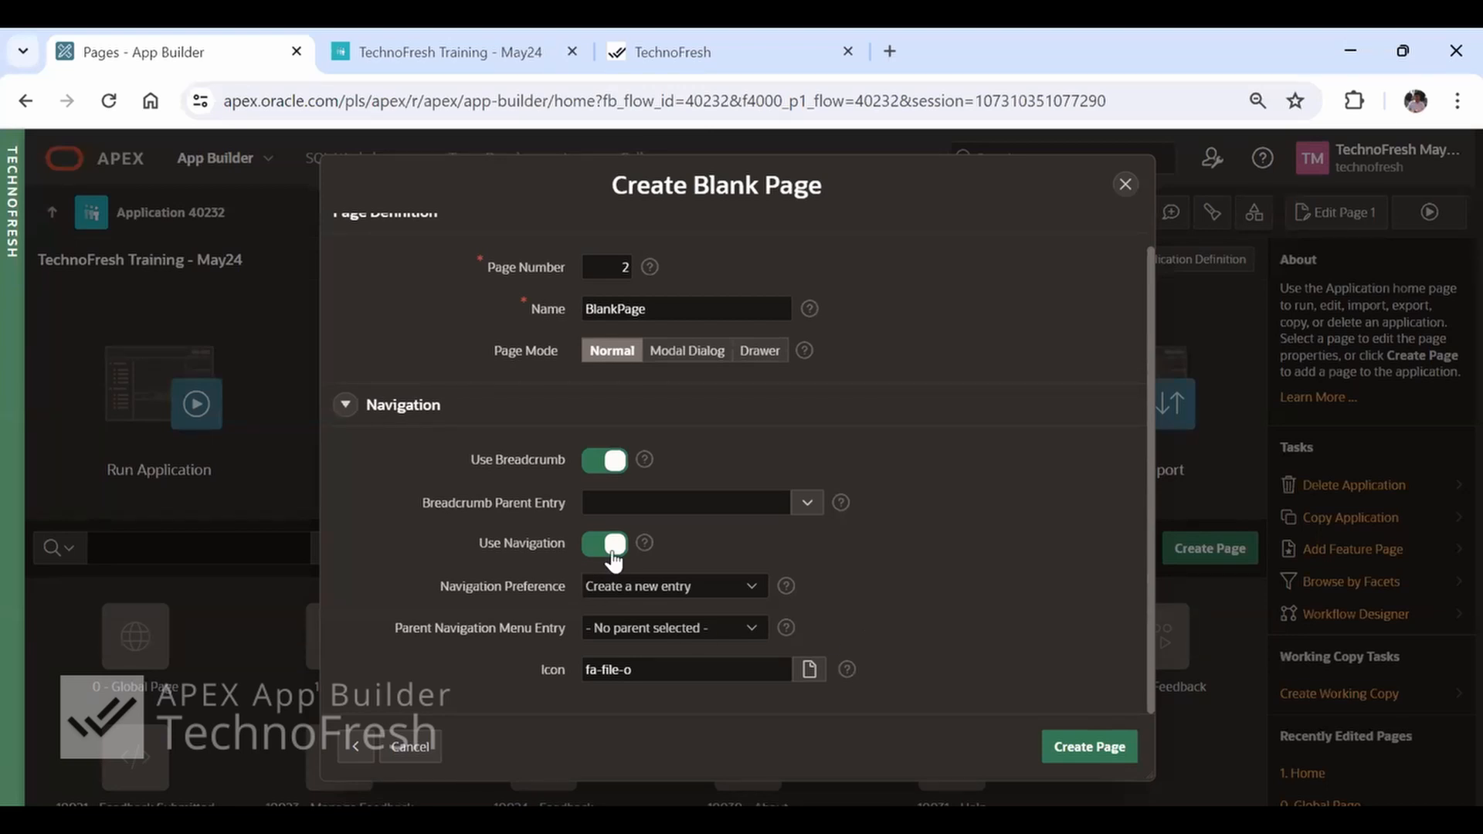
{"action": "left_click", "coordinate": [610, 546]}
{"action": "left_click", "coordinate": [601, 581]}
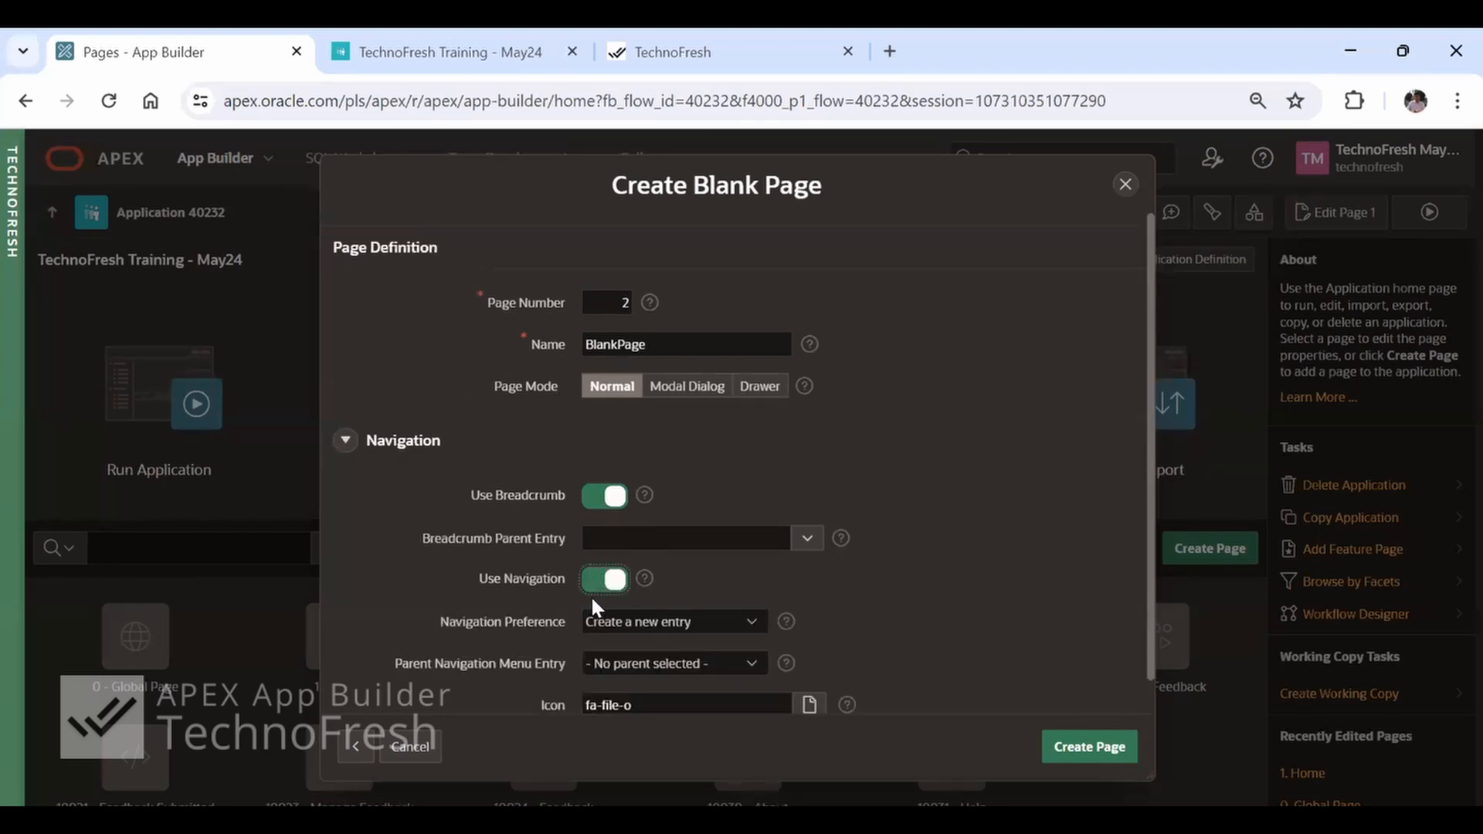
Compare the blank page's parent navigation menu setting with the side navigation menu of the TechnoFresh site
{"action": "scroll", "coordinate": [888, 649], "scroll_direction": "down", "scroll_amount": 1}
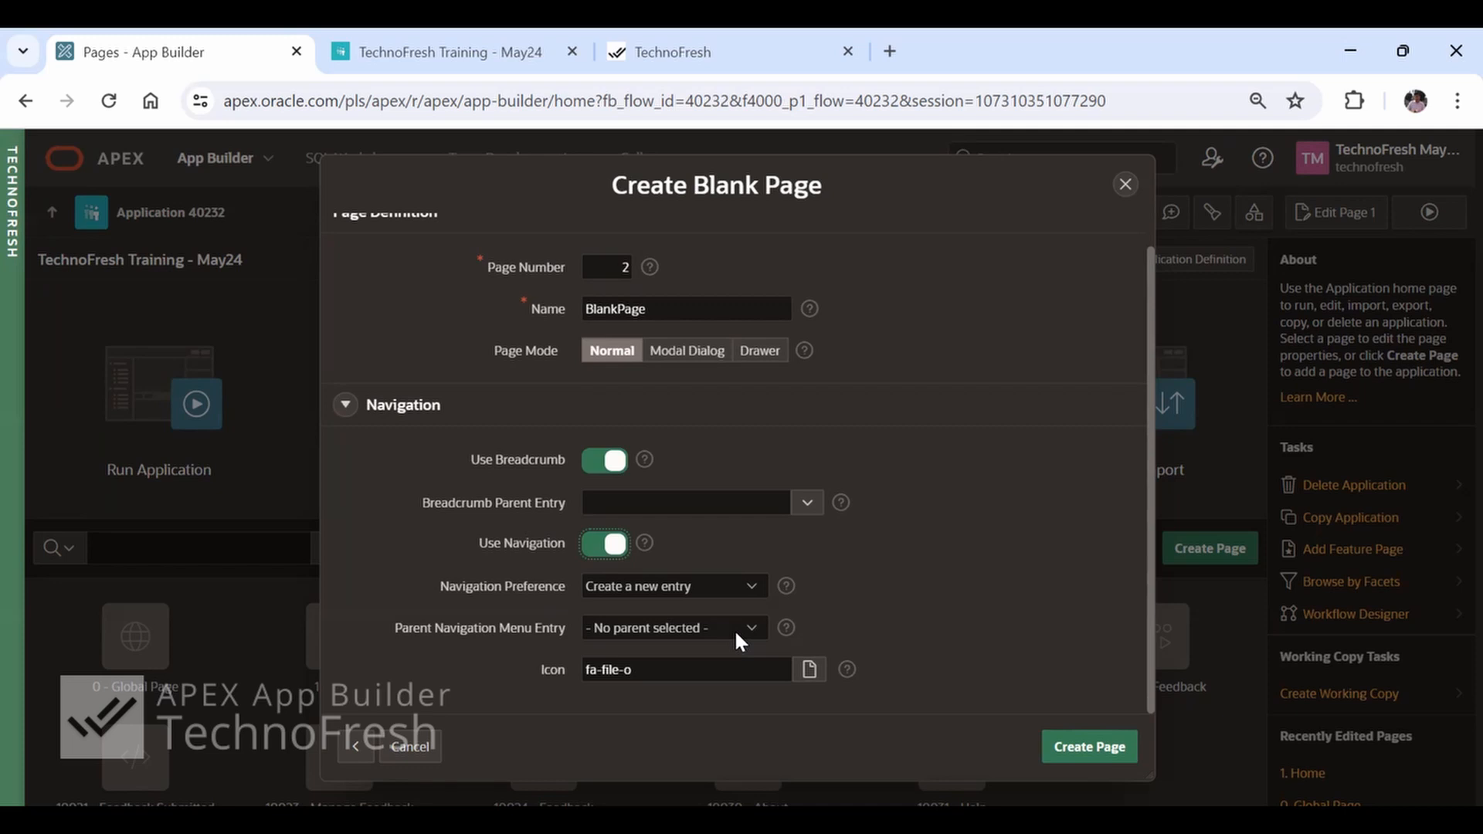
{"action": "key", "text": "ctrl+Tab"}
{"action": "key", "text": "ctrl+Tab"}
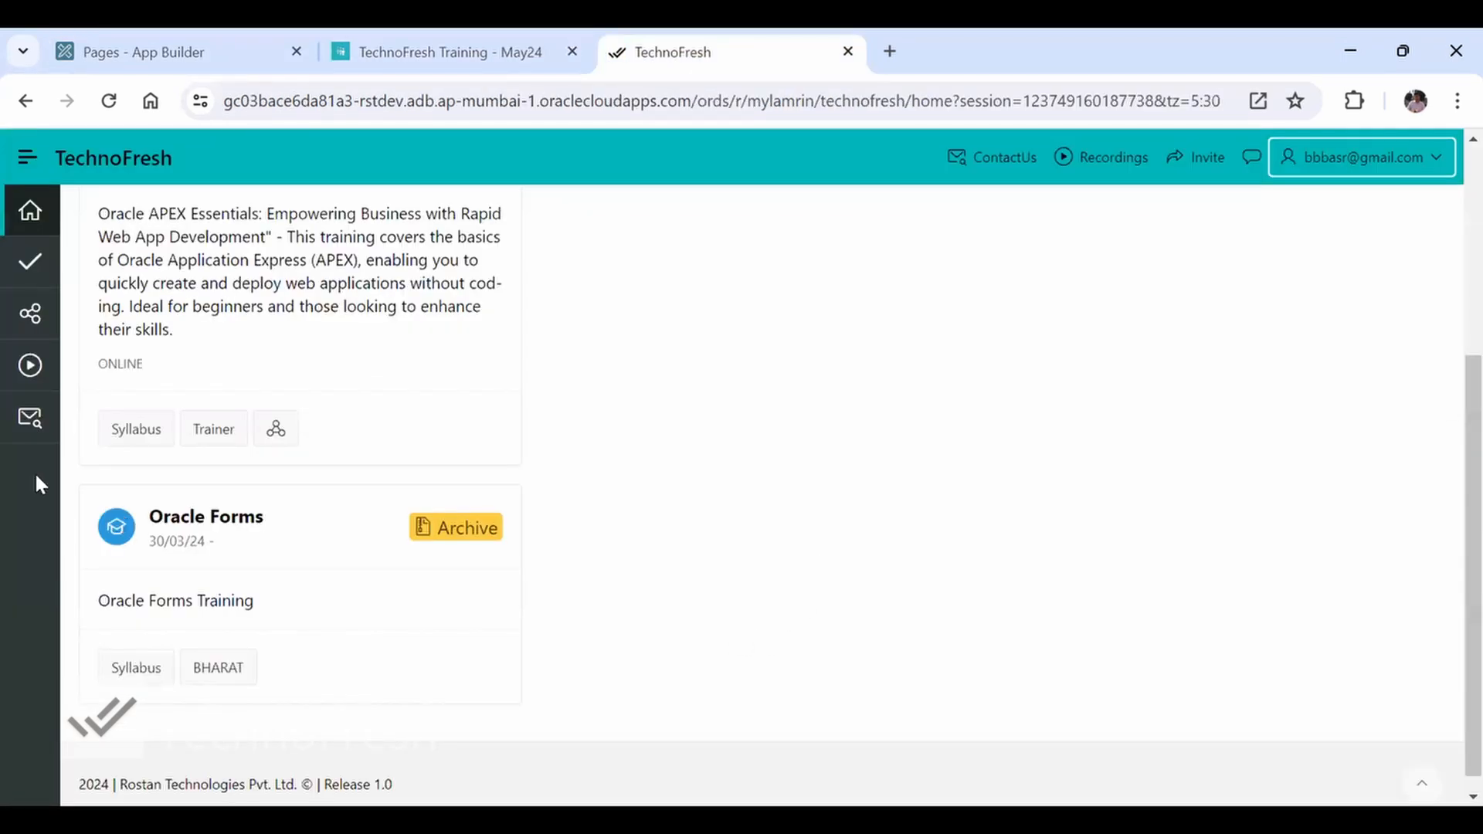
{"action": "left_click", "coordinate": [23, 160]}
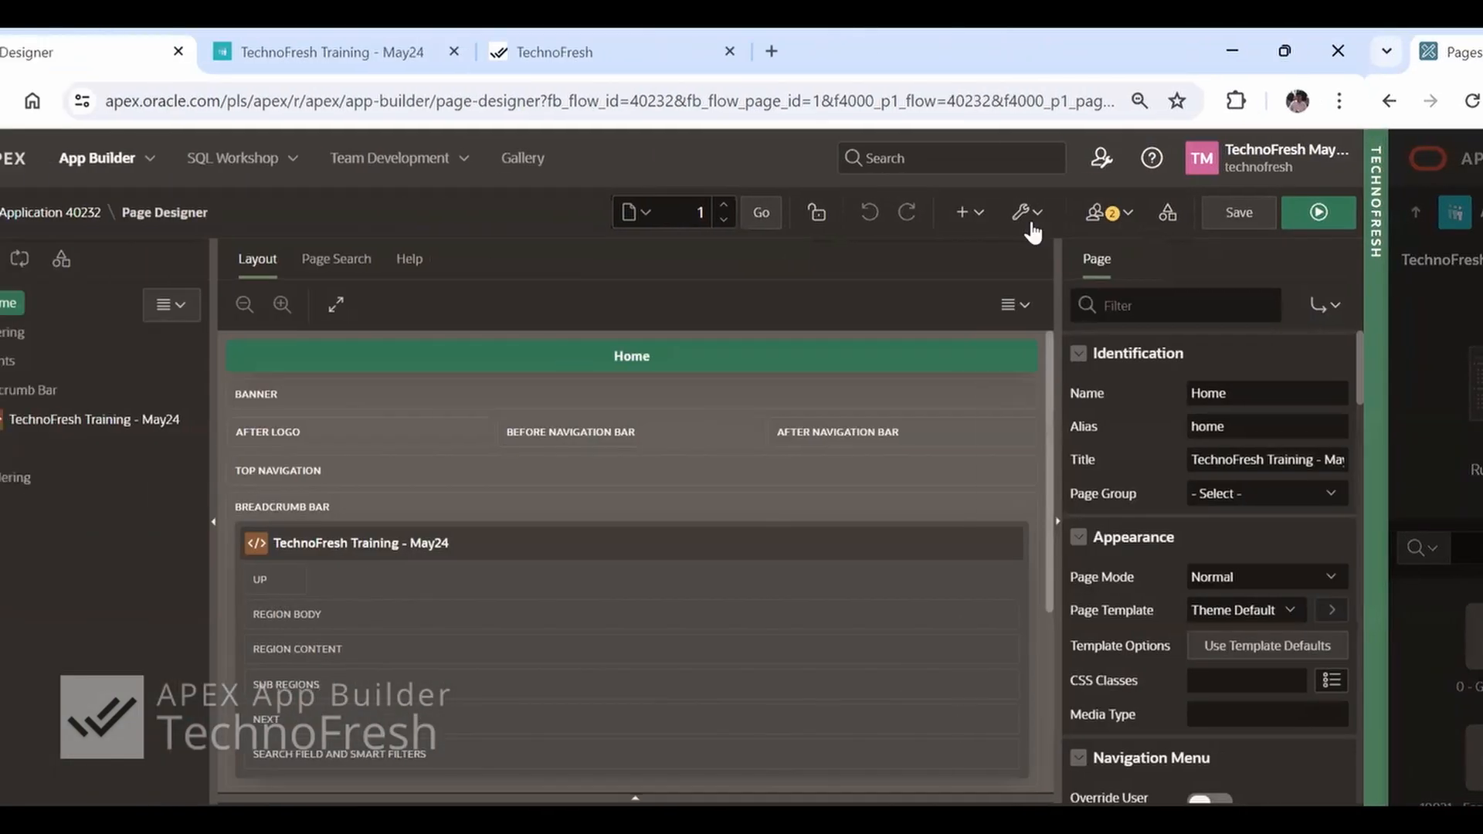
Create a blank page named BlankPage as page 5 from Page Designer, checking the training application's navigation menu before finishing
{"action": "left_click", "coordinate": [1079, 217]}
{"action": "left_click", "coordinate": [1094, 255]}
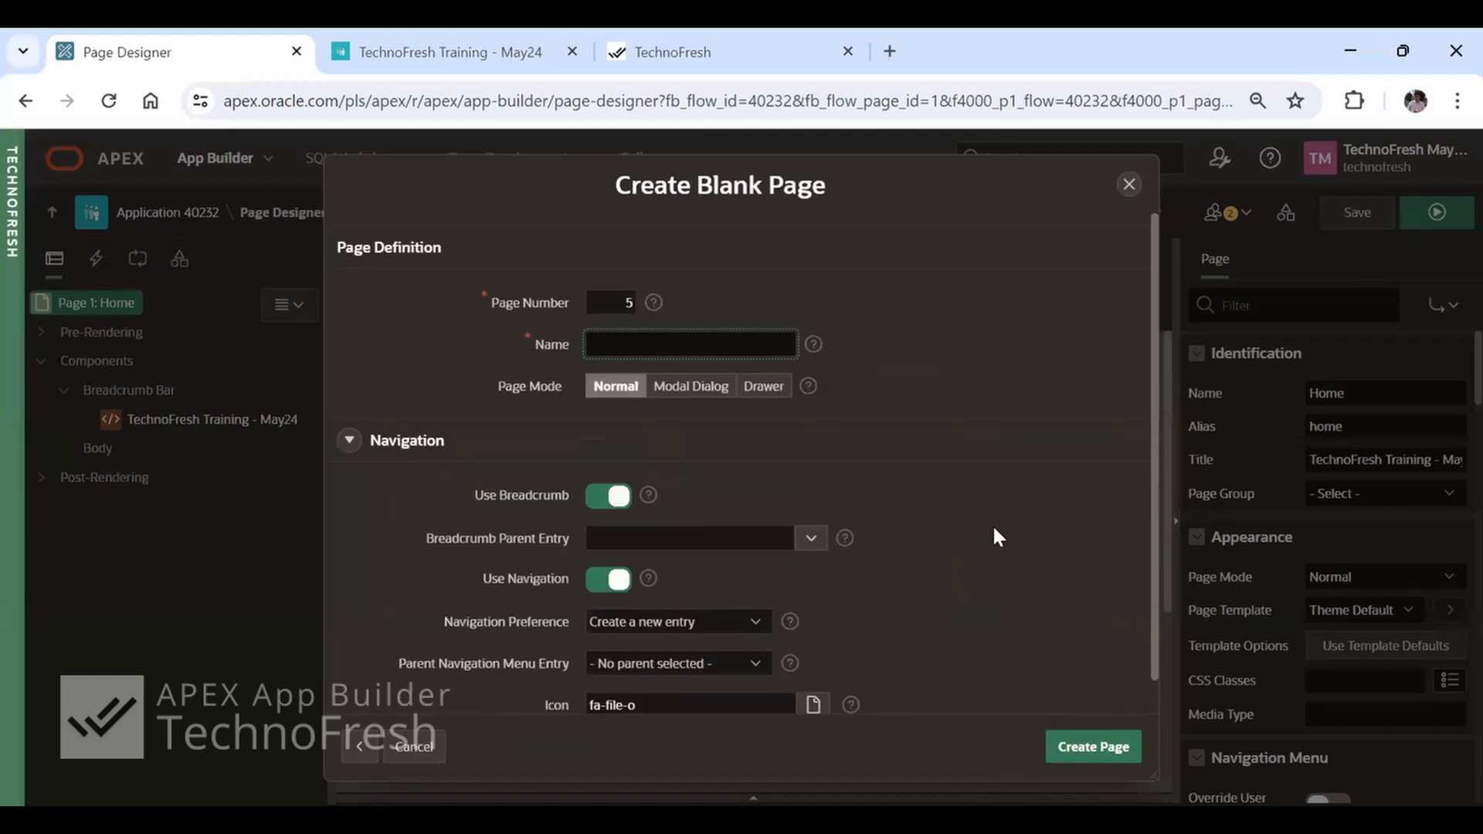
{"action": "type", "text": "BlankPage"}
{"action": "scroll", "coordinate": [962, 572], "scroll_direction": "down", "scroll_amount": 1}
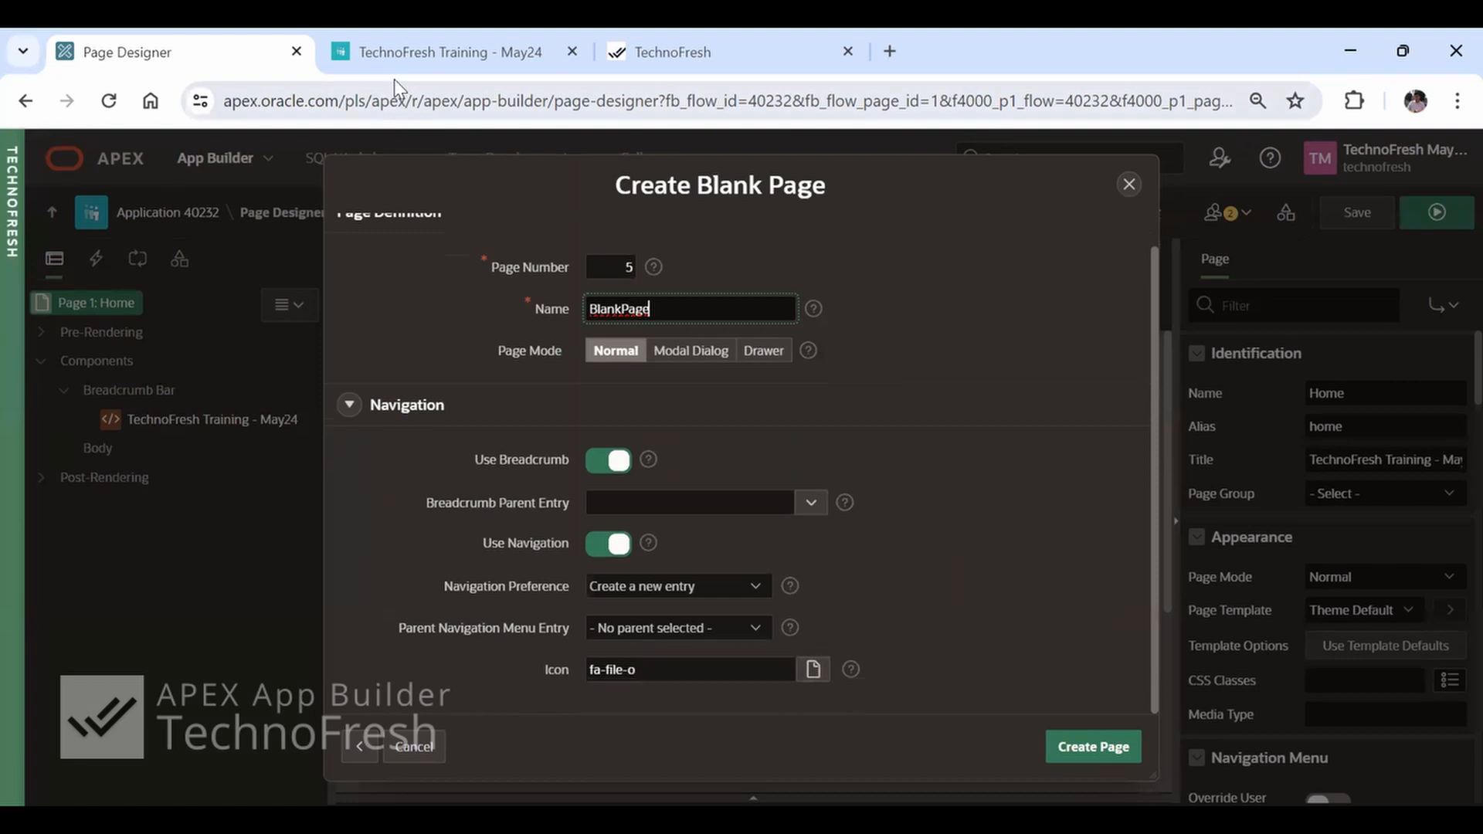
{"action": "left_click", "coordinate": [448, 52]}
{"action": "left_click", "coordinate": [34, 158]}
{"action": "left_click", "coordinate": [1066, 747]}
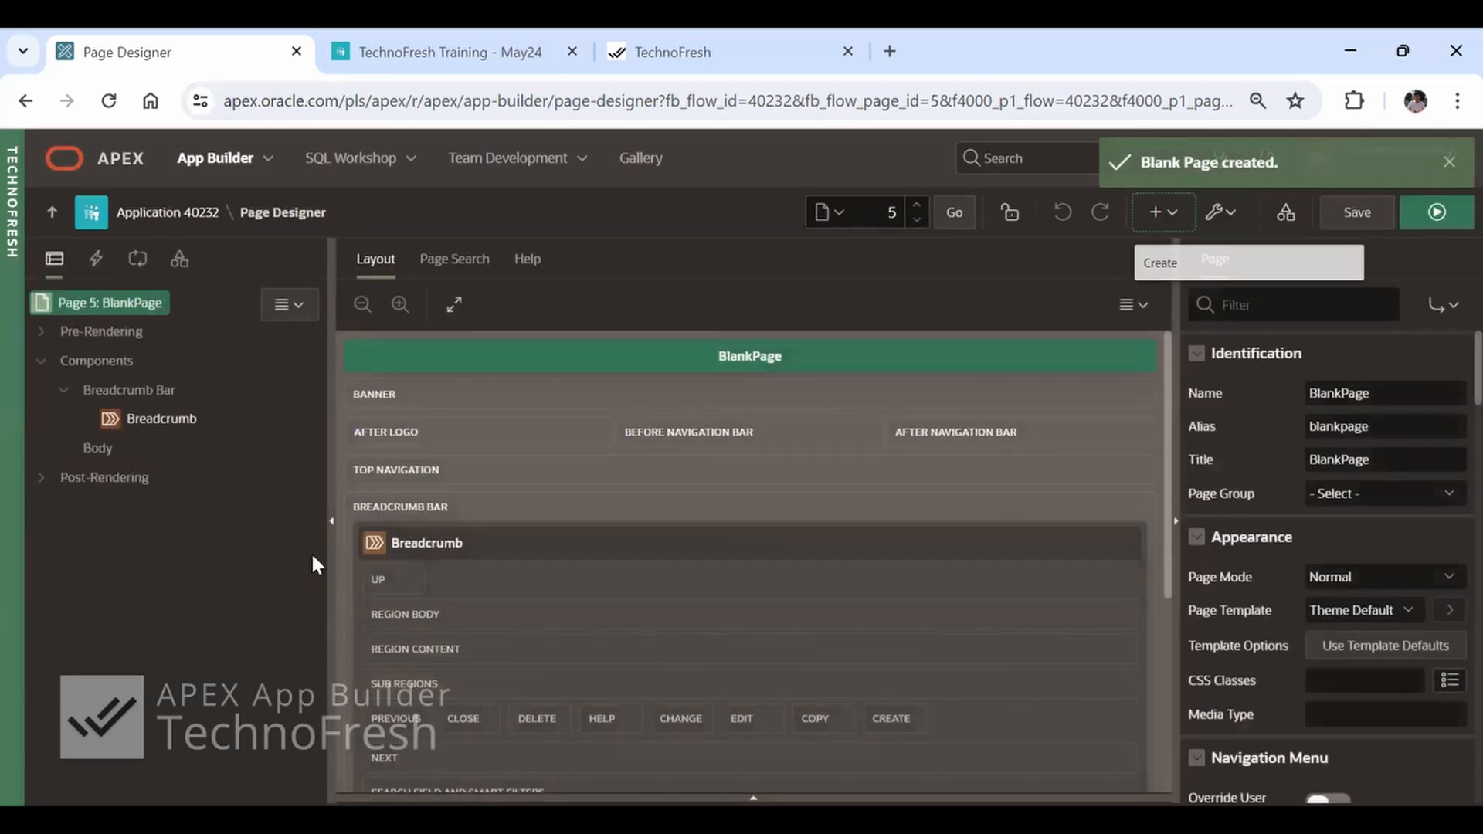
Reload the running TechnoFresh Training - May24 application and open BlankPage from its navigation menu
{"action": "left_click", "coordinate": [1451, 224]}
{"action": "left_click", "coordinate": [109, 101]}
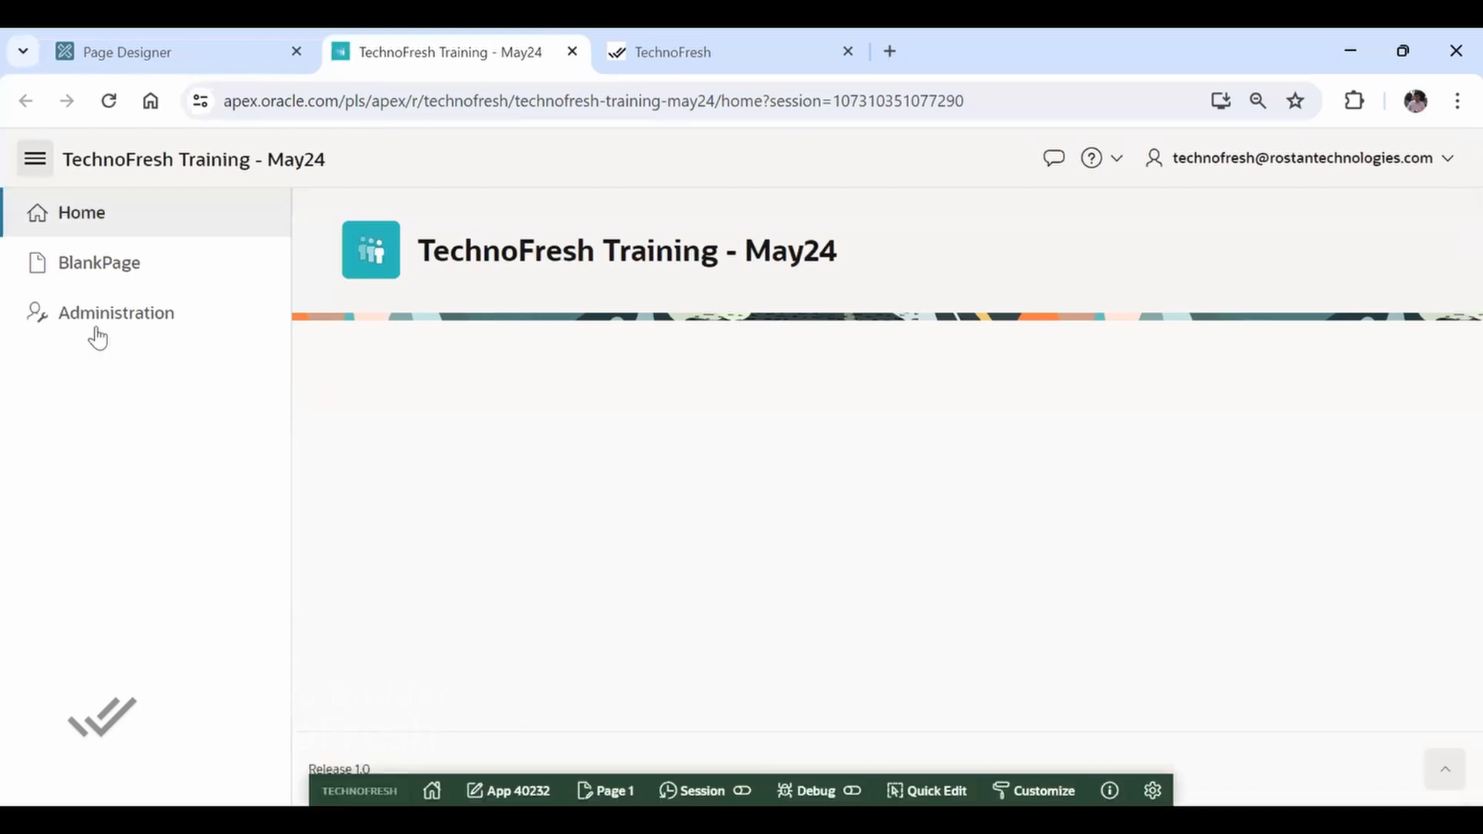
{"action": "left_click", "coordinate": [88, 286]}
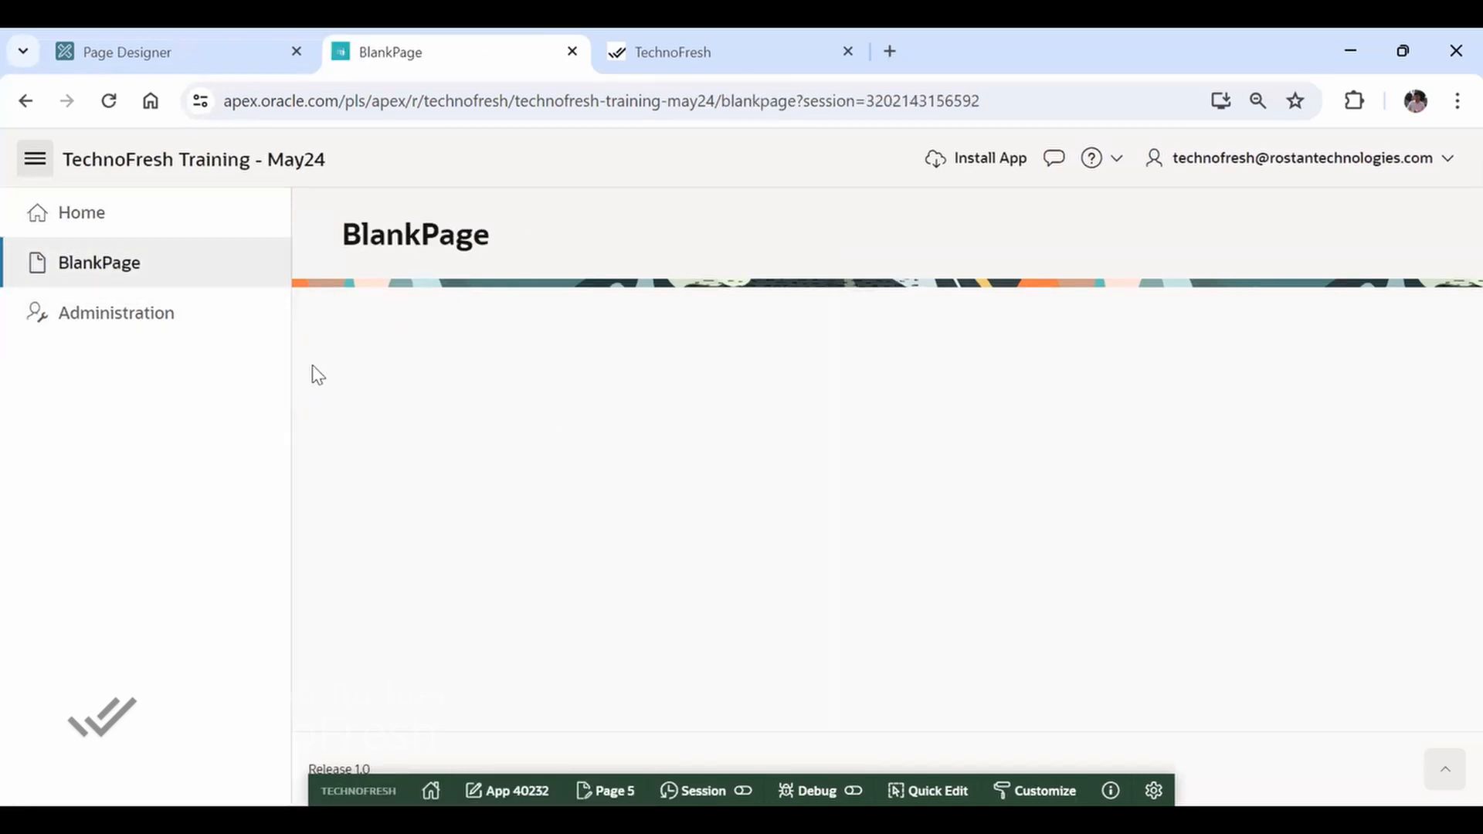
Collapse the running application's navigation menu, and review the page properties of page 5 in Page Designer
{"action": "left_click", "coordinate": [35, 159]}
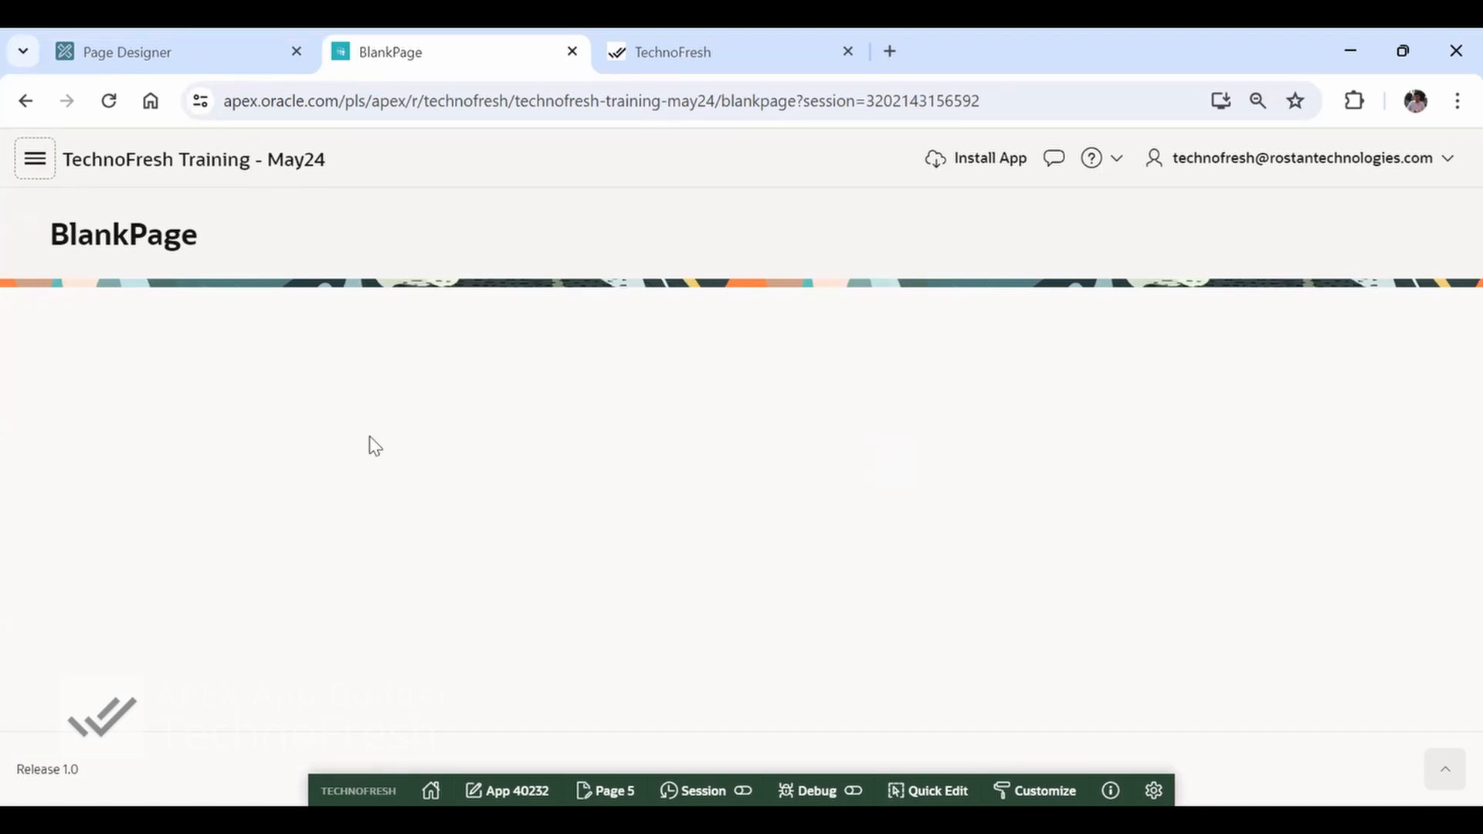
{"action": "key", "text": "ctrl+shift+Tab"}
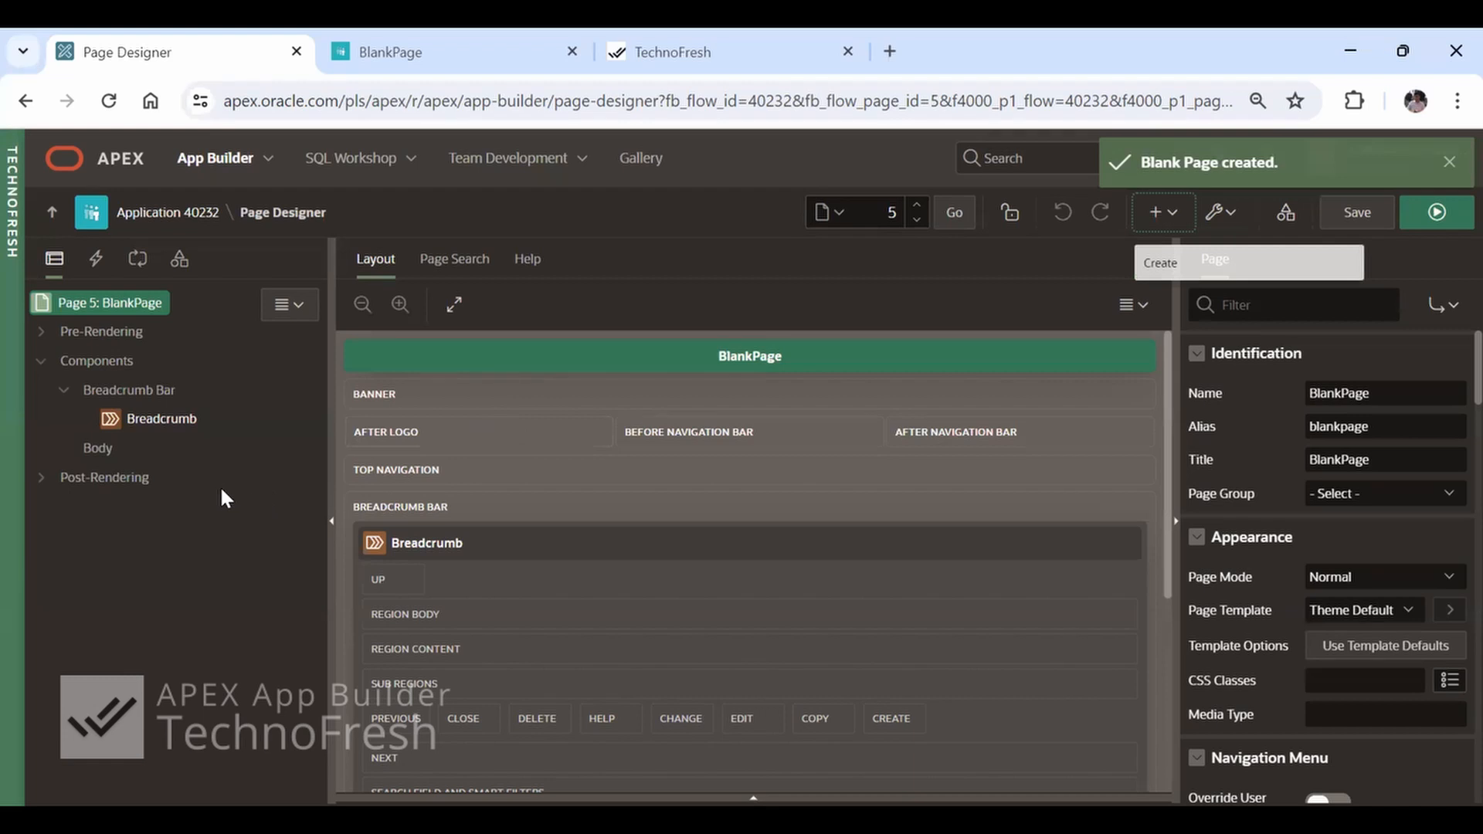
{"action": "scroll", "coordinate": [1412, 717], "scroll_direction": "down", "scroll_amount": 4}
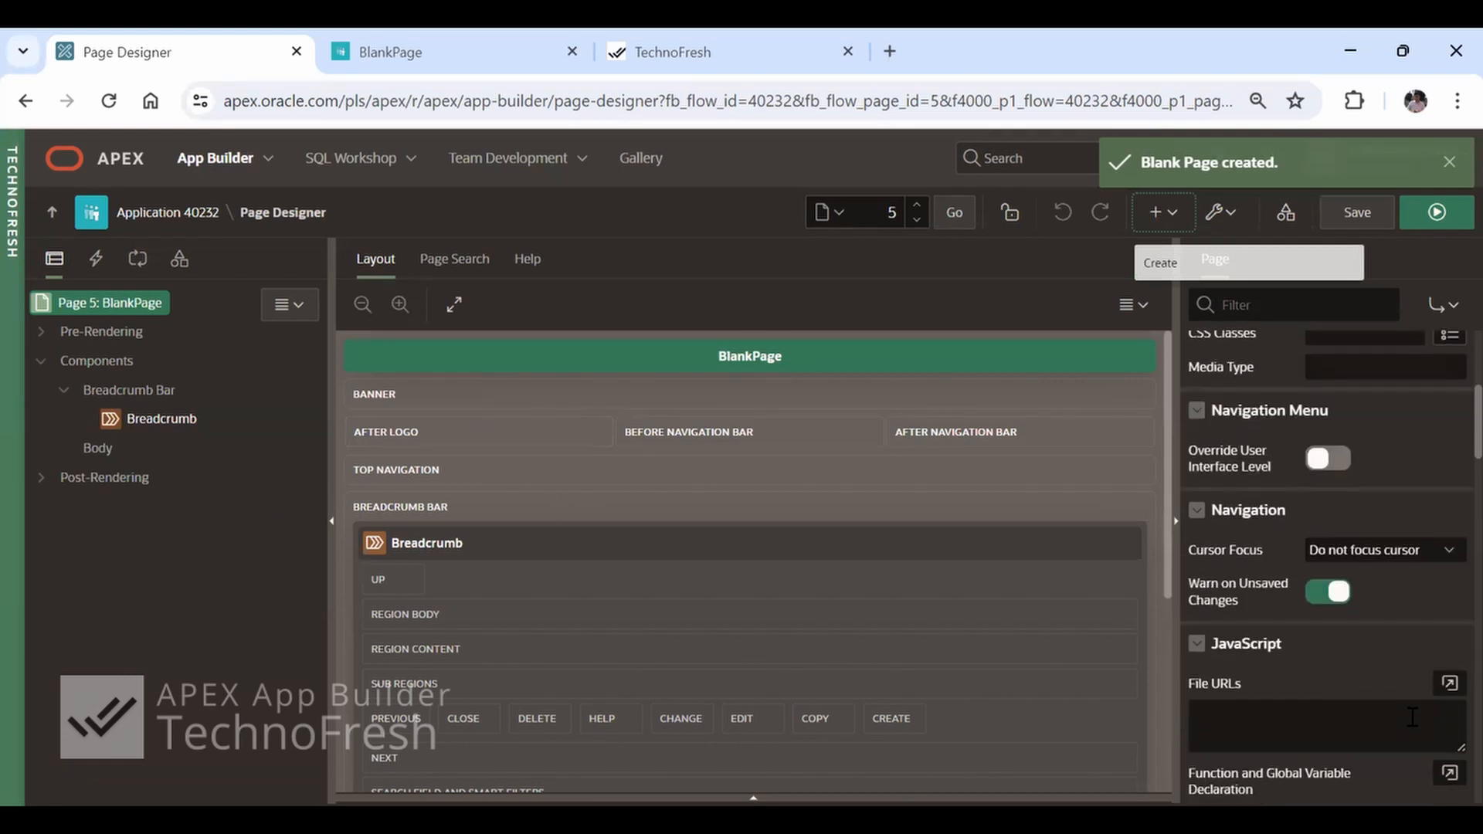
{"action": "scroll", "coordinate": [1412, 717], "scroll_direction": "down", "scroll_amount": 3}
{"action": "scroll", "coordinate": [1413, 717], "scroll_direction": "up", "scroll_amount": 7}
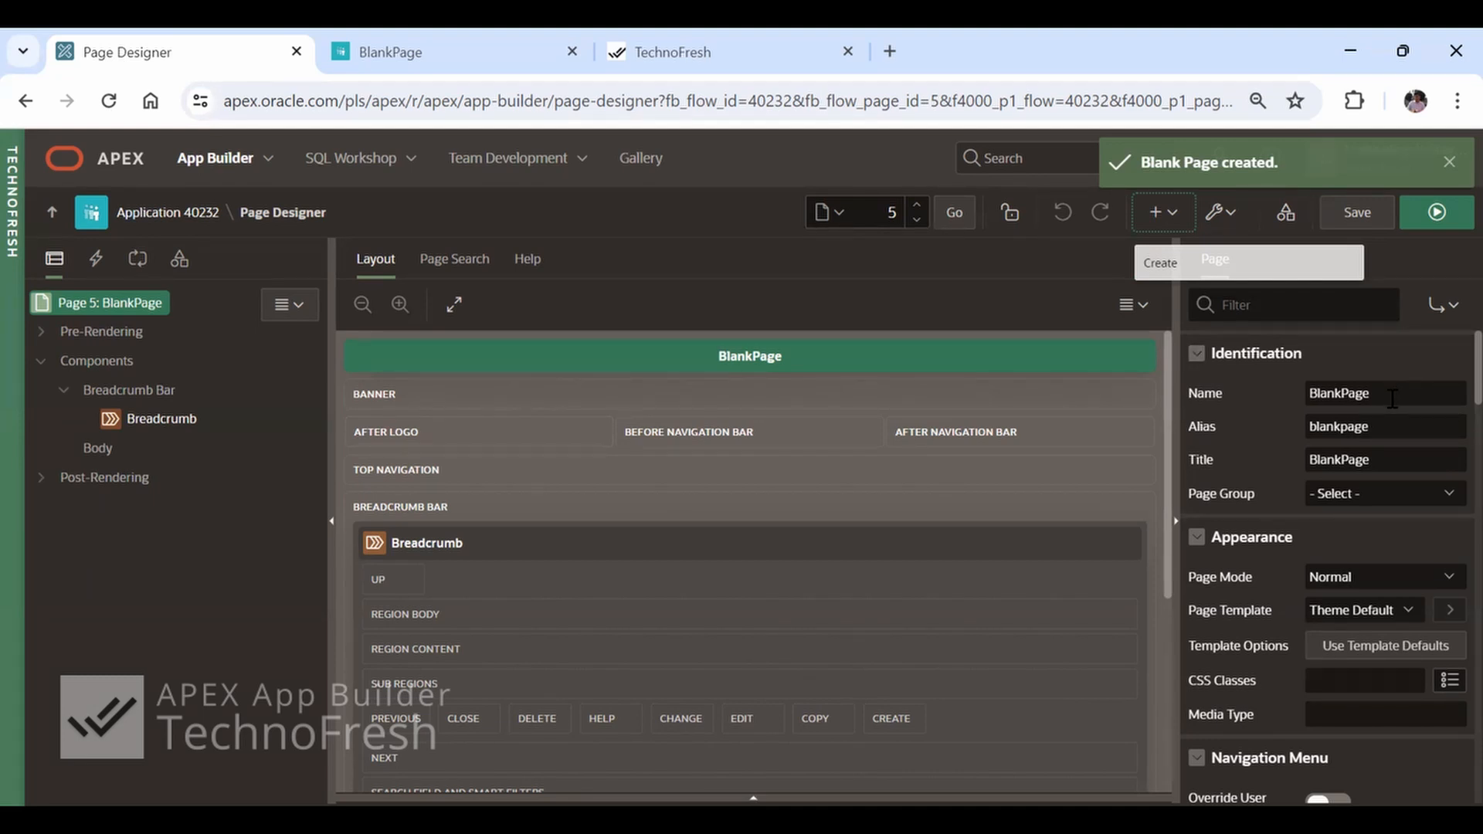
Set page 5's title to Blank Page, save and run the page, and close the previous BlankPage browser tab
{"action": "left_click", "coordinate": [1392, 398]}
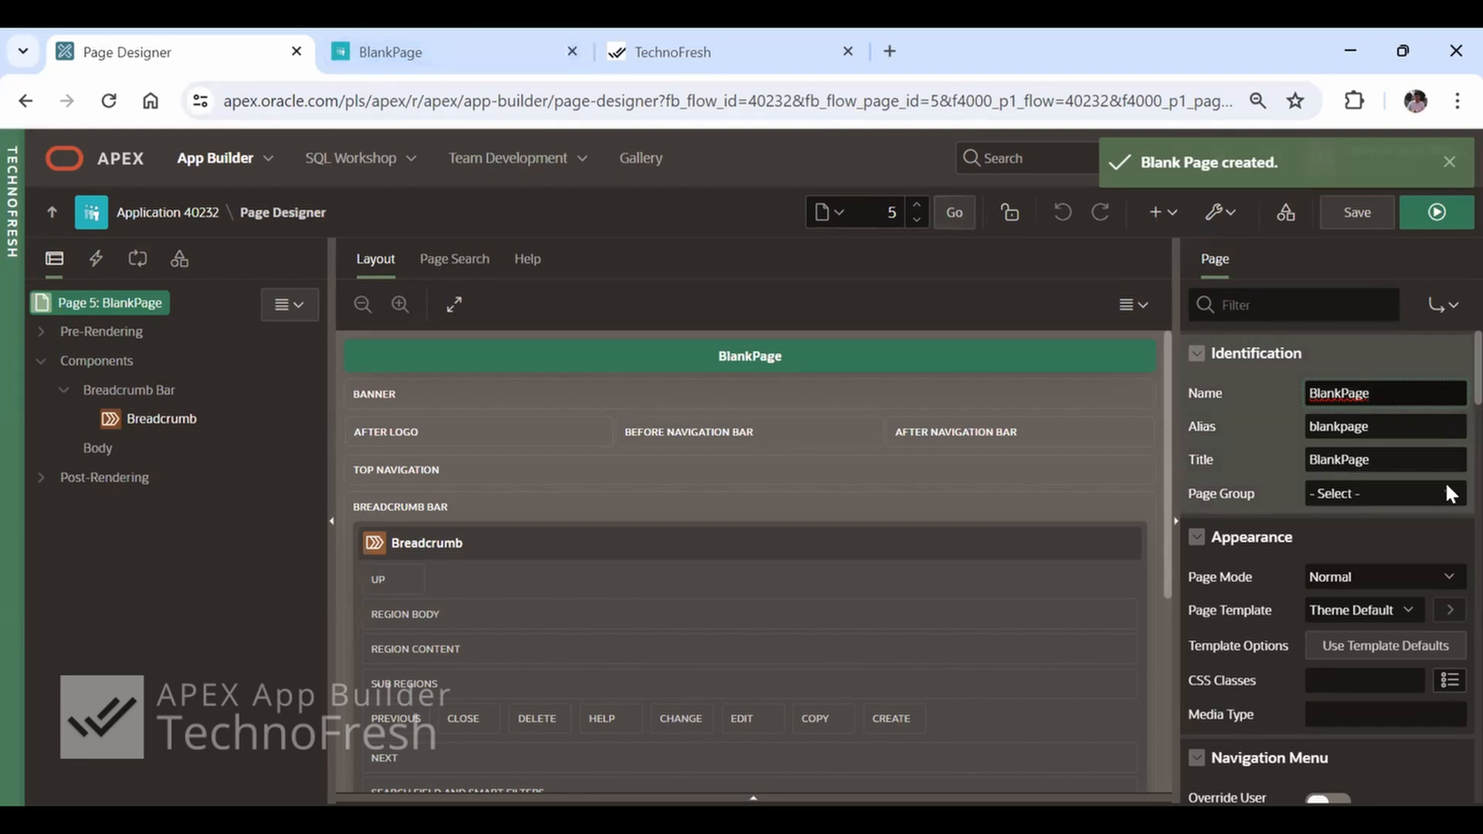
{"action": "left_click", "coordinate": [1398, 461]}
{"action": "key", "text": "Left"}
{"action": "key", "text": "Left"}
{"action": "key", "text": "Left"}
{"action": "key", "text": "Left"}
{"action": "left_click", "coordinate": [1435, 213]}
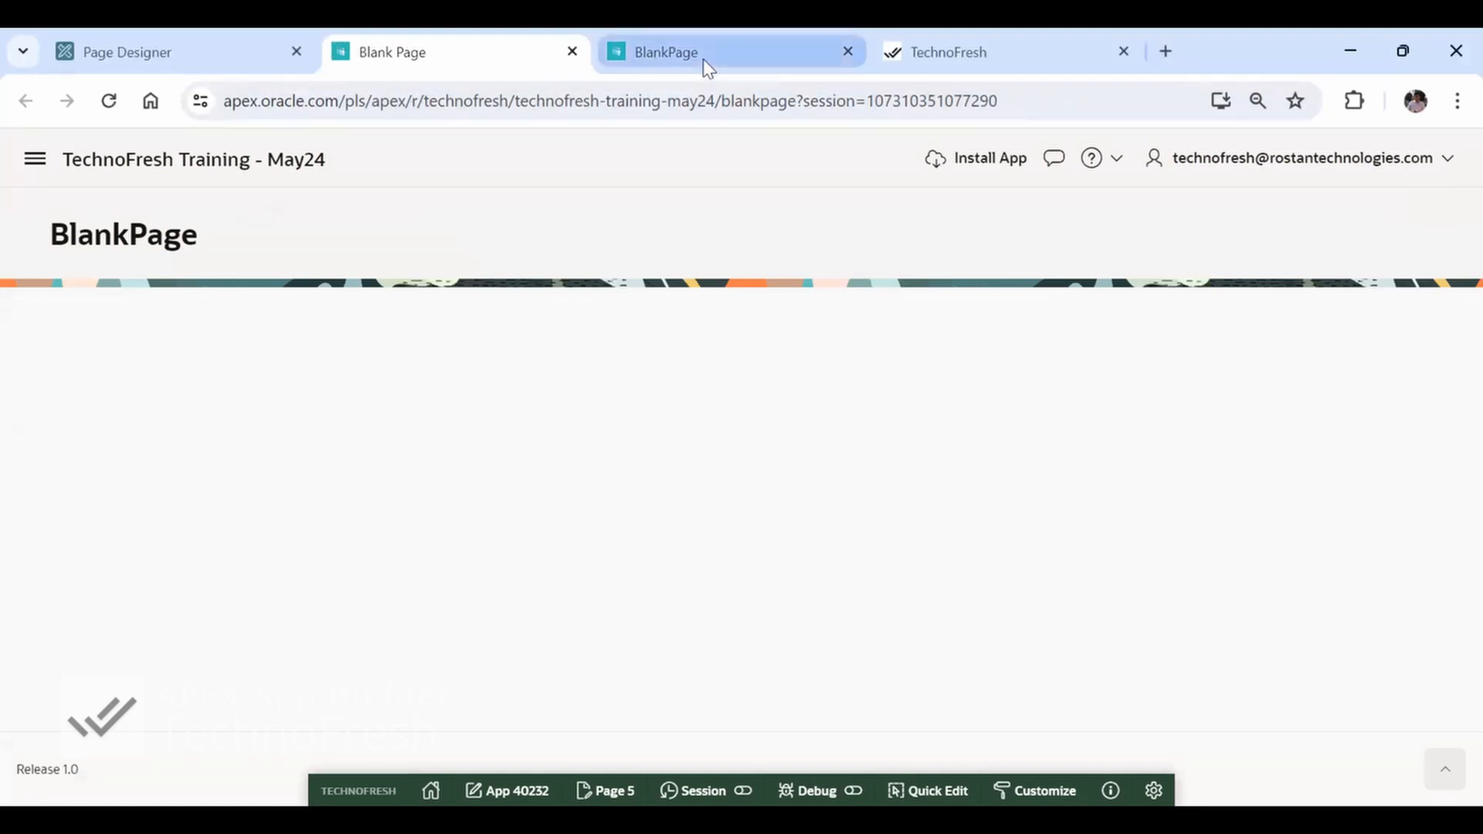
{"action": "left_click", "coordinate": [850, 51]}
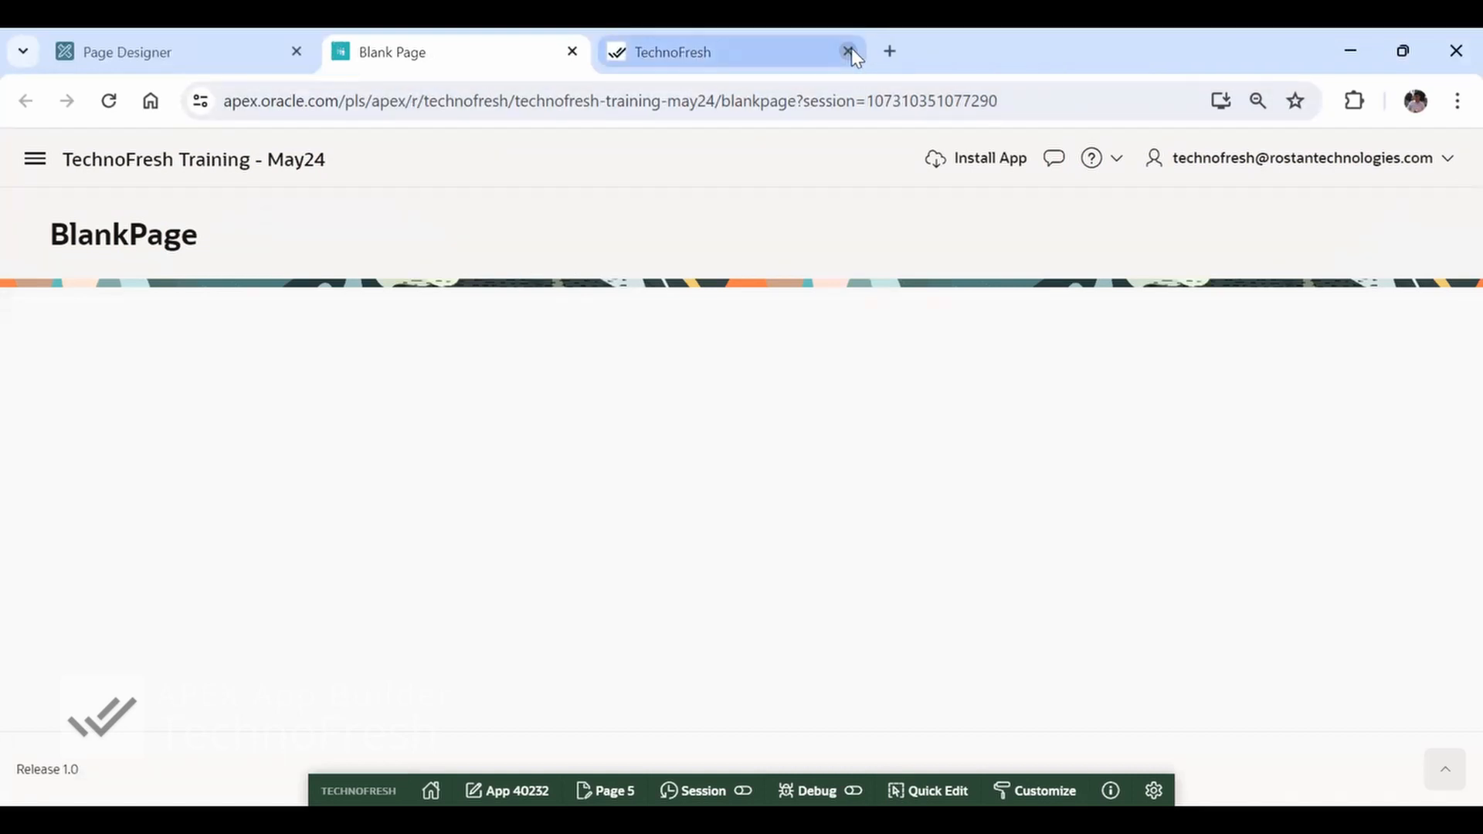
Set page 5's name to Blank Page in Page Designer, and save, run and reload the page
{"action": "key", "text": "ctrl+shift+Tab"}
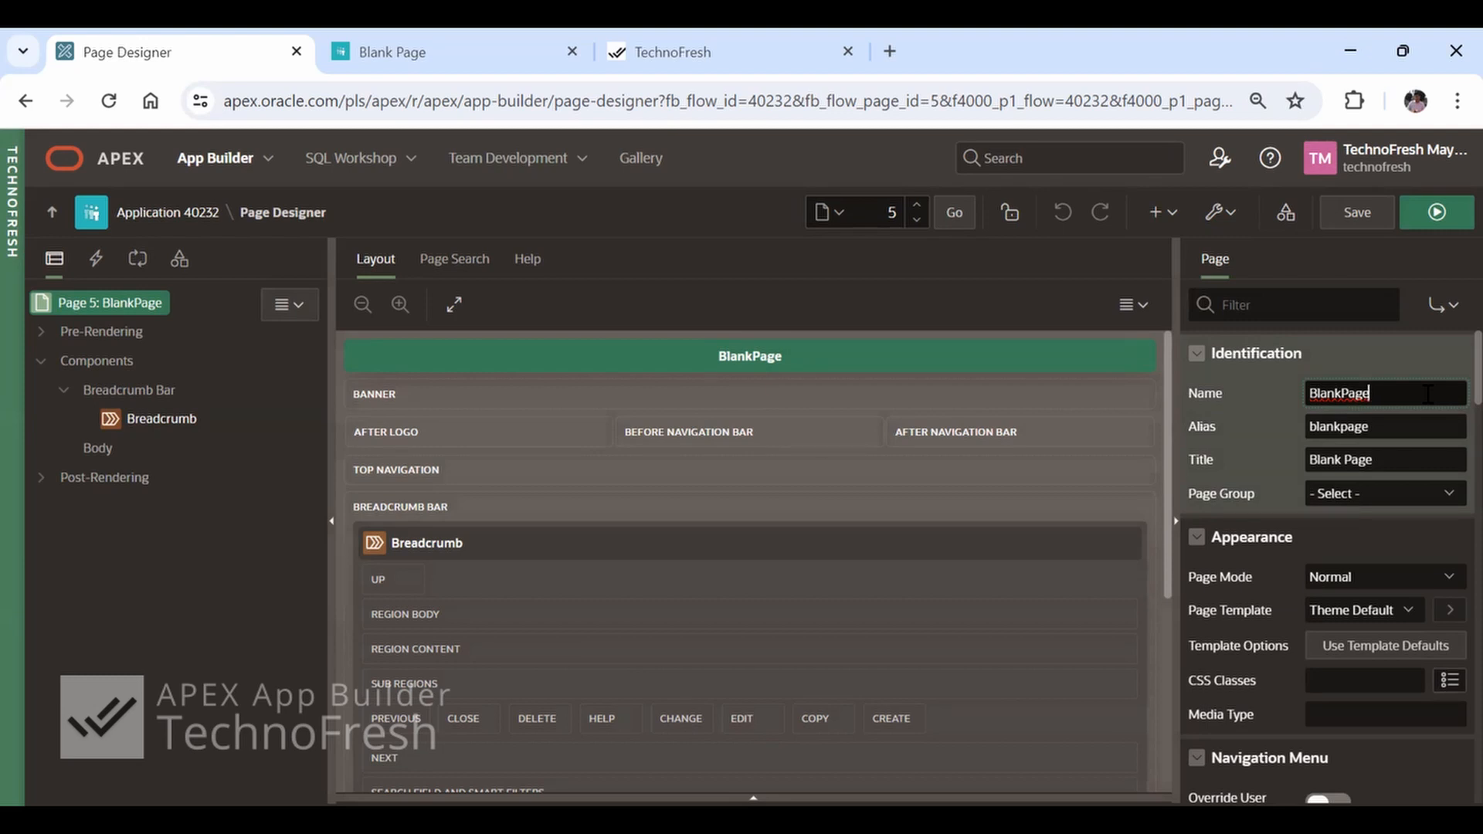
{"action": "key", "text": "Tab"}
{"action": "key", "text": "Tab"}
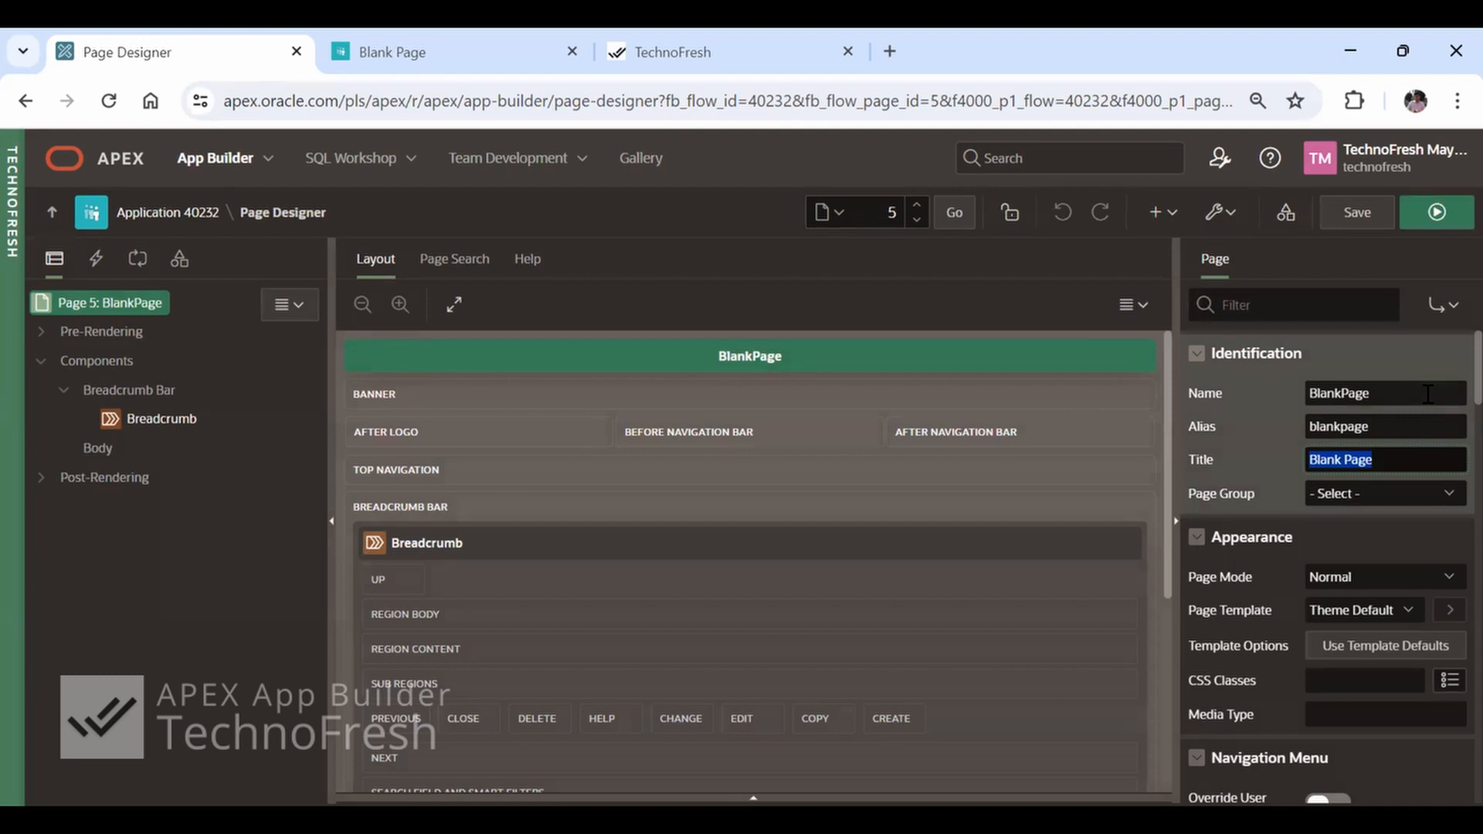
{"action": "left_click", "coordinate": [1382, 394]}
{"action": "key", "text": "Left"}
{"action": "key", "text": "Left"}
{"action": "key", "text": "Left"}
{"action": "key", "text": "Left"}
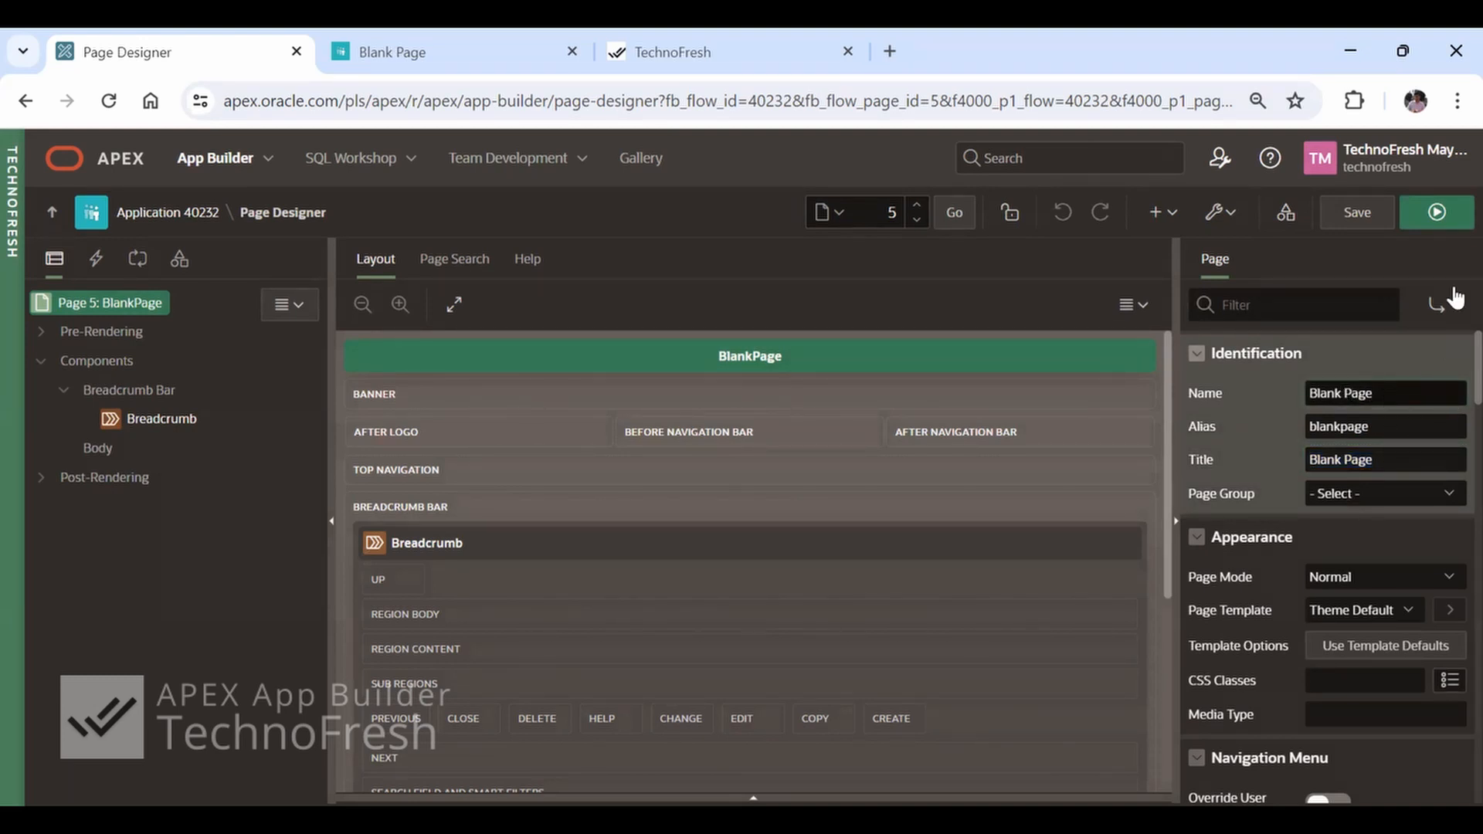
{"action": "left_click", "coordinate": [1425, 216]}
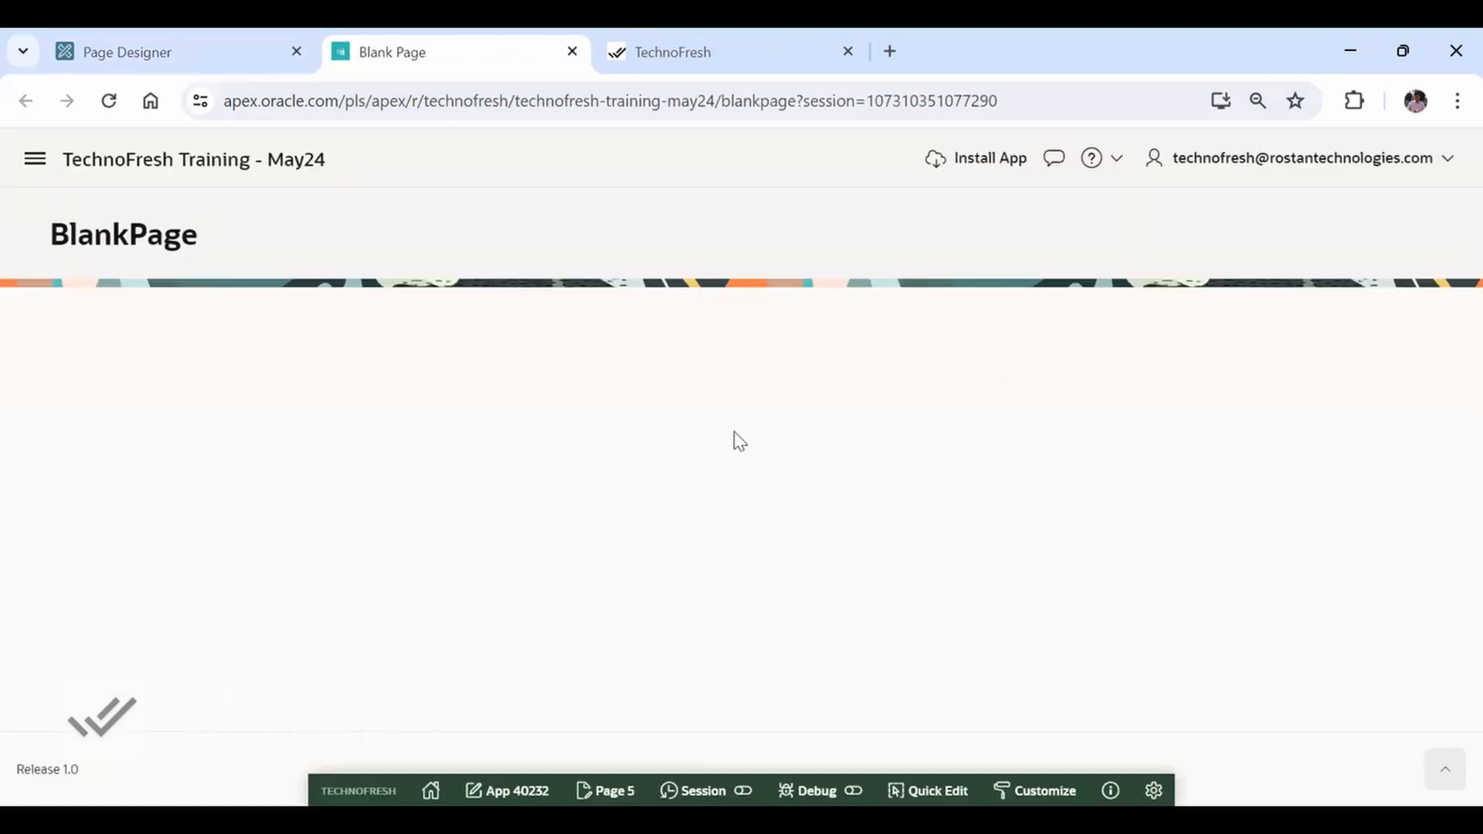
{"action": "key", "text": "F5"}
Apply Synchronize page name and title to page 5's breadcrumb entry with short name BlankPage, and run and reload the page
{"action": "key", "text": "ctrl+shift+Tab"}
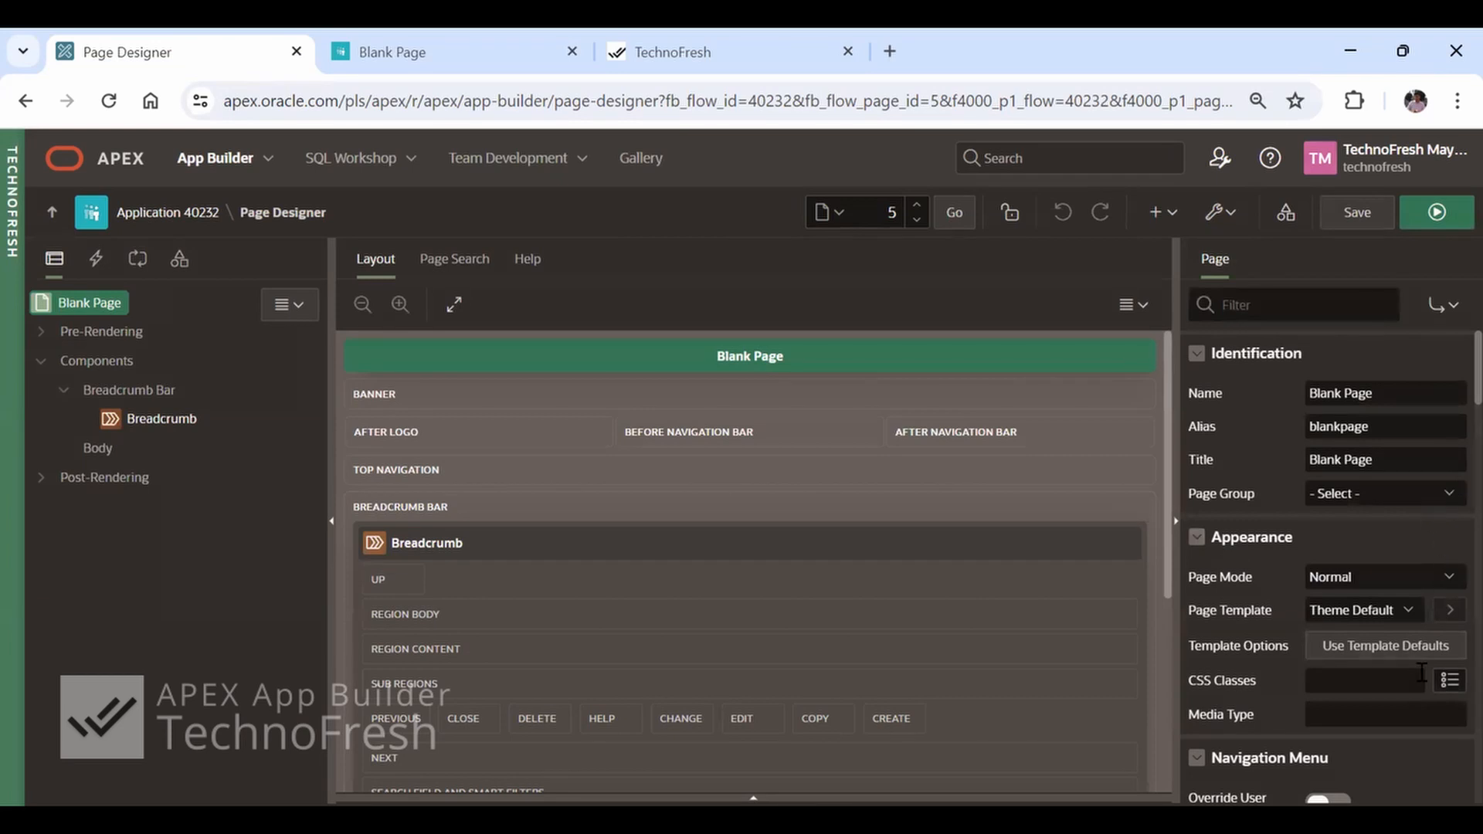
{"action": "left_click", "coordinate": [165, 421]}
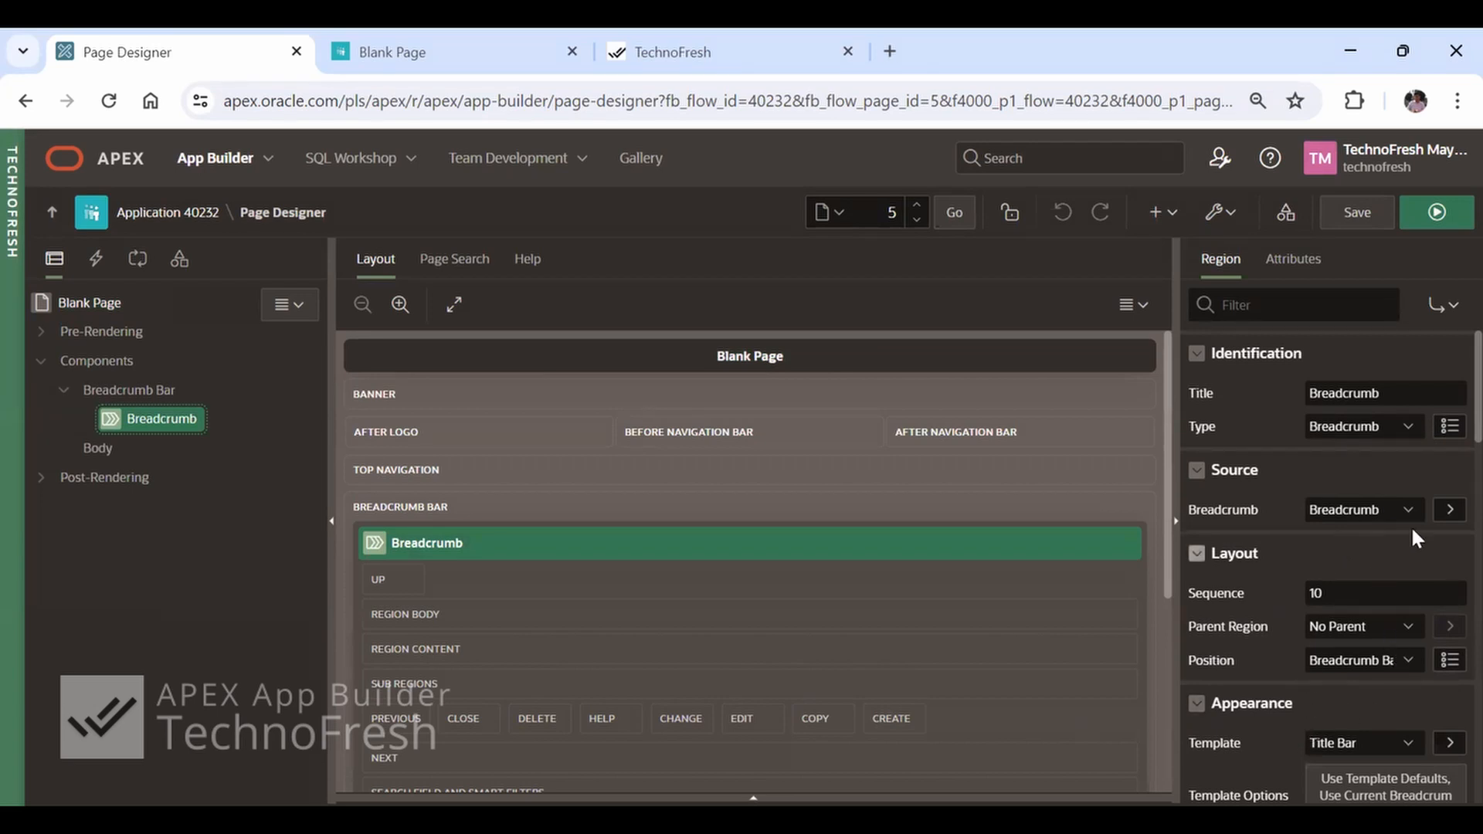
{"action": "left_click", "coordinate": [1450, 509]}
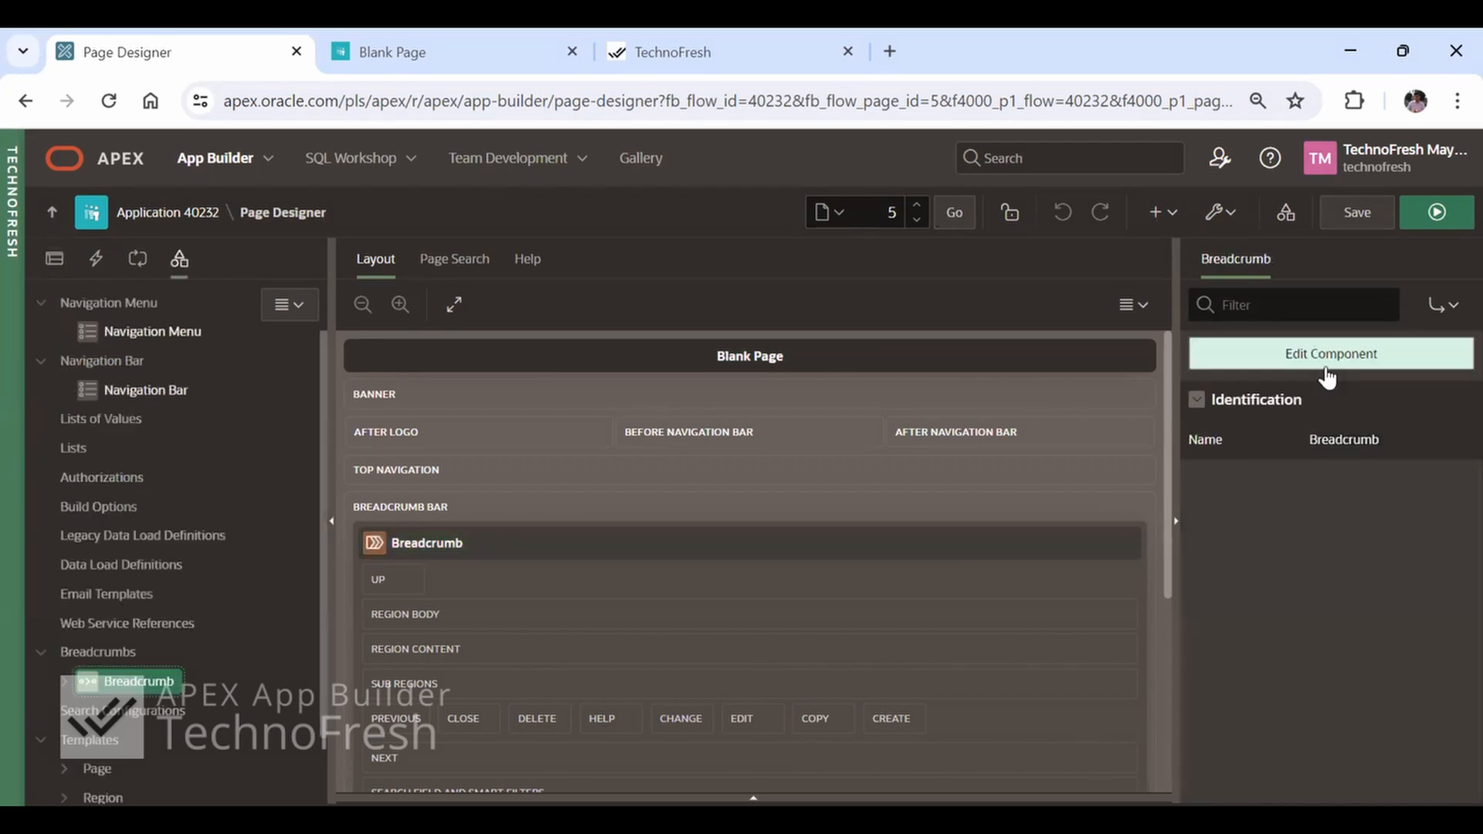
{"action": "left_click", "coordinate": [1323, 353]}
{"action": "left_click", "coordinate": [885, 428]}
{"action": "key", "text": "Left"}
{"action": "key", "text": "Left"}
{"action": "key", "text": "Left"}
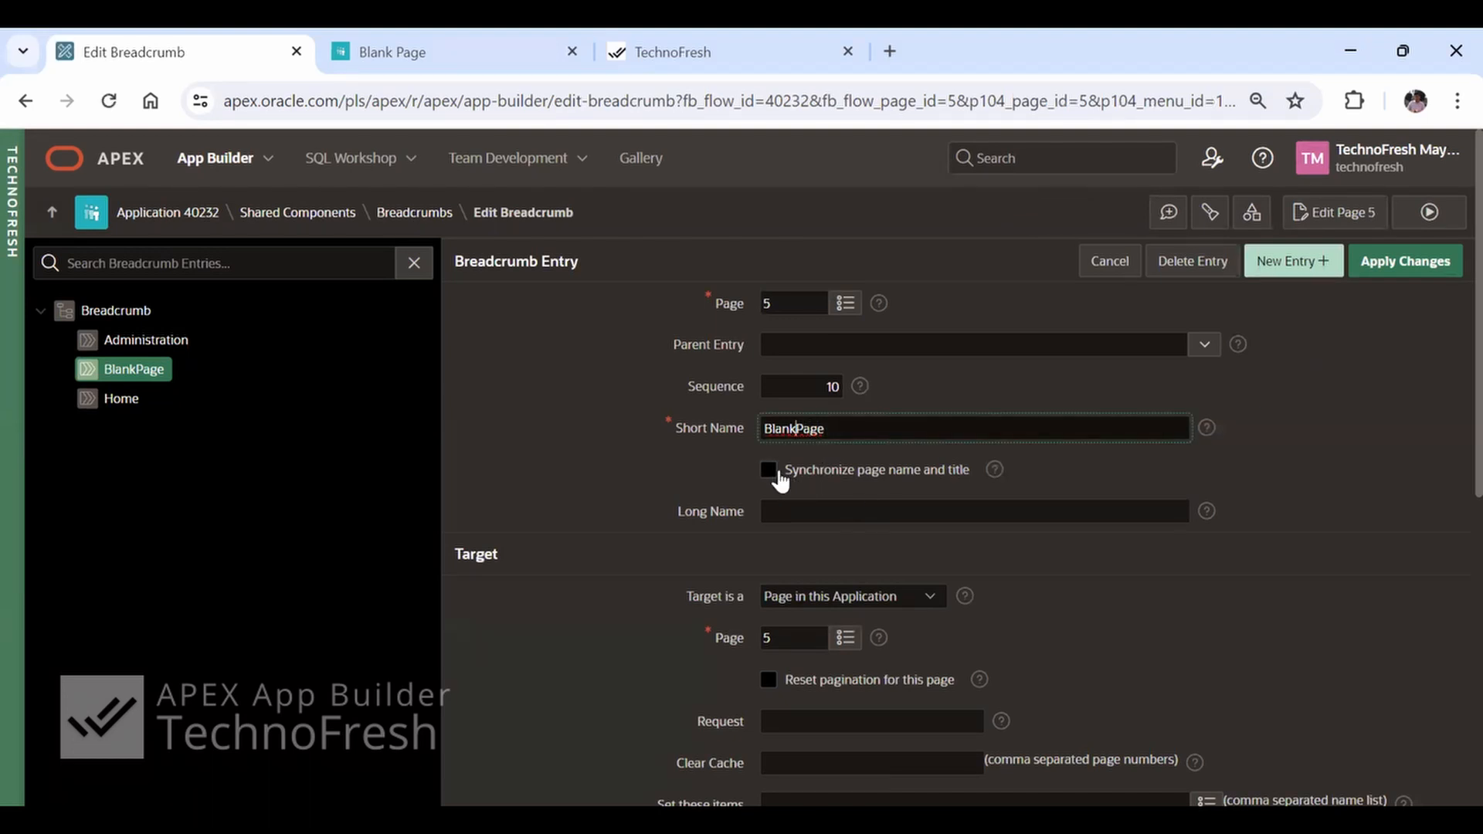
{"action": "left_click", "coordinate": [769, 469]}
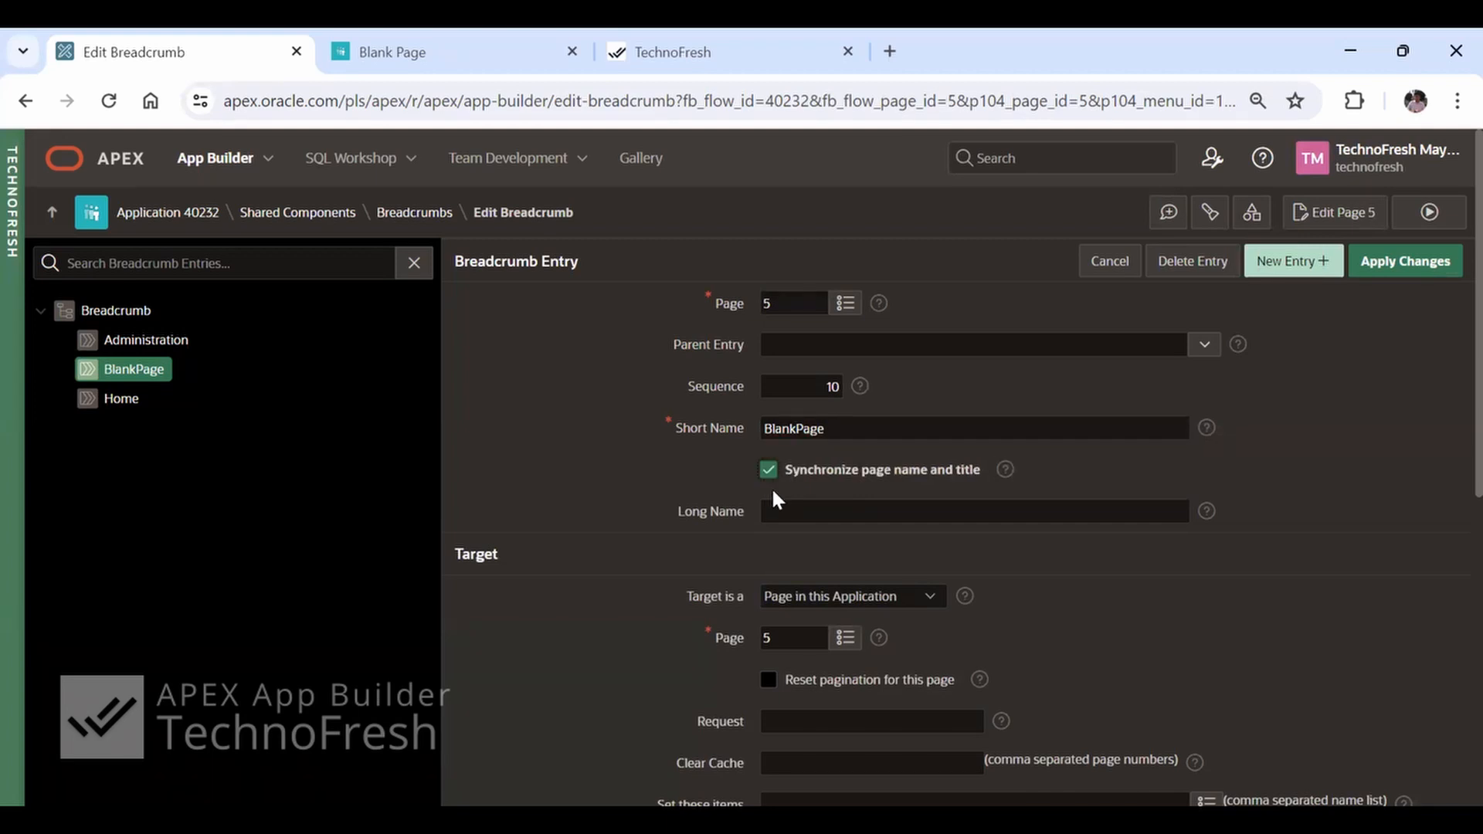
{"action": "left_click", "coordinate": [1402, 271]}
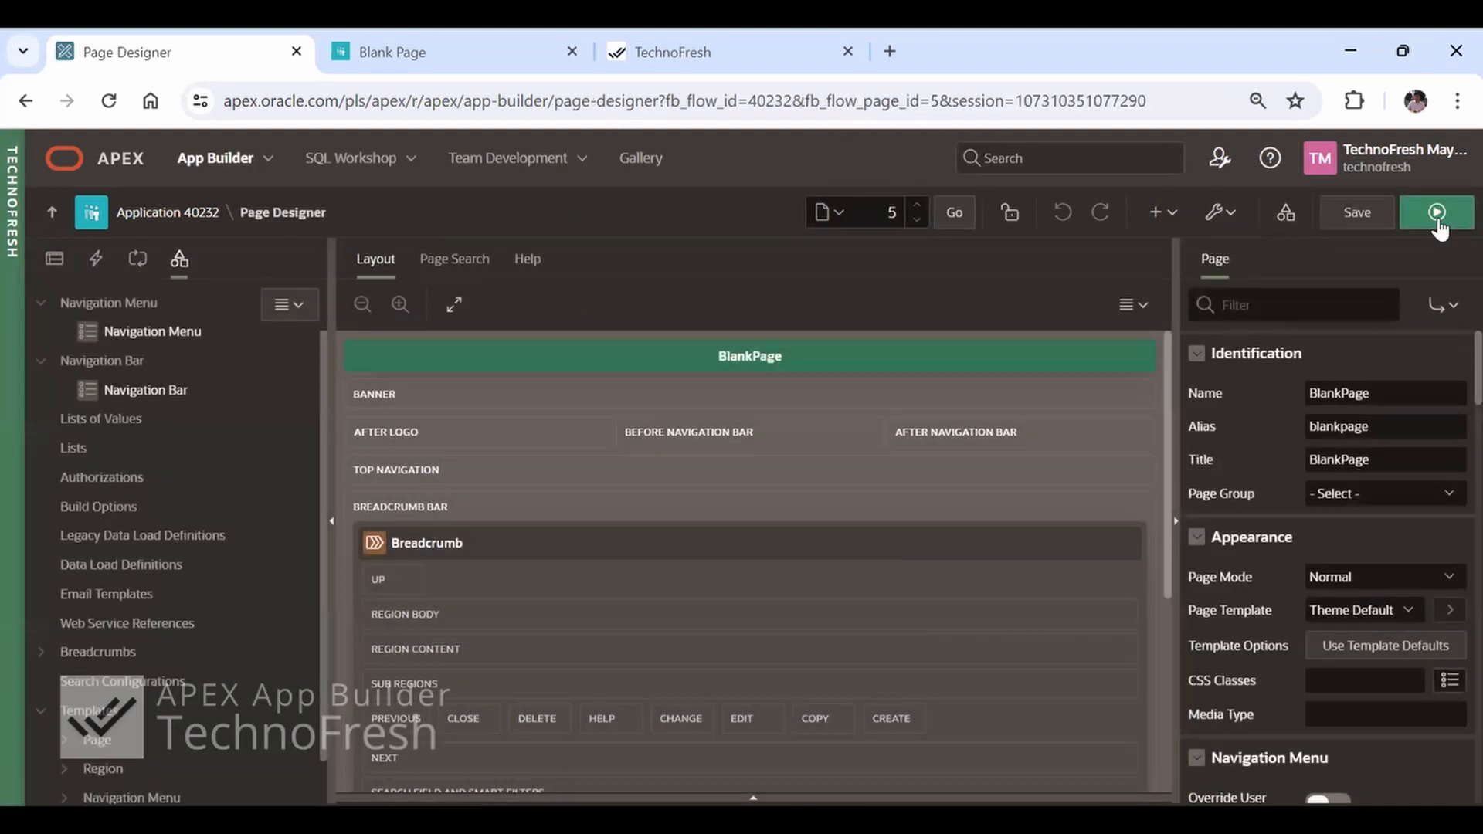
{"action": "left_click", "coordinate": [1437, 213]}
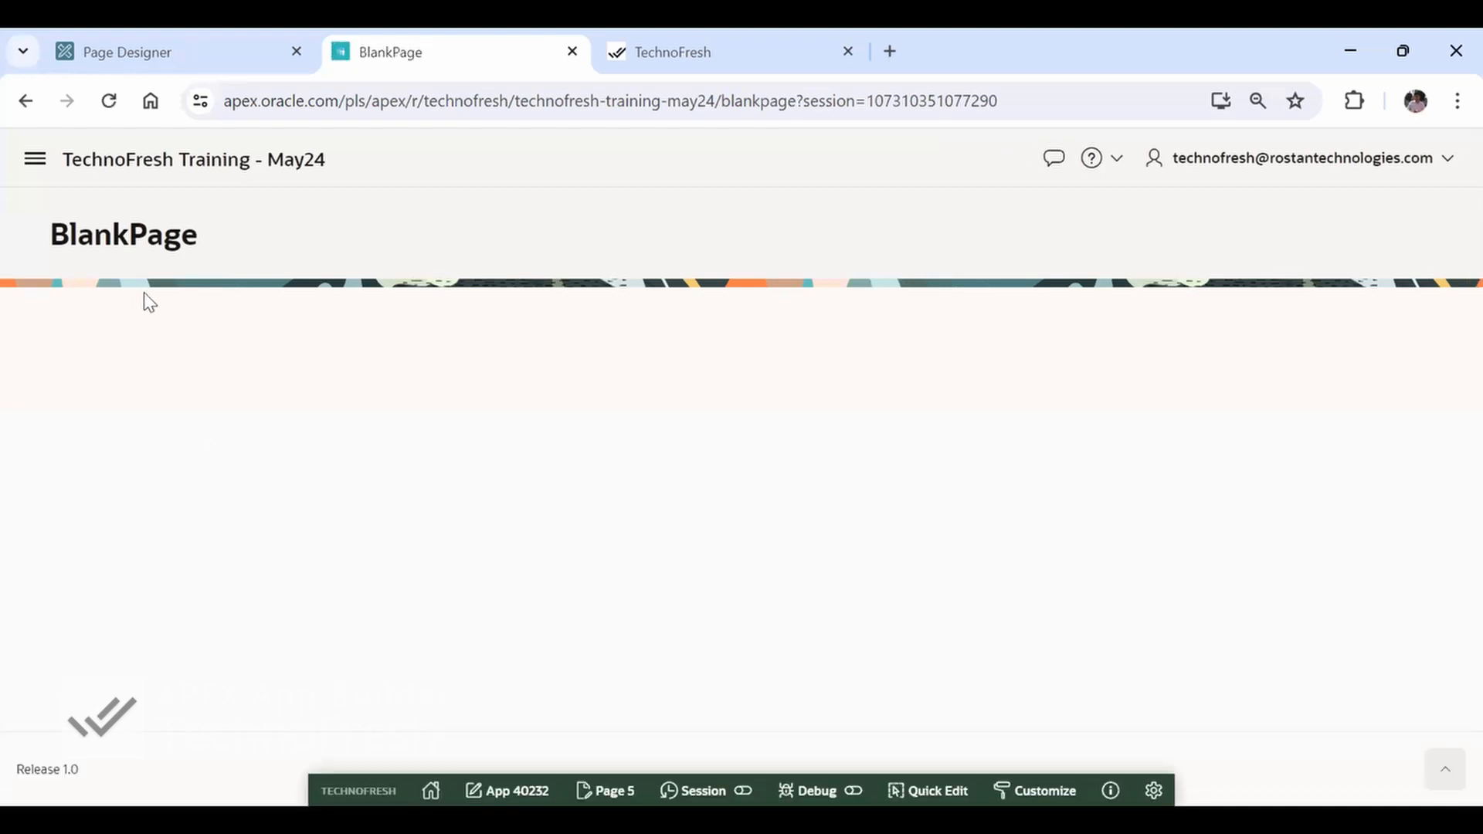
{"action": "key", "text": "F5"}
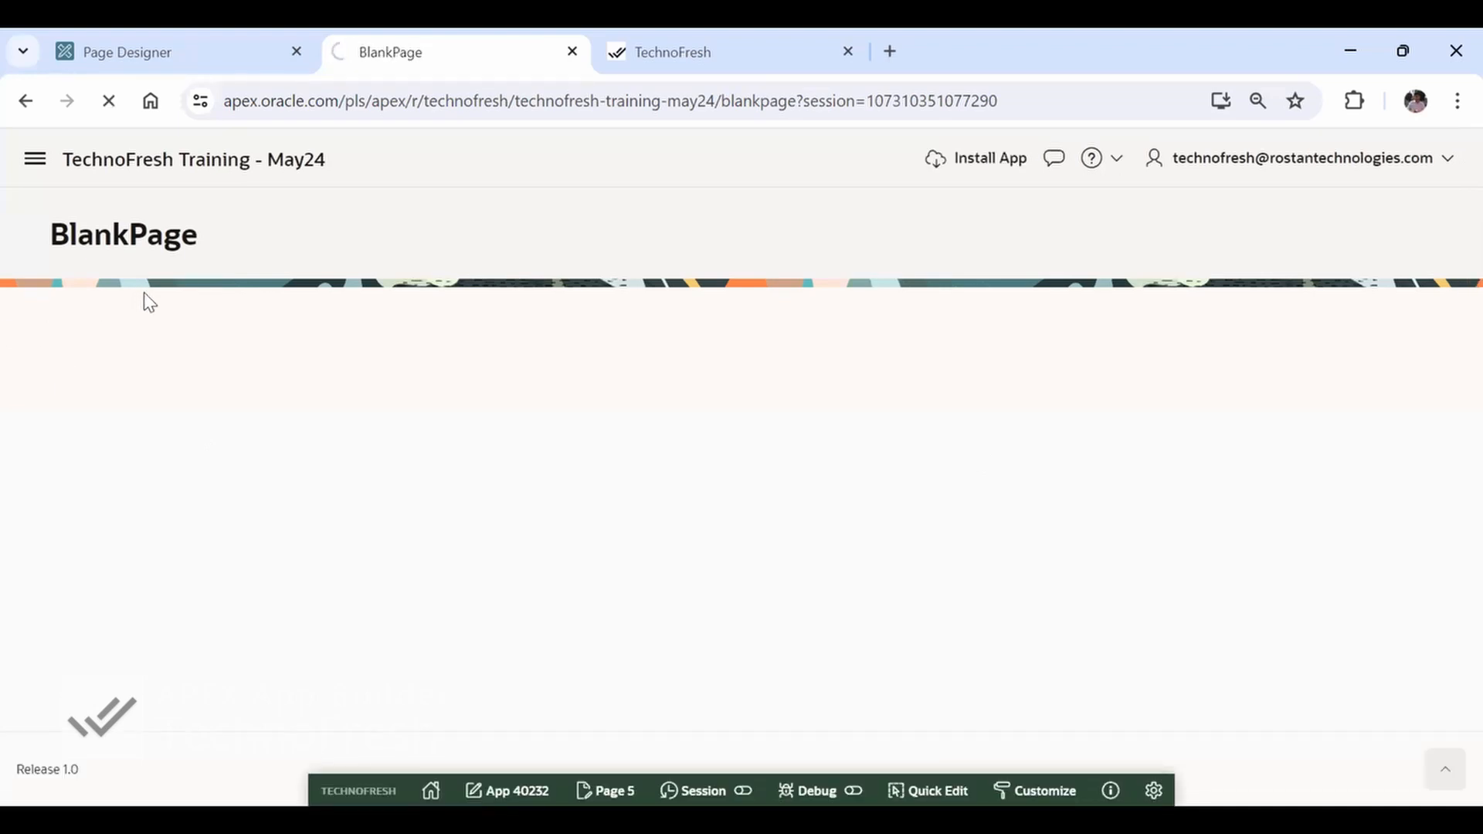
Set page 5's breadcrumb short name to Blank Page, apply it with Synchronize page name and title on, and run the page
{"action": "key", "text": "ctrl+shift+Tab"}
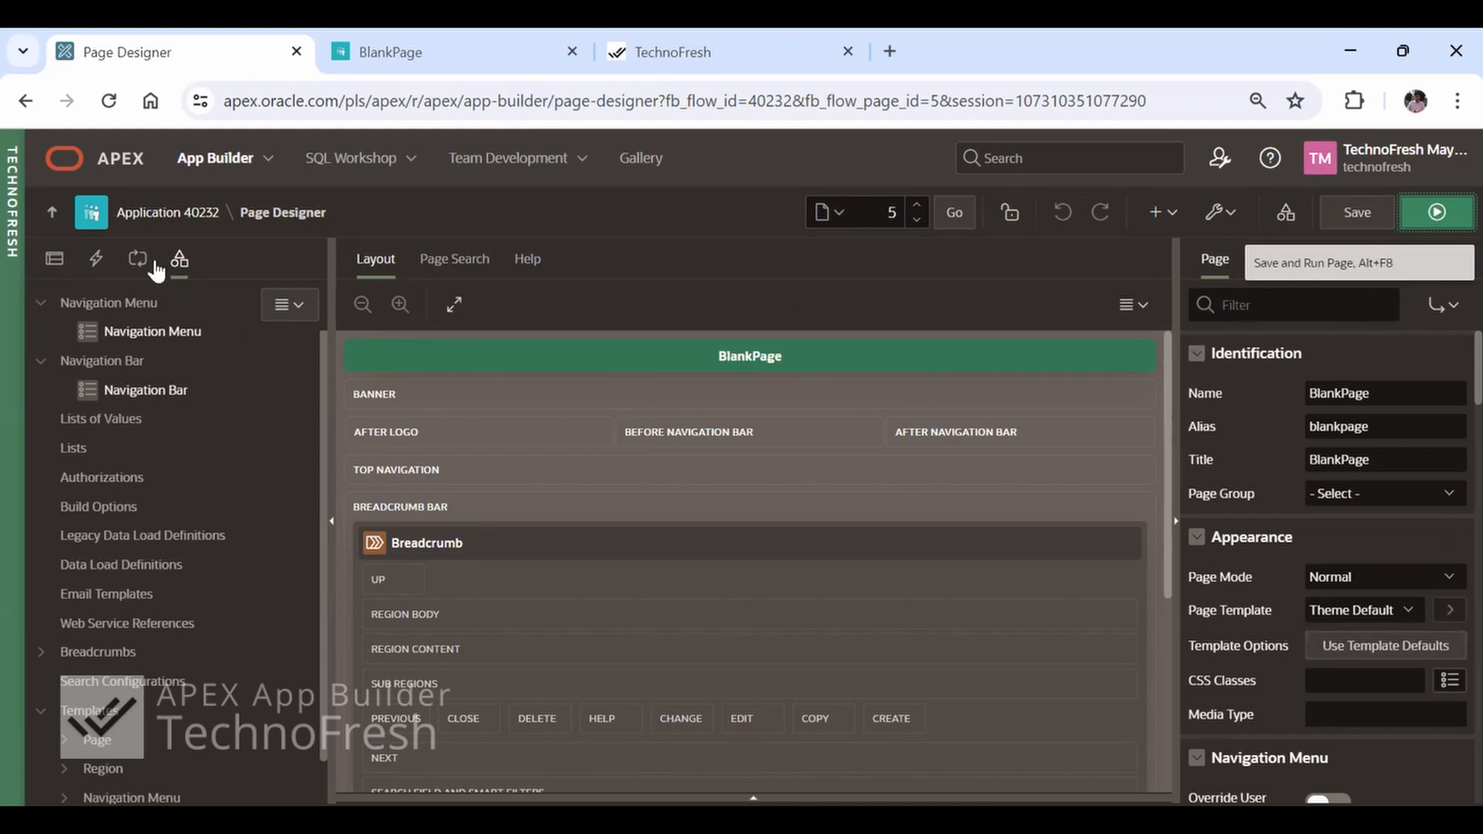
{"action": "left_click", "coordinate": [55, 260]}
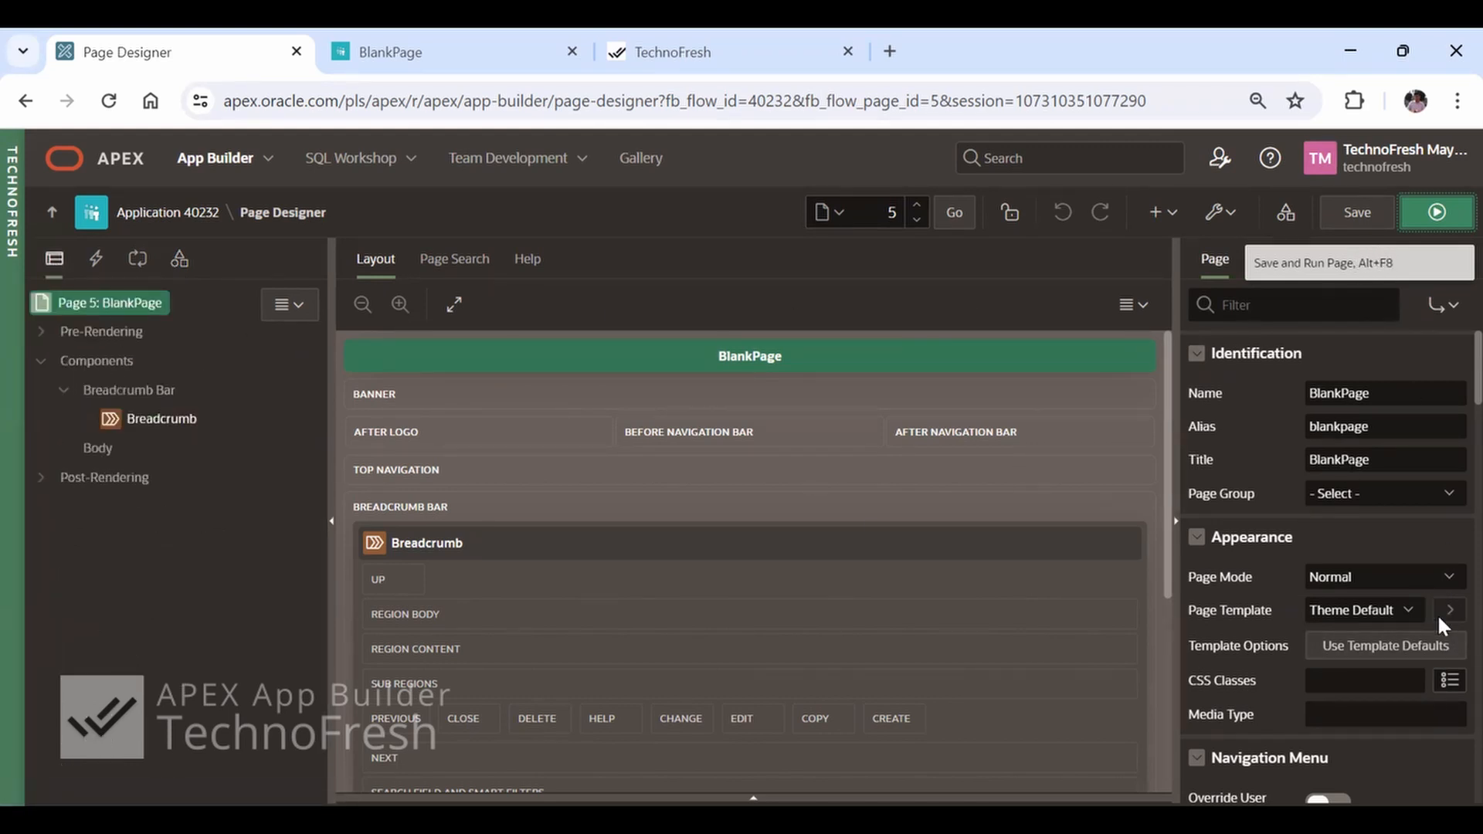
{"action": "scroll", "coordinate": [1439, 623], "scroll_direction": "down", "scroll_amount": 2}
{"action": "left_click", "coordinate": [232, 419]}
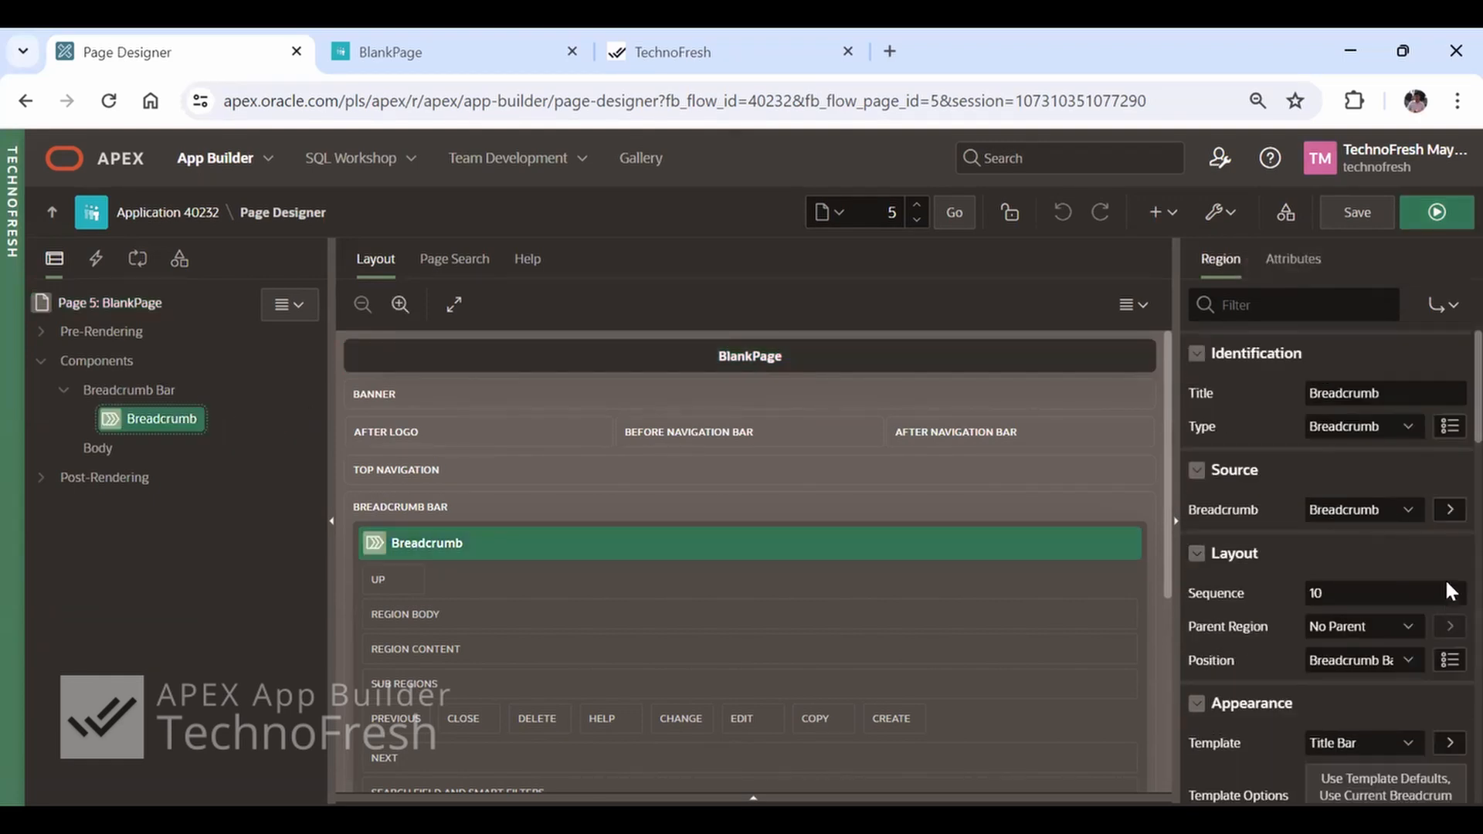
{"action": "left_click", "coordinate": [1443, 516]}
{"action": "left_click", "coordinate": [1314, 362]}
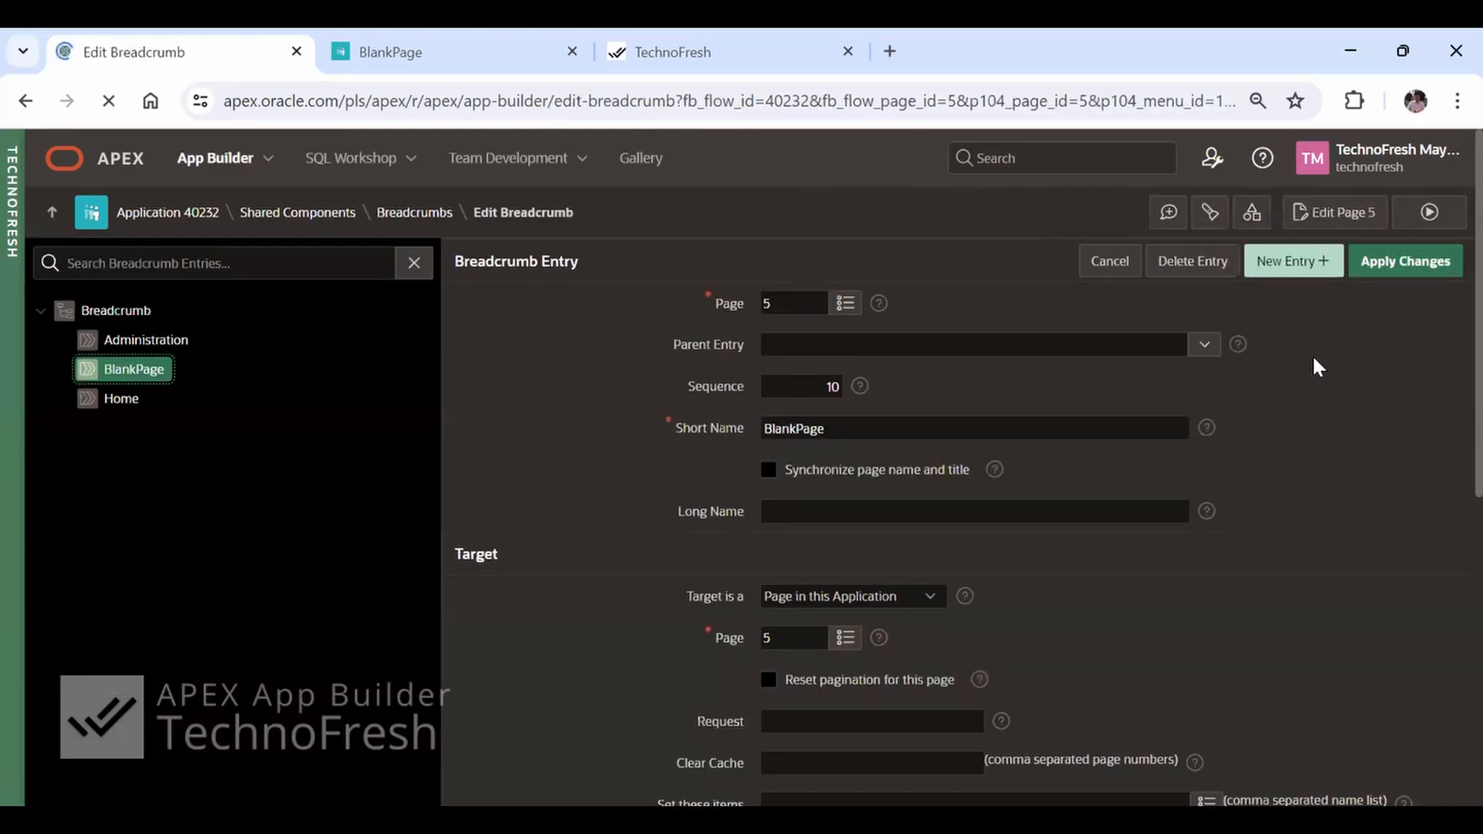
{"action": "left_click", "coordinate": [849, 431]}
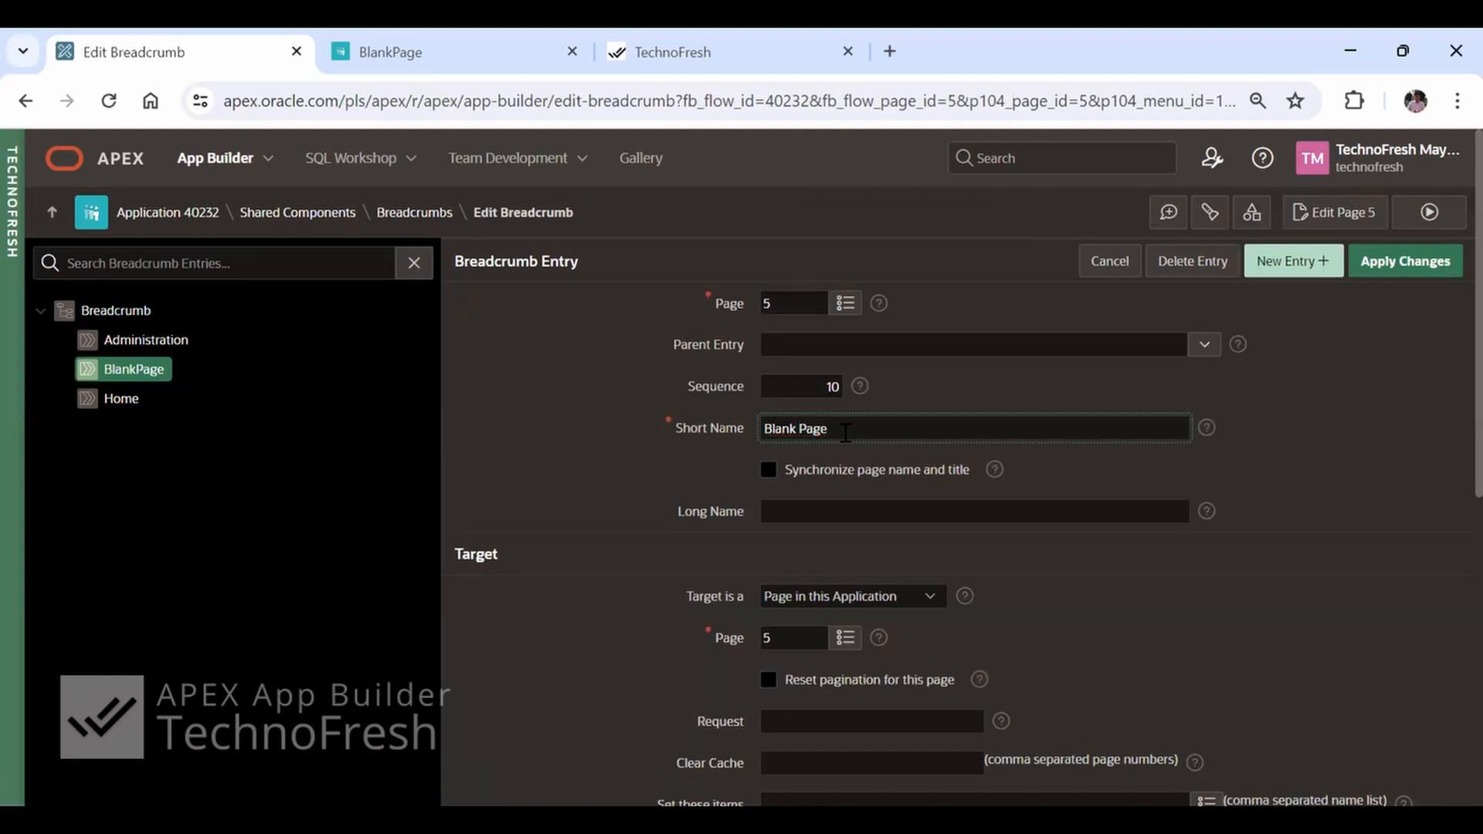
{"action": "left_click", "coordinate": [769, 468]}
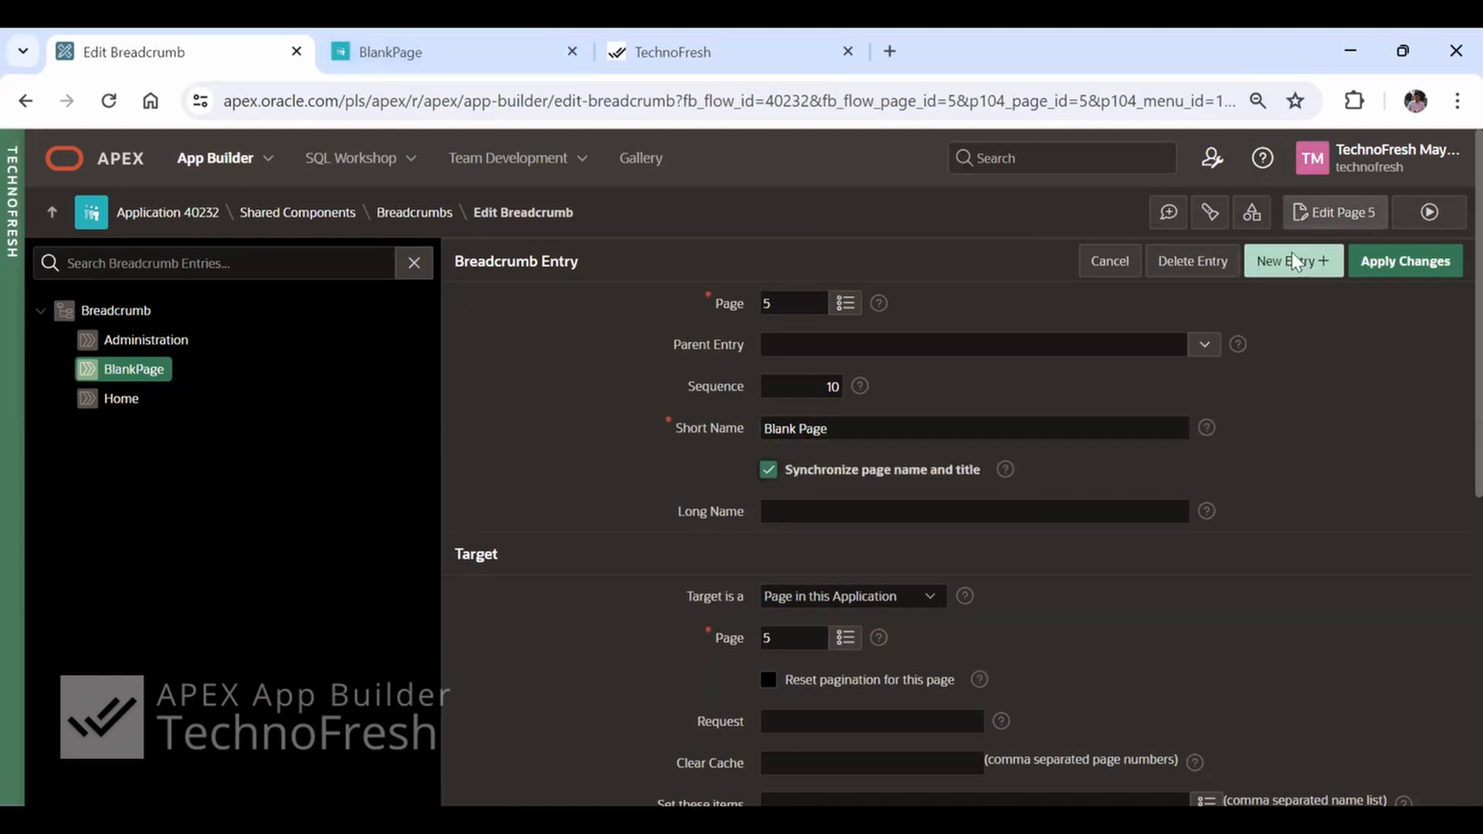
{"action": "left_click", "coordinate": [1434, 264]}
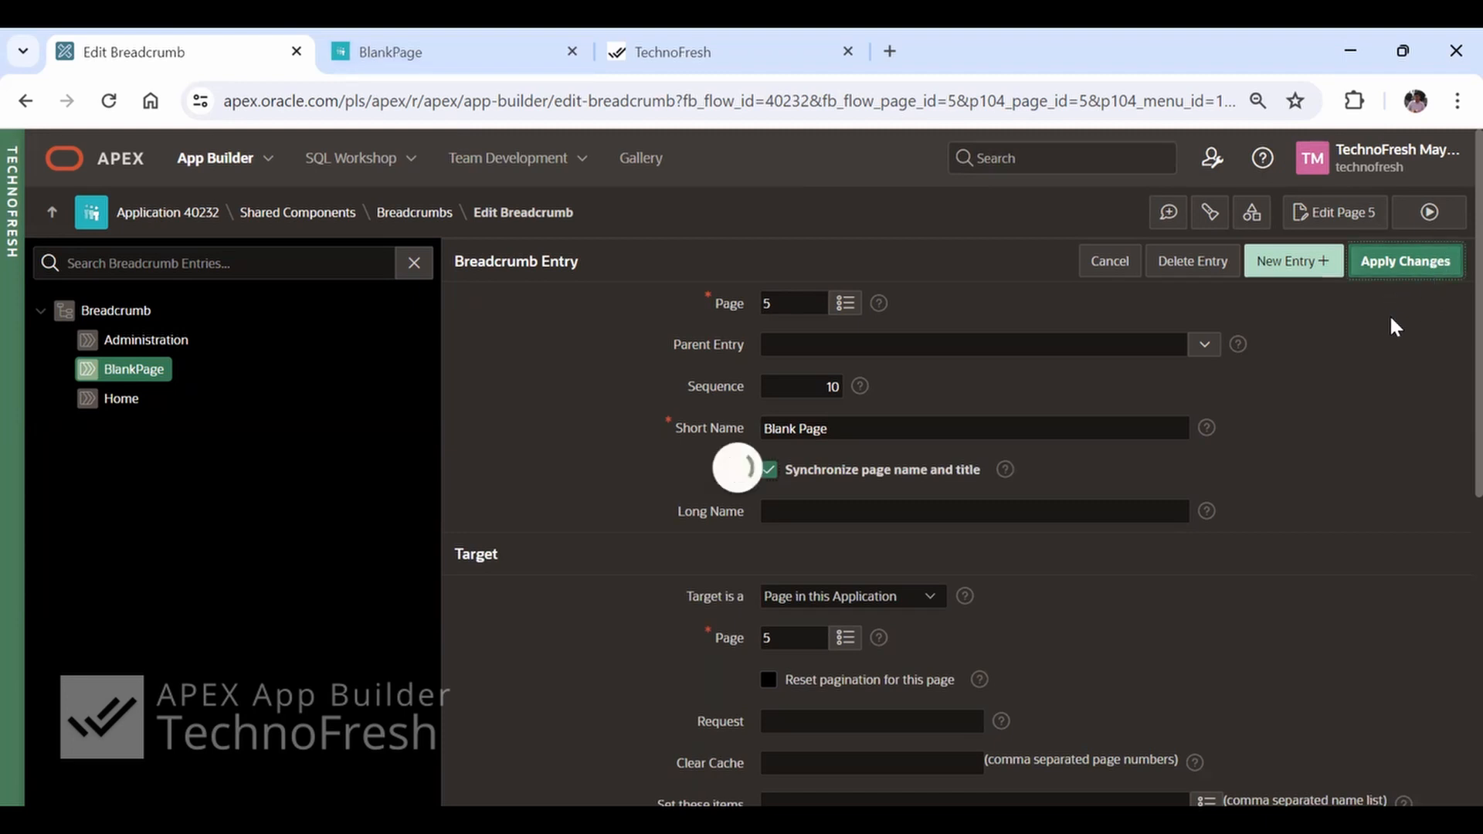
{"action": "left_click", "coordinate": [1437, 212]}
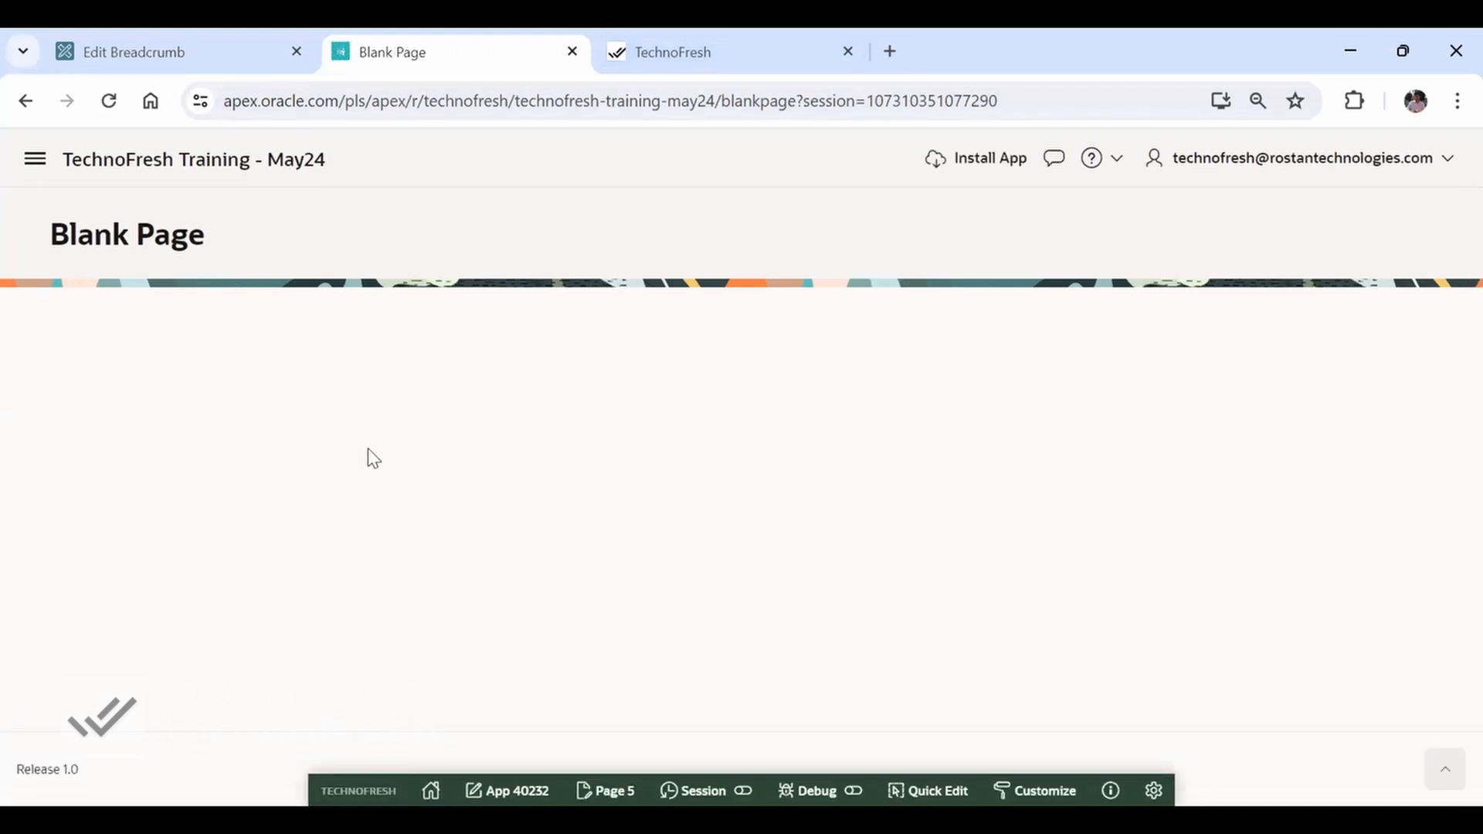
Return from the breadcrumb editor to page 5 in Page Designer and show its rendering tree
{"action": "key", "text": "ctrl+shift+Tab"}
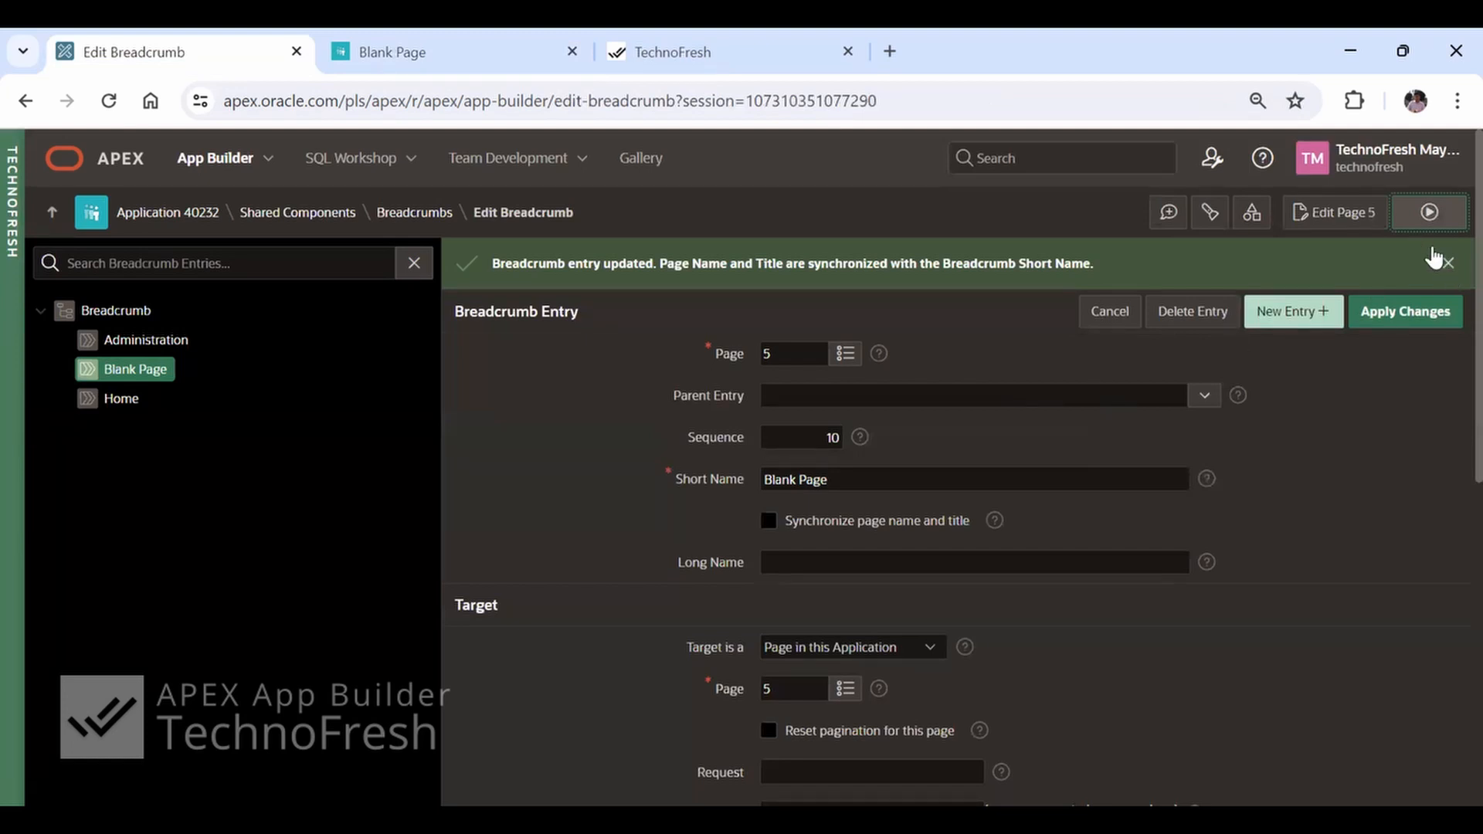
{"action": "left_click", "coordinate": [1331, 211]}
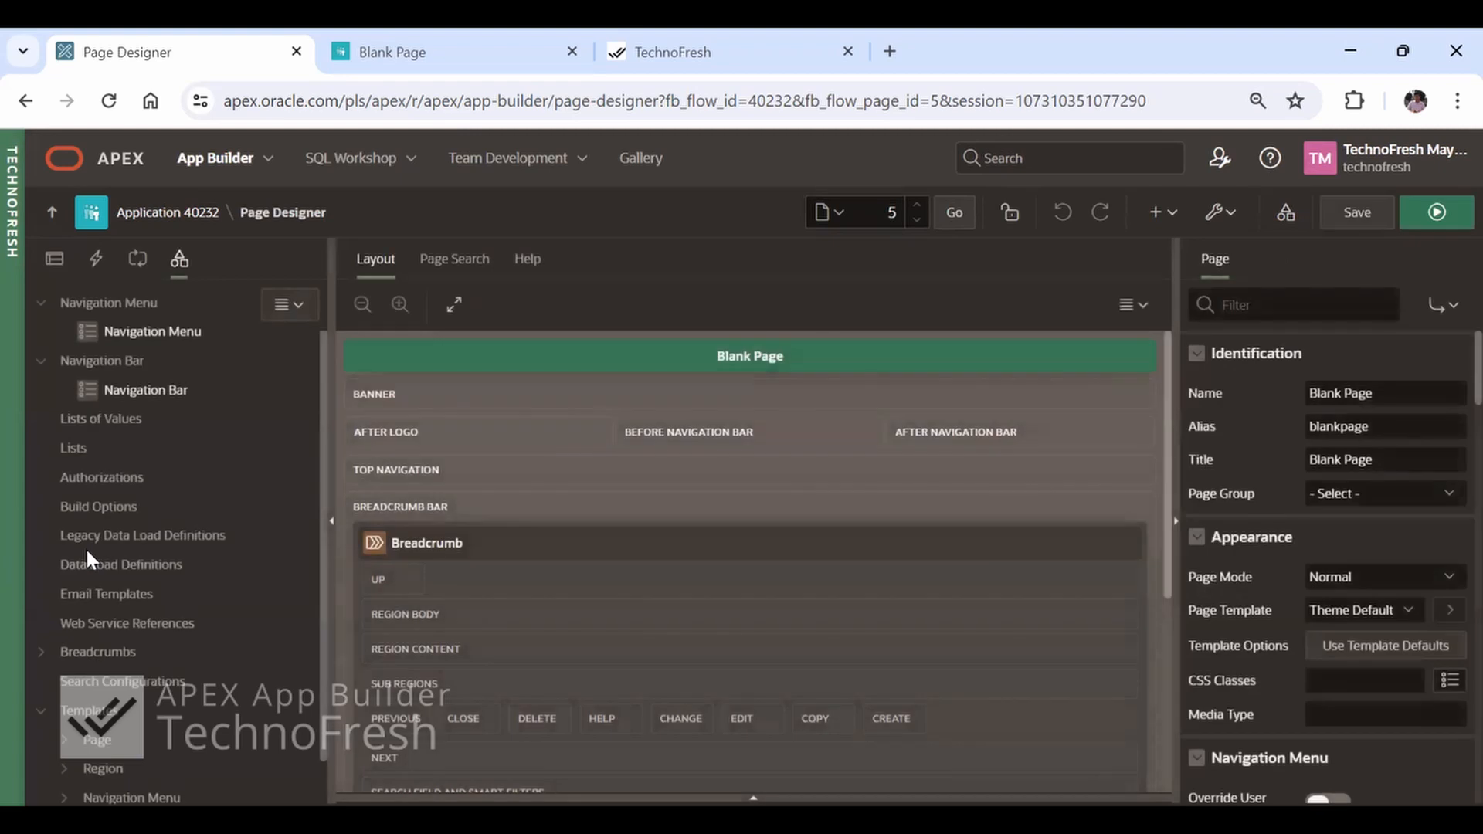
{"action": "left_click", "coordinate": [55, 262]}
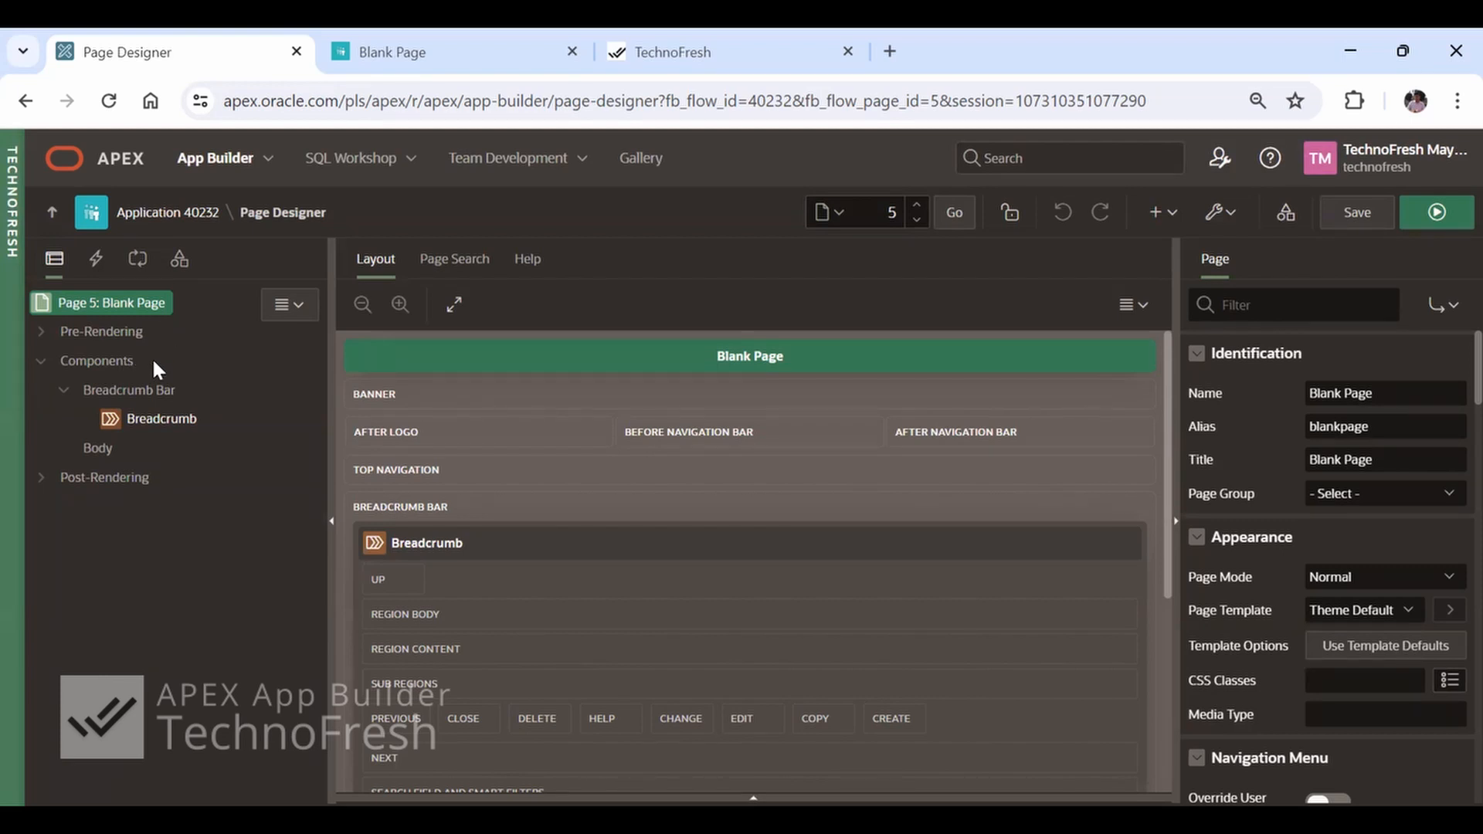
Expand Pre-Rendering and examine its Before Header, After Header and Before Regions nodes
{"action": "left_click", "coordinate": [42, 334]}
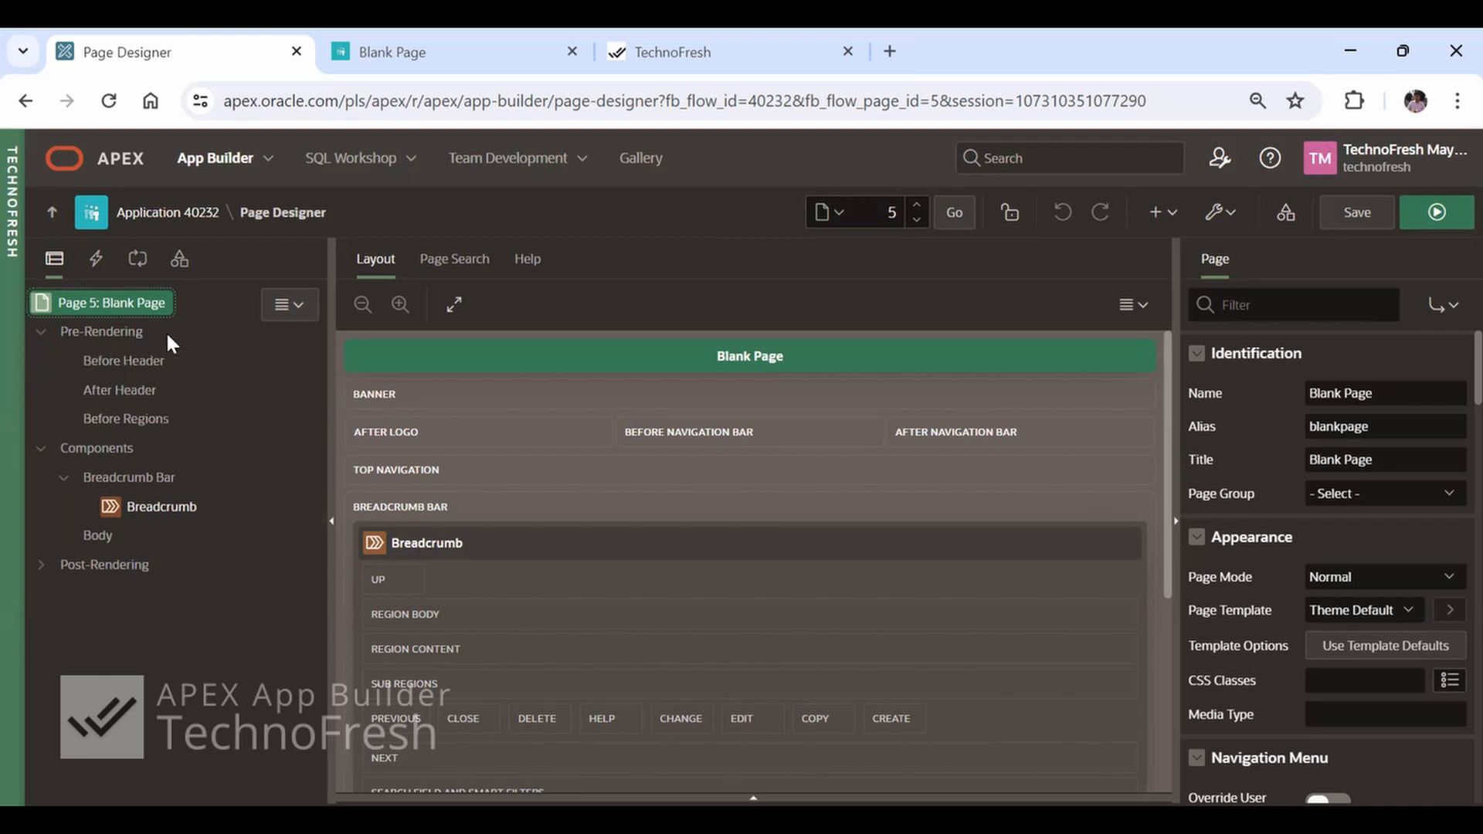
{"action": "left_click", "coordinate": [142, 364]}
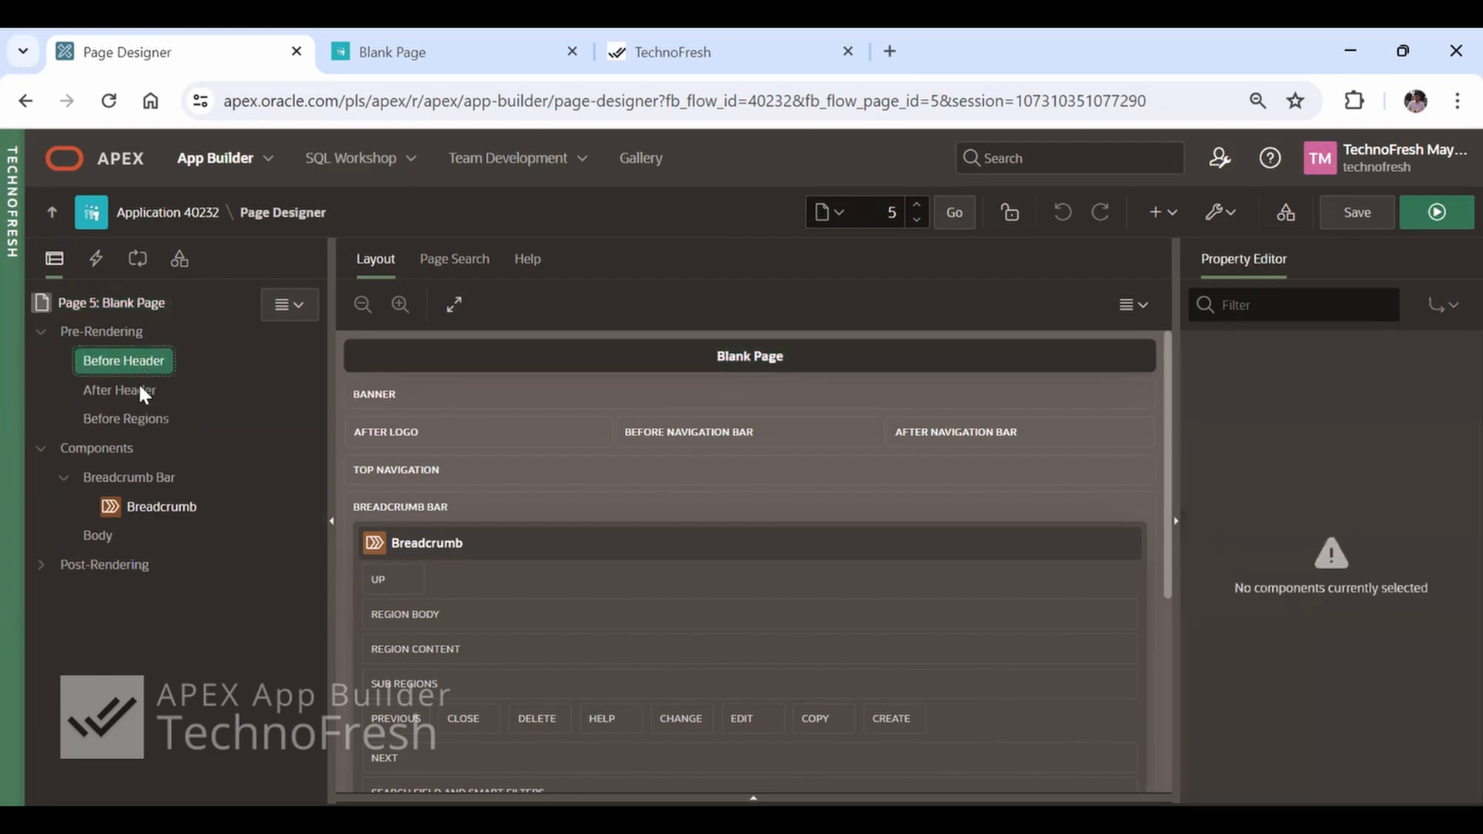
{"action": "left_click", "coordinate": [137, 386]}
{"action": "left_click", "coordinate": [130, 421]}
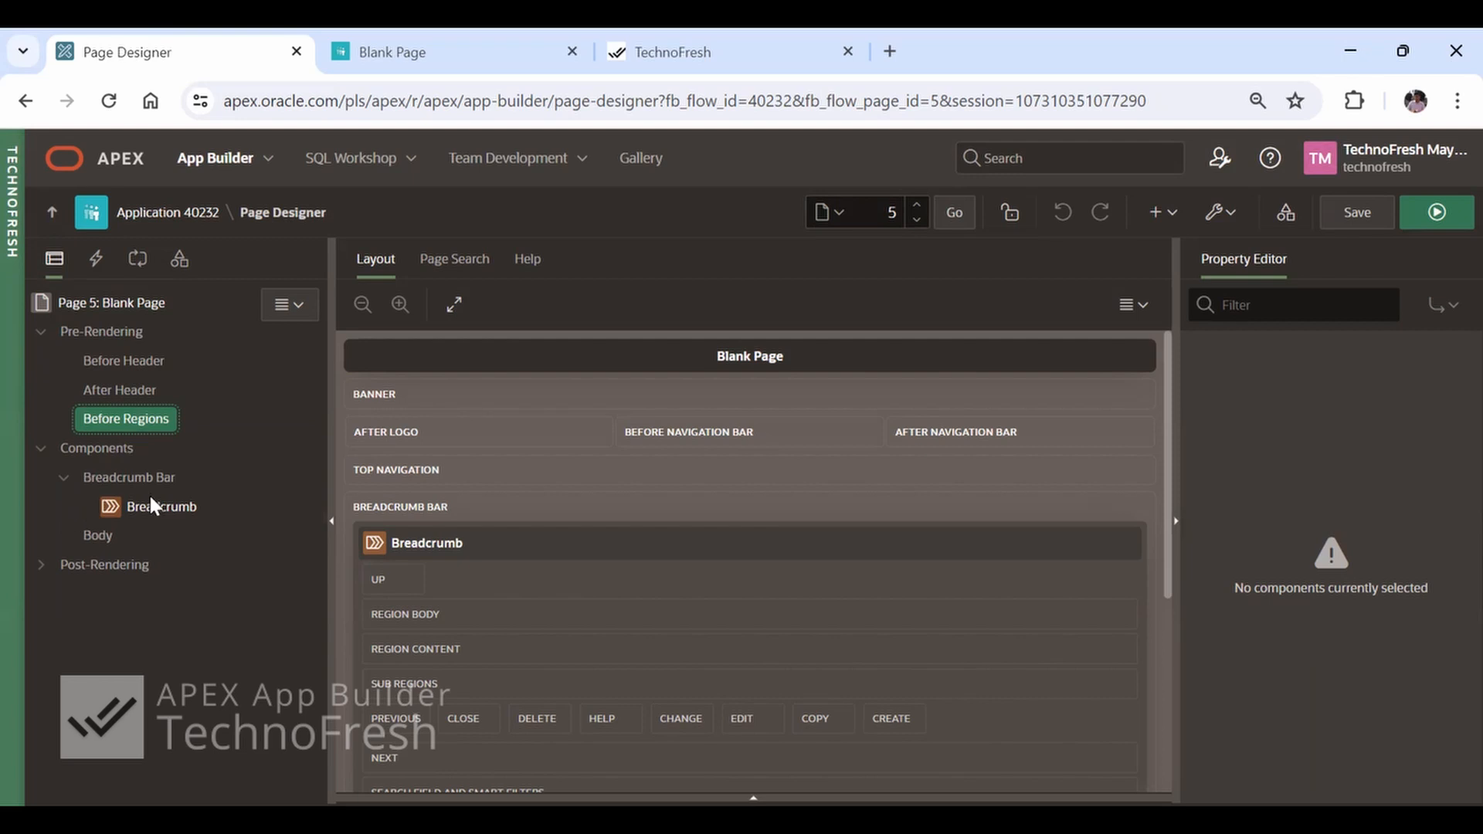
Create a new region under page 5's Components and title it Region
{"action": "left_click", "coordinate": [109, 448]}
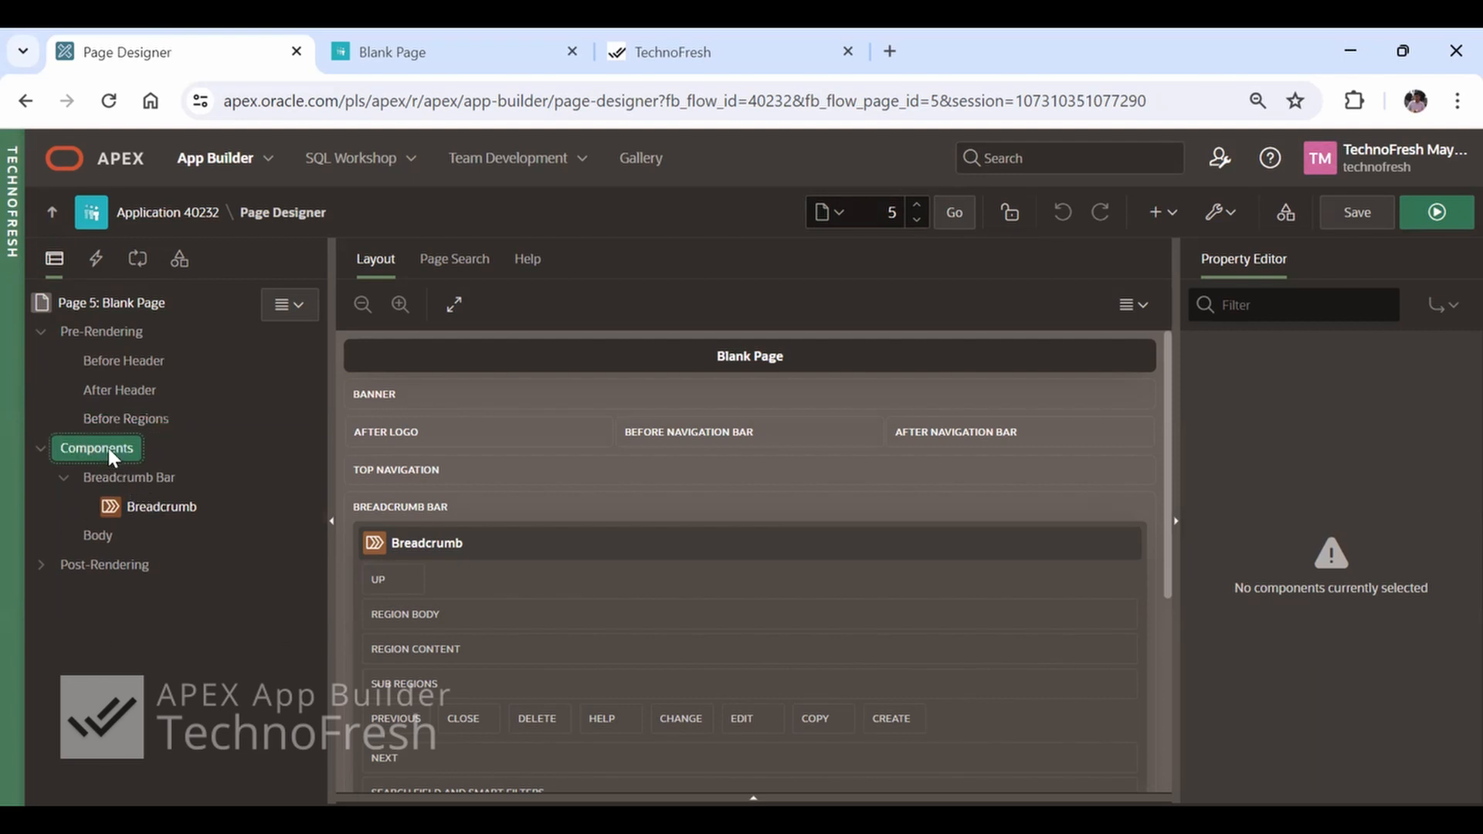
{"action": "right_click", "coordinate": [108, 448]}
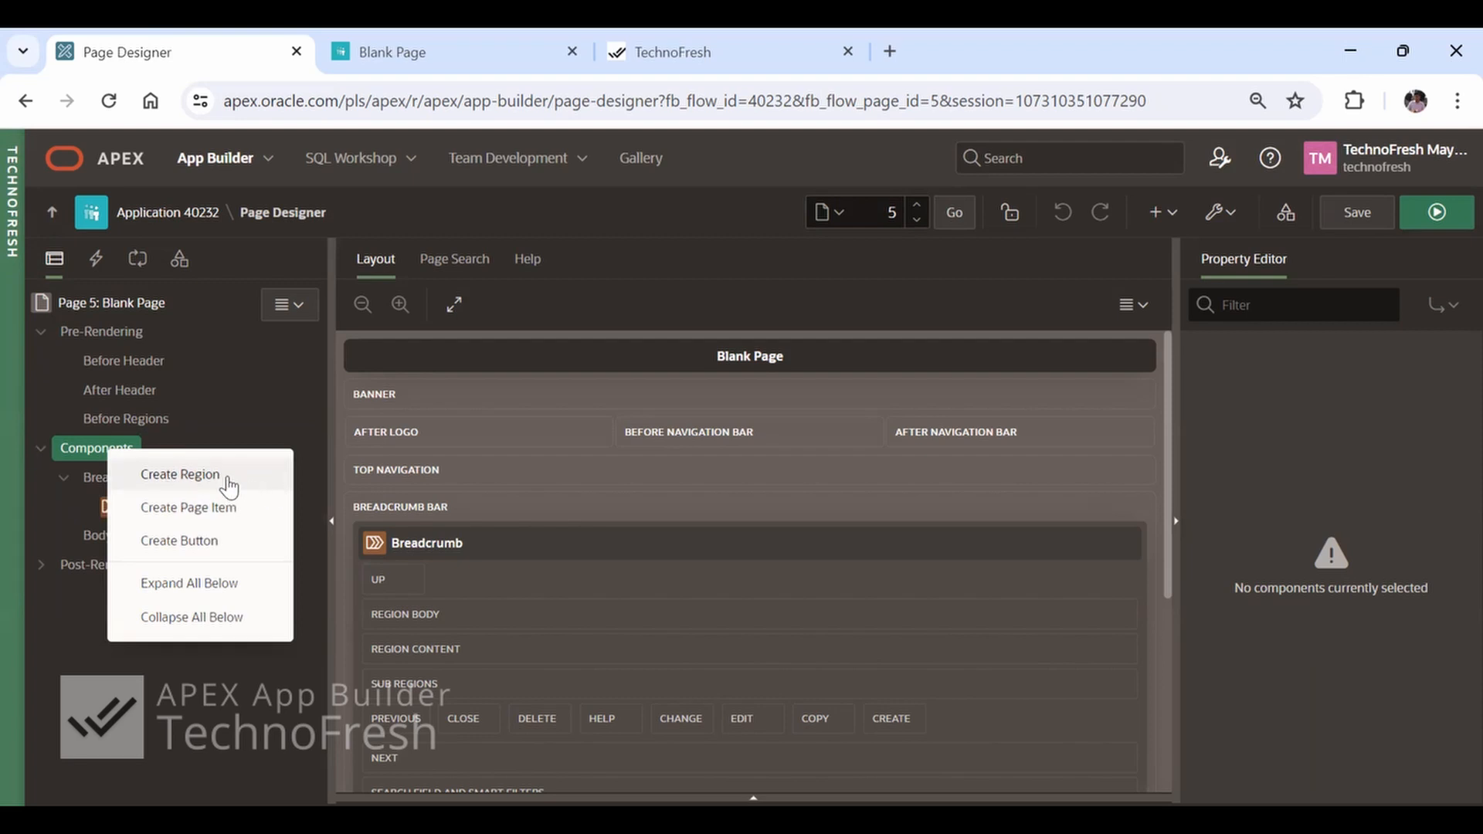
{"action": "left_click", "coordinate": [179, 474]}
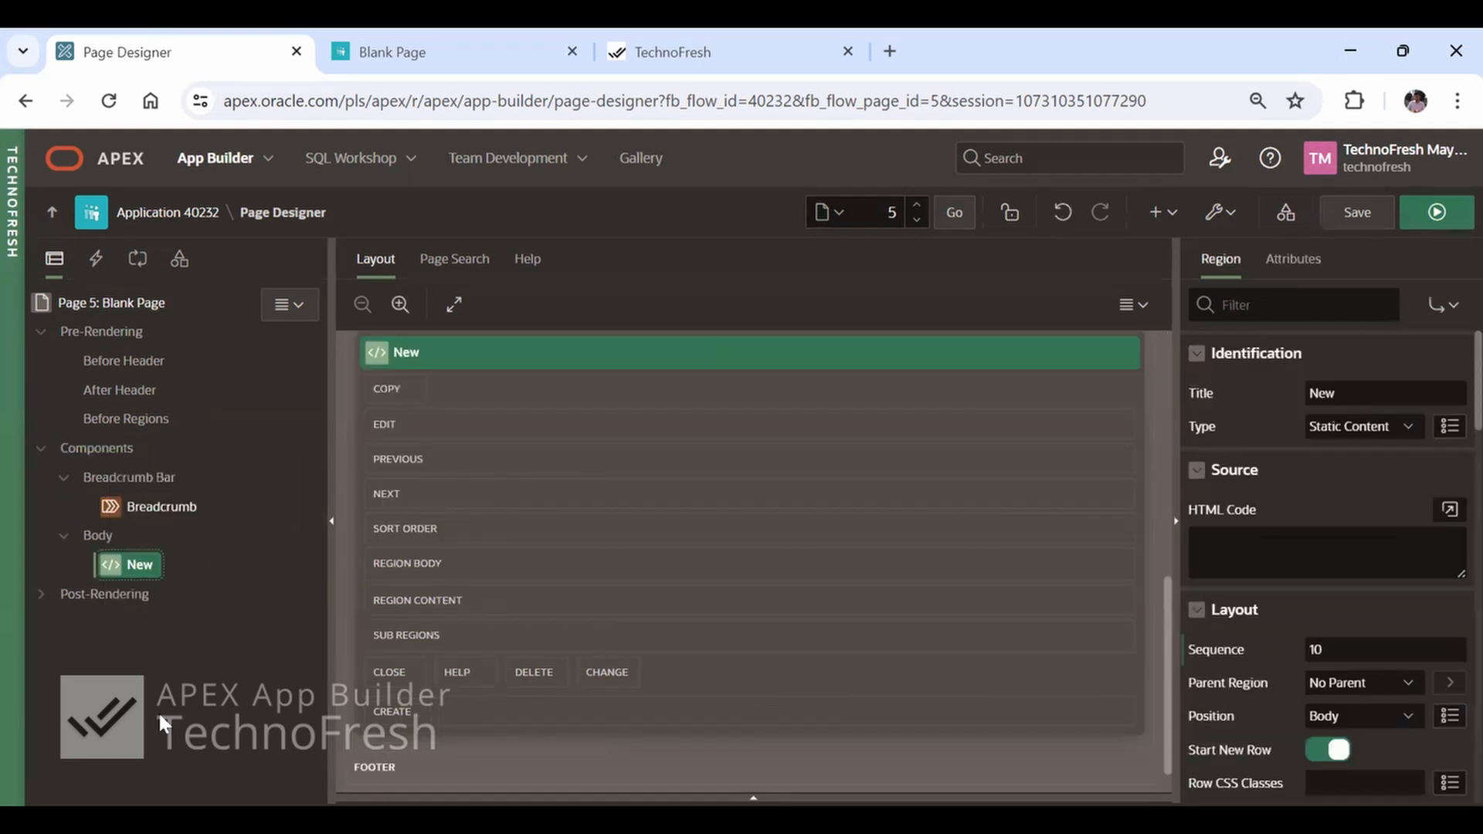
{"action": "double_click", "coordinate": [1380, 397]}
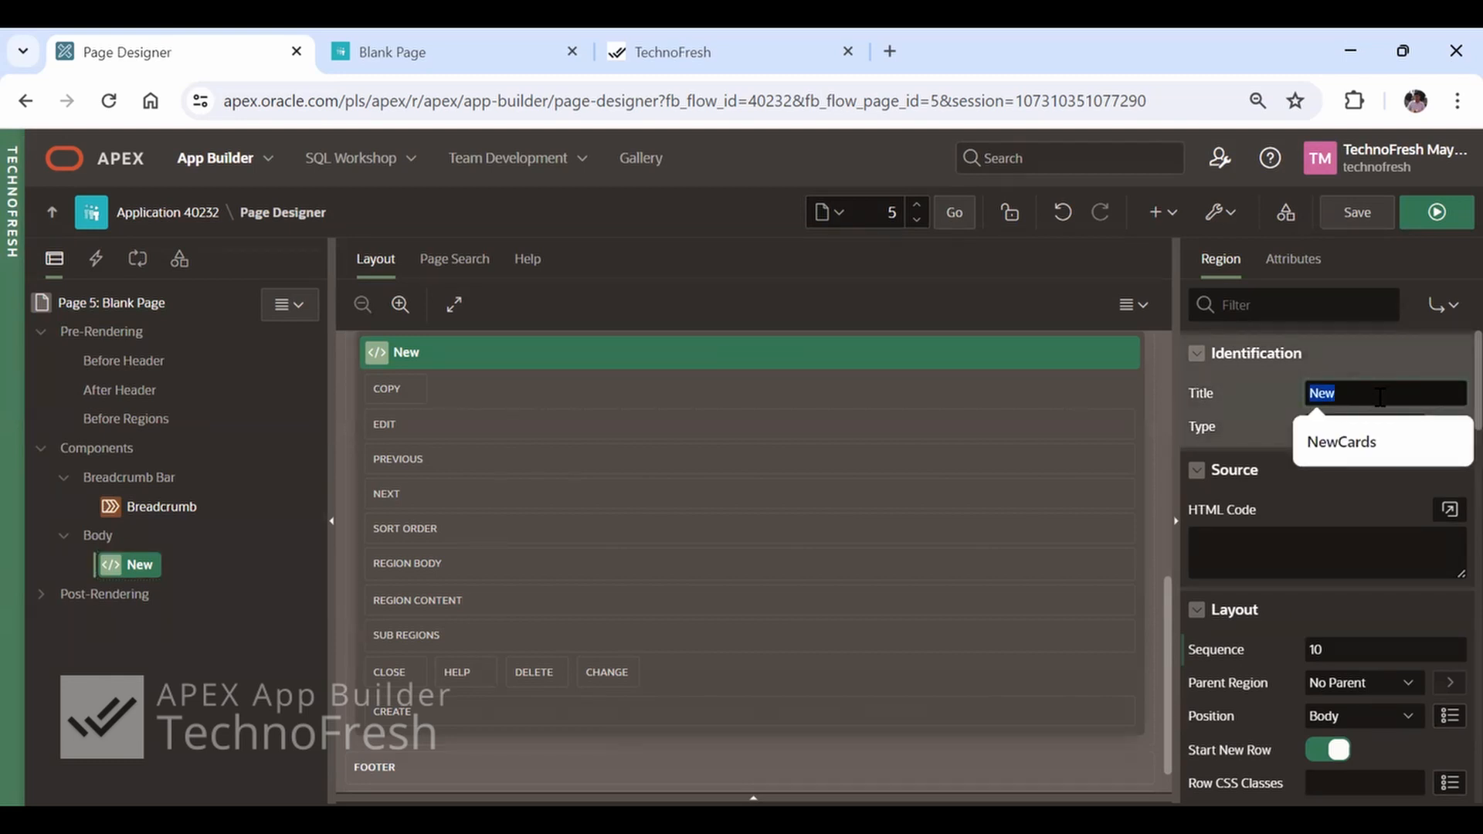
{"action": "type", "text": "Re"}
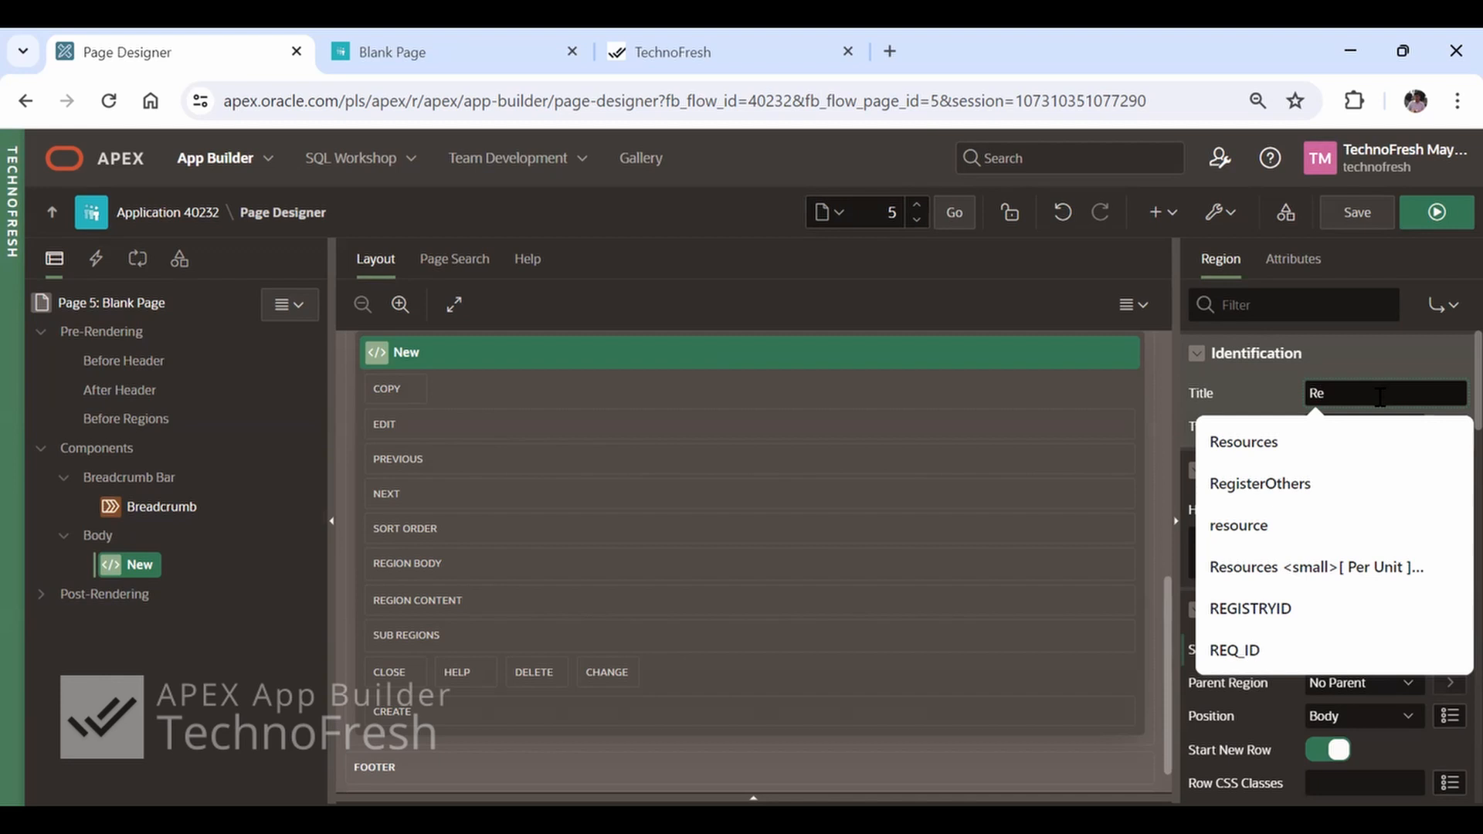
{"action": "type", "text": "gion"}
{"action": "key", "text": "Tab"}
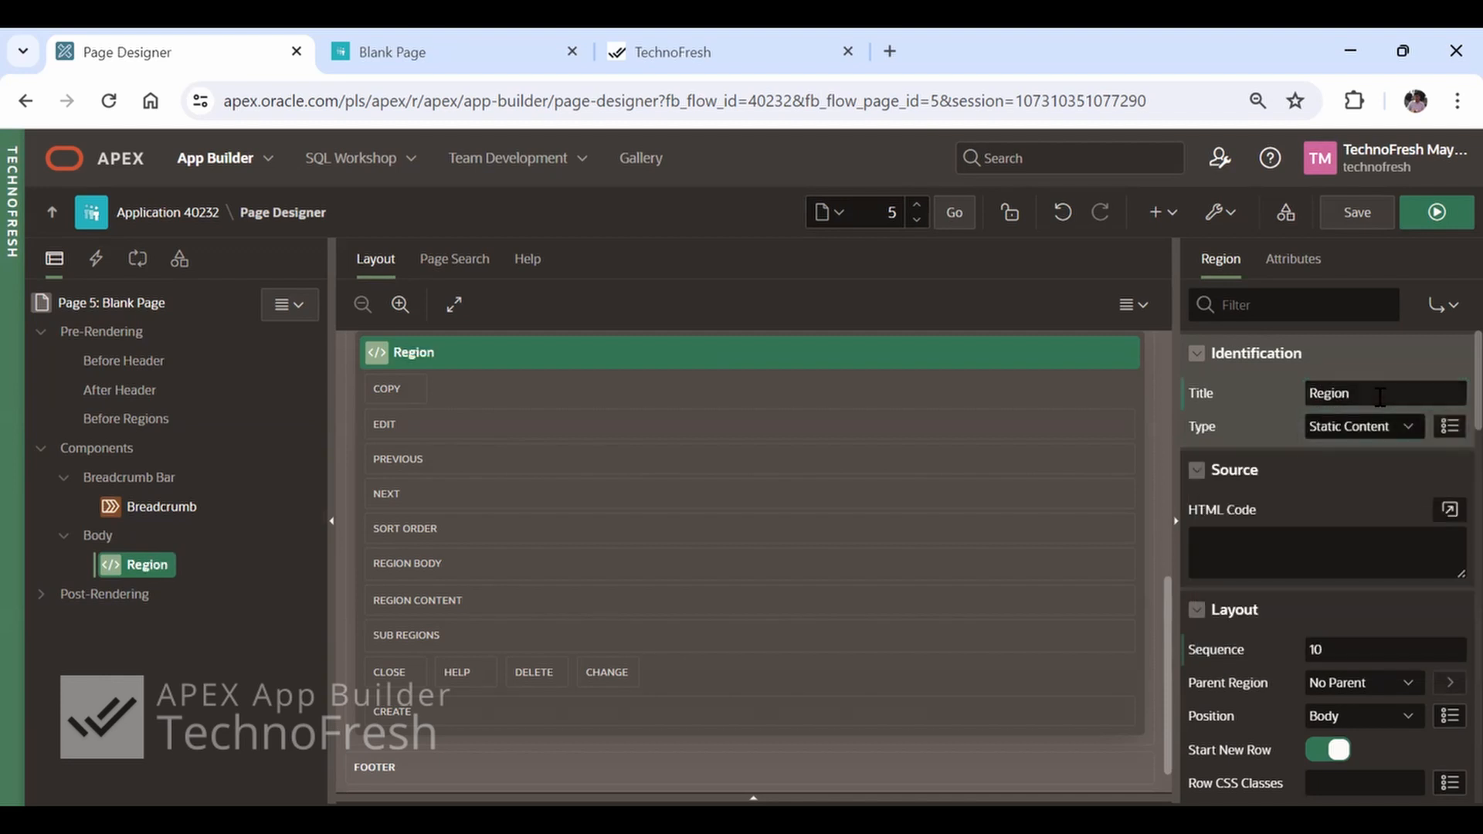
Review the component types available for the new region and look at the breadcrumb heading on the running Blank Page
{"action": "left_click", "coordinate": [1394, 434]}
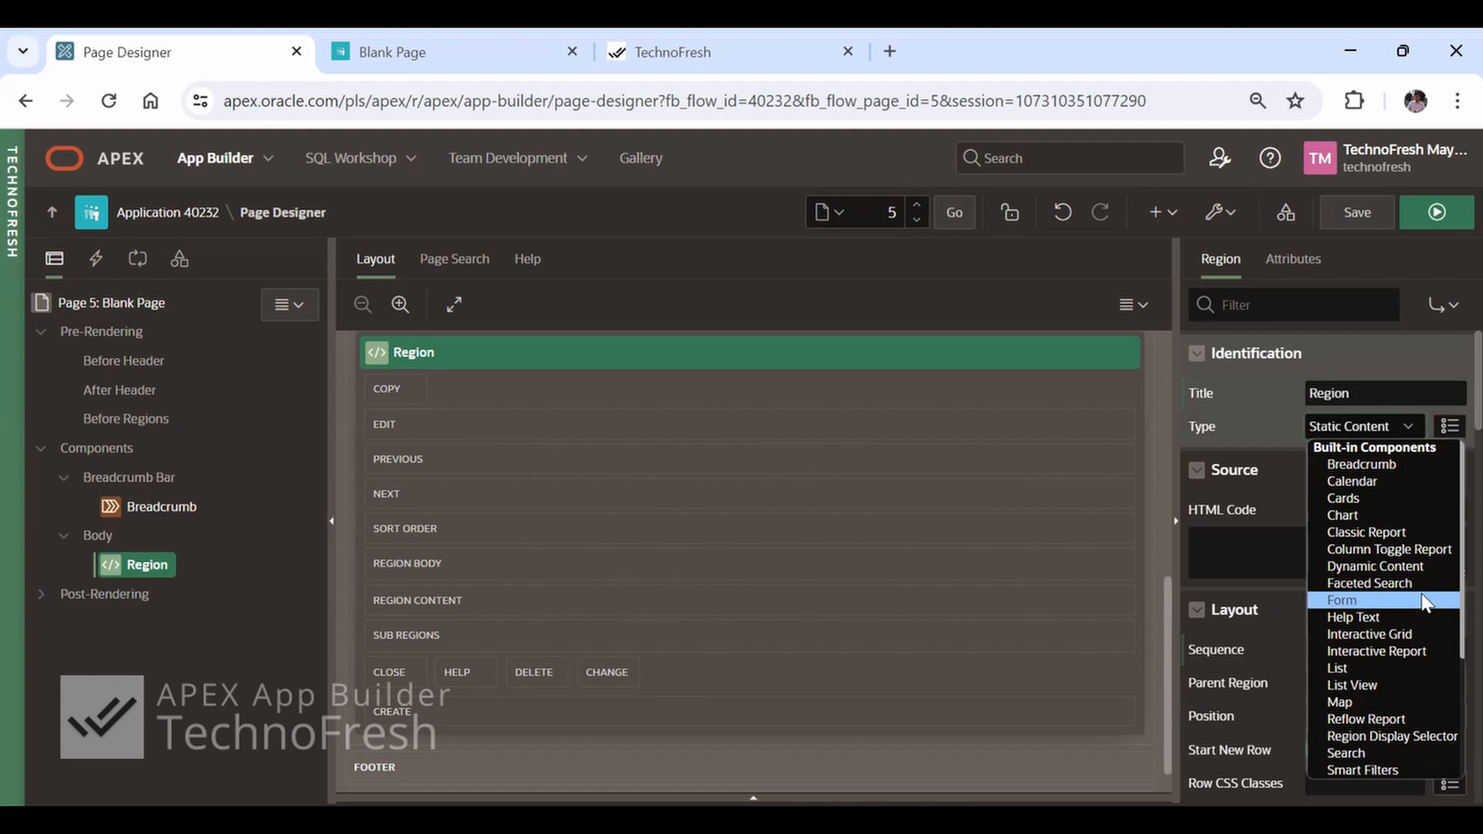
{"action": "scroll", "coordinate": [1420, 591], "scroll_direction": "down", "scroll_amount": 3}
{"action": "scroll", "coordinate": [1420, 590], "scroll_direction": "up", "scroll_amount": 3}
{"action": "left_click", "coordinate": [408, 55]}
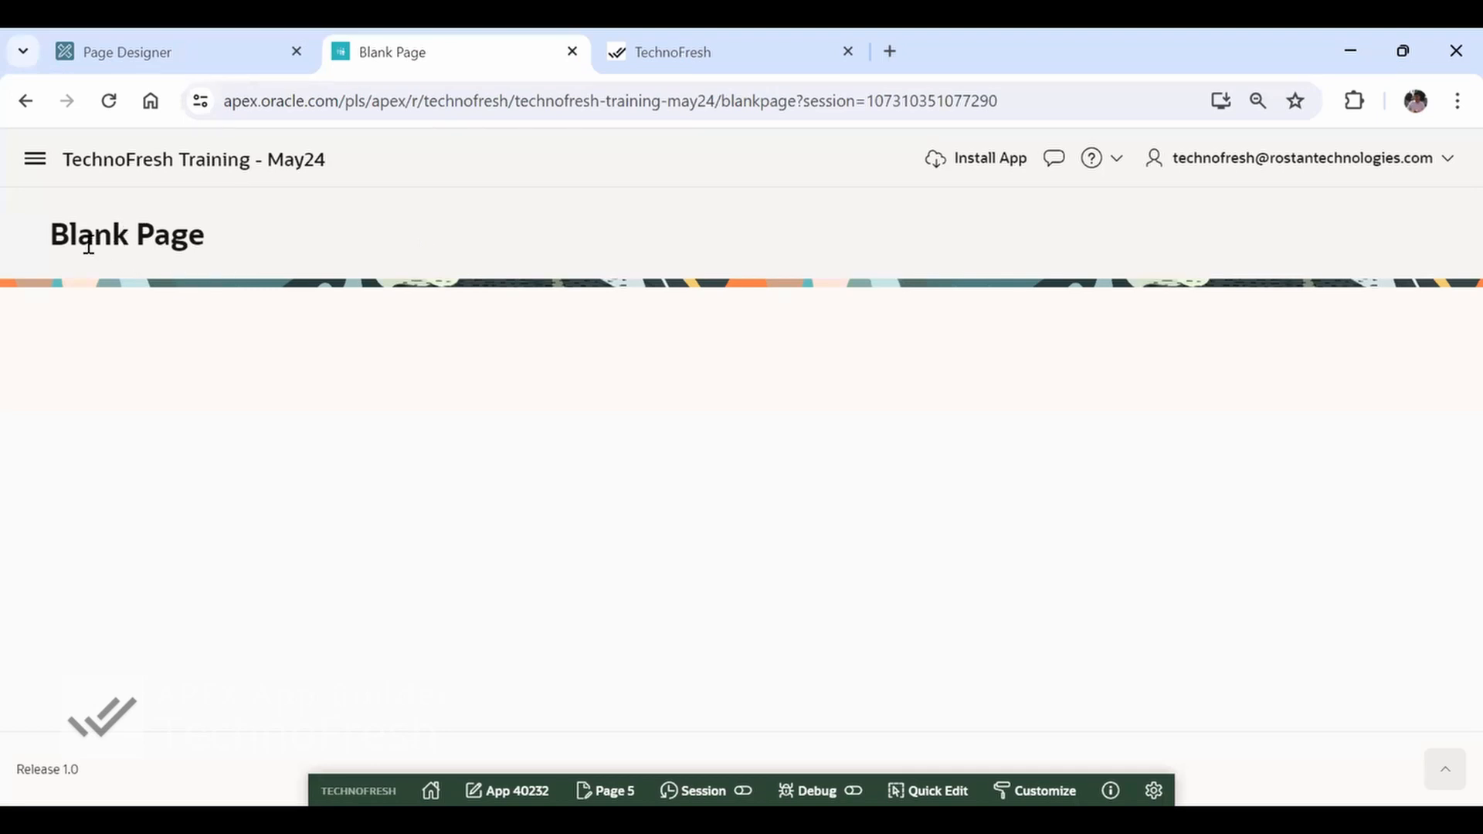
{"action": "left_click_drag", "start_coordinate": [53, 236], "coordinate": [197, 228]}
{"action": "key", "text": "ctrl+shift+Tab"}
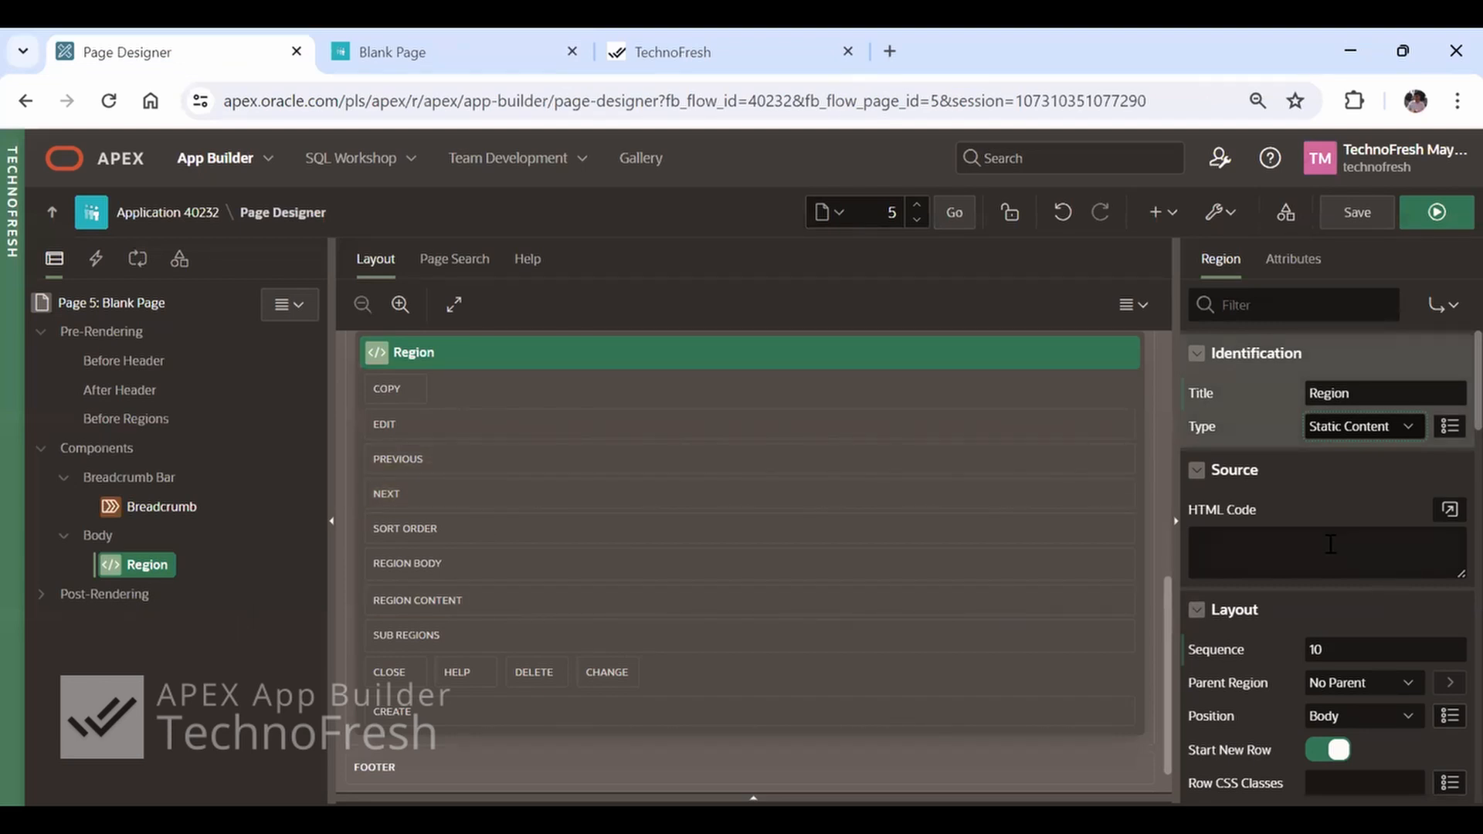
{"action": "left_click", "coordinate": [1364, 428]}
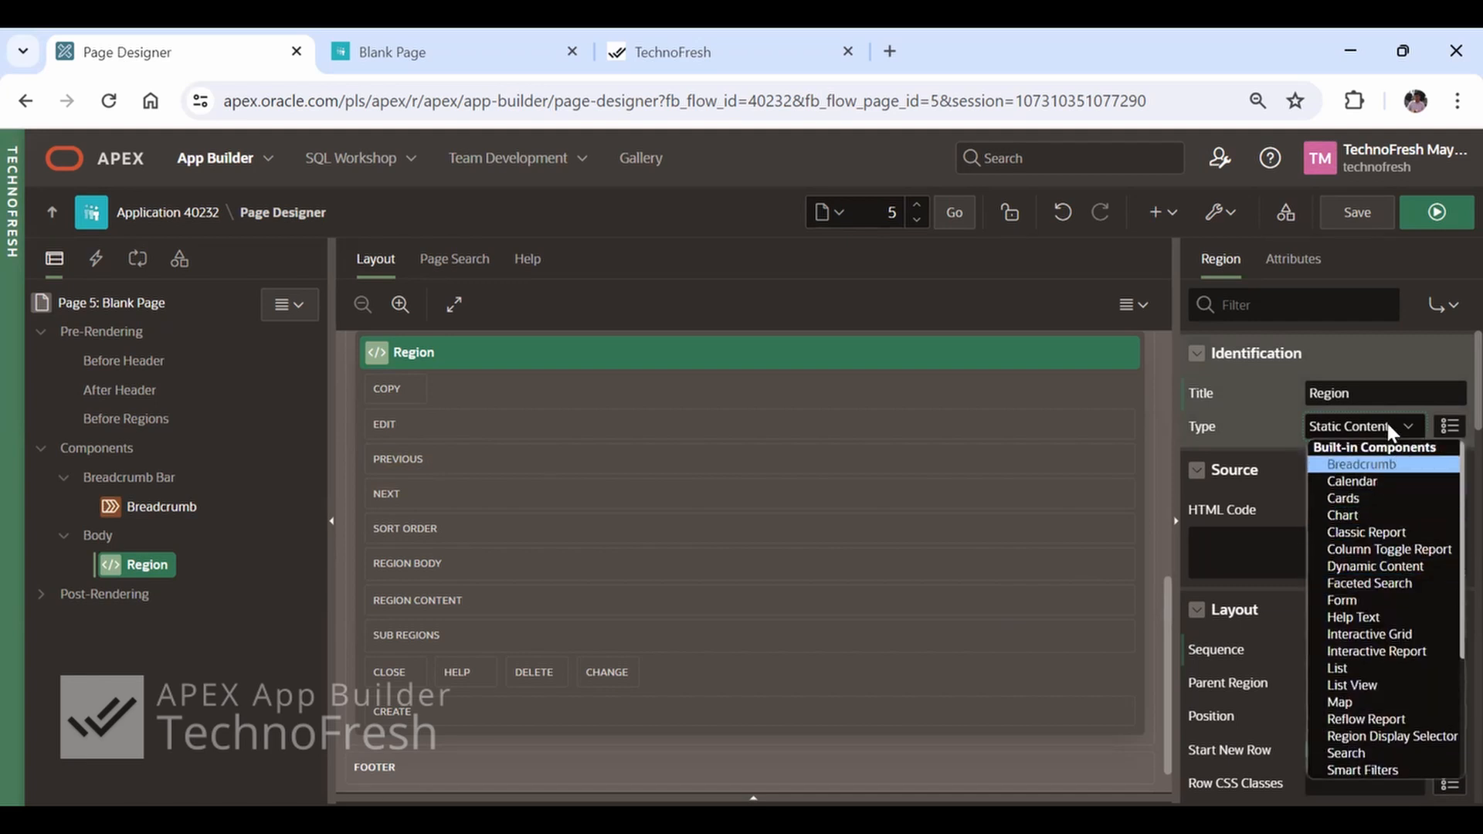
Create a page item inside Region and name it P5_FIRST_NAME
{"action": "left_click", "coordinate": [144, 571]}
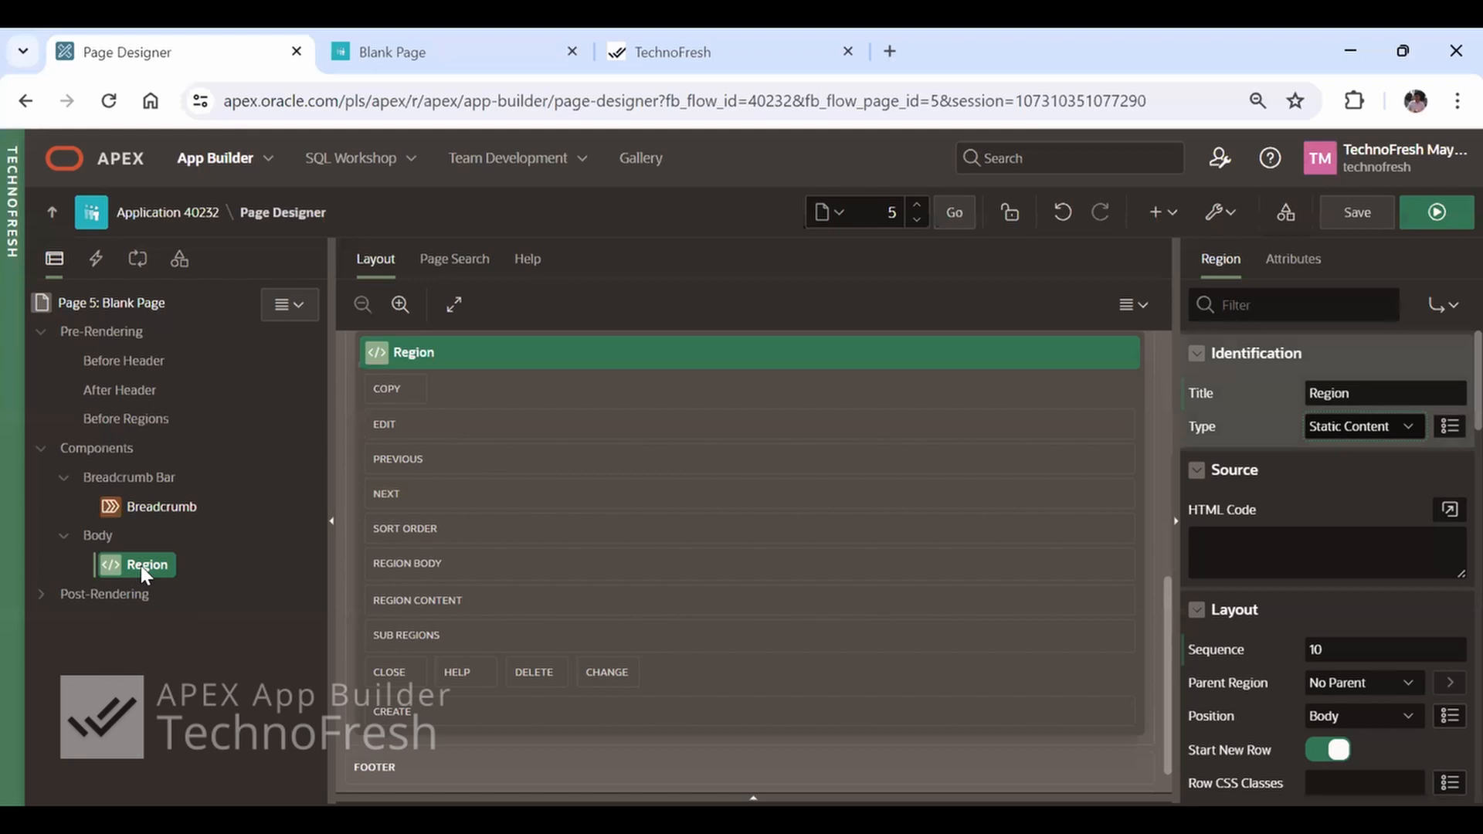
{"action": "right_click", "coordinate": [140, 566]}
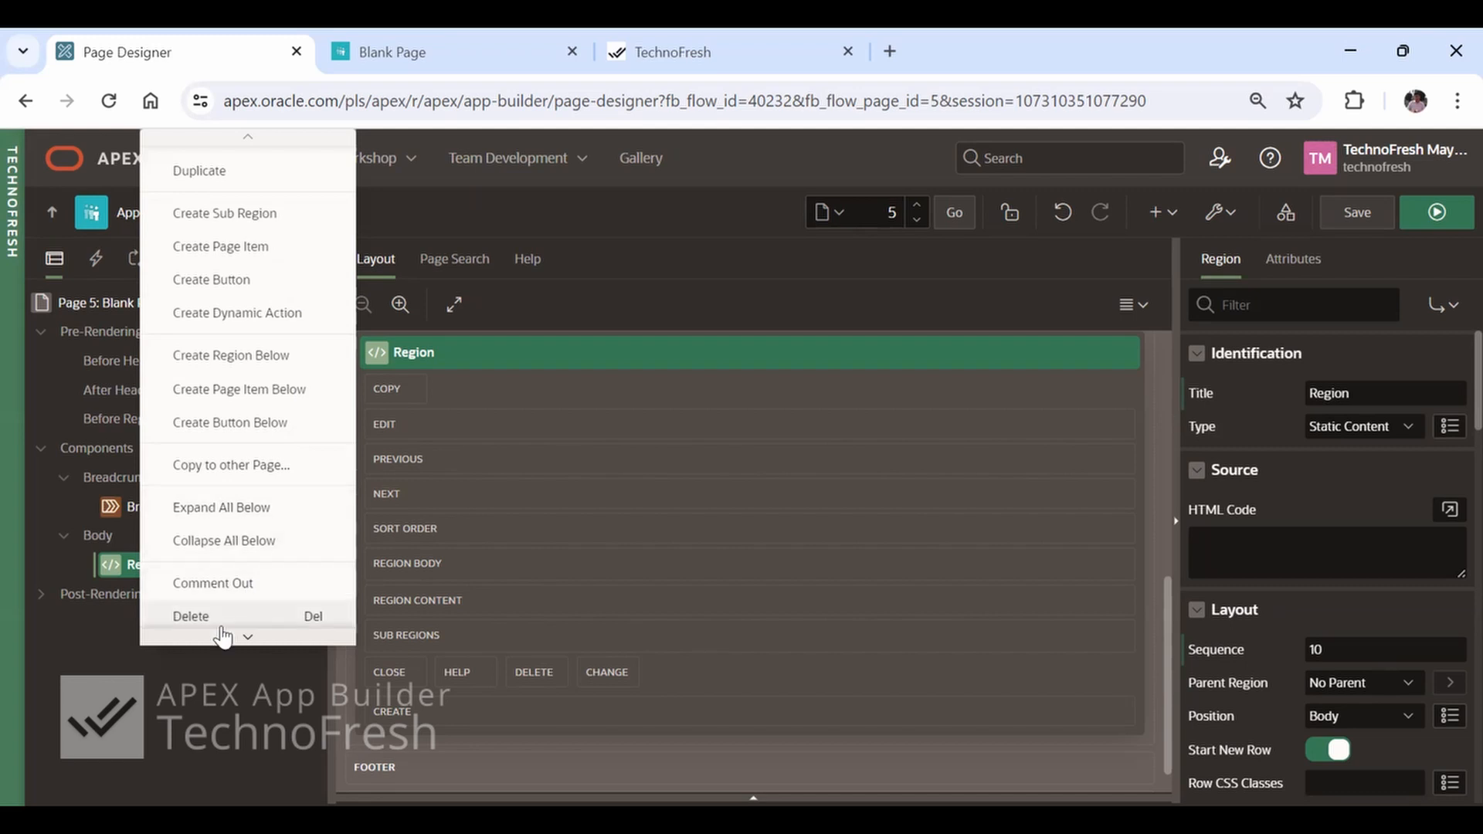
{"action": "left_click", "coordinate": [280, 249]}
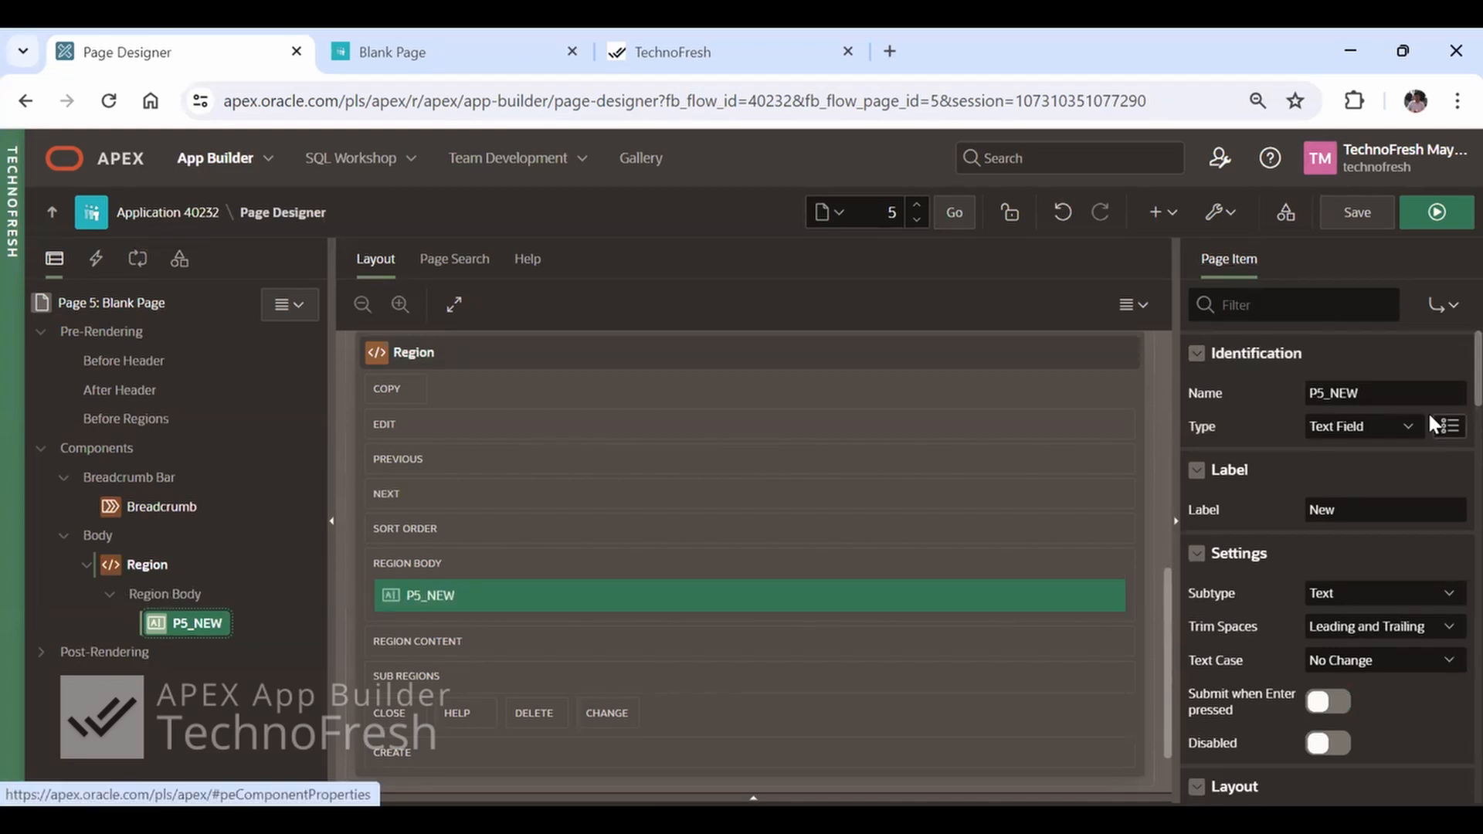
{"action": "left_click", "coordinate": [1403, 395]}
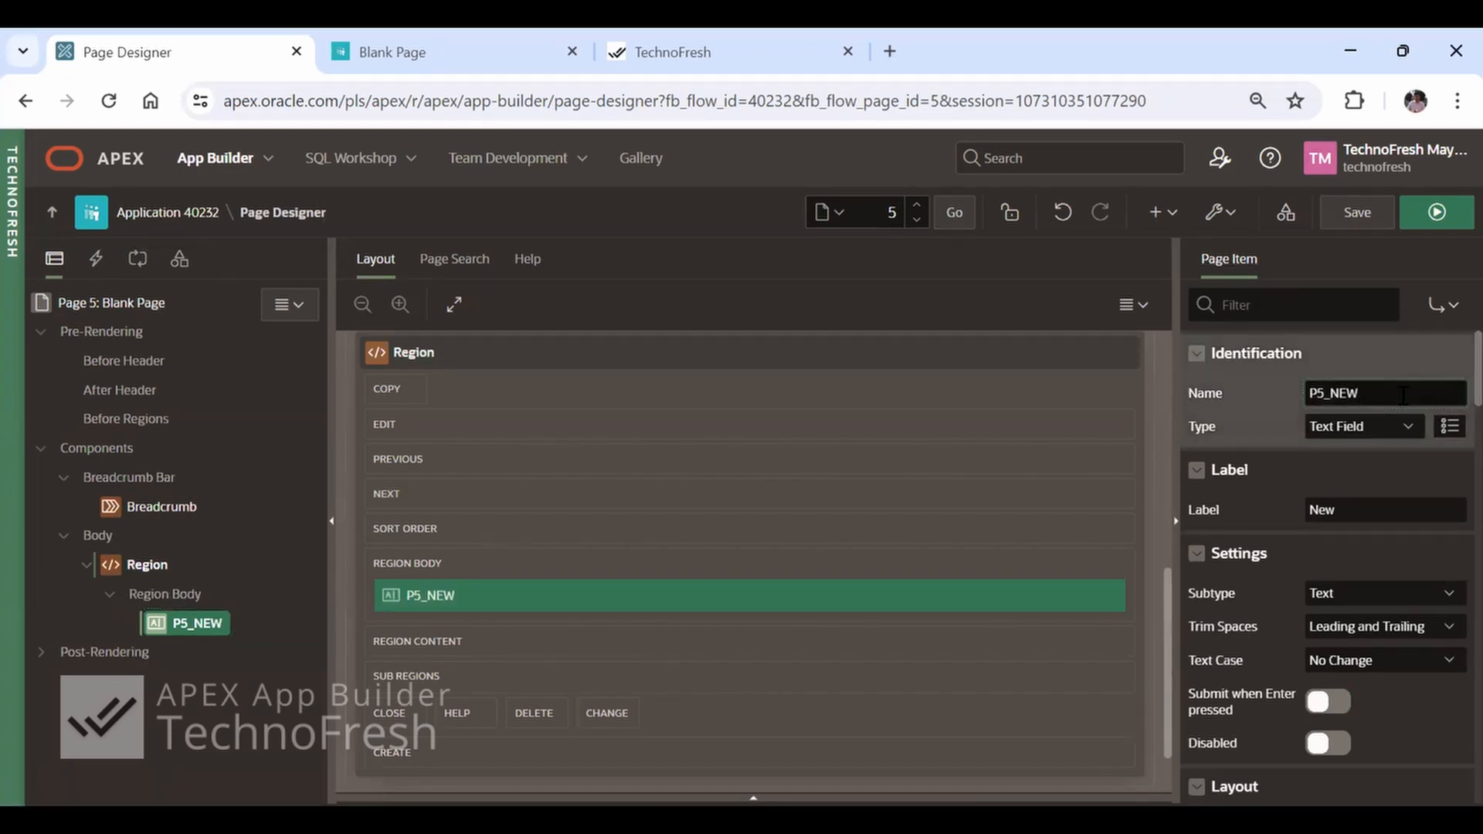
{"action": "key", "text": "BackSpace"}
{"action": "key", "text": "BackSpace"}
{"action": "key", "text": "BackSpace"}
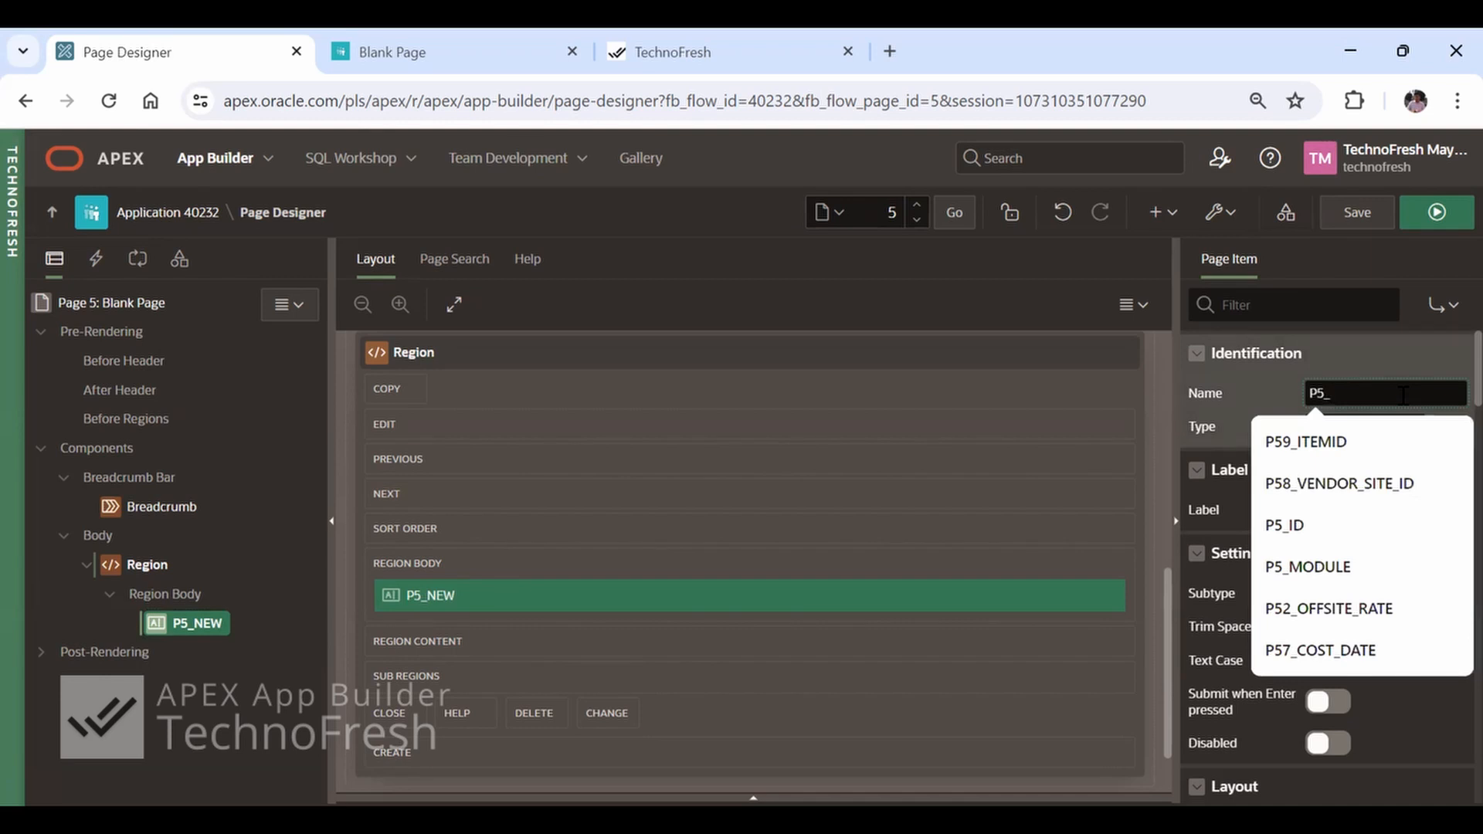
{"action": "type", "text": "M"}
{"action": "key", "text": "BackSpace"}
{"action": "type", "text": "FIRST_"}
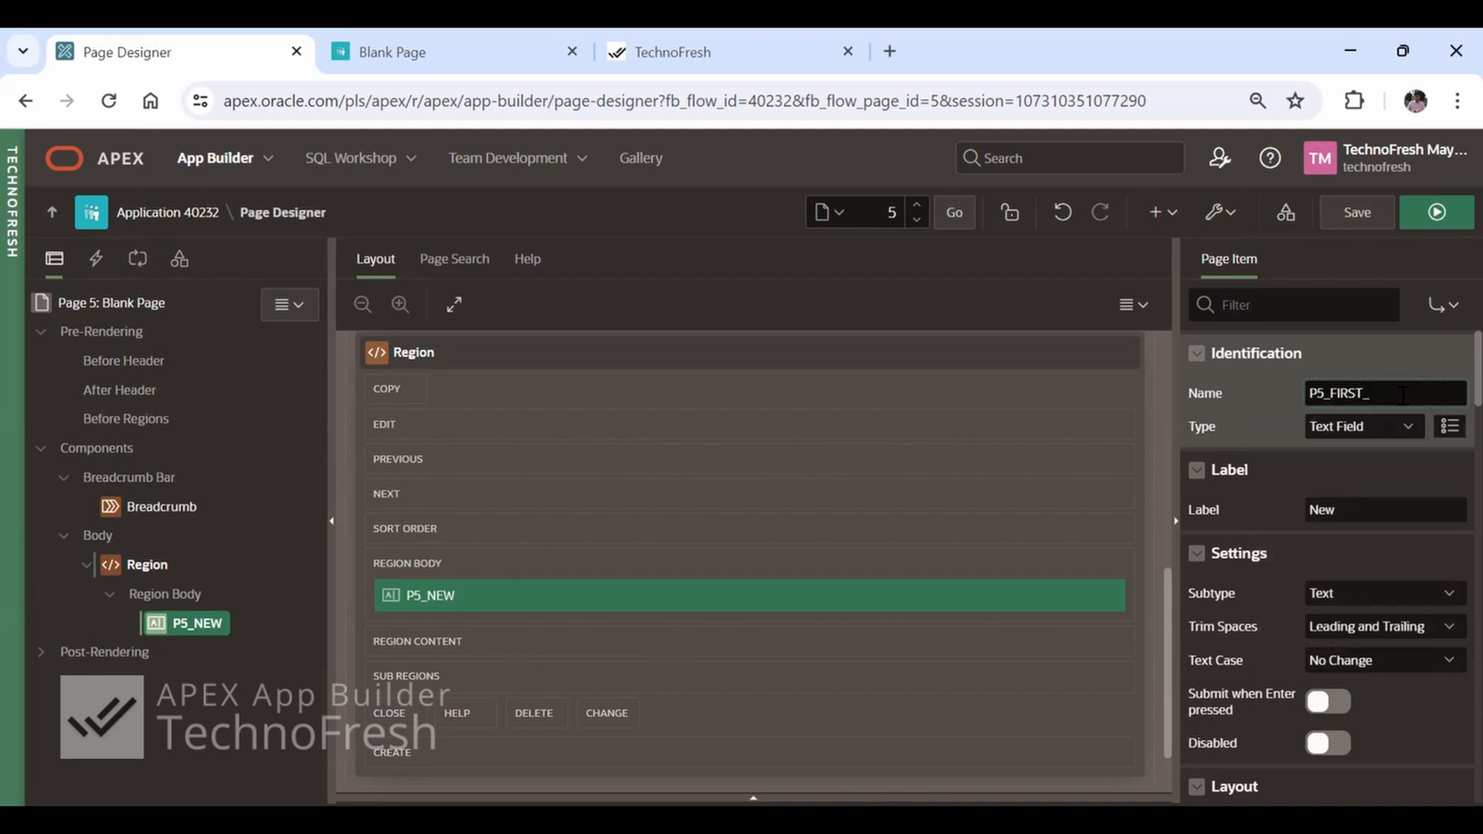
{"action": "type", "text": "NAME"}
{"action": "key", "text": "Return"}
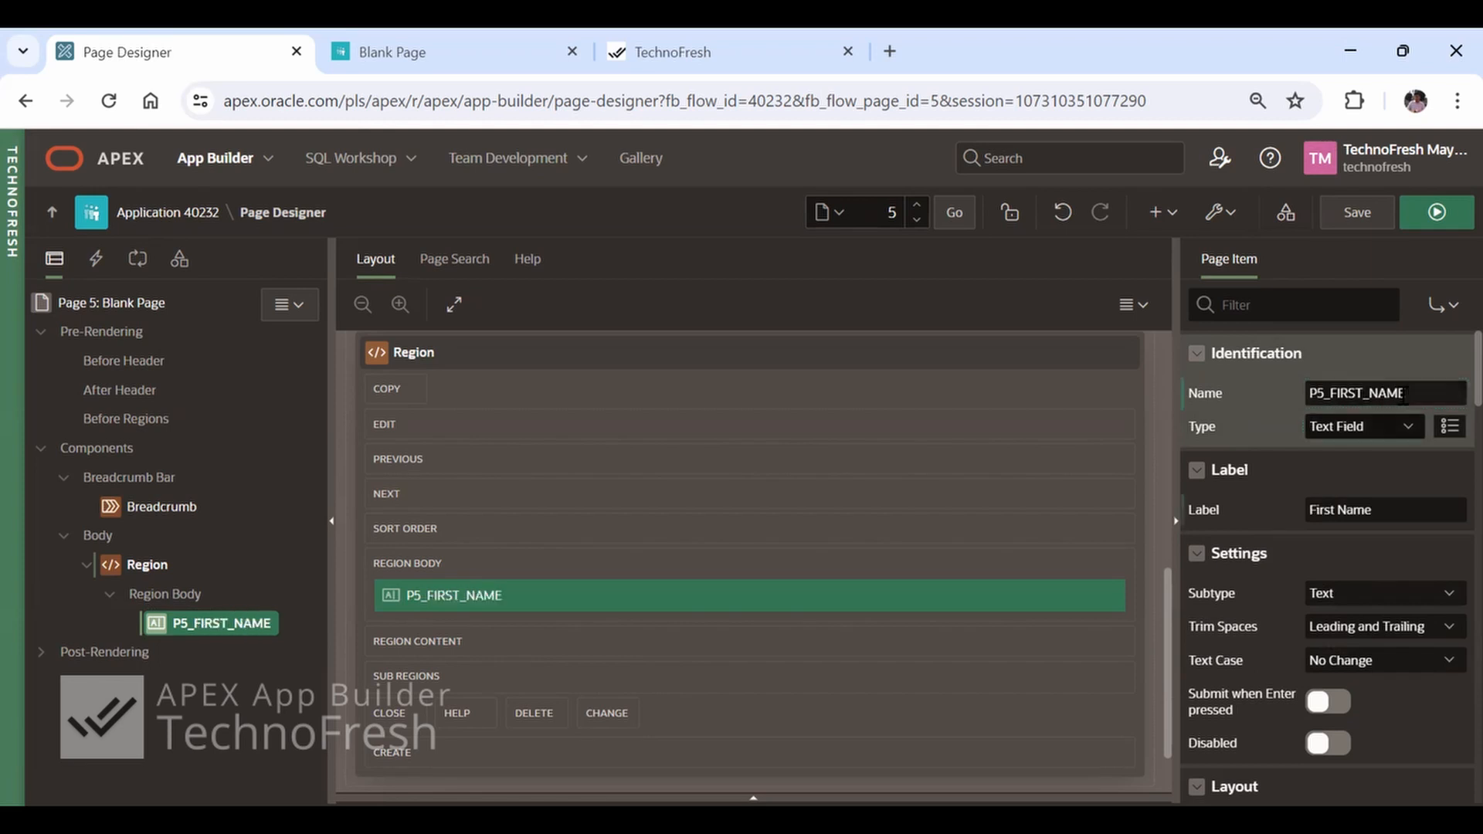
Review the item types available for P5_FIRST_NAME, keep Text Field, and inspect its label and name
{"action": "left_click", "coordinate": [1395, 423]}
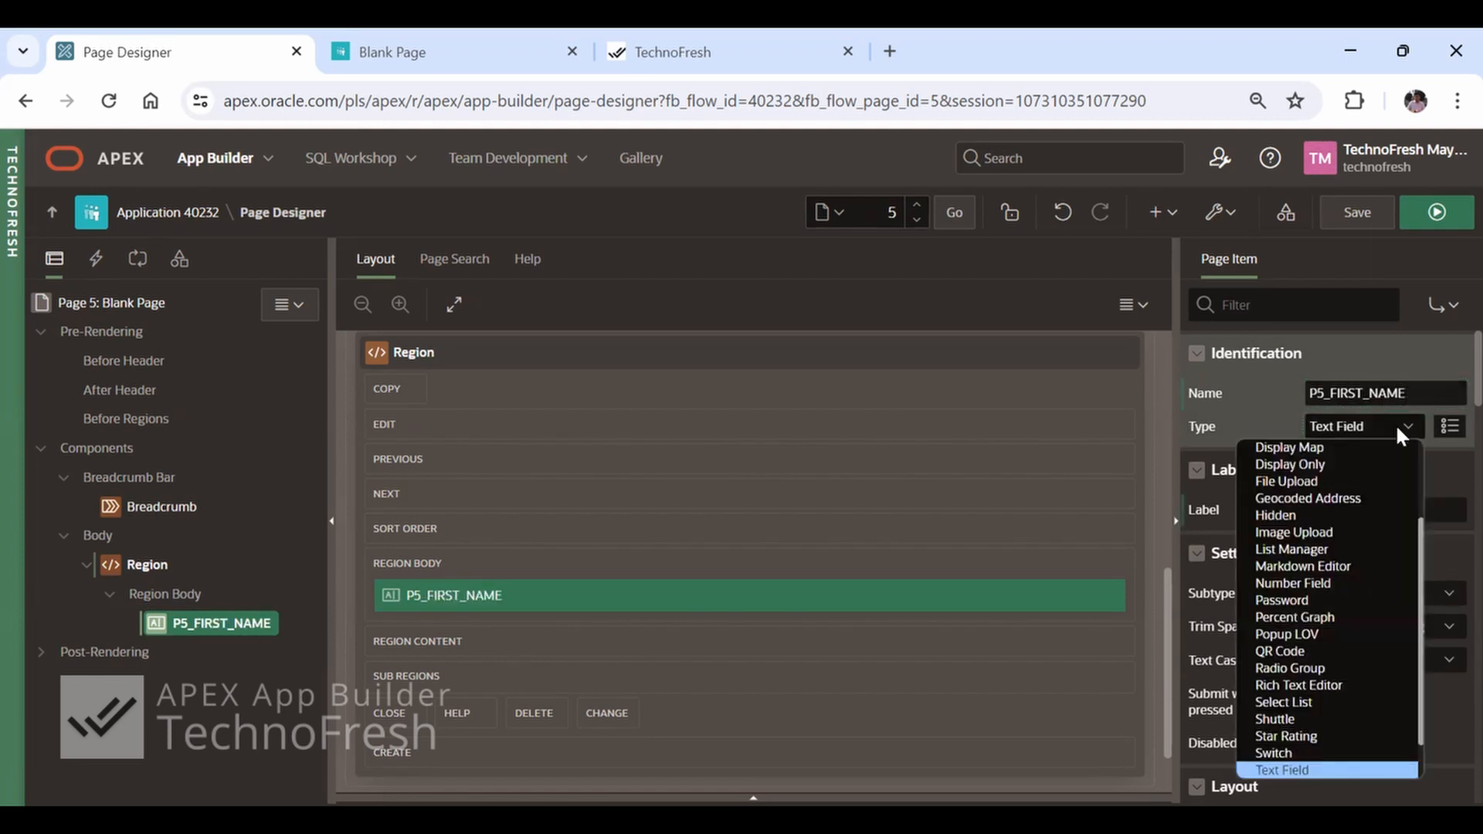
{"action": "scroll", "coordinate": [1358, 494], "scroll_direction": "up", "scroll_amount": 4}
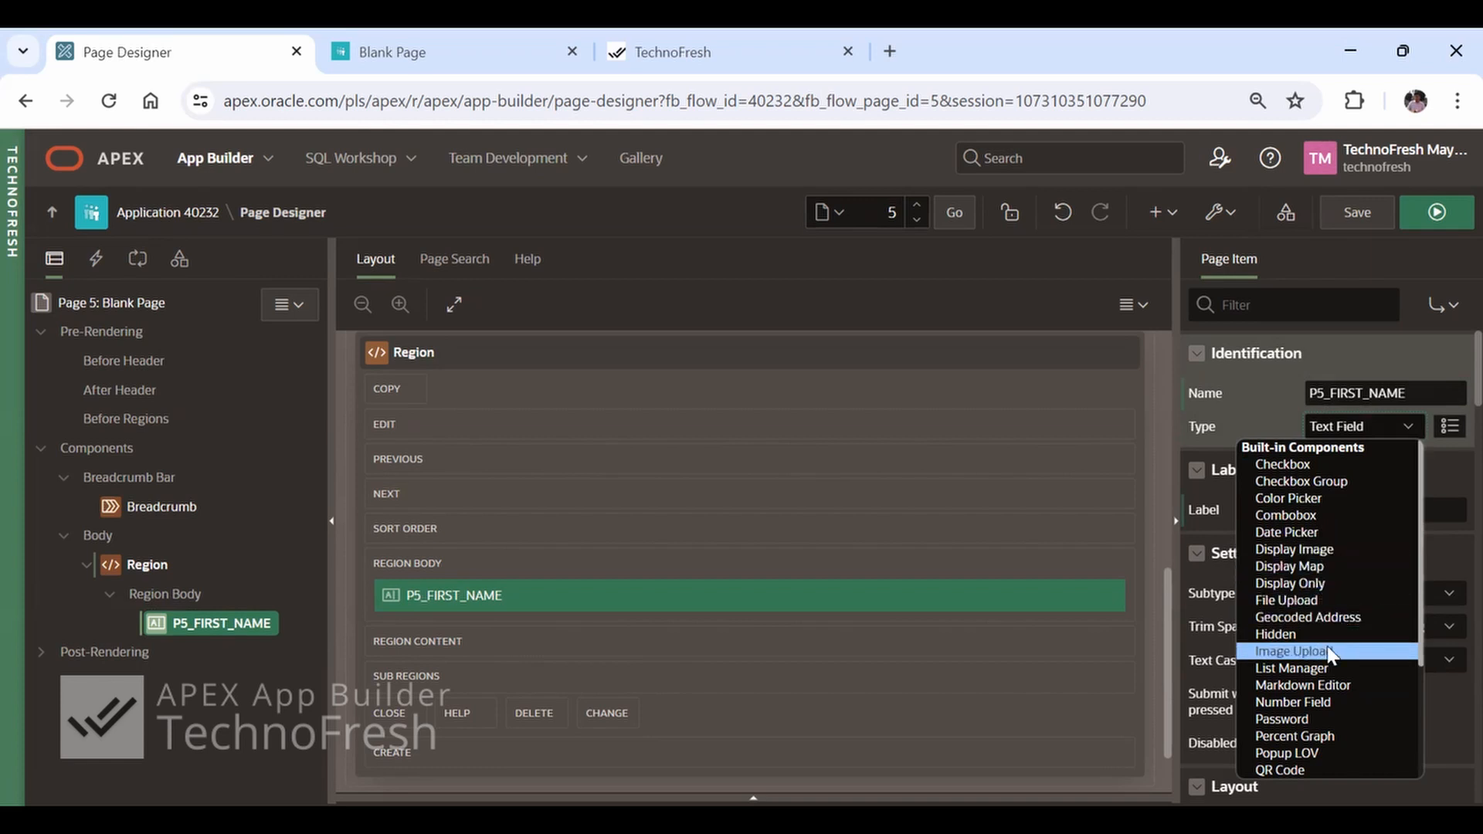
{"action": "scroll", "coordinate": [1327, 647], "scroll_direction": "down", "scroll_amount": 2}
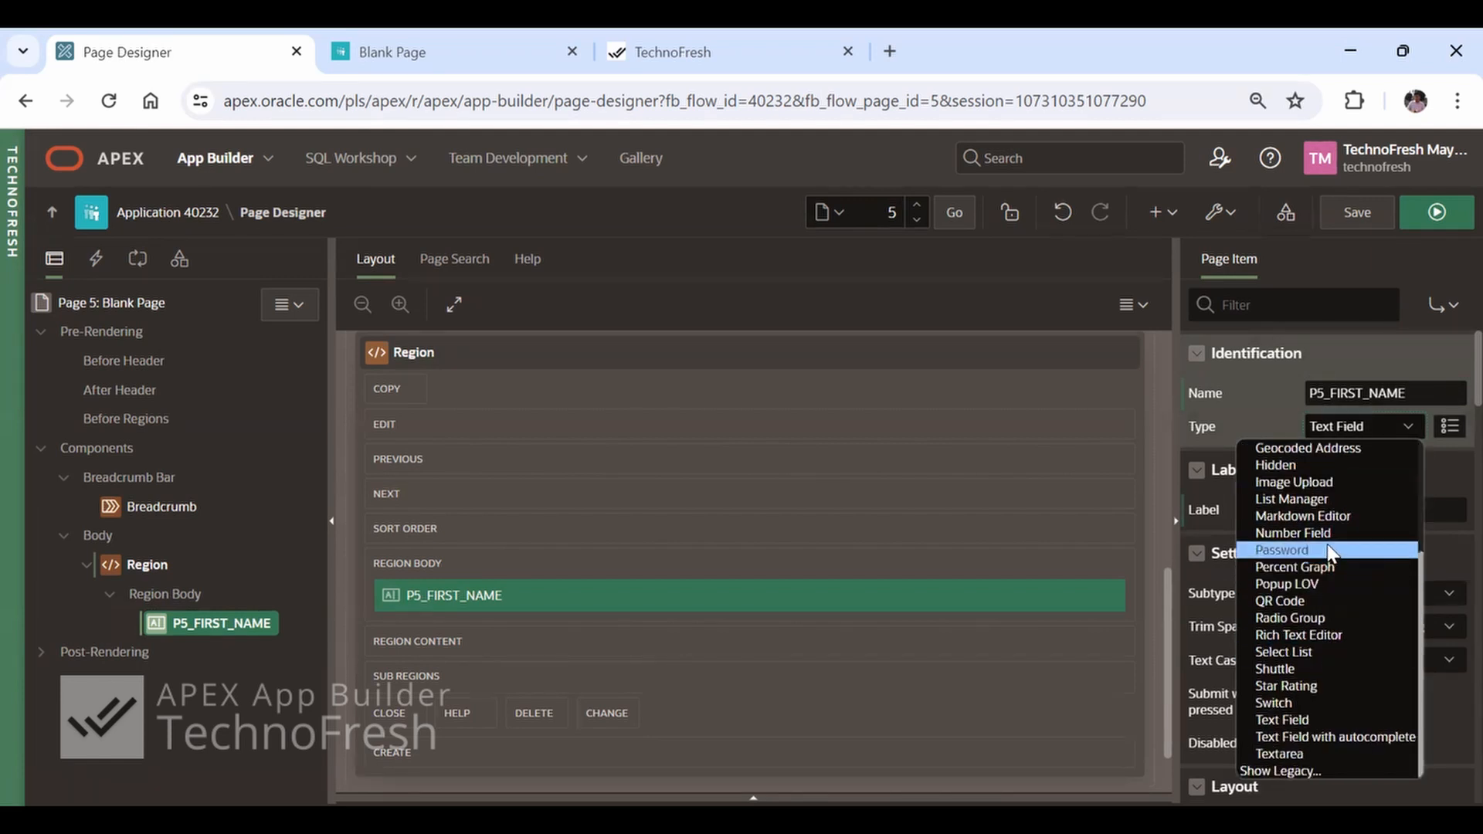
{"action": "left_click", "coordinate": [1321, 720]}
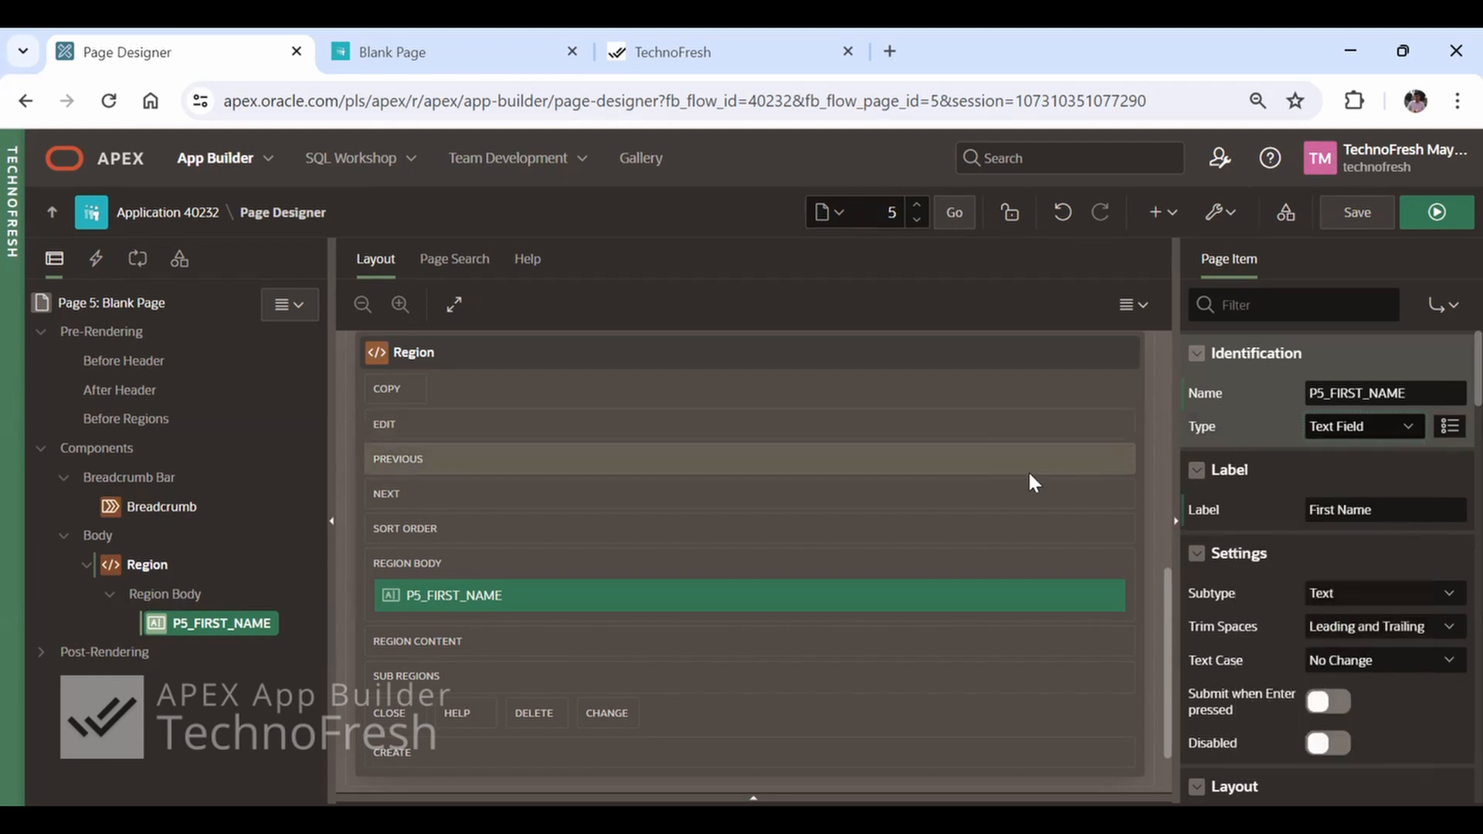
{"action": "left_click", "coordinate": [1407, 516]}
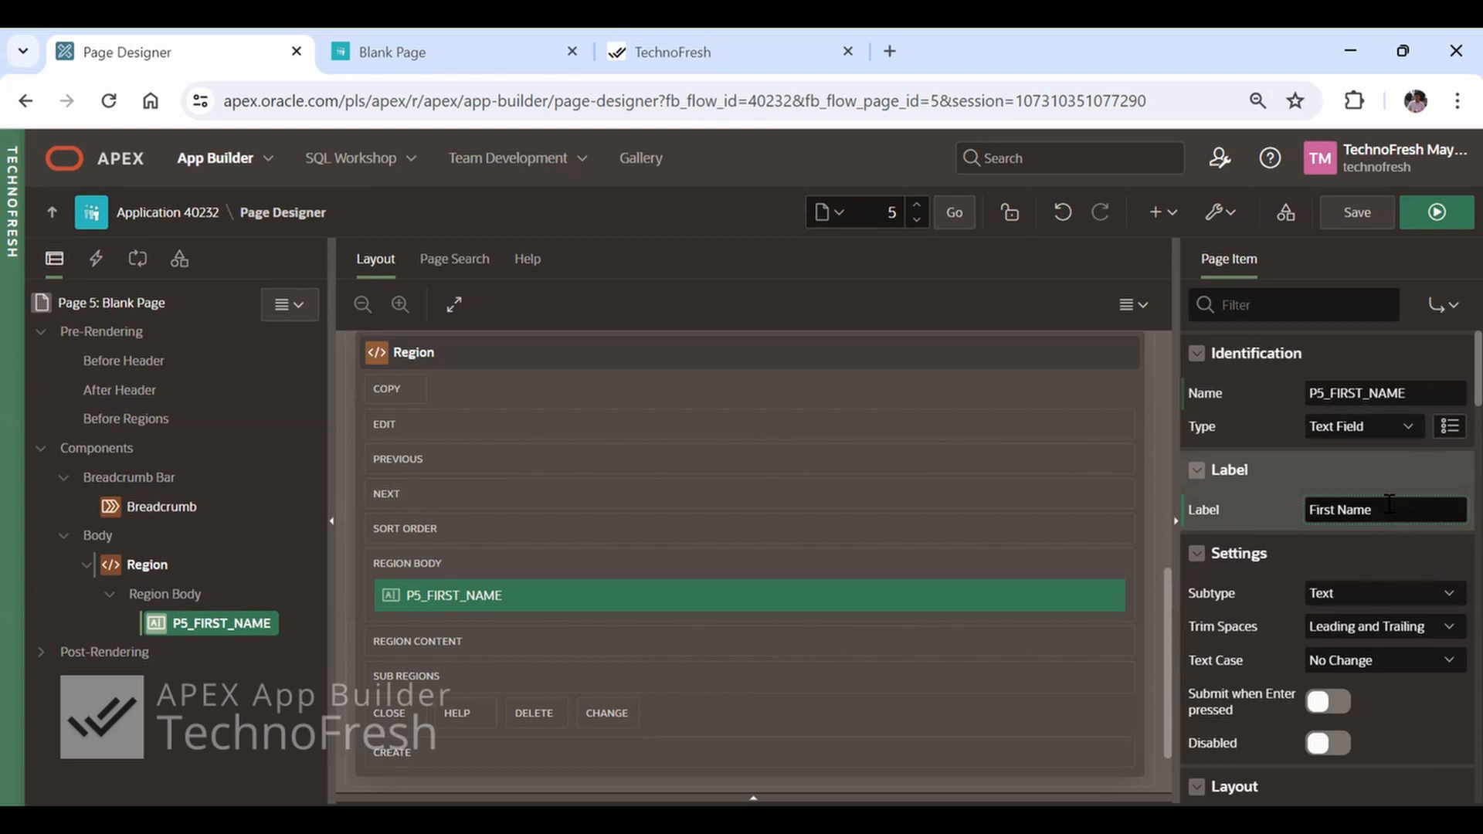
{"action": "left_click", "coordinate": [1409, 395]}
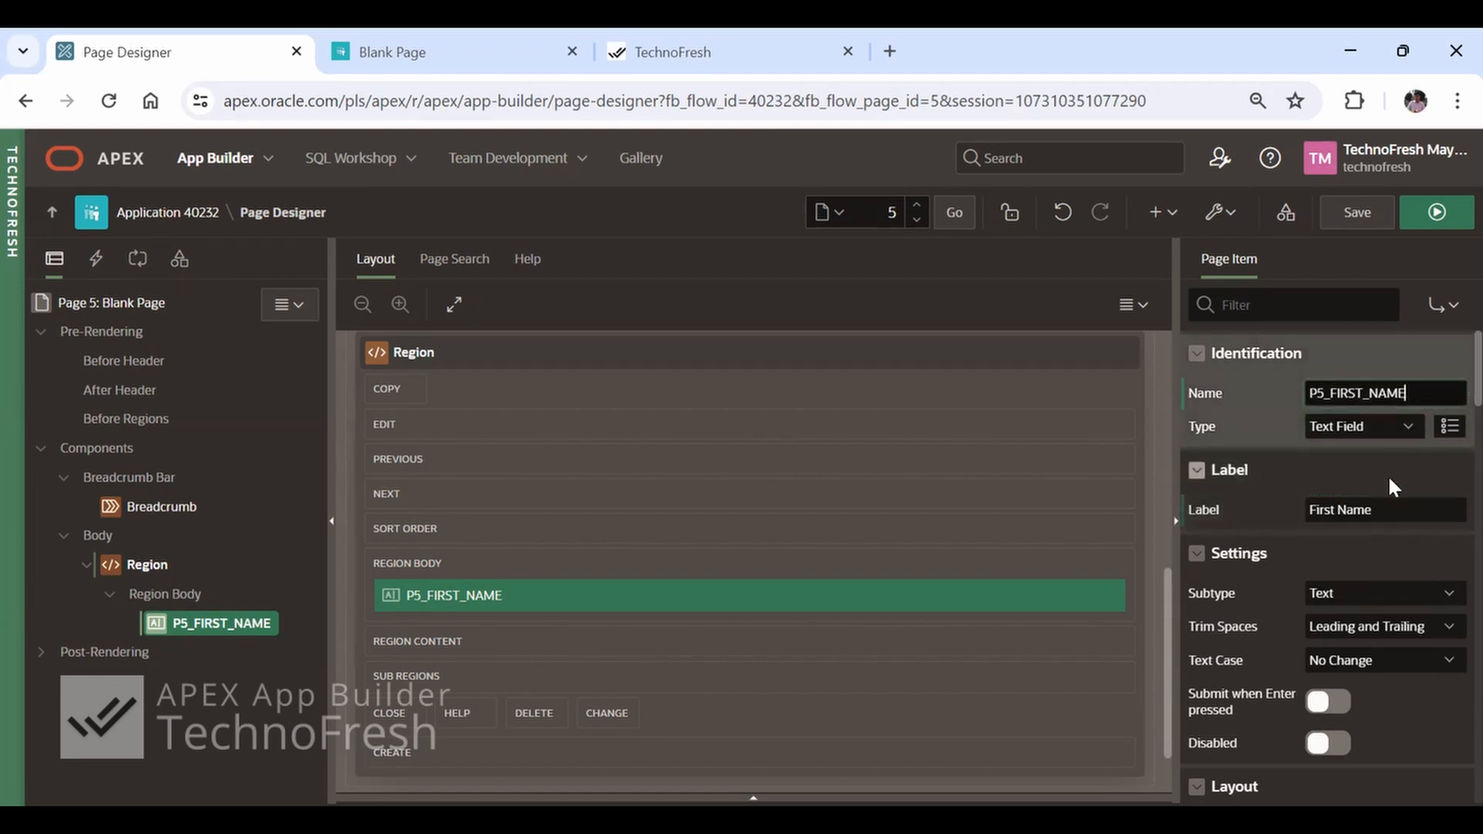
Try the URL subtype on P5_FIRST_NAME, restore Text, and toggle Submit when Enter pressed on and back off
{"action": "left_click", "coordinate": [1408, 593]}
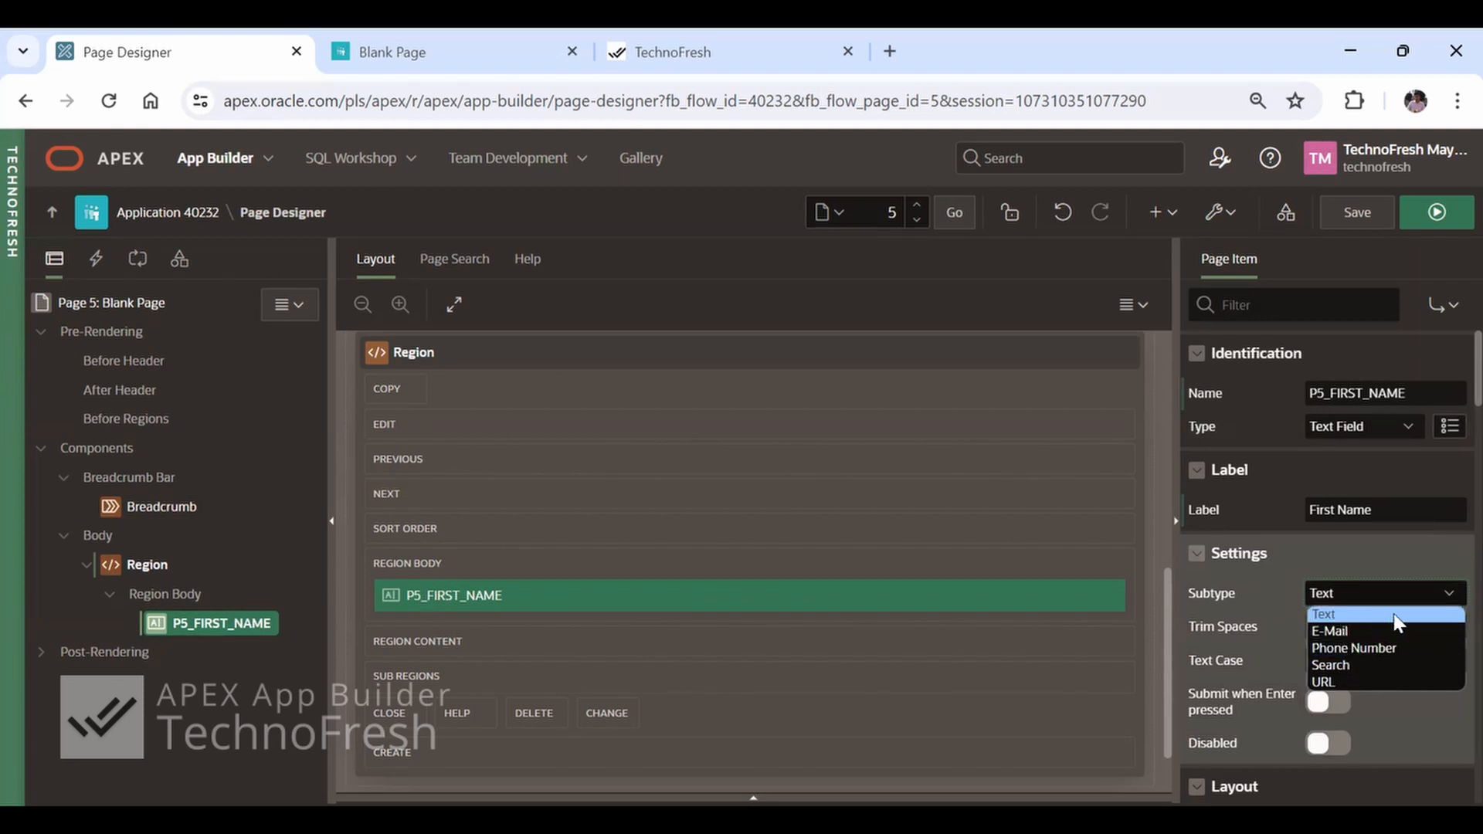
{"action": "left_click", "coordinate": [1340, 680]}
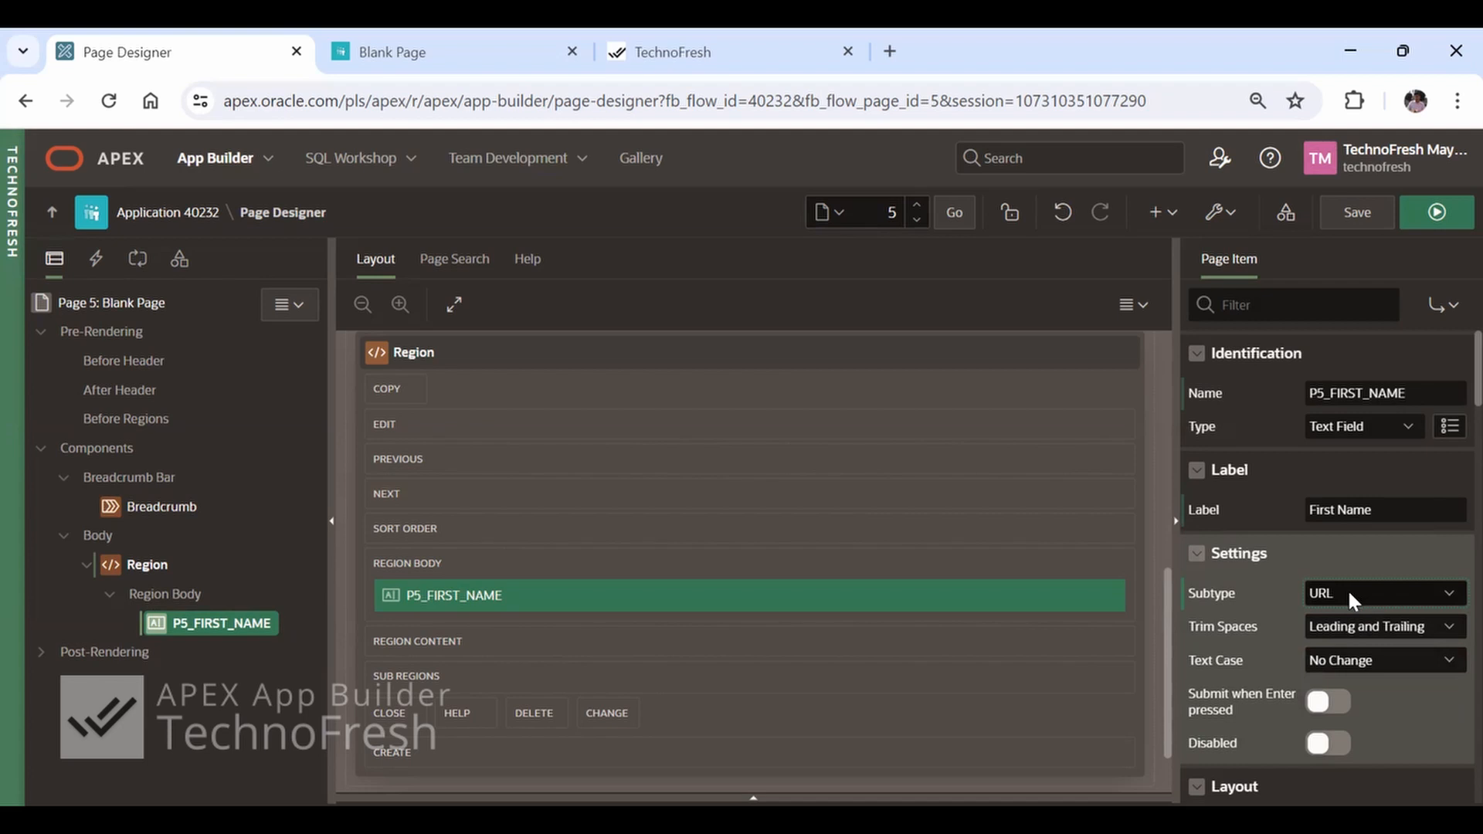
{"action": "left_click", "coordinate": [1350, 595]}
{"action": "left_click", "coordinate": [1354, 615]}
{"action": "left_click", "coordinate": [1322, 704]}
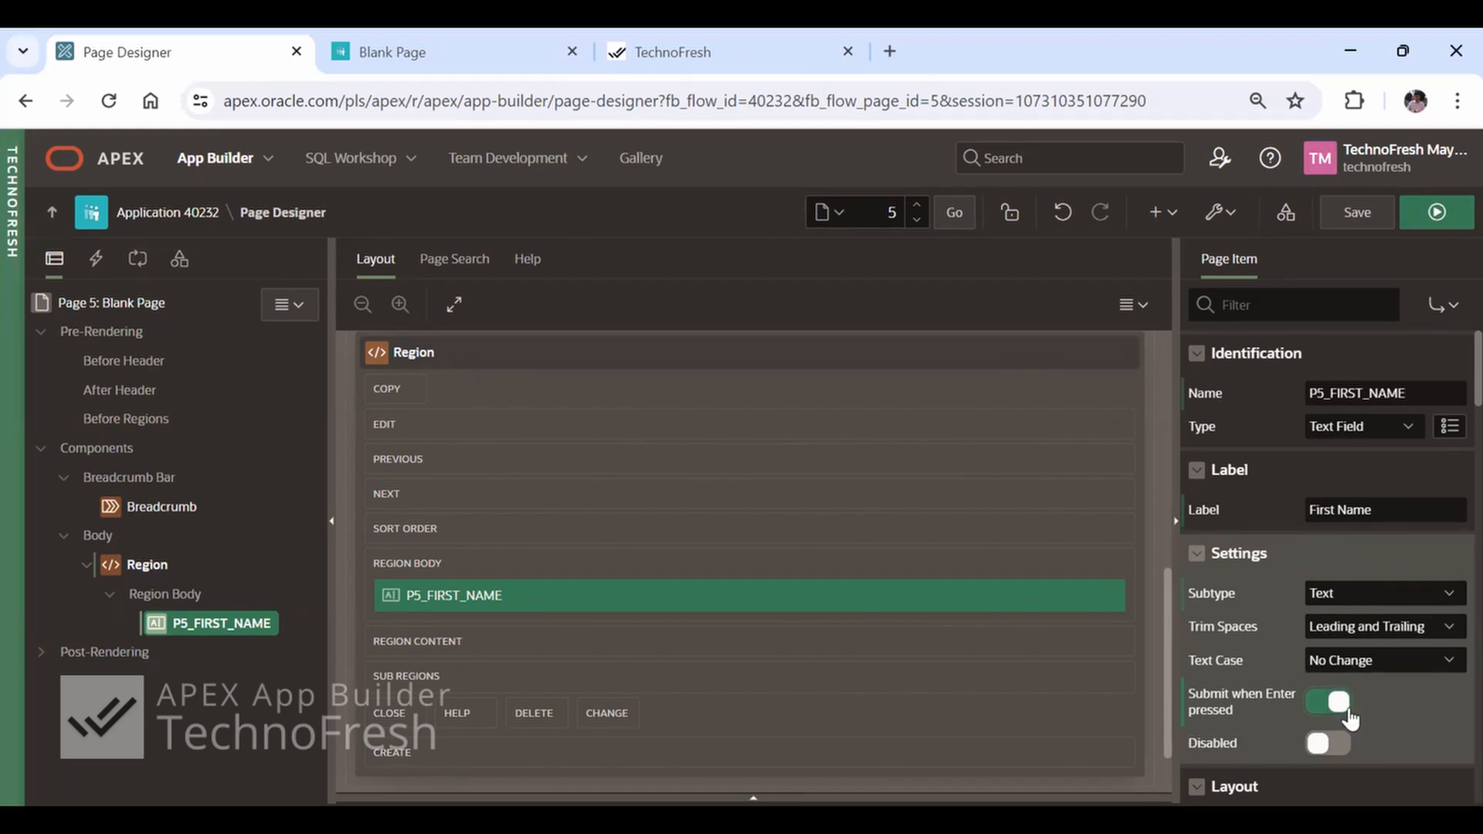
{"action": "left_click", "coordinate": [1322, 703]}
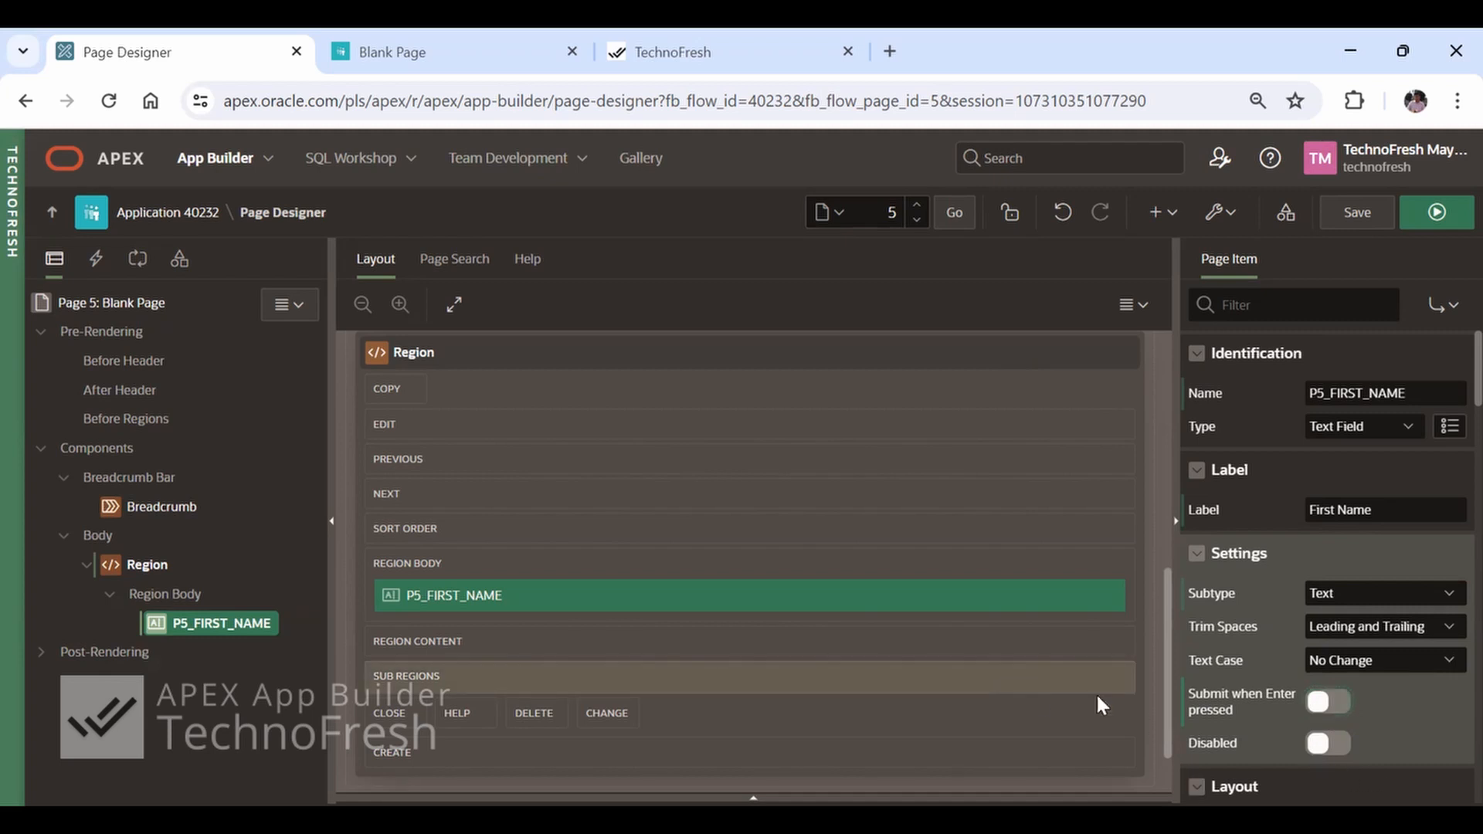
Toggle the Disabled setting of P5_FIRST_NAME on and back off, and look through its Layout properties
{"action": "left_click", "coordinate": [1335, 746]}
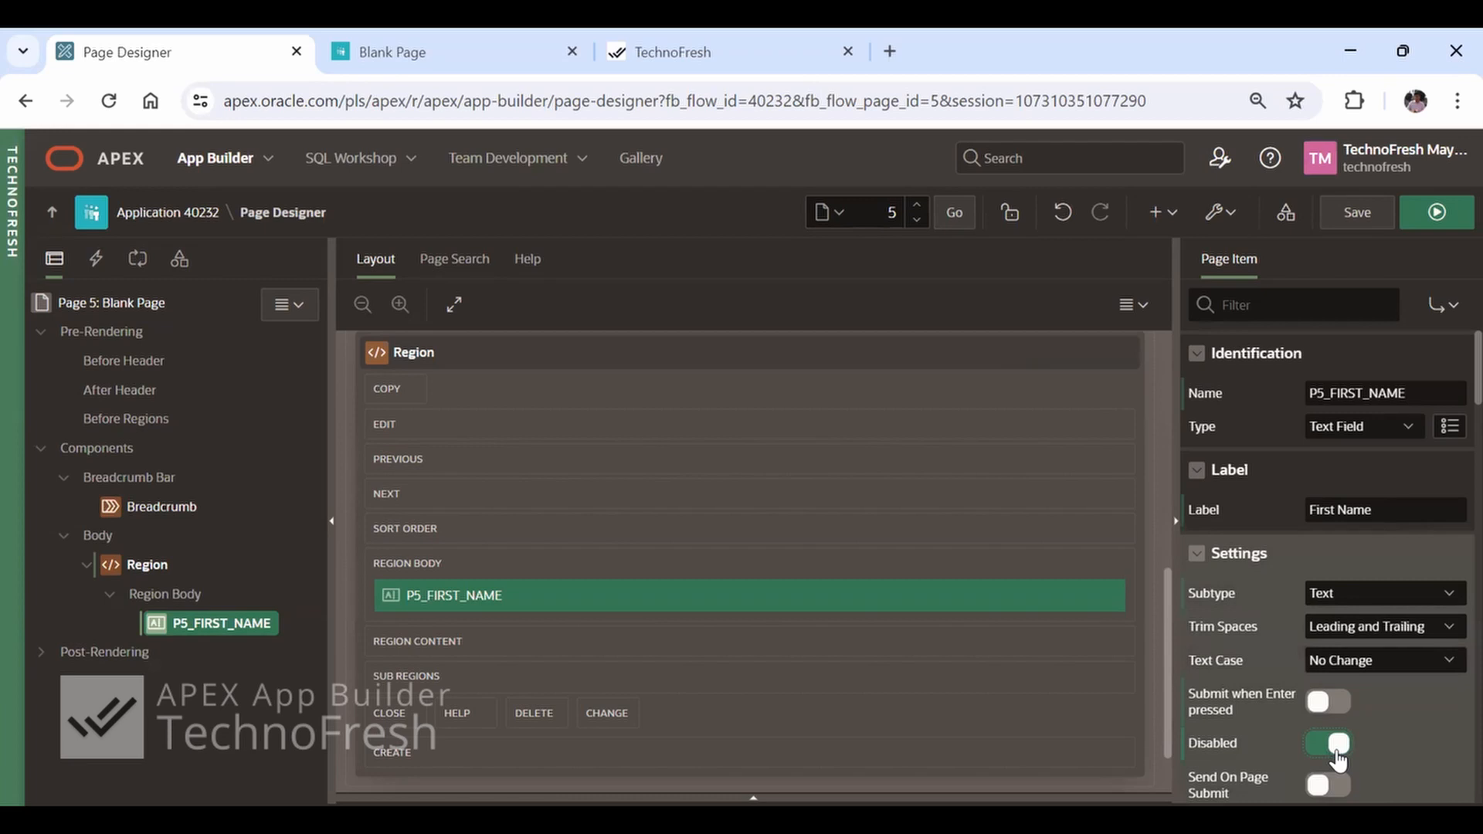
{"action": "scroll", "coordinate": [1338, 761], "scroll_direction": "down", "scroll_amount": 3}
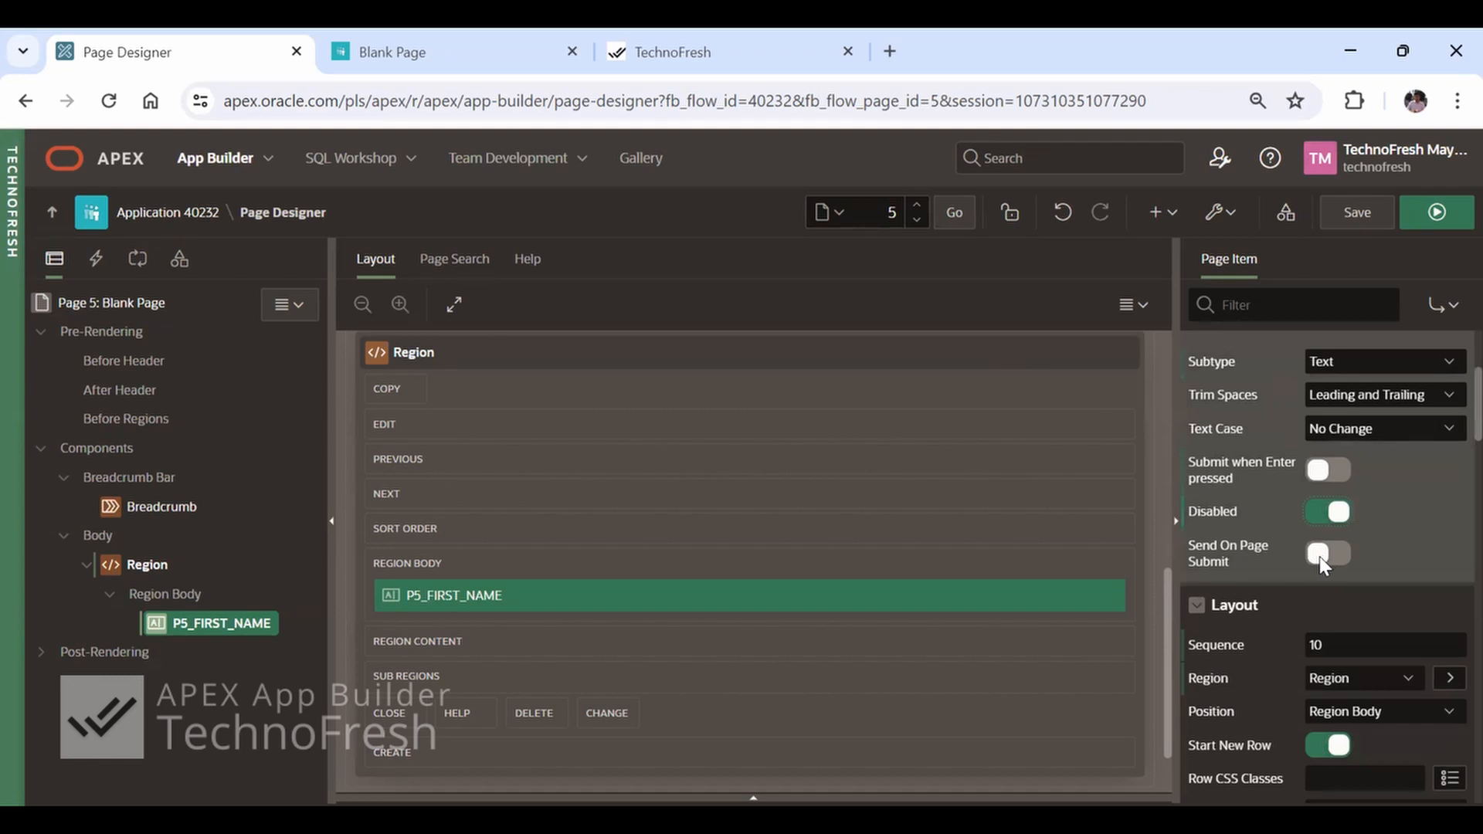
{"action": "left_click", "coordinate": [1334, 513]}
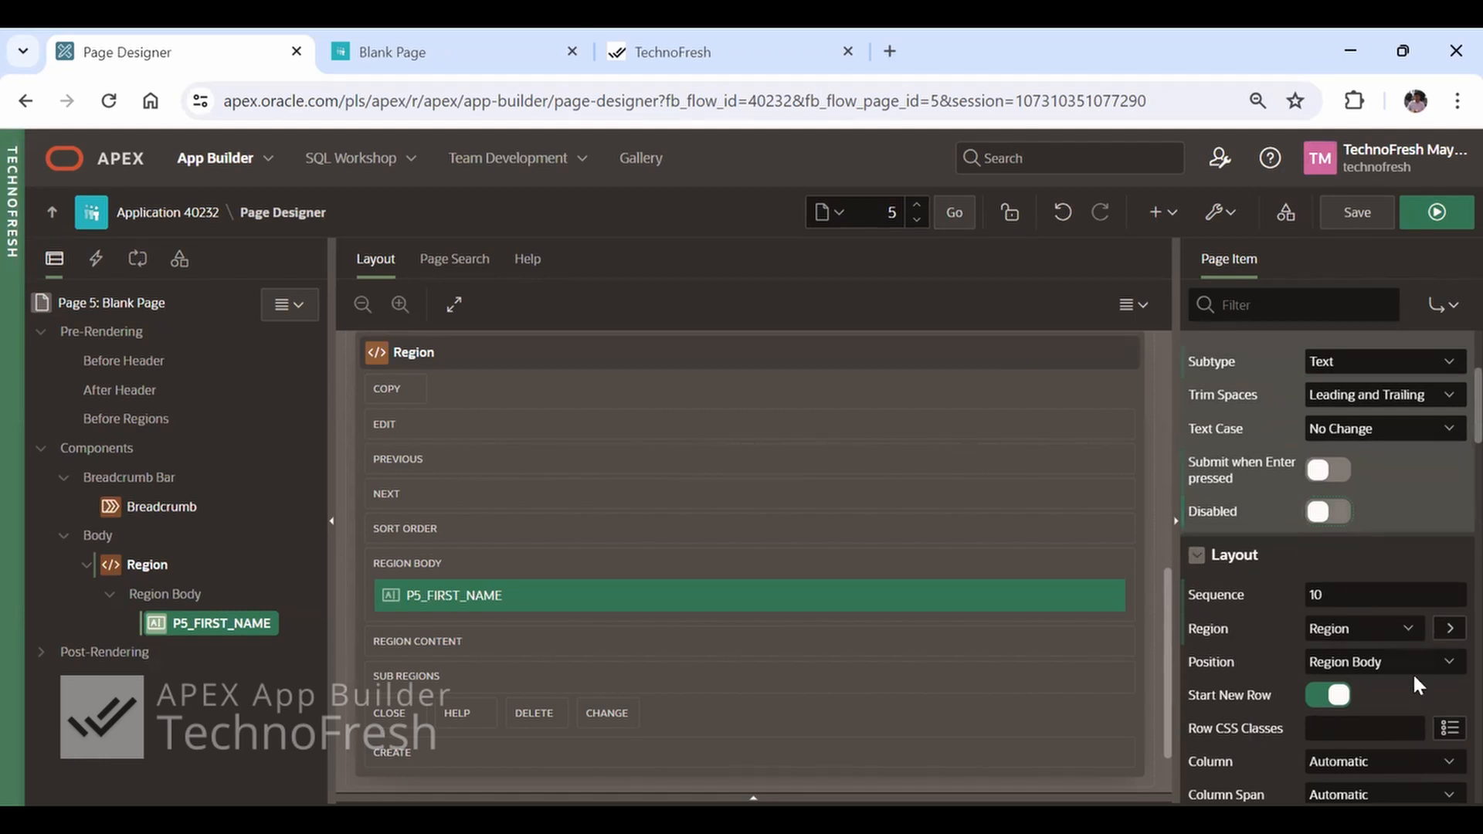
{"action": "scroll", "coordinate": [1413, 675], "scroll_direction": "down", "scroll_amount": 3}
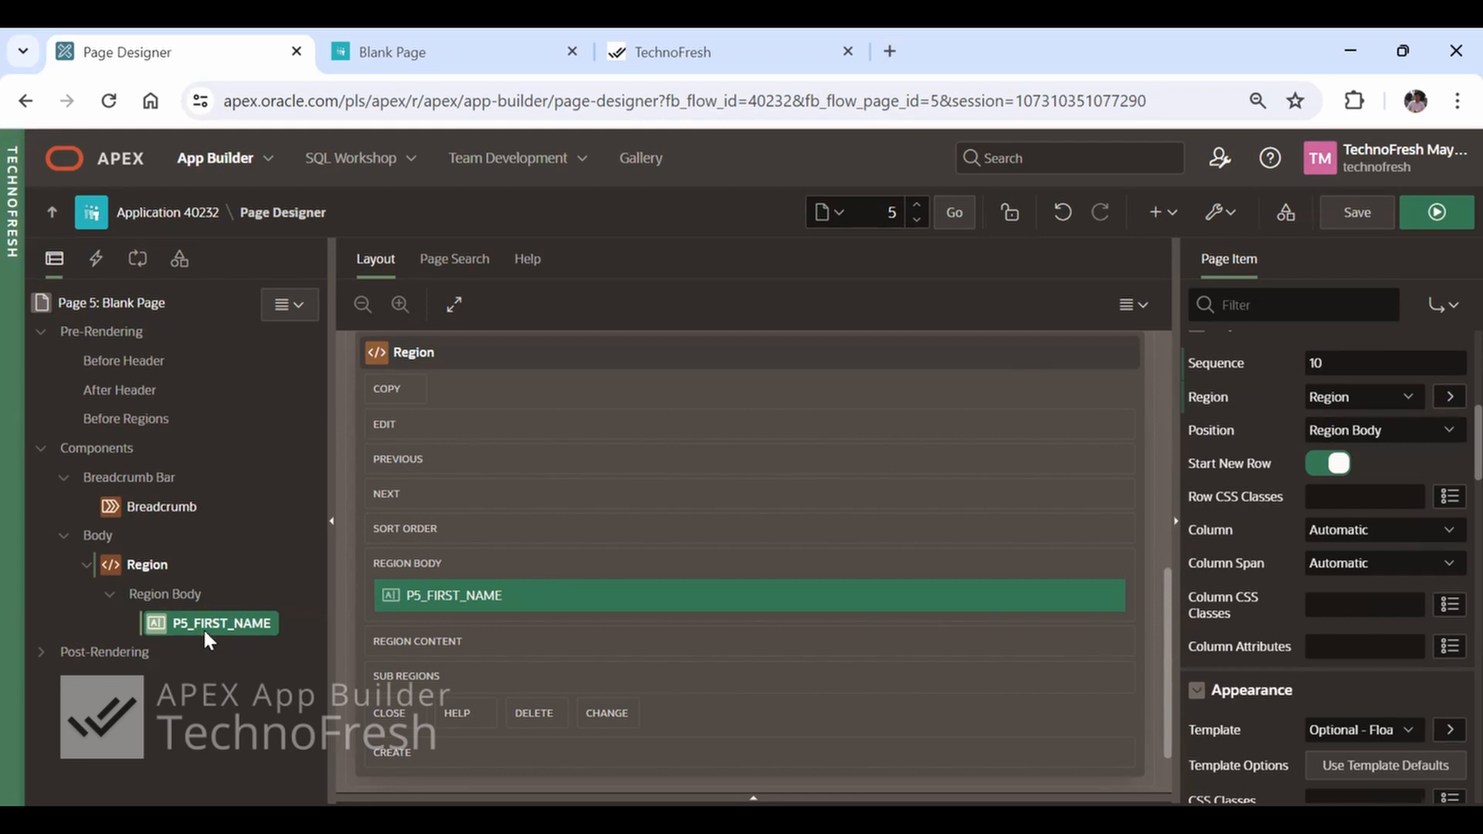
Duplicate the P5_FIRST_NAME page item and inspect the copy's layout sequence
{"action": "right_click", "coordinate": [167, 621]}
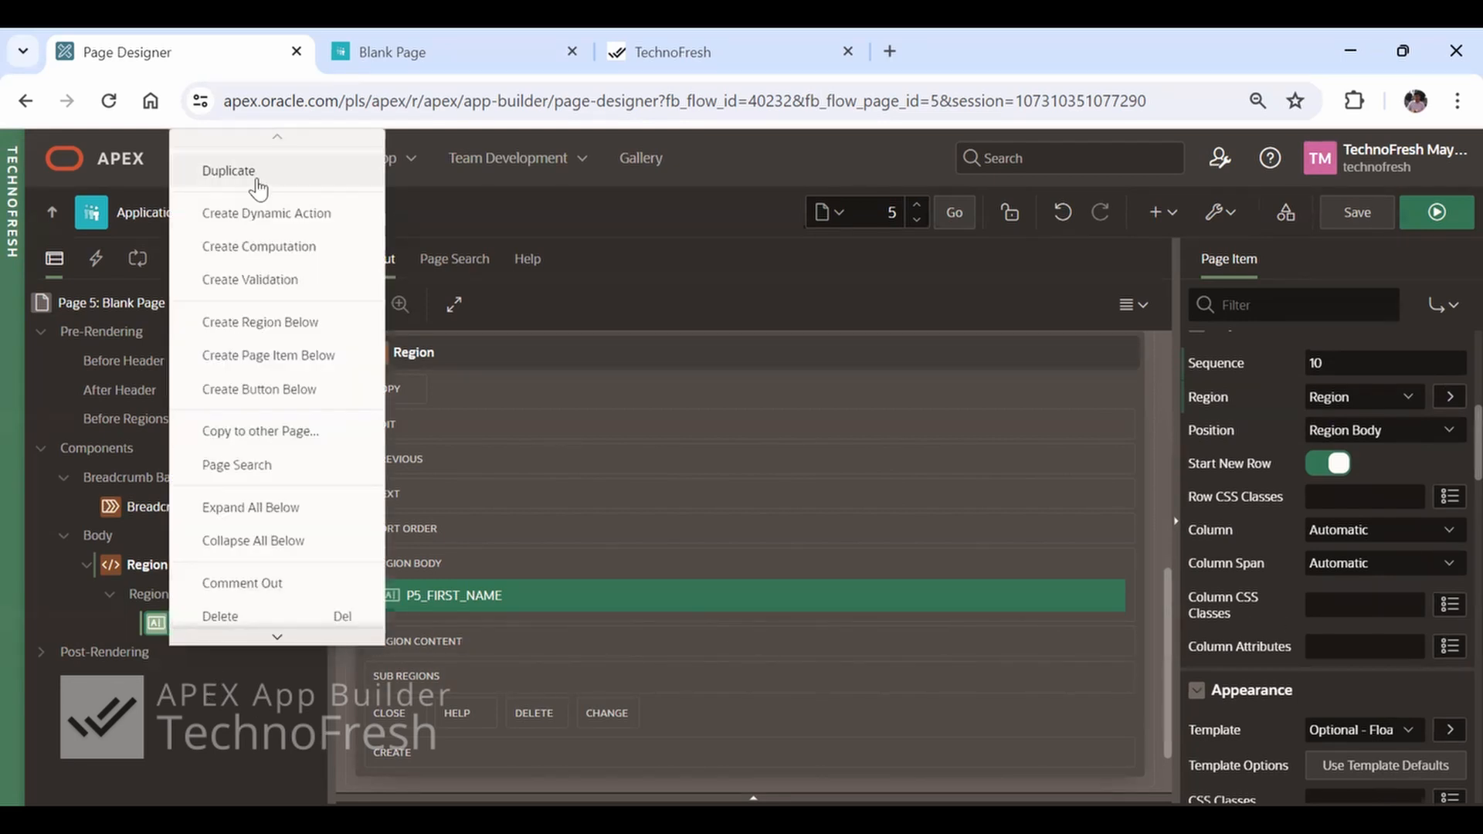
{"action": "left_click", "coordinate": [229, 171]}
{"action": "scroll", "coordinate": [1452, 649], "scroll_direction": "down", "scroll_amount": 3}
{"action": "left_click", "coordinate": [1366, 479]}
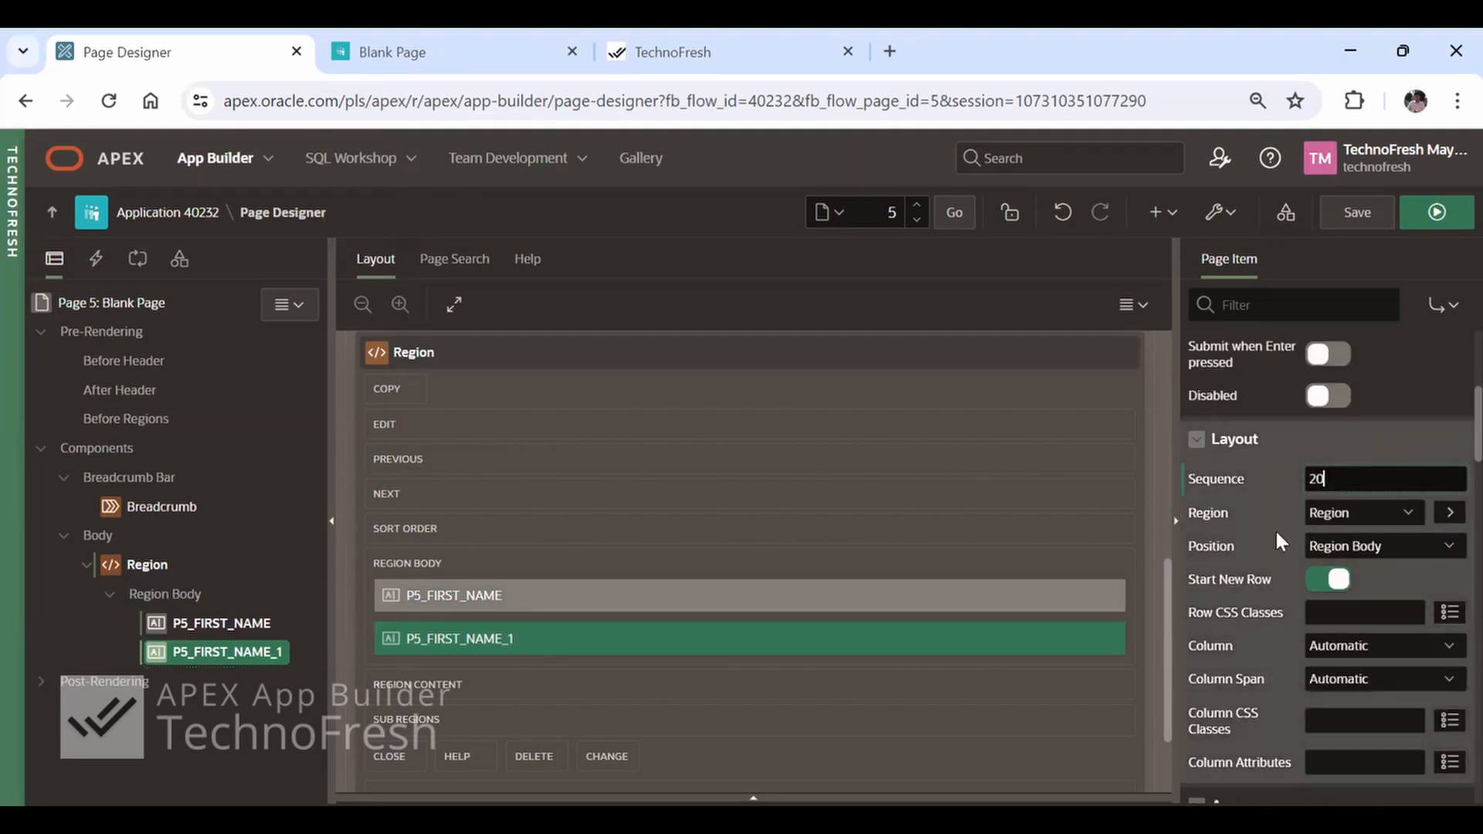
Run the page and check both First Name fields in the region
{"action": "left_click", "coordinate": [1445, 224]}
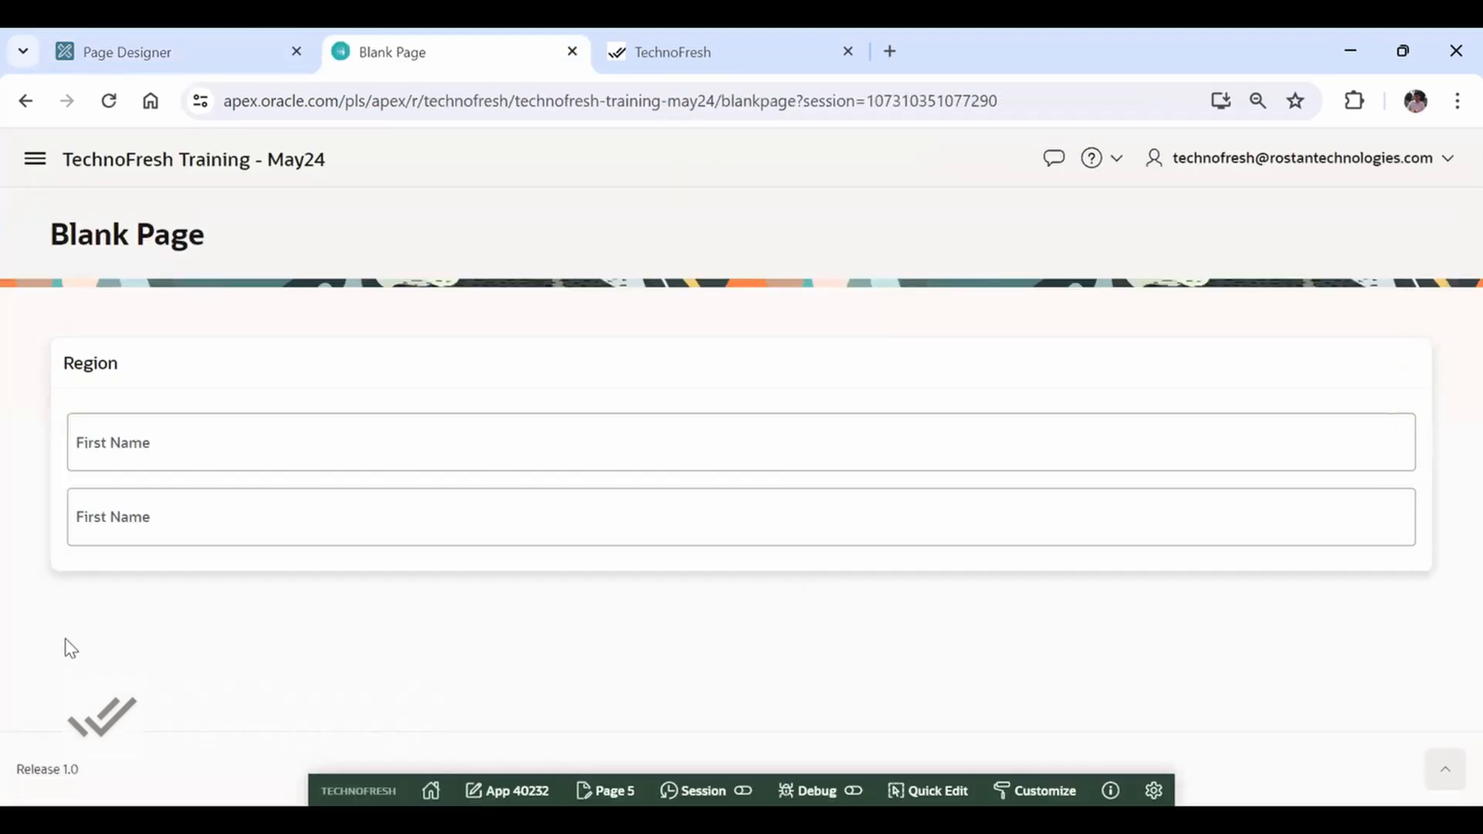
{"action": "left_click", "coordinate": [109, 442]}
{"action": "left_click", "coordinate": [136, 530]}
{"action": "left_click", "coordinate": [263, 592]}
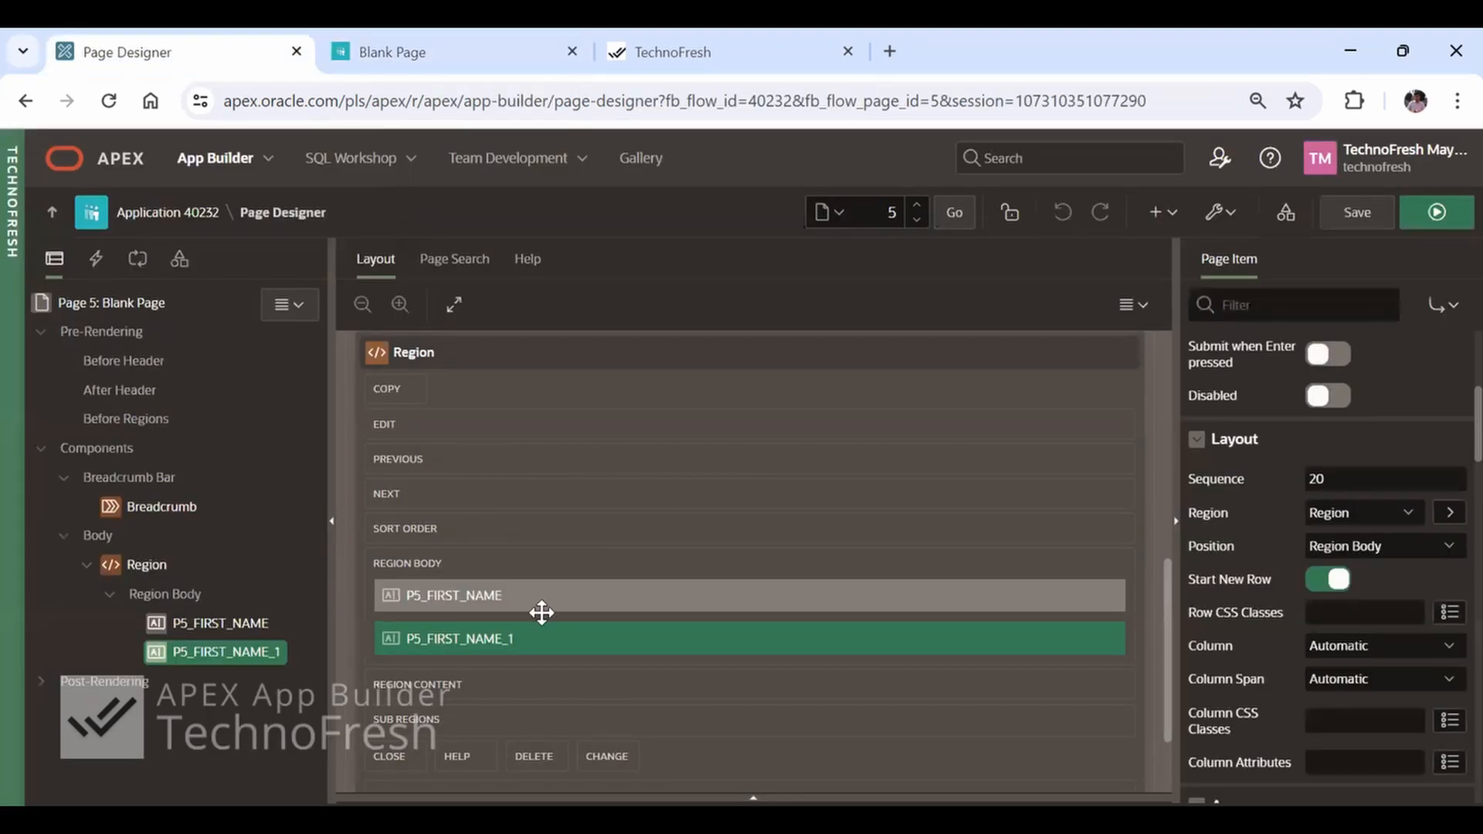
Change the label of the duplicated item, P5_FIRST_NAME_1, to Last Name
{"action": "scroll", "coordinate": [1437, 618], "scroll_direction": "up", "scroll_amount": 5}
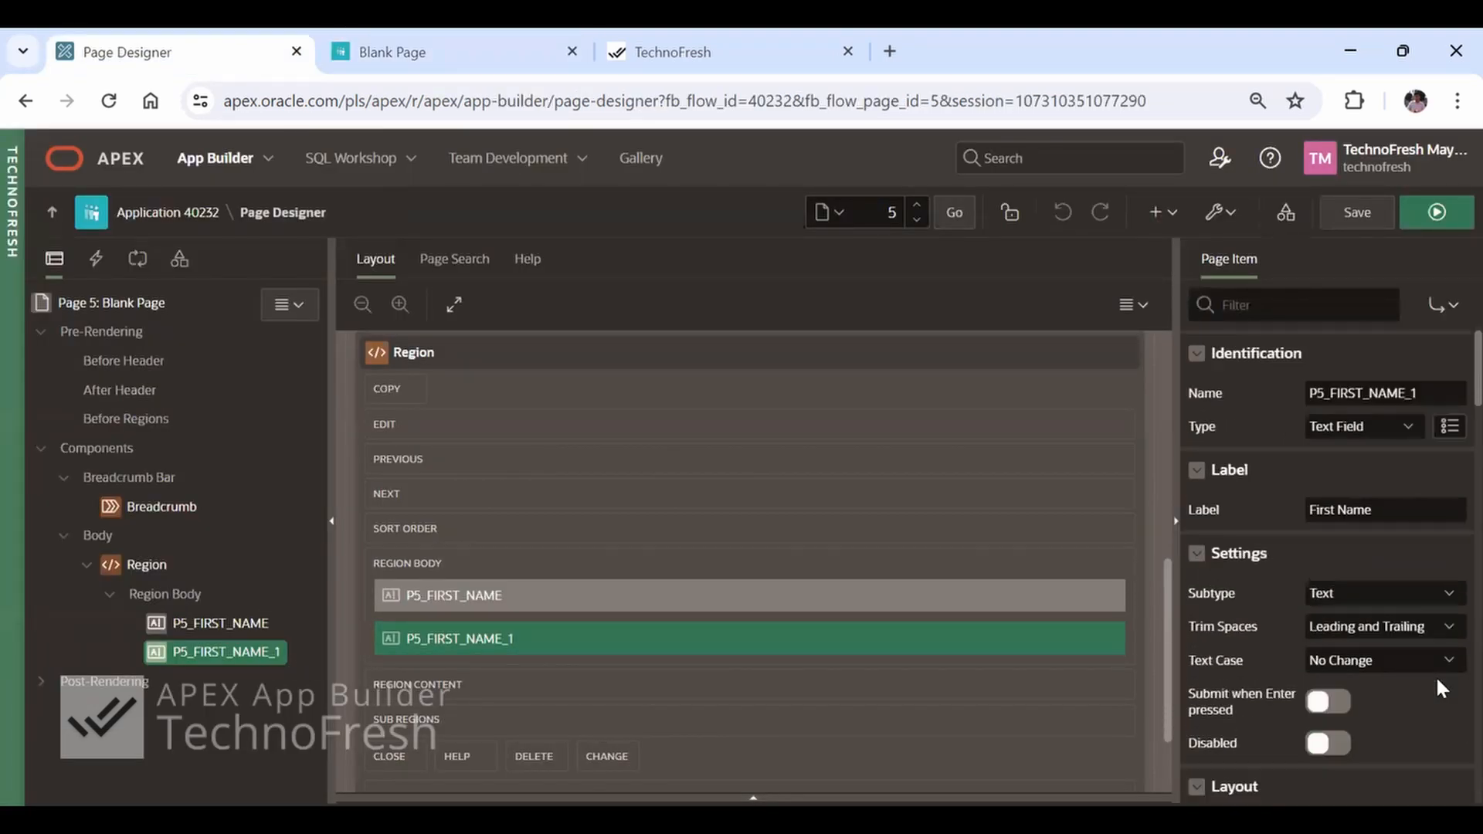
{"action": "left_click", "coordinate": [1412, 511]}
{"action": "key", "text": "ctrl+Left"}
{"action": "key", "text": "shift+Home"}
{"action": "key", "text": "BackSpace"}
{"action": "type", "text": "lAST"}
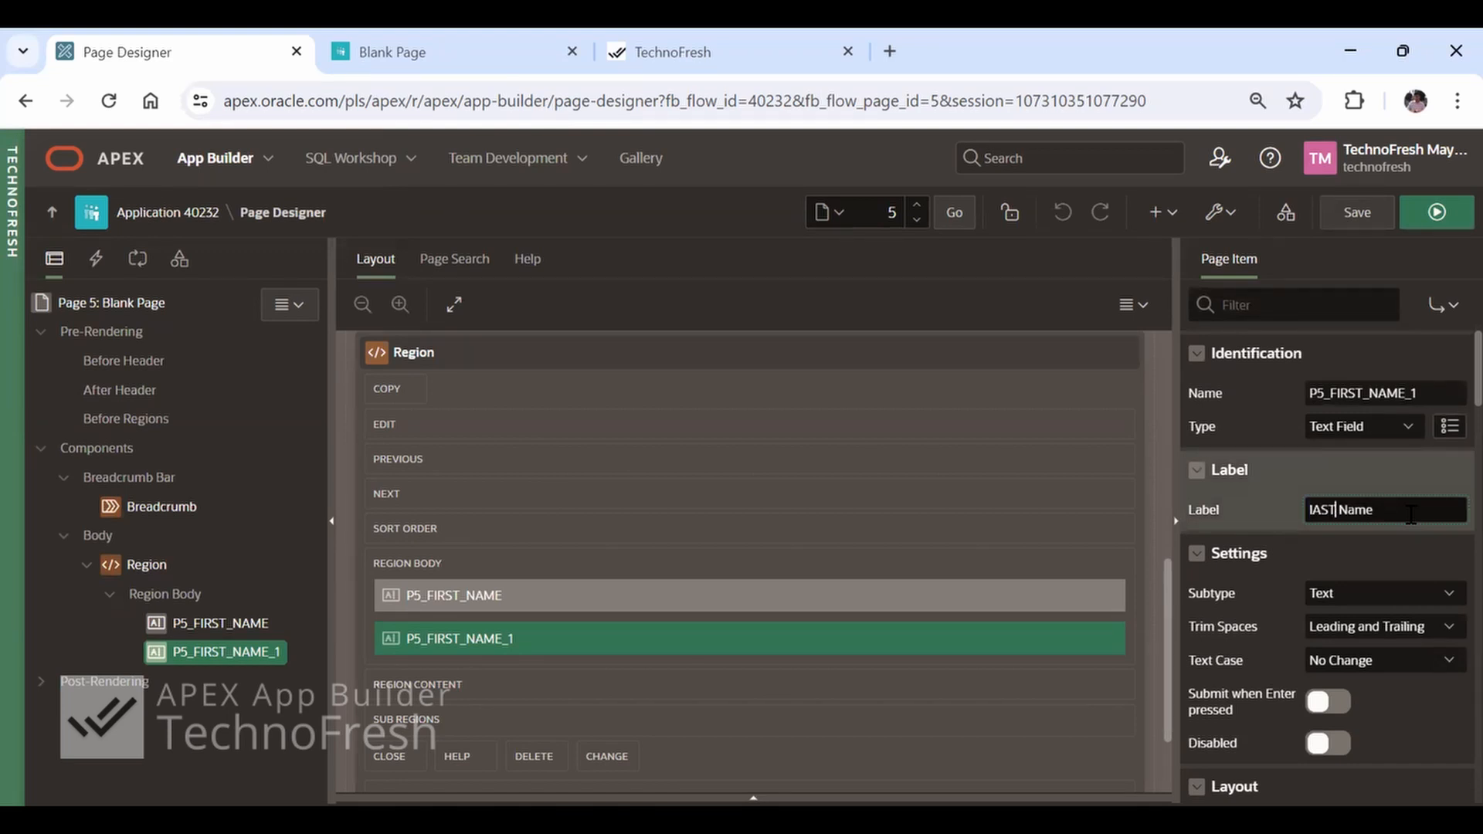
{"action": "key", "text": "shift+Home"}
{"action": "type", "text": "Last"}
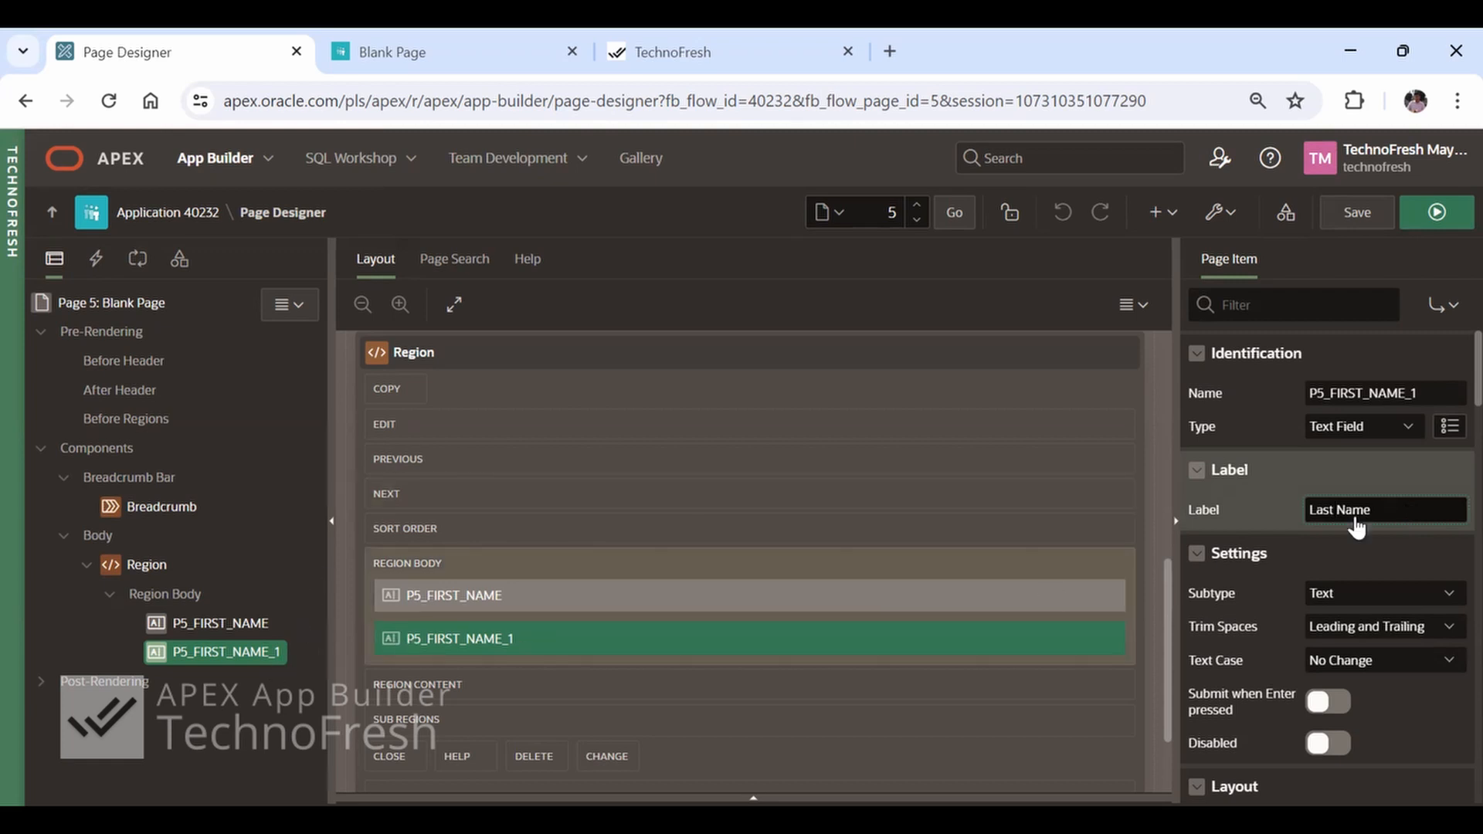
Rename the duplicated page item as P5_LAST_NAME
{"action": "left_click", "coordinate": [1439, 394]}
{"action": "key", "text": "BackSpace"}
{"action": "key", "text": "BackSpace"}
{"action": "key", "text": "Left"}
{"action": "key", "text": "Left"}
{"action": "key", "text": "Left"}
{"action": "key", "text": "Left"}
{"action": "key", "text": "Left"}
{"action": "key", "text": "ctrl+shift+Left"}
{"action": "key", "text": "shift+Right"}
{"action": "key", "text": "shift+Right"}
{"action": "key", "text": "shift+Right"}
{"action": "type", "text": "LAST"}
{"action": "key", "text": "Tab"}
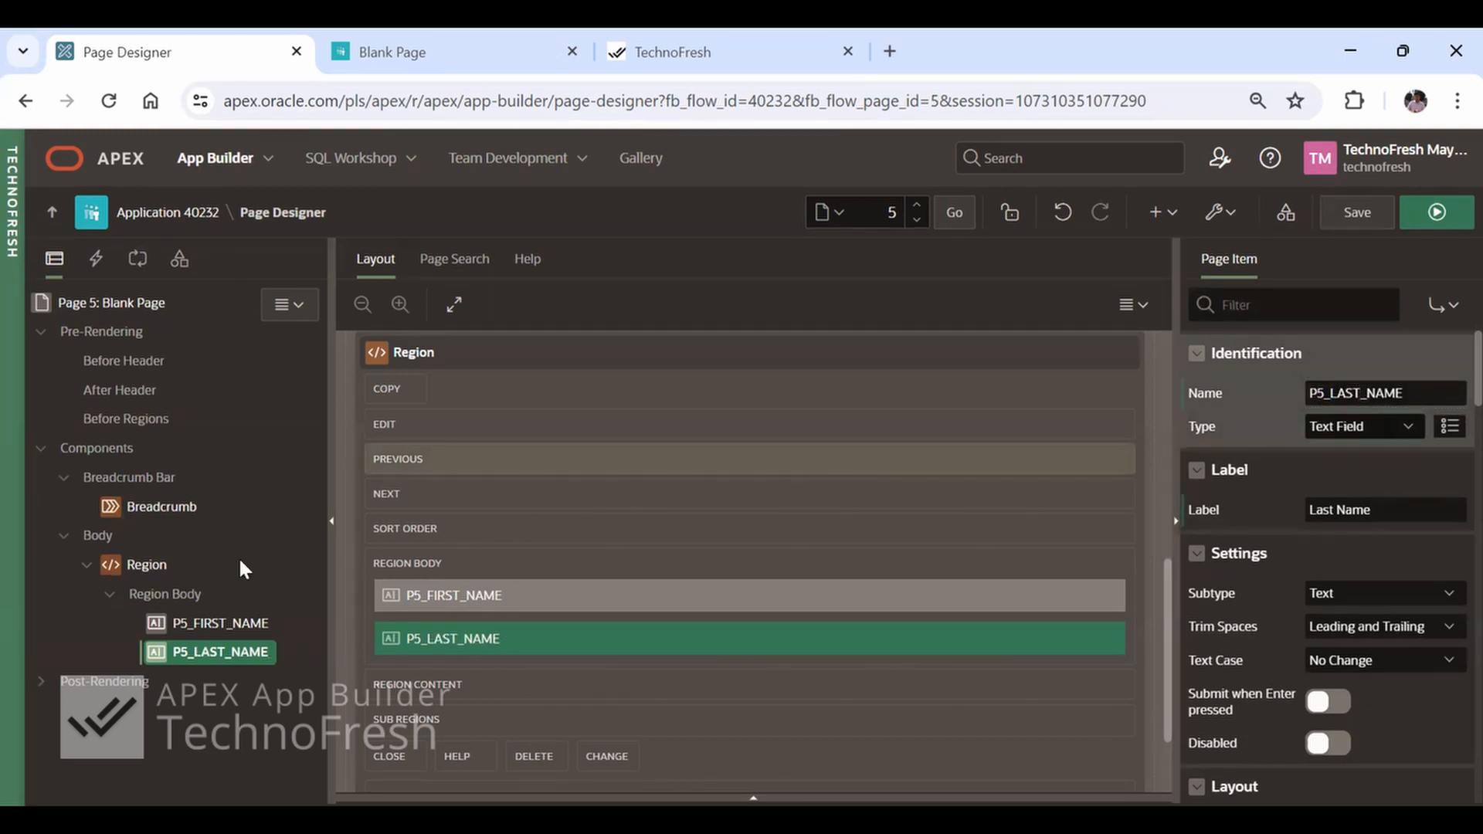
Create another page item inside Region and name it P5_EMAIL
{"action": "right_click", "coordinate": [141, 564]}
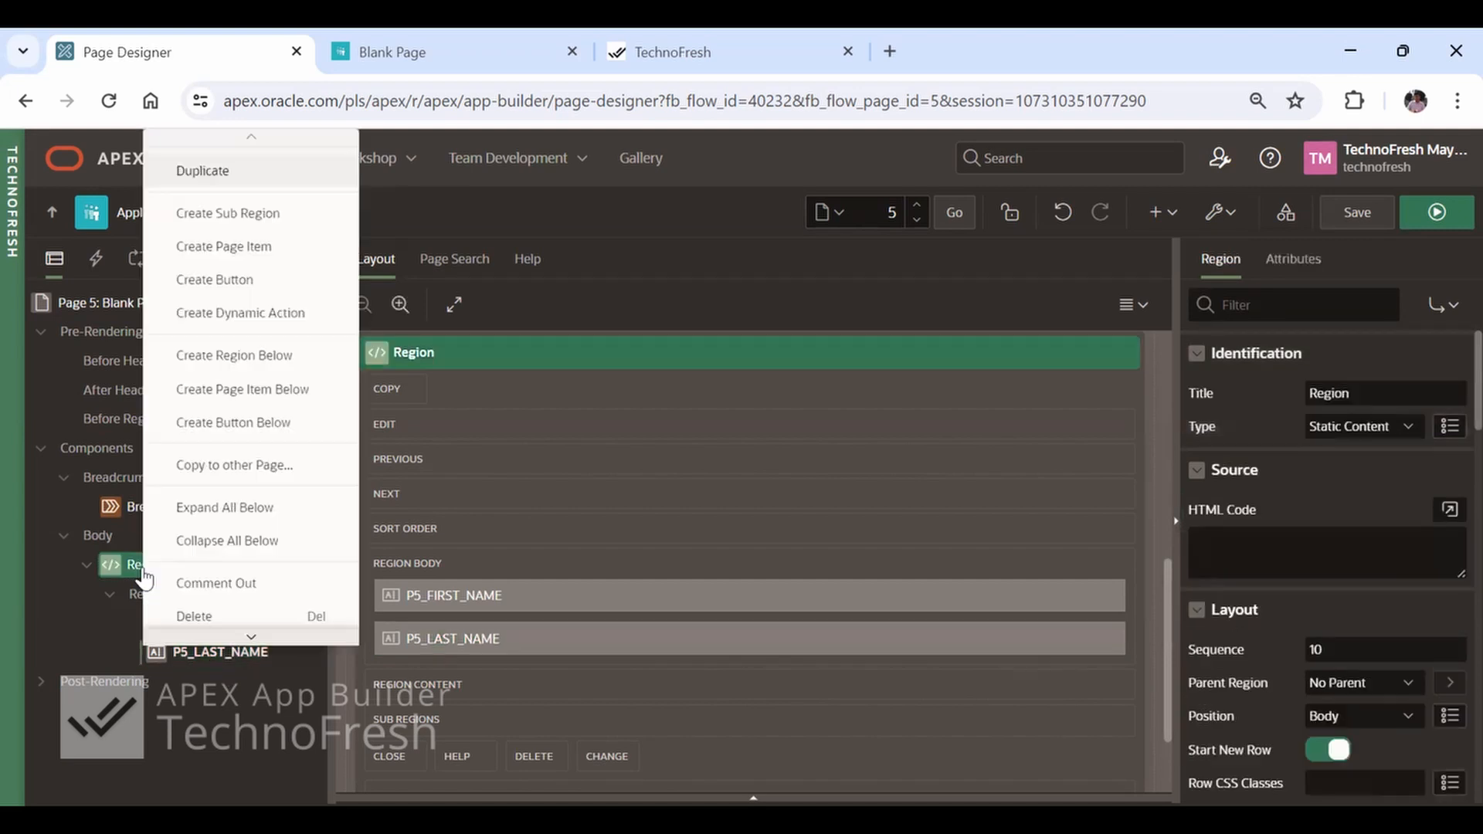
{"action": "left_click", "coordinate": [231, 247]}
{"action": "left_click", "coordinate": [1393, 391]}
{"action": "key", "text": "BackSpace"}
{"action": "key", "text": "BackSpace"}
{"action": "key", "text": "BackSpace"}
{"action": "type", "text": "EMAIL"}
{"action": "key", "text": "Return"}
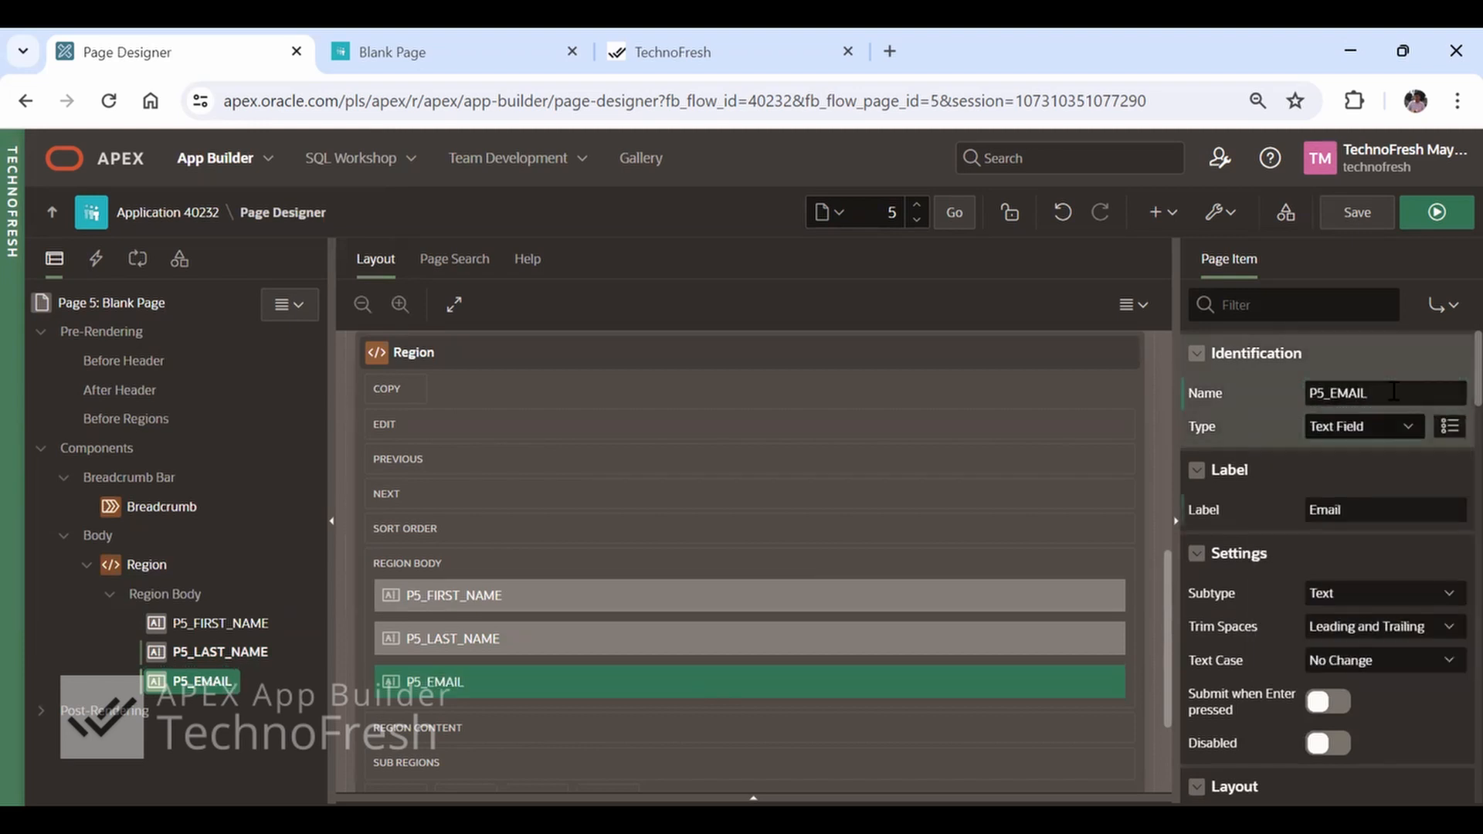
Set the subtype of P5_EMAIL to E-Mail and its text case to Lower
{"action": "left_click", "coordinate": [1370, 598]}
{"action": "left_click", "coordinate": [1353, 633]}
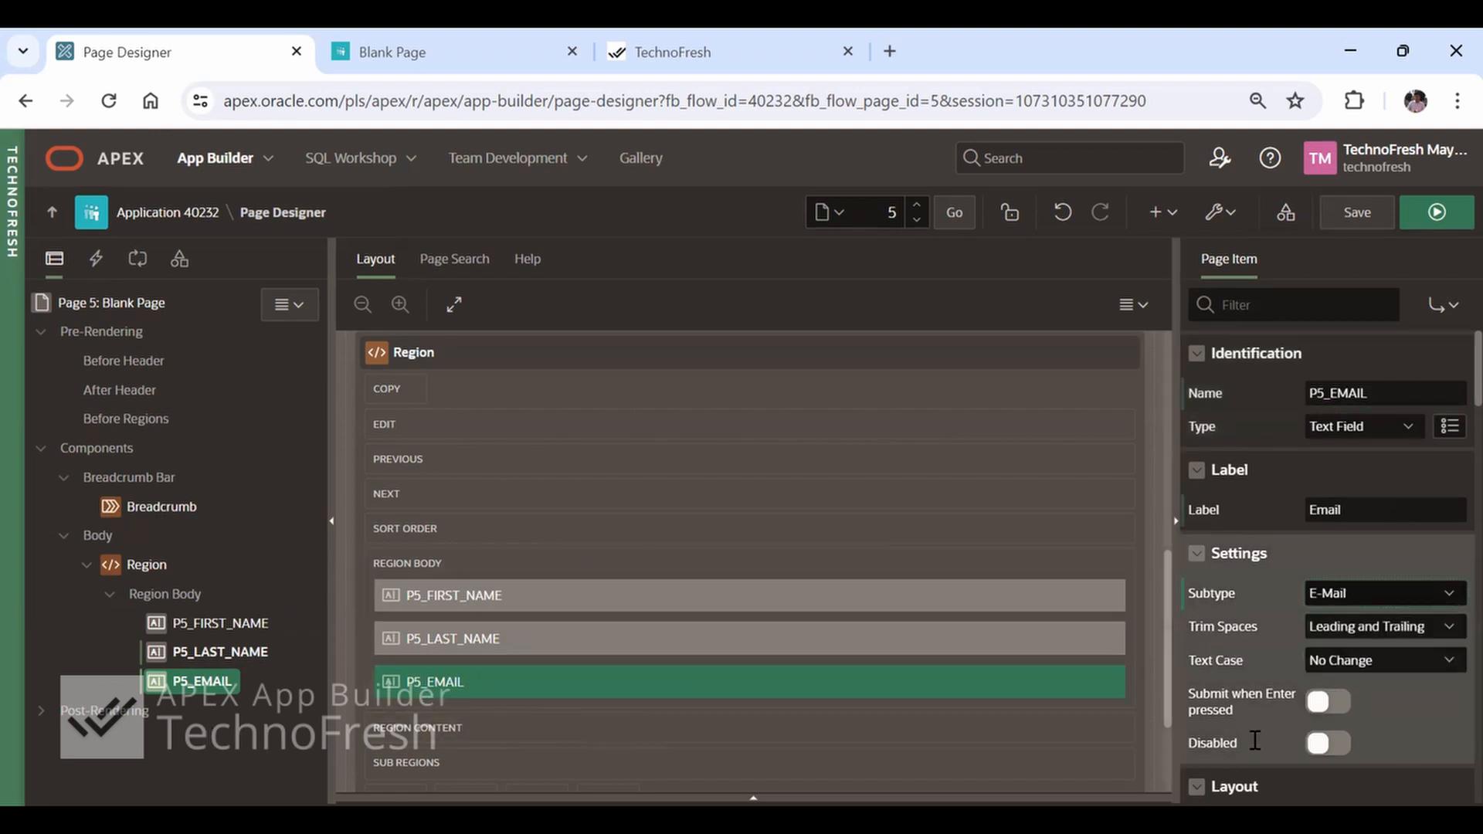
{"action": "left_click", "coordinate": [1404, 654]}
{"action": "left_click", "coordinate": [1363, 715]}
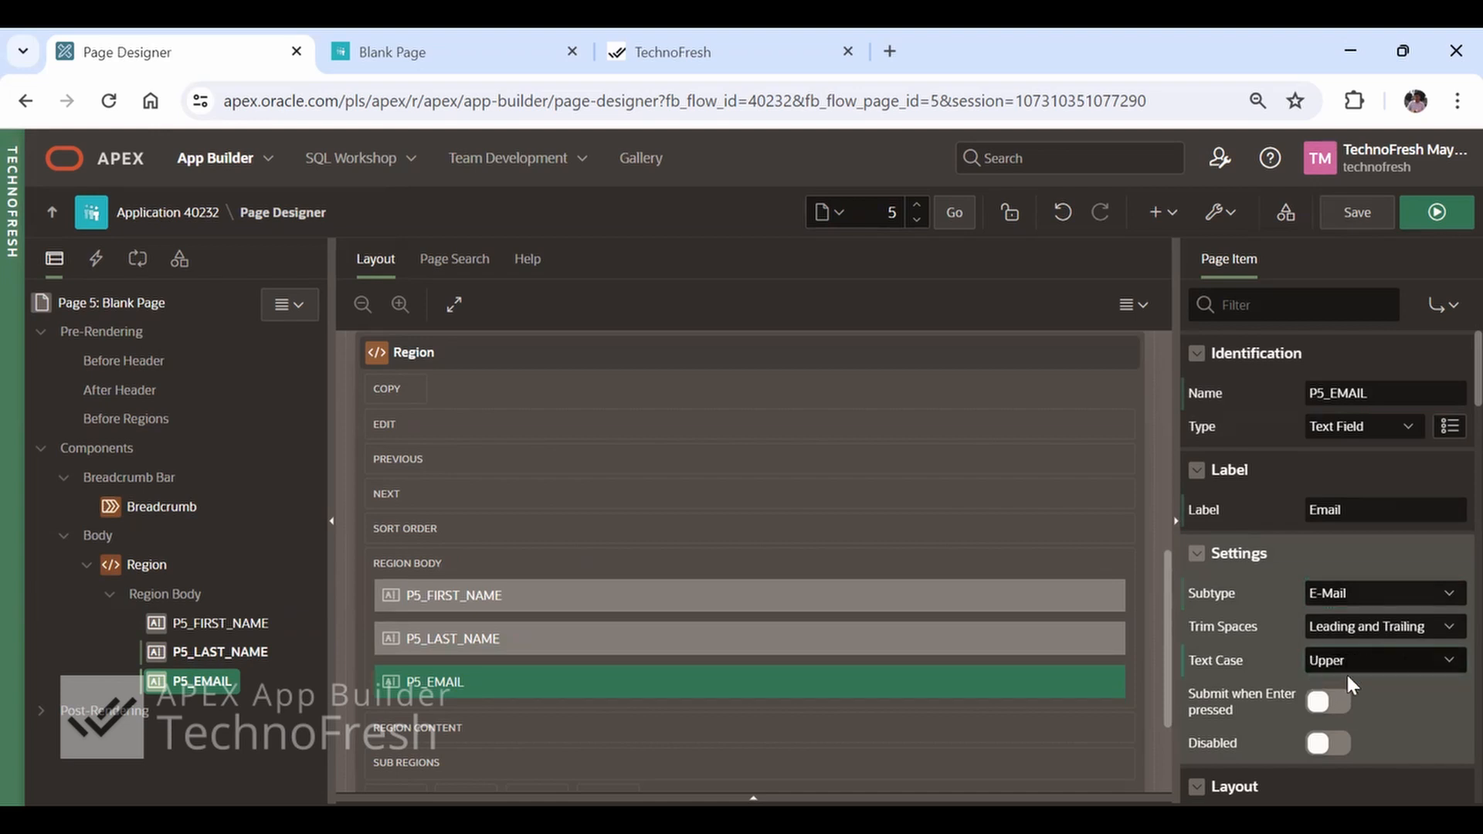
{"action": "left_click", "coordinate": [1349, 666]}
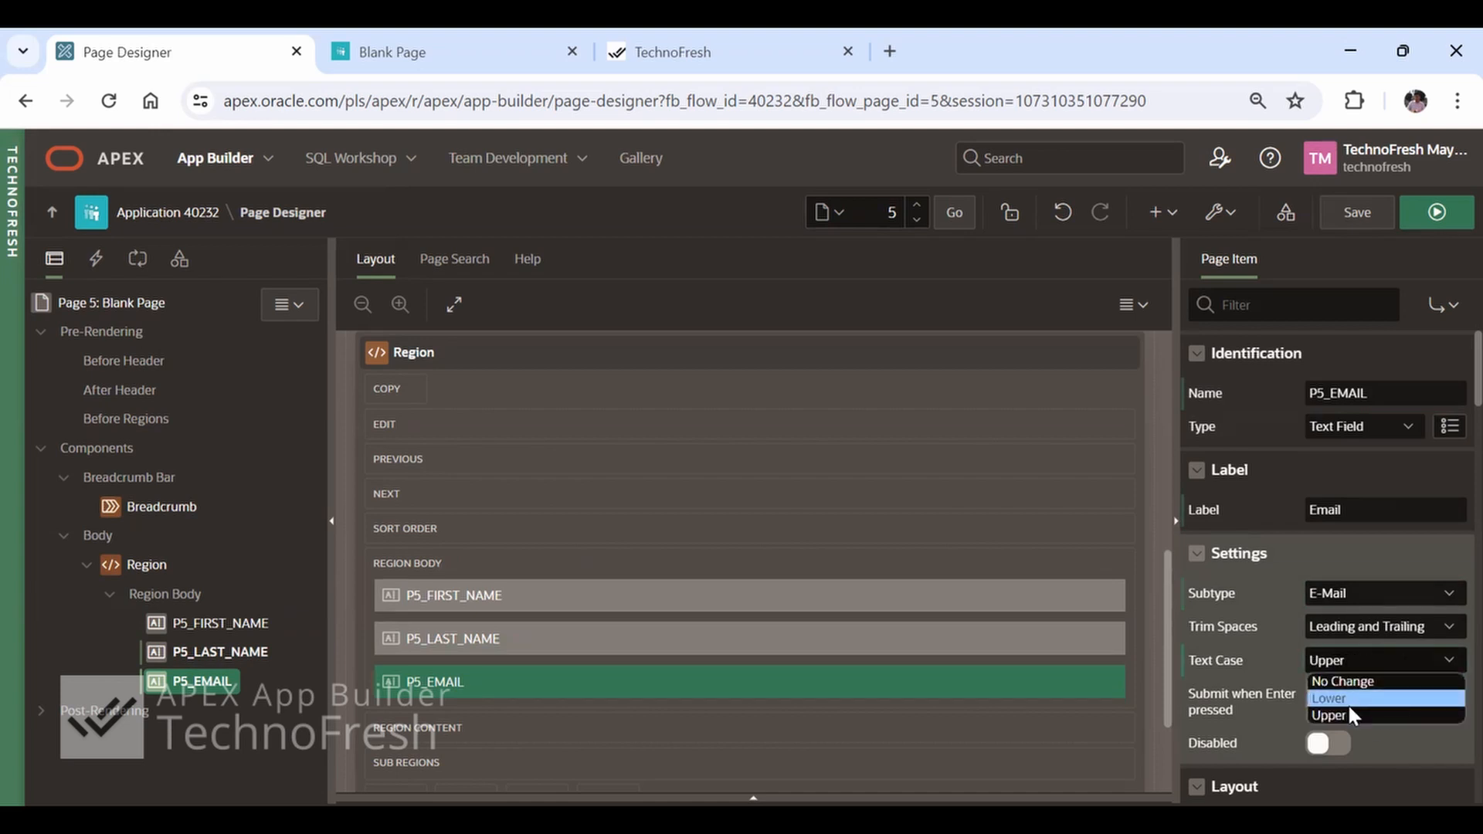
{"action": "left_click", "coordinate": [1349, 703]}
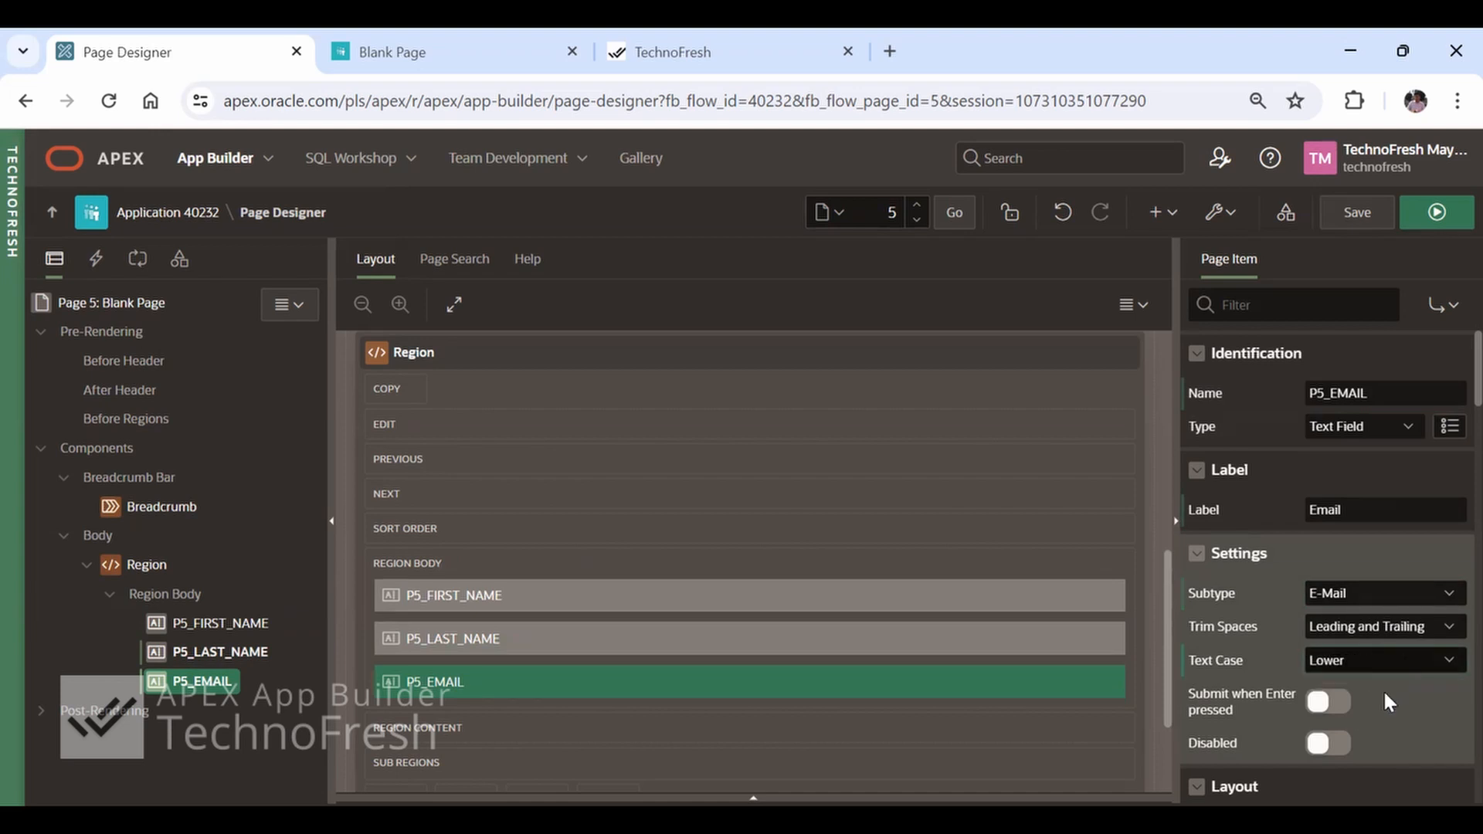
Run the page and try the First Name, Last Name and Email fields by moving the focus between them
{"action": "left_click", "coordinate": [1437, 211]}
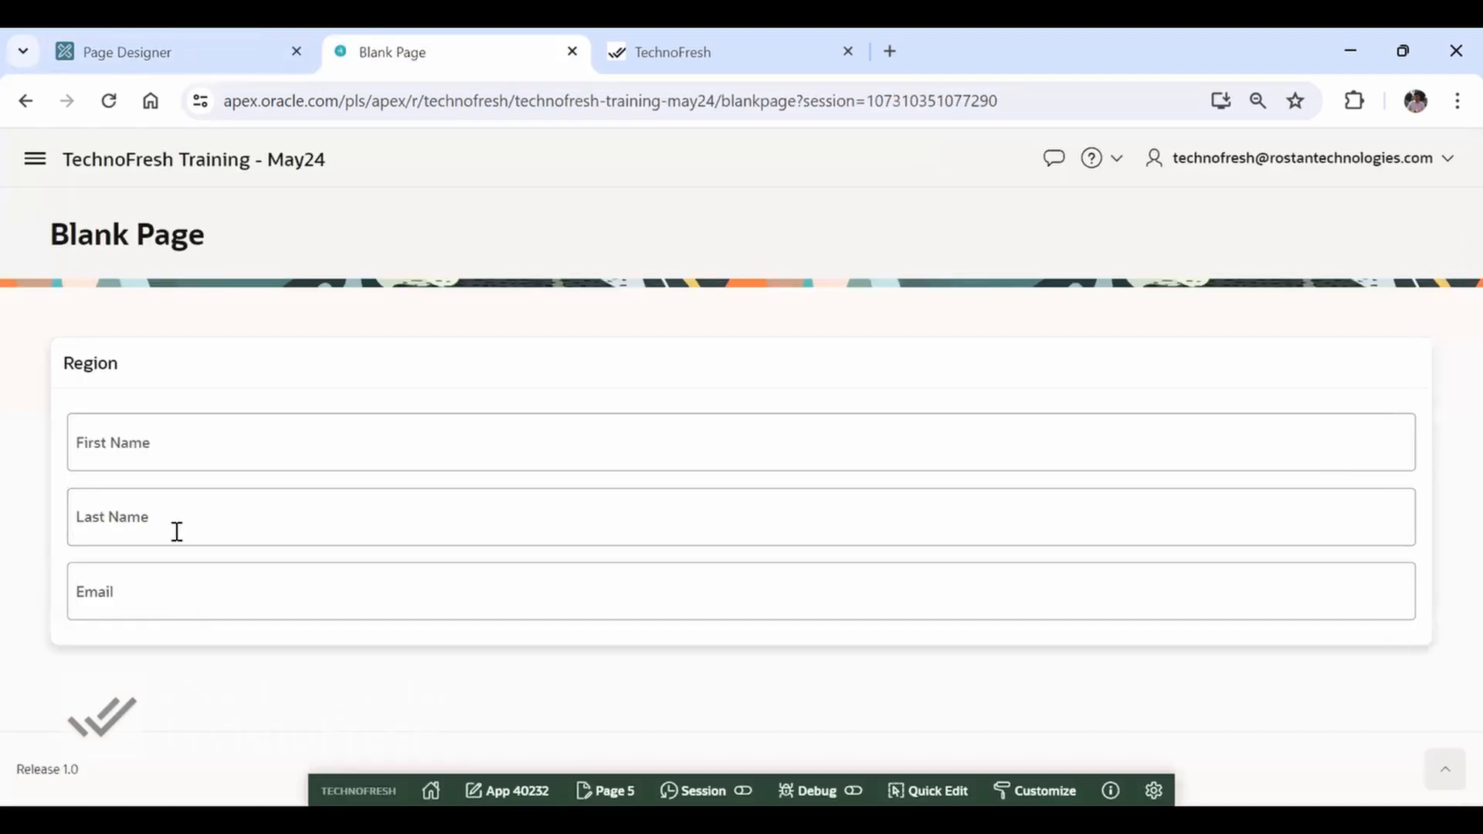
{"action": "left_click", "coordinate": [170, 452]}
{"action": "left_click", "coordinate": [178, 509]}
{"action": "left_click", "coordinate": [189, 581]}
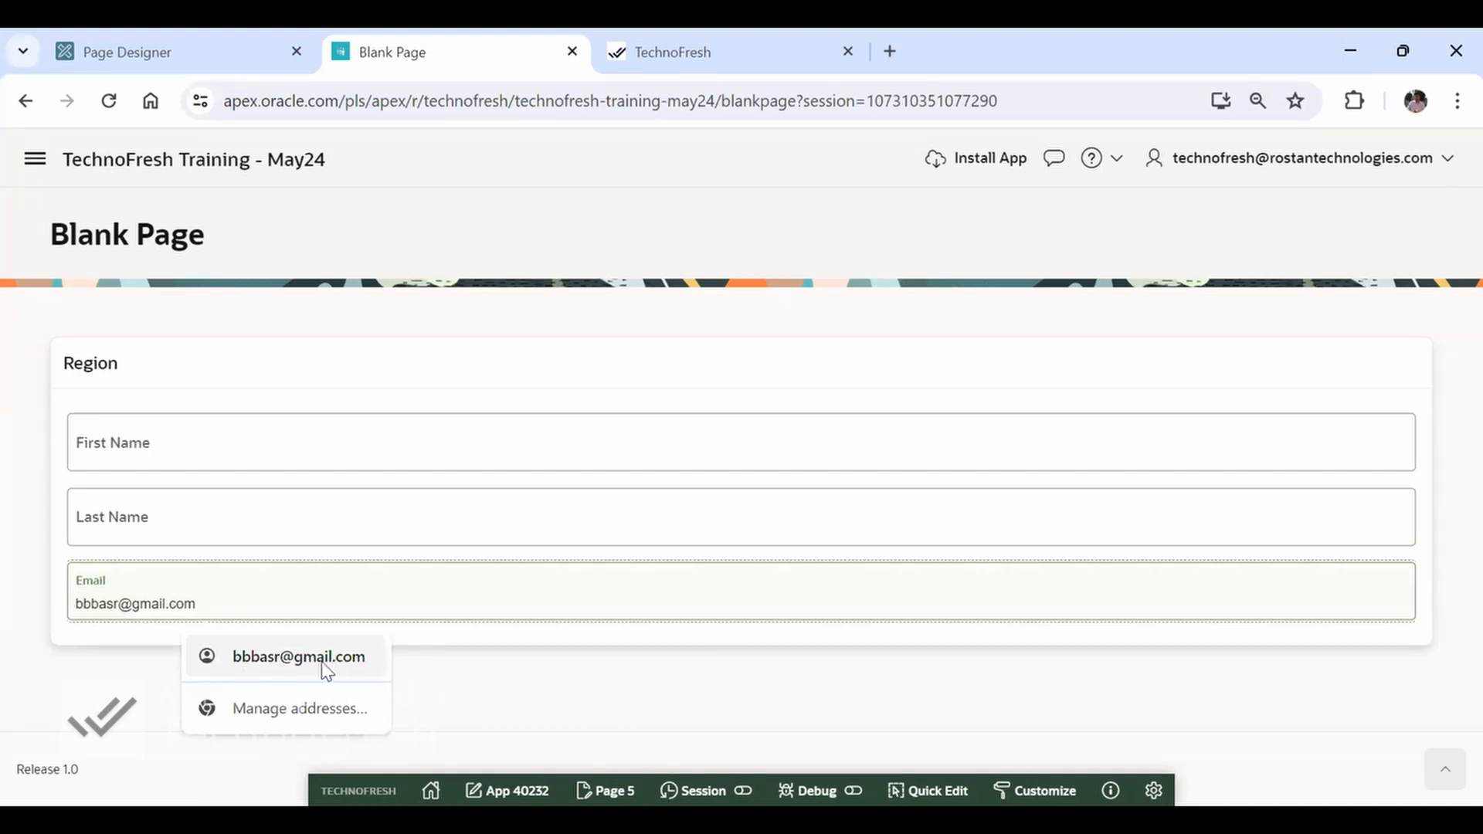
{"action": "left_click", "coordinate": [141, 535]}
{"action": "left_click", "coordinate": [149, 457]}
{"action": "left_click", "coordinate": [137, 508]}
{"action": "left_click", "coordinate": [123, 460]}
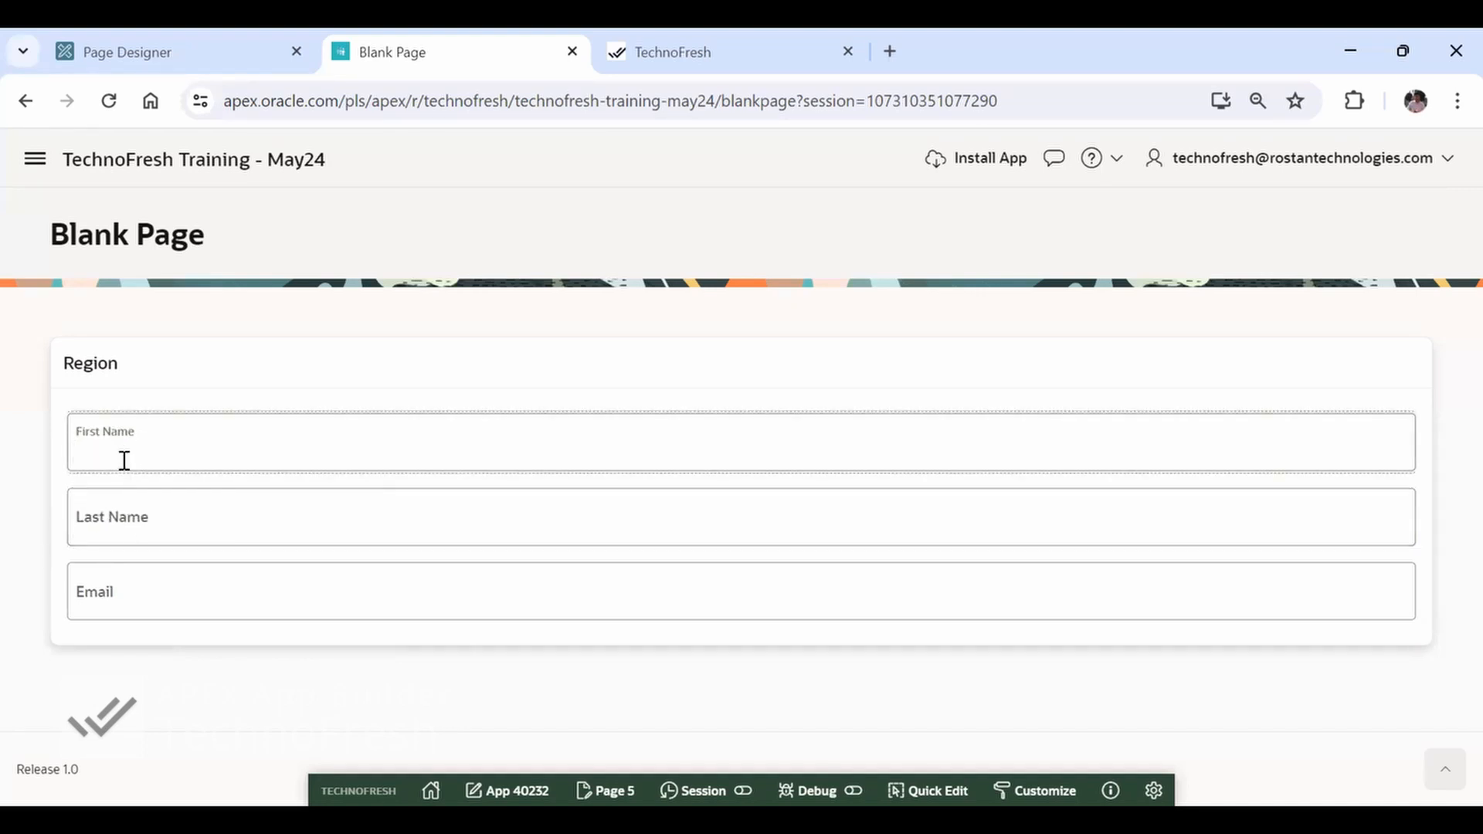
Test the Email field with the invalid value bbbb and leave it for the Last Name and First Name fields
{"action": "left_click", "coordinate": [232, 604]}
{"action": "type", "text": "bbbb"}
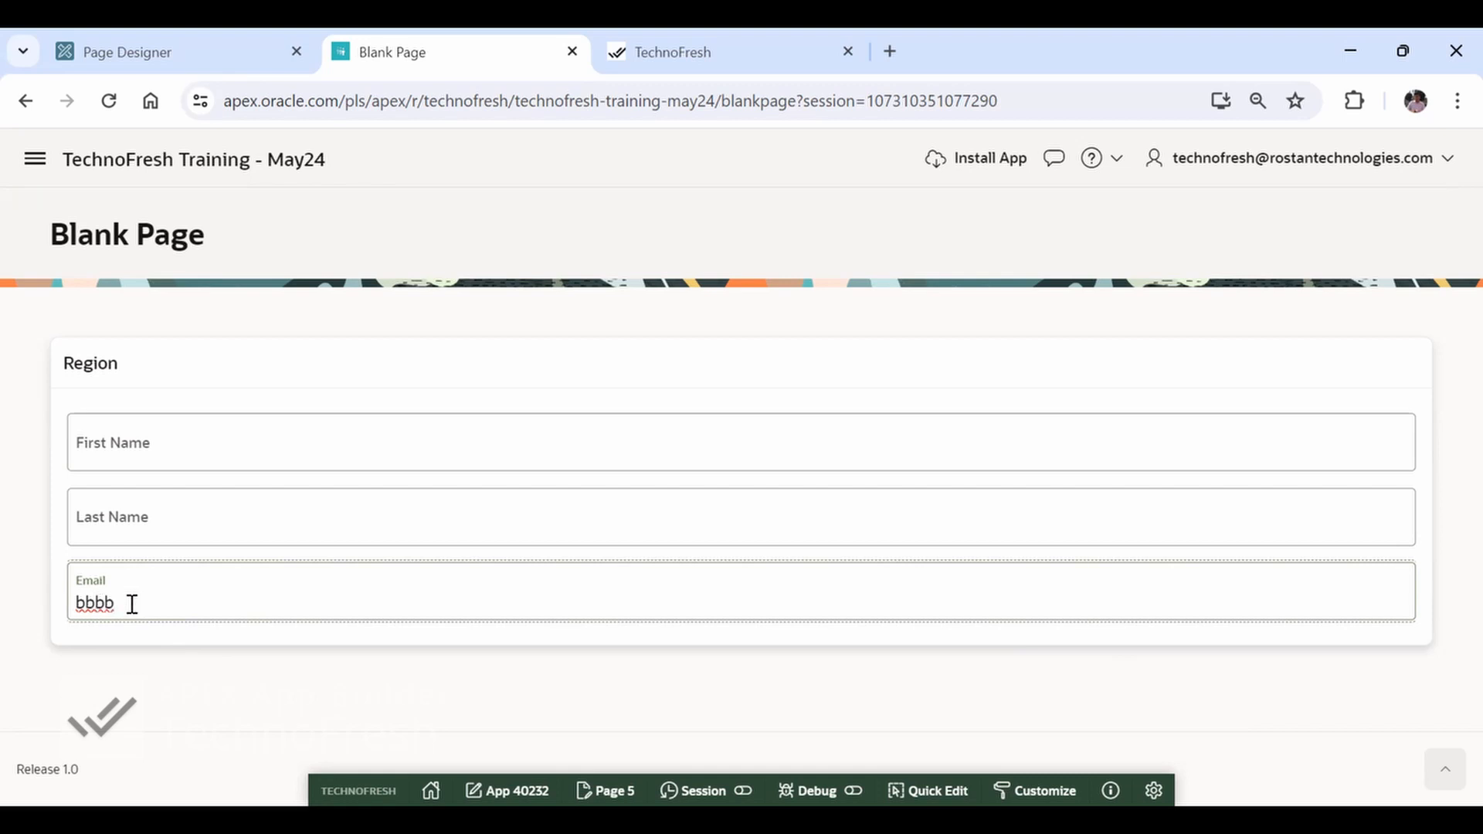
{"action": "left_click", "coordinate": [194, 513]}
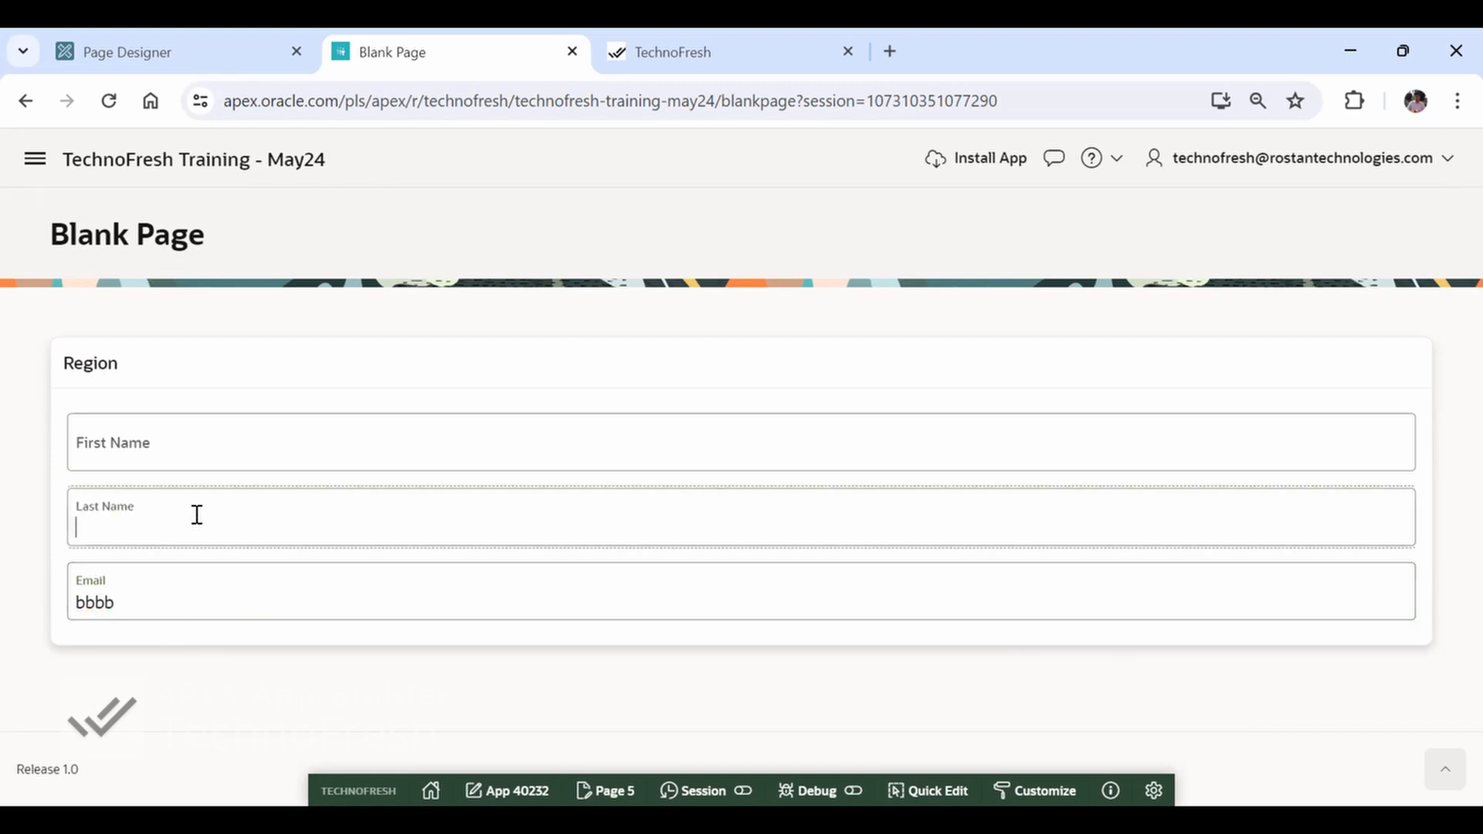
{"action": "left_click", "coordinate": [183, 451]}
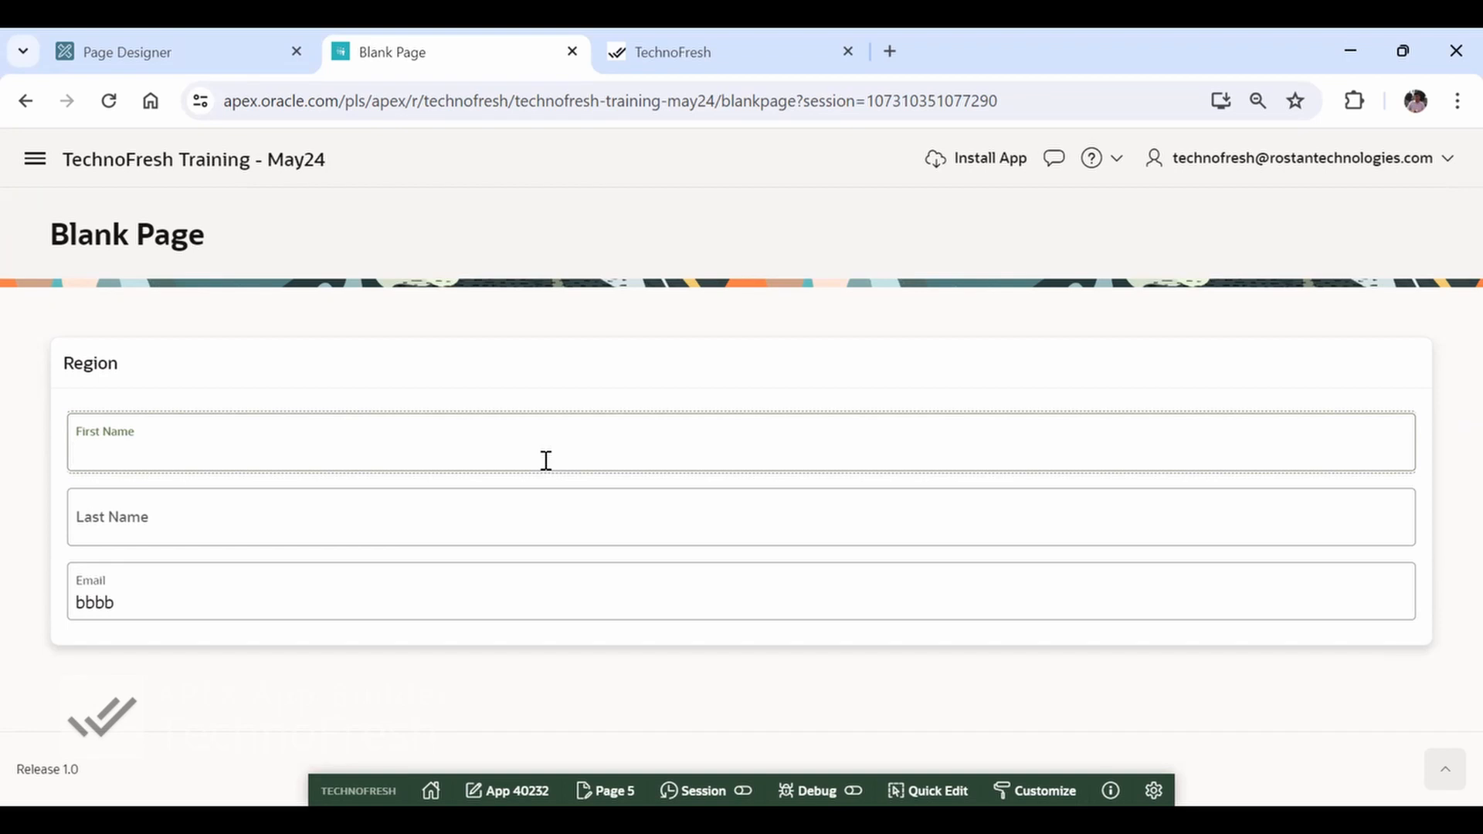
Return to Page Designer and save page 5
{"action": "key", "text": "ctrl+shift+Tab"}
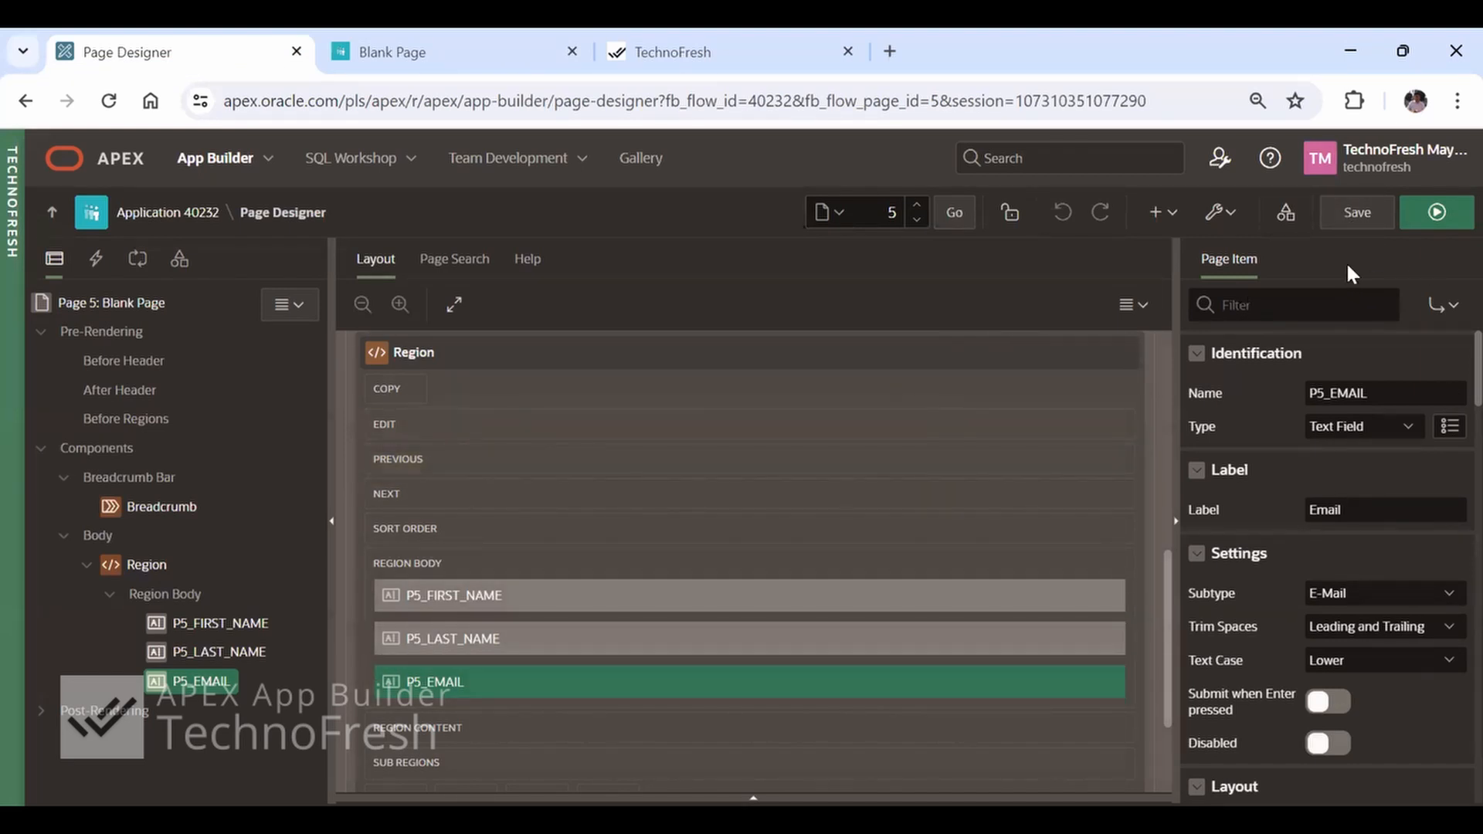
{"action": "left_click", "coordinate": [1358, 224]}
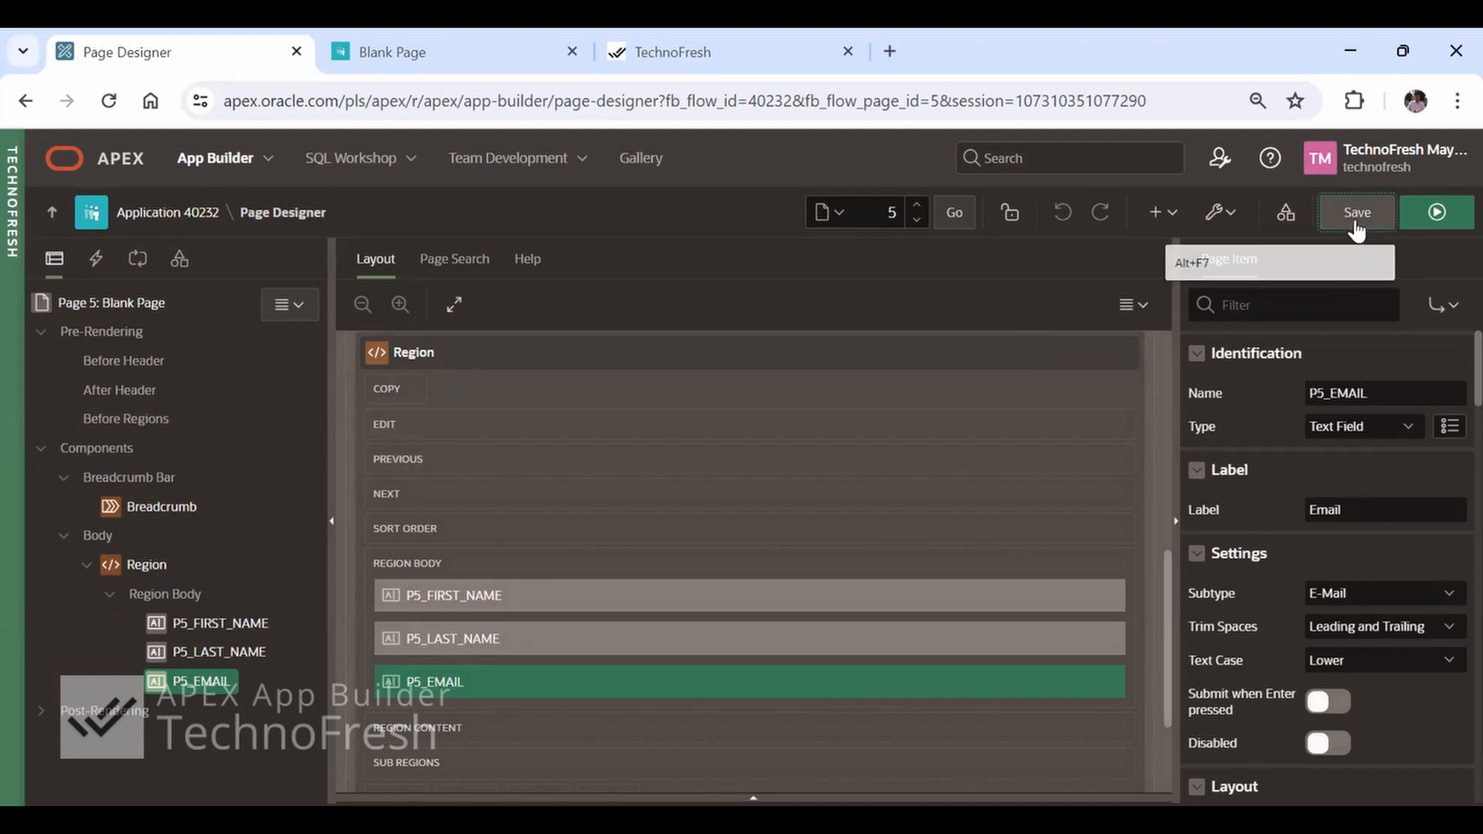
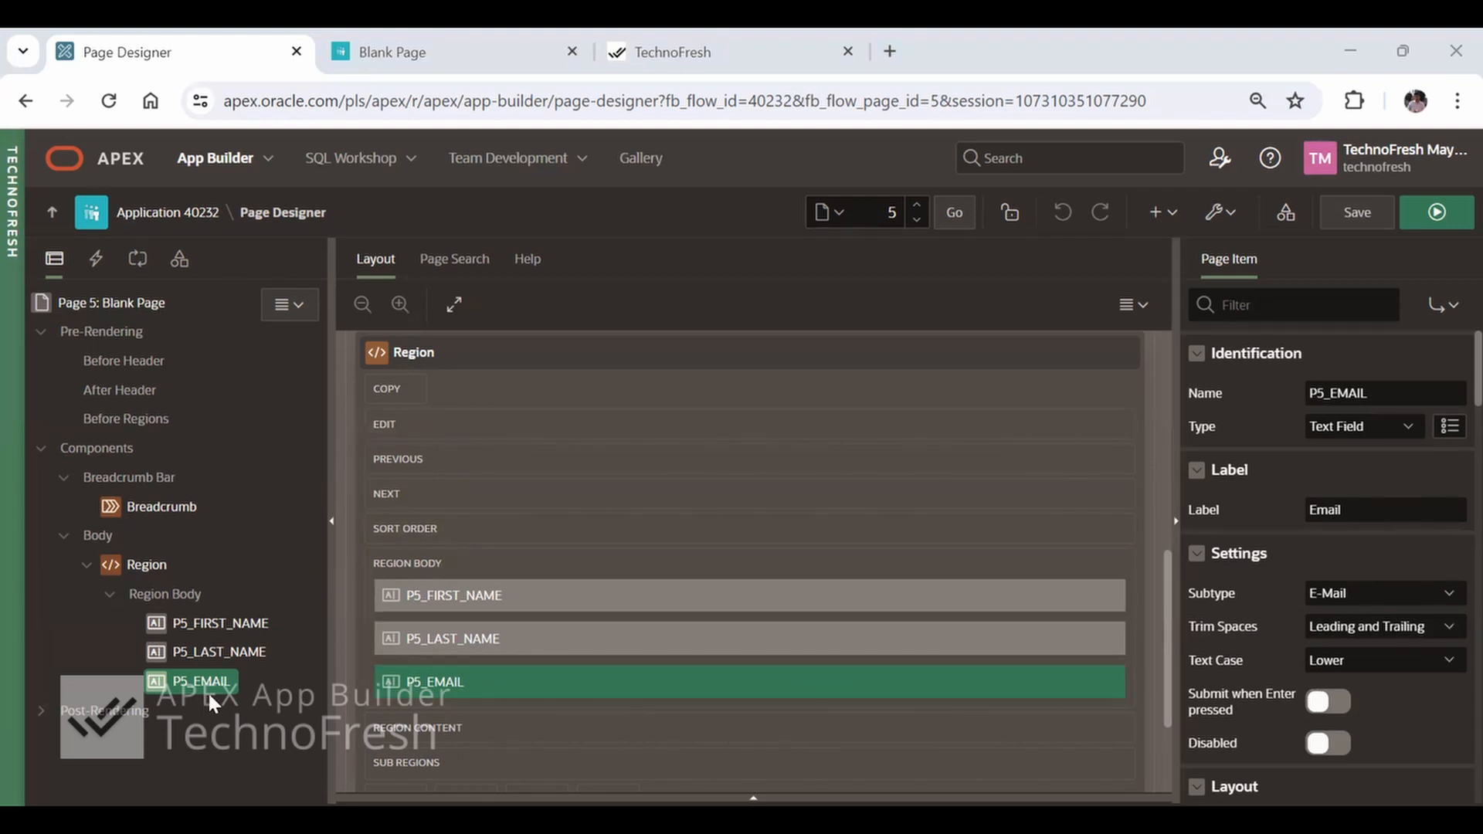
Create a button in the page's Region below P5_EMAIL and set its label to Save
{"action": "right_click", "coordinate": [141, 570]}
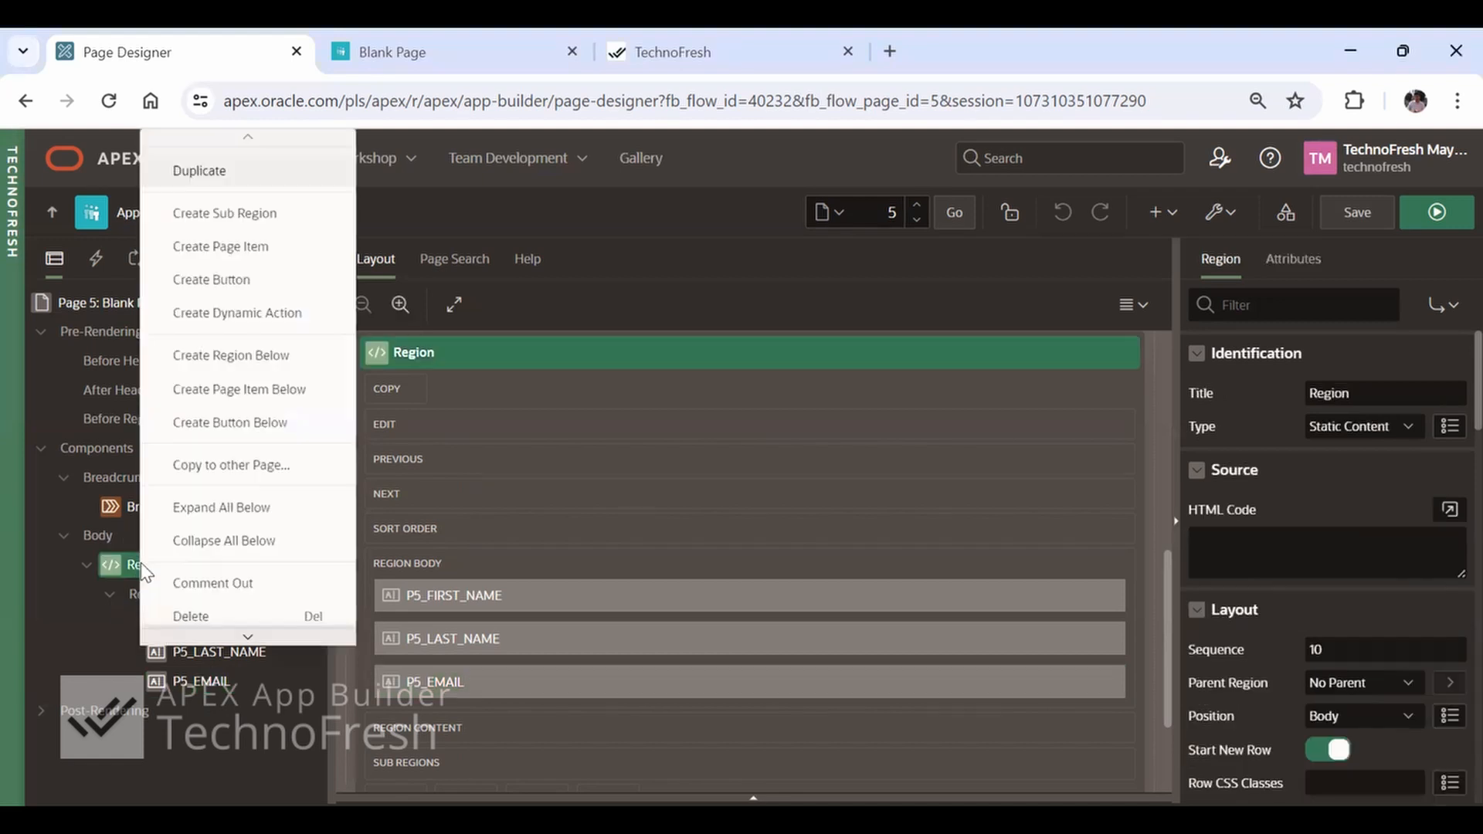
{"action": "left_click", "coordinate": [237, 279]}
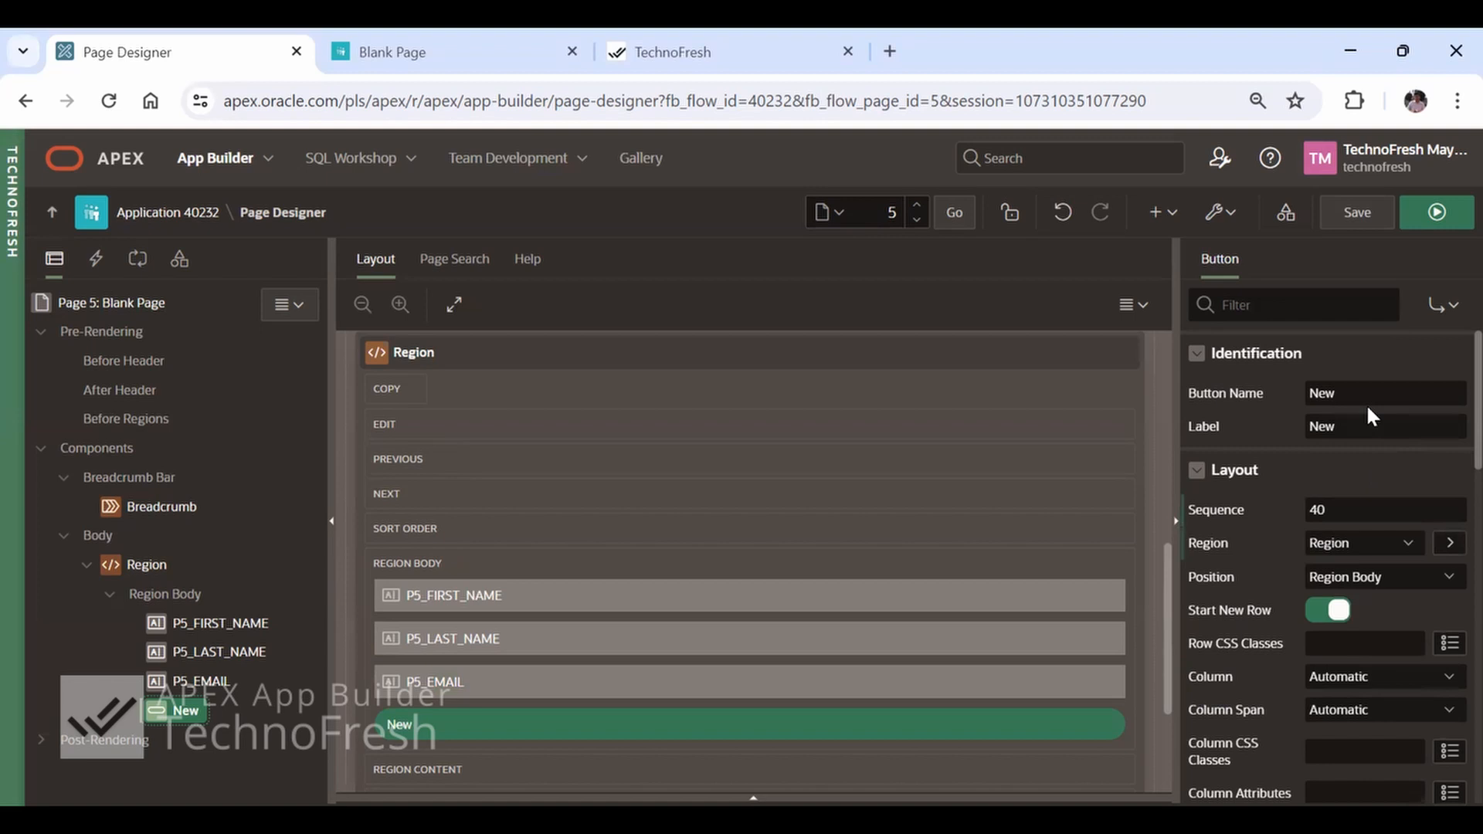
{"action": "double_click", "coordinate": [1369, 434]}
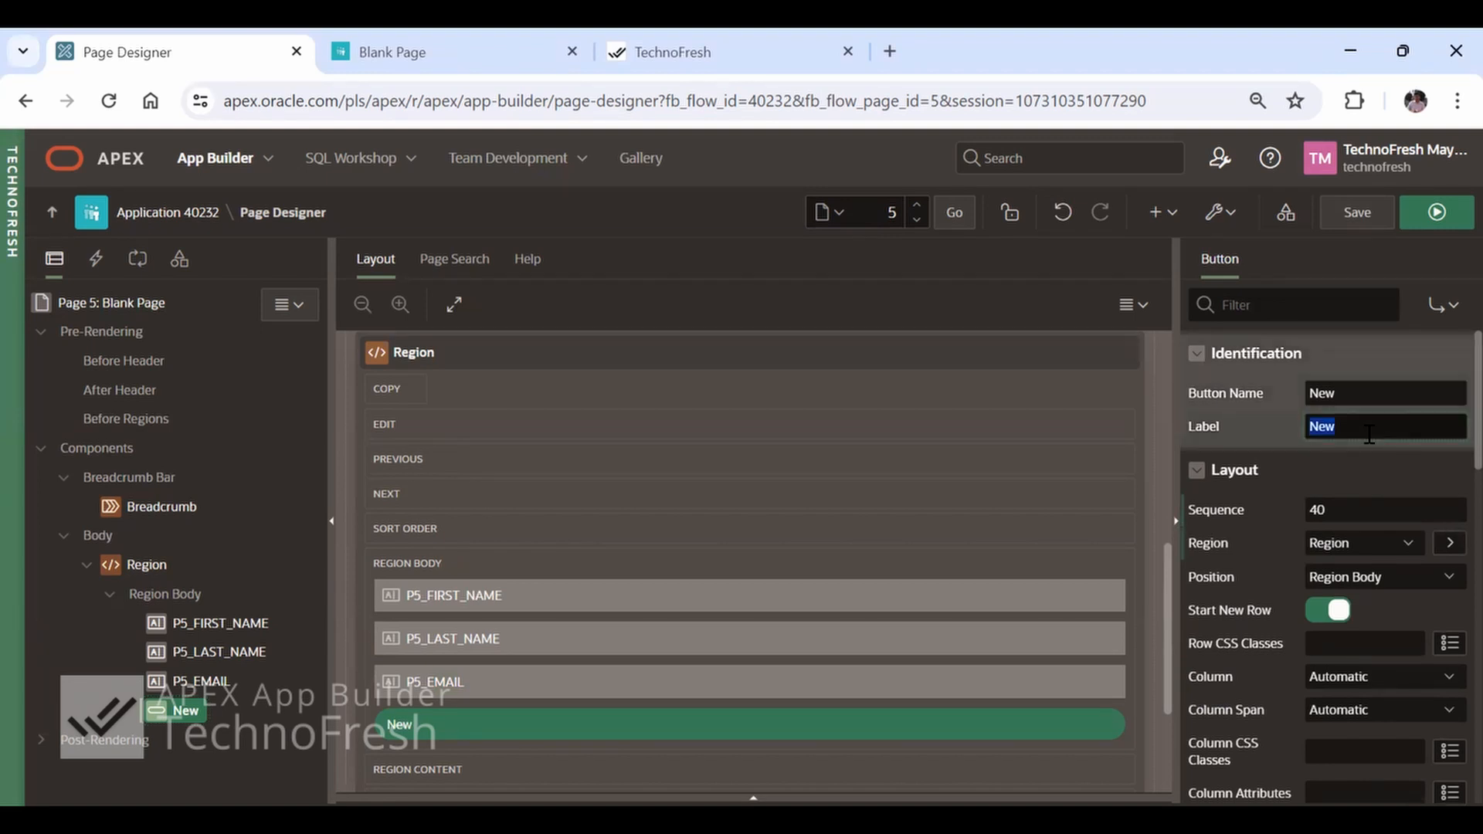
{"action": "type", "text": "Save"}
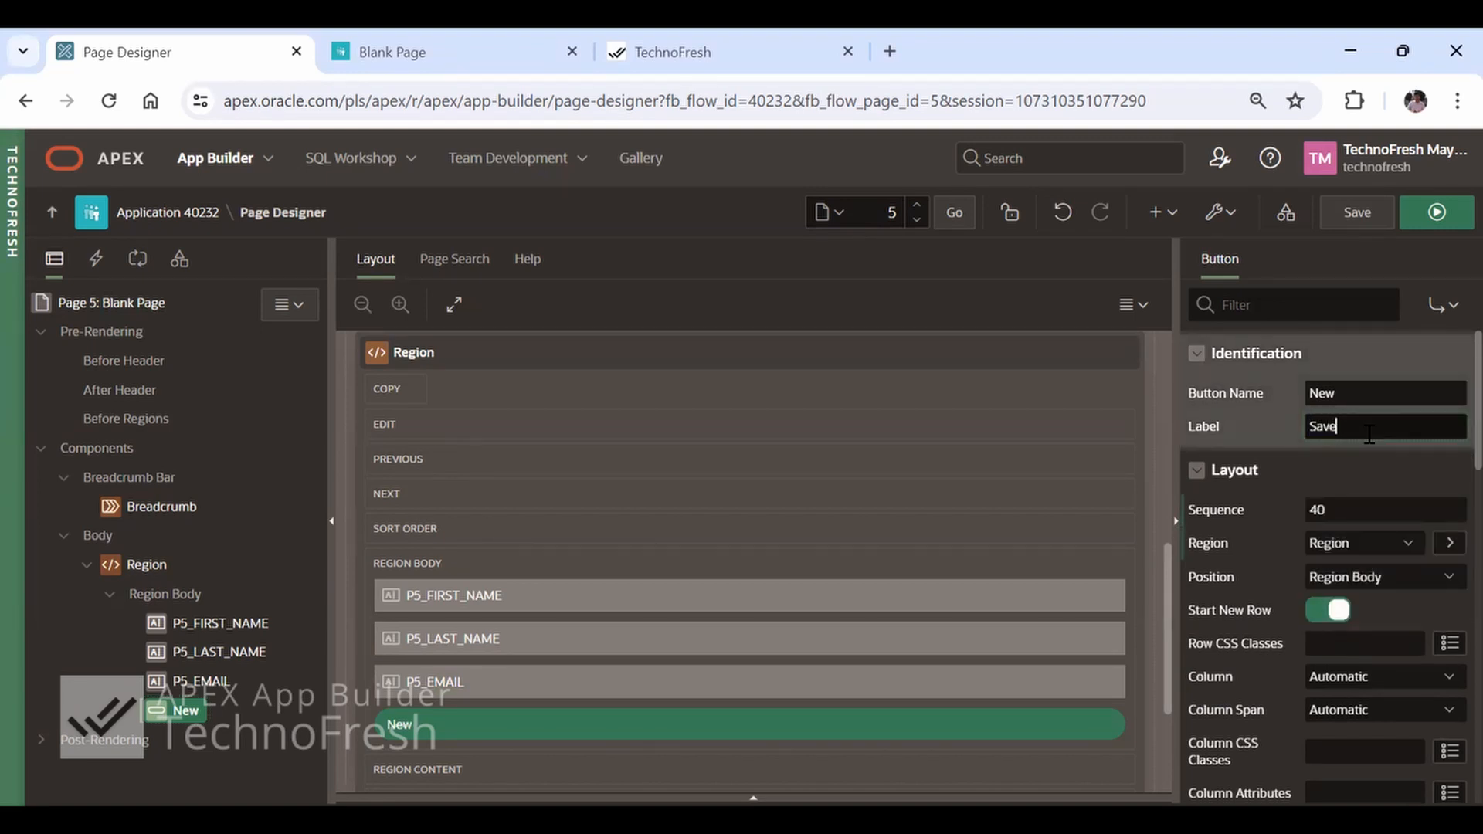
{"action": "key", "text": "Tab"}
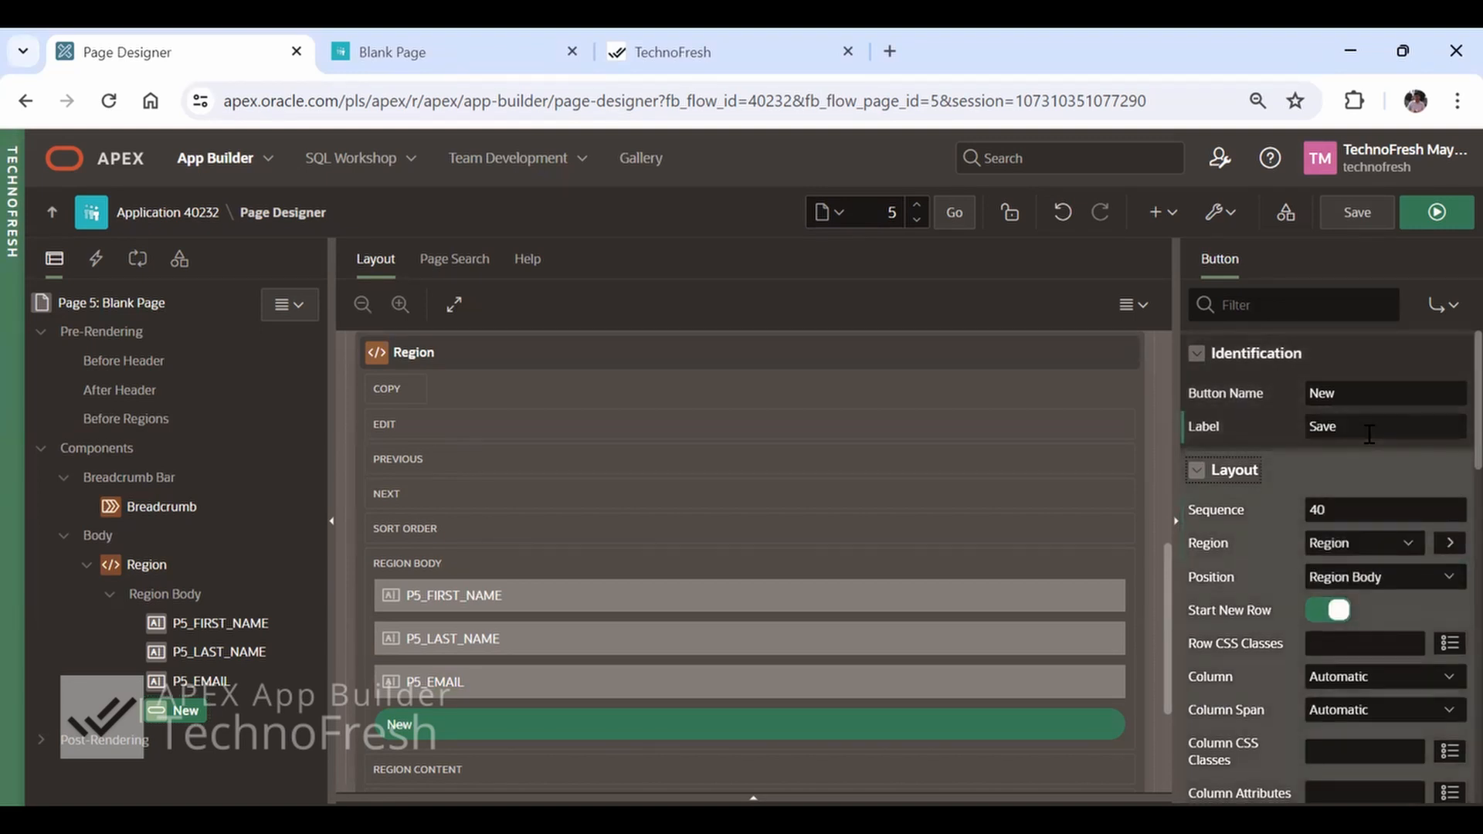
Save and run page 5, and submit the empty form with the new Save button
{"action": "left_click", "coordinate": [1437, 213]}
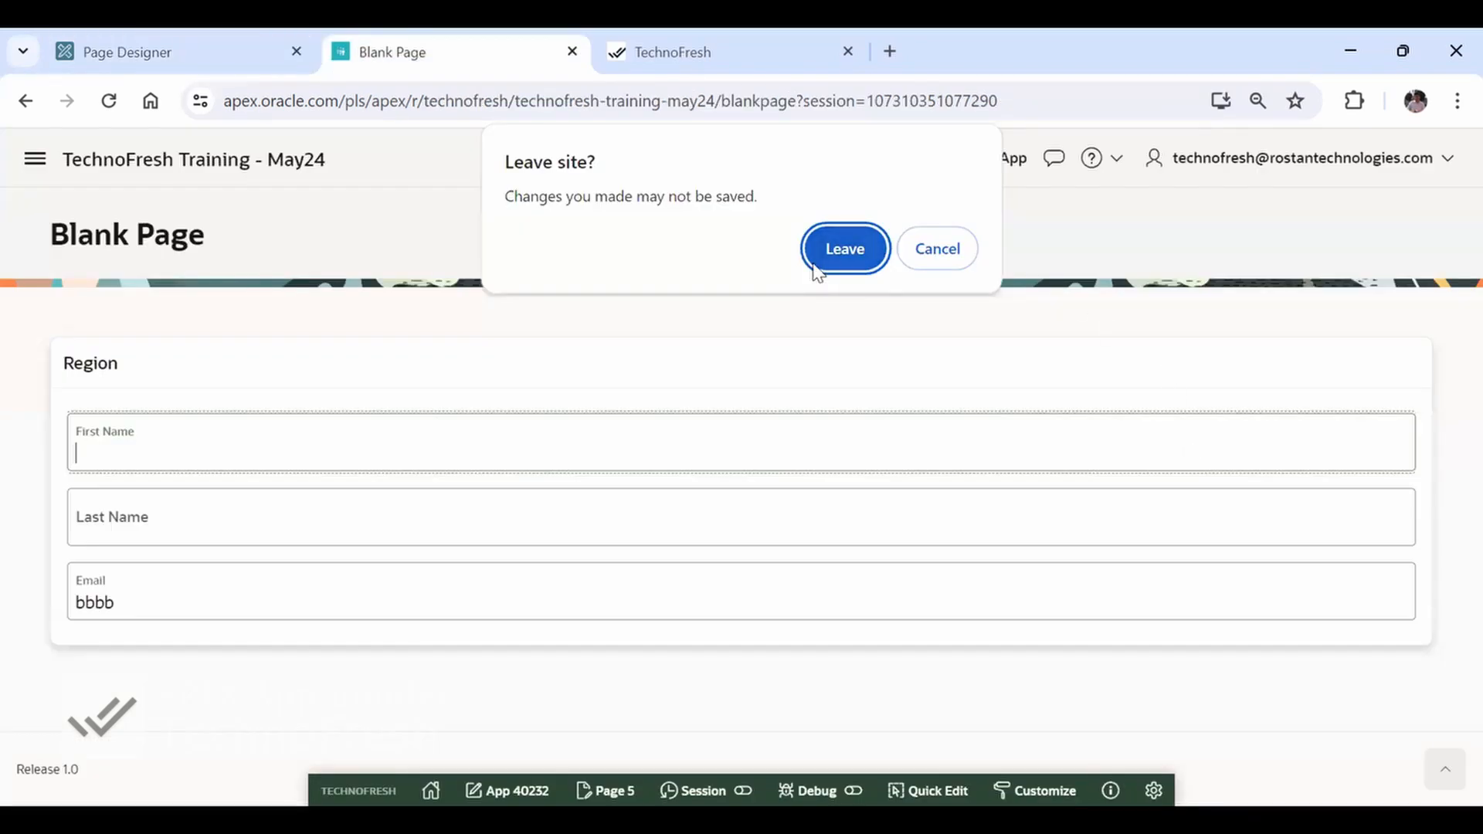
{"action": "left_click", "coordinate": [818, 261]}
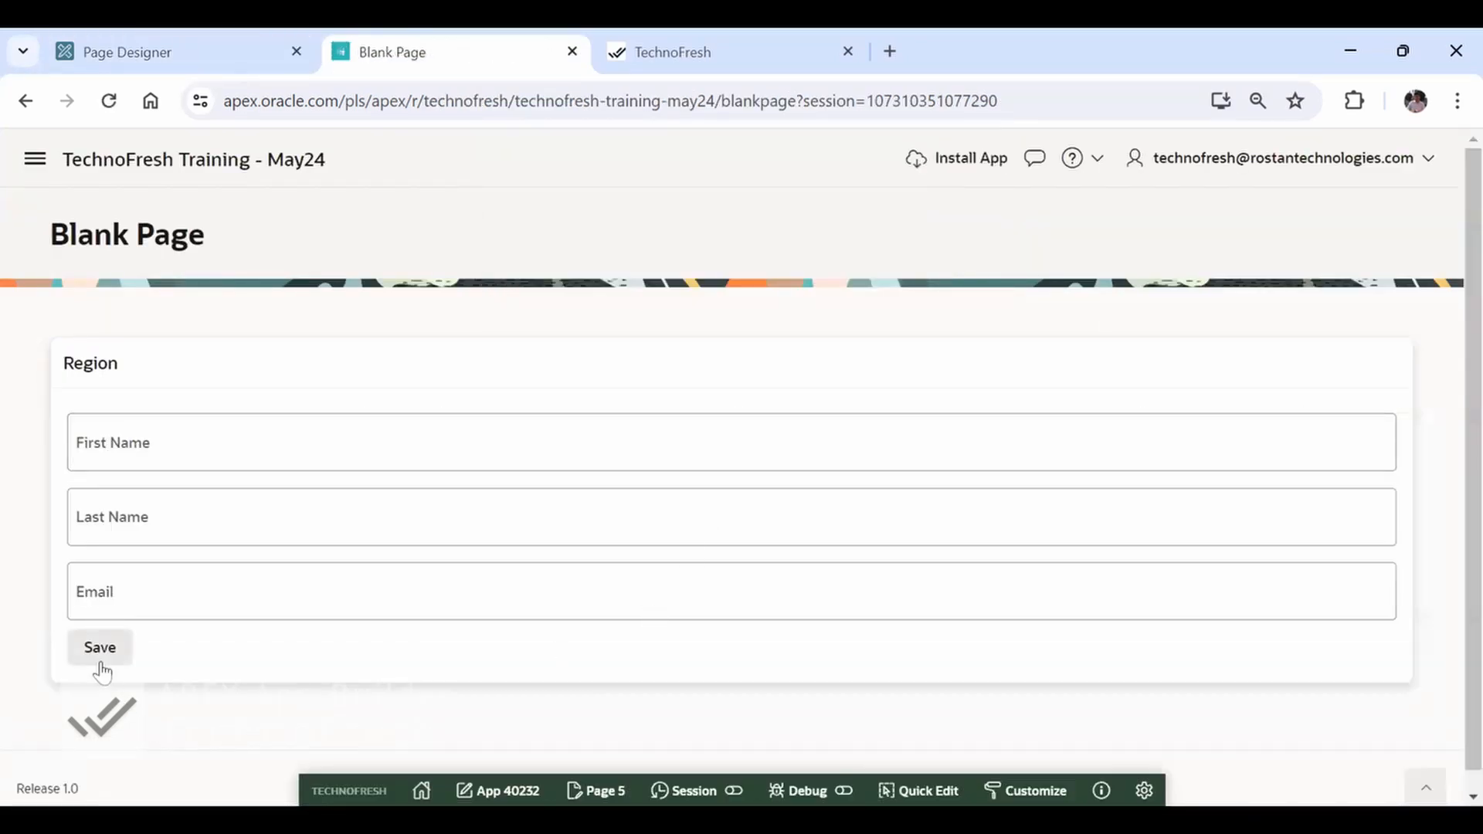
{"action": "left_click", "coordinate": [91, 661]}
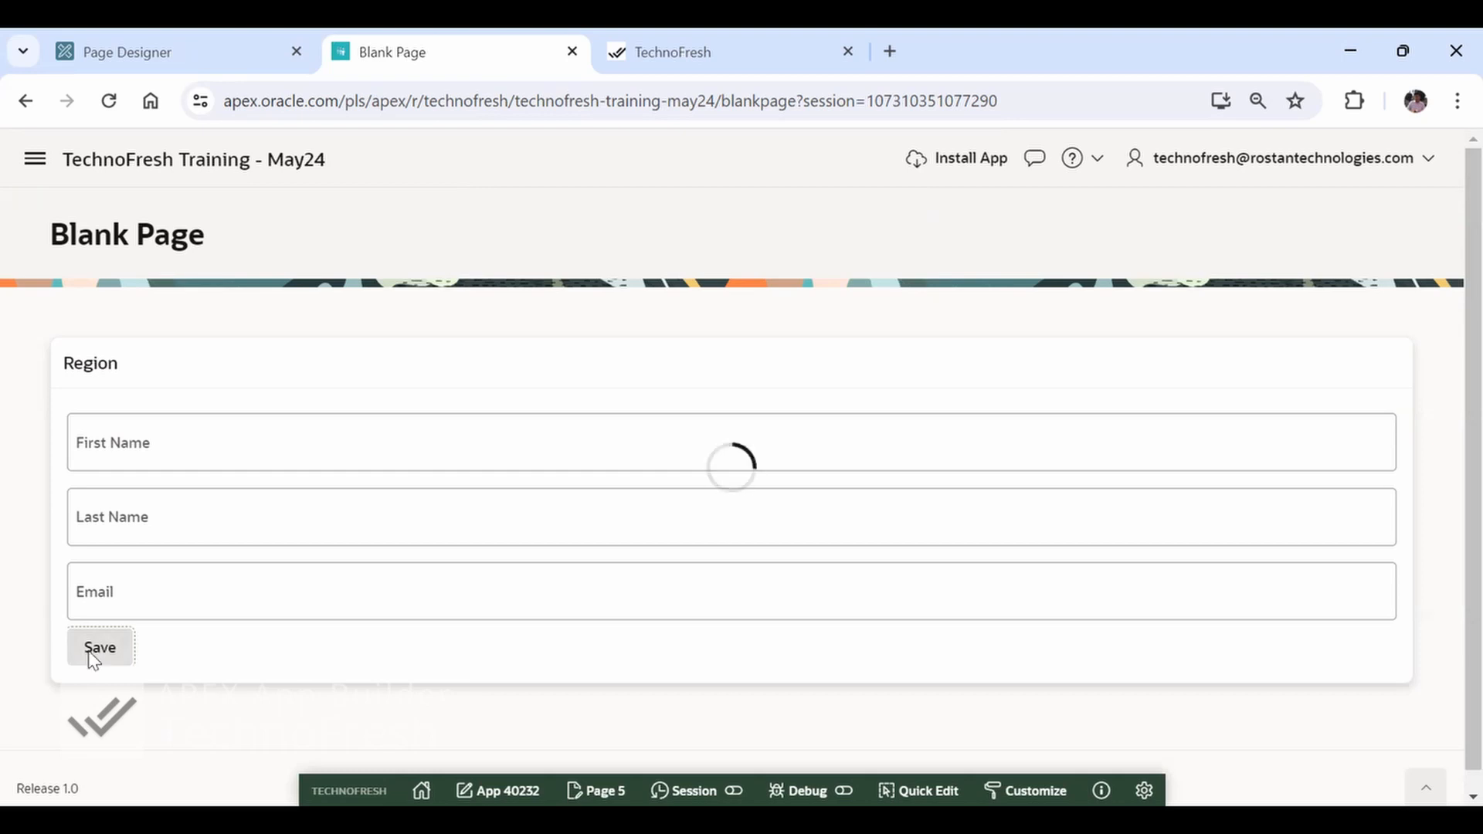
Enter the invalid value bbbbb.com in the Email field, submit the form and dismiss the error notification
{"action": "left_click", "coordinate": [214, 602]}
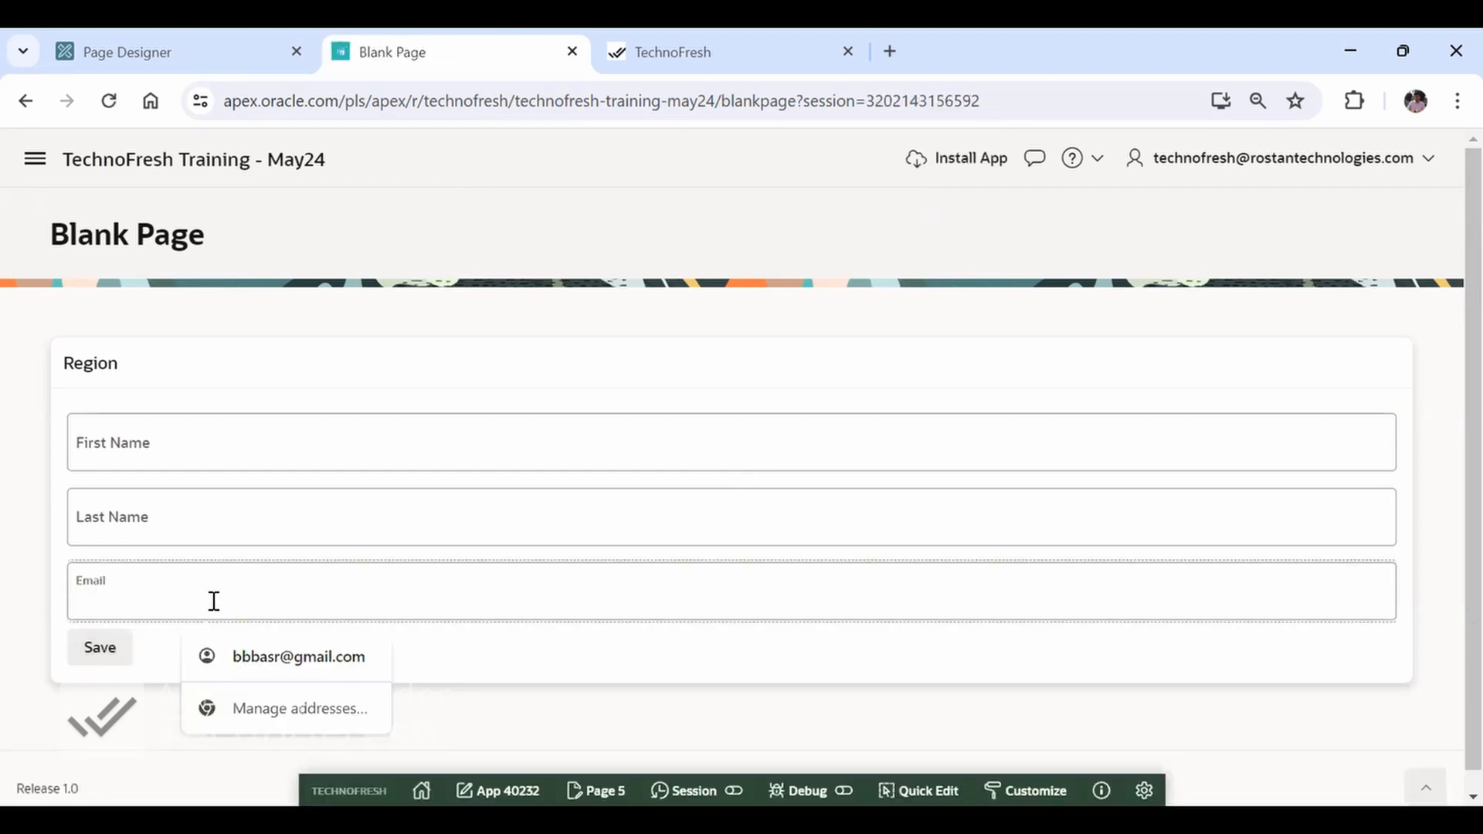
{"action": "type", "text": "bbbbb.com"}
{"action": "key", "text": "Tab"}
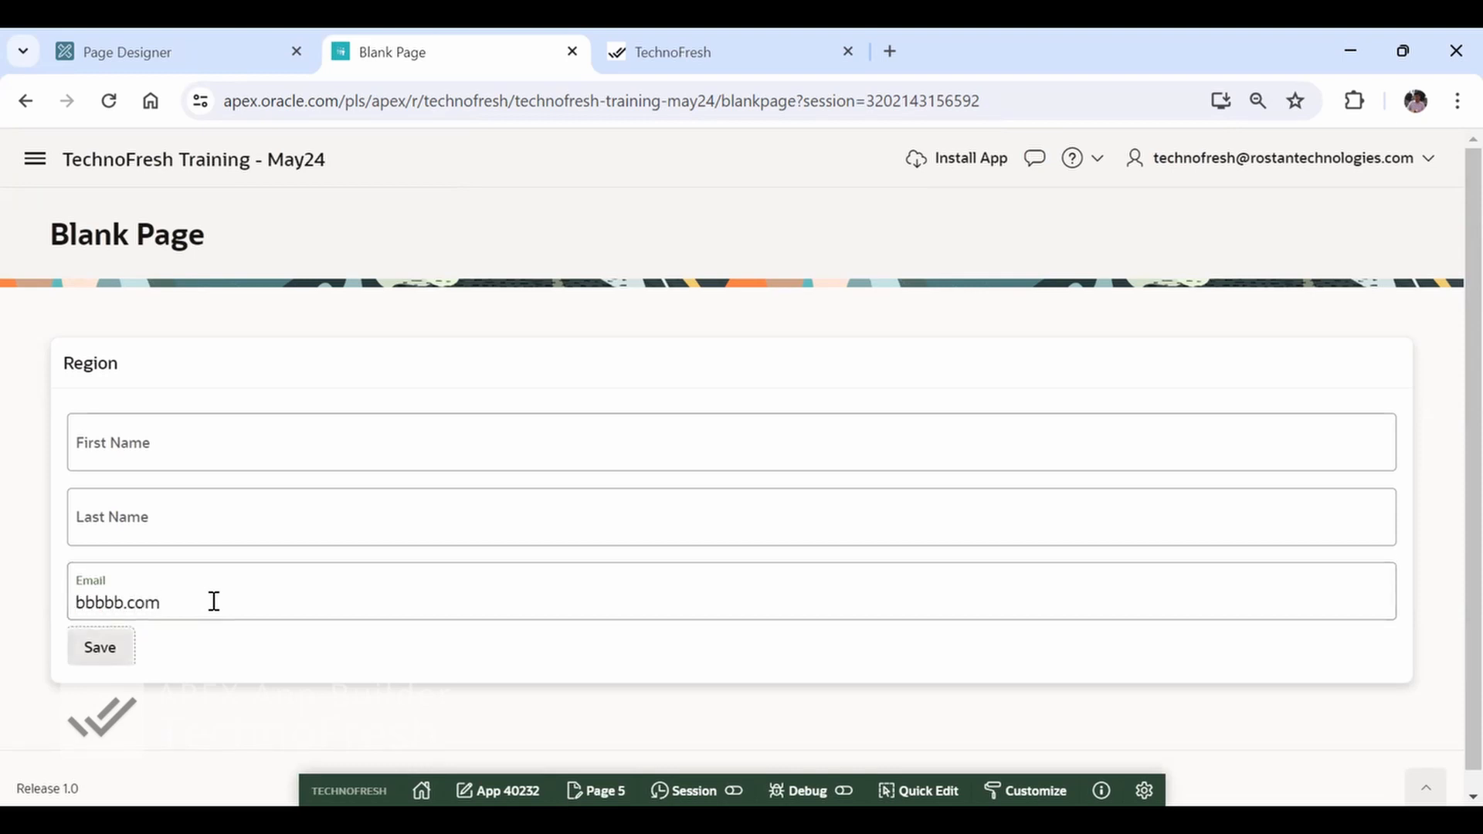
{"action": "left_click", "coordinate": [102, 657]}
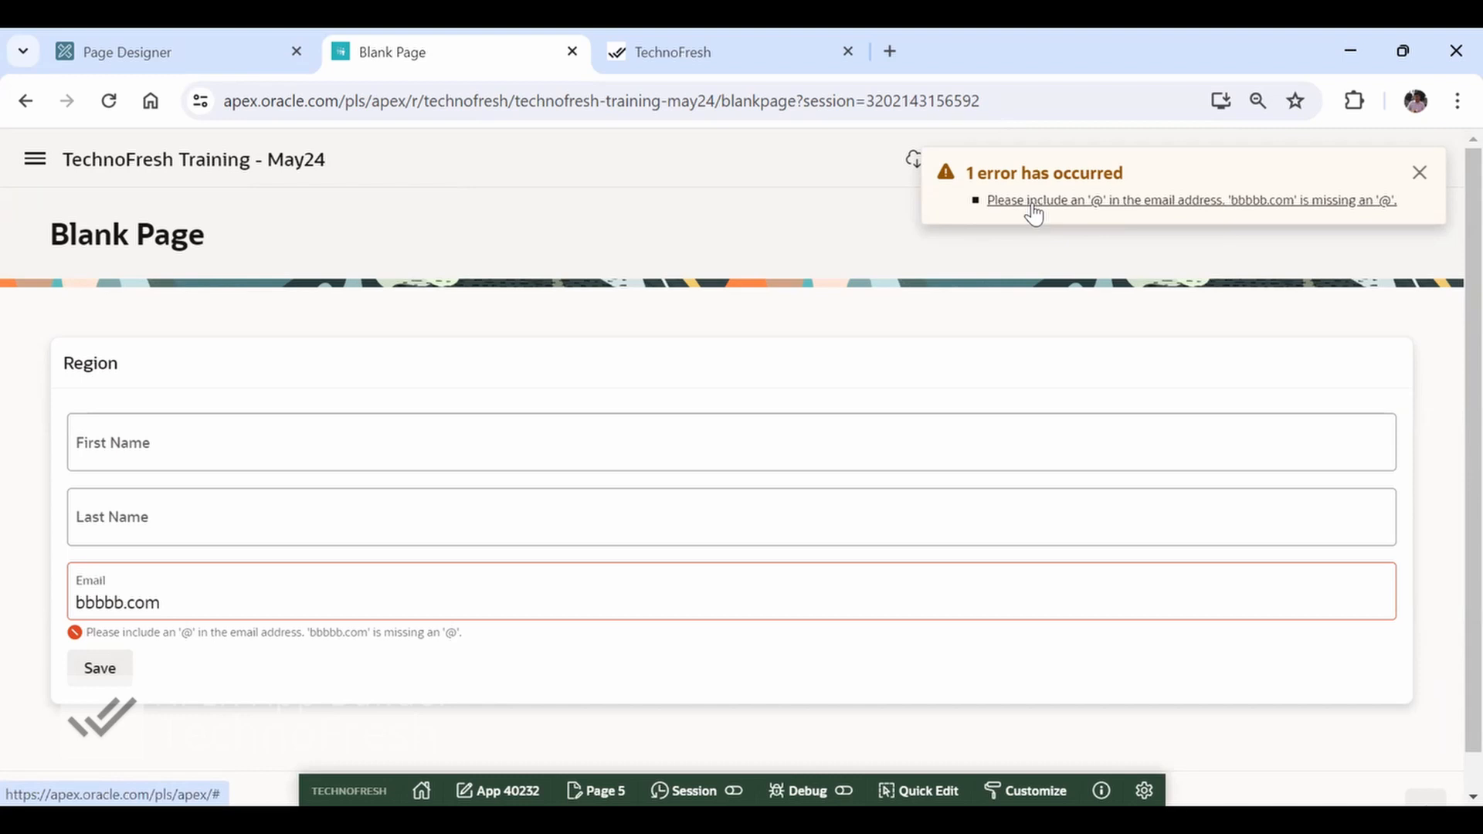
{"action": "left_click", "coordinate": [1420, 172]}
{"action": "left_click", "coordinate": [228, 613]}
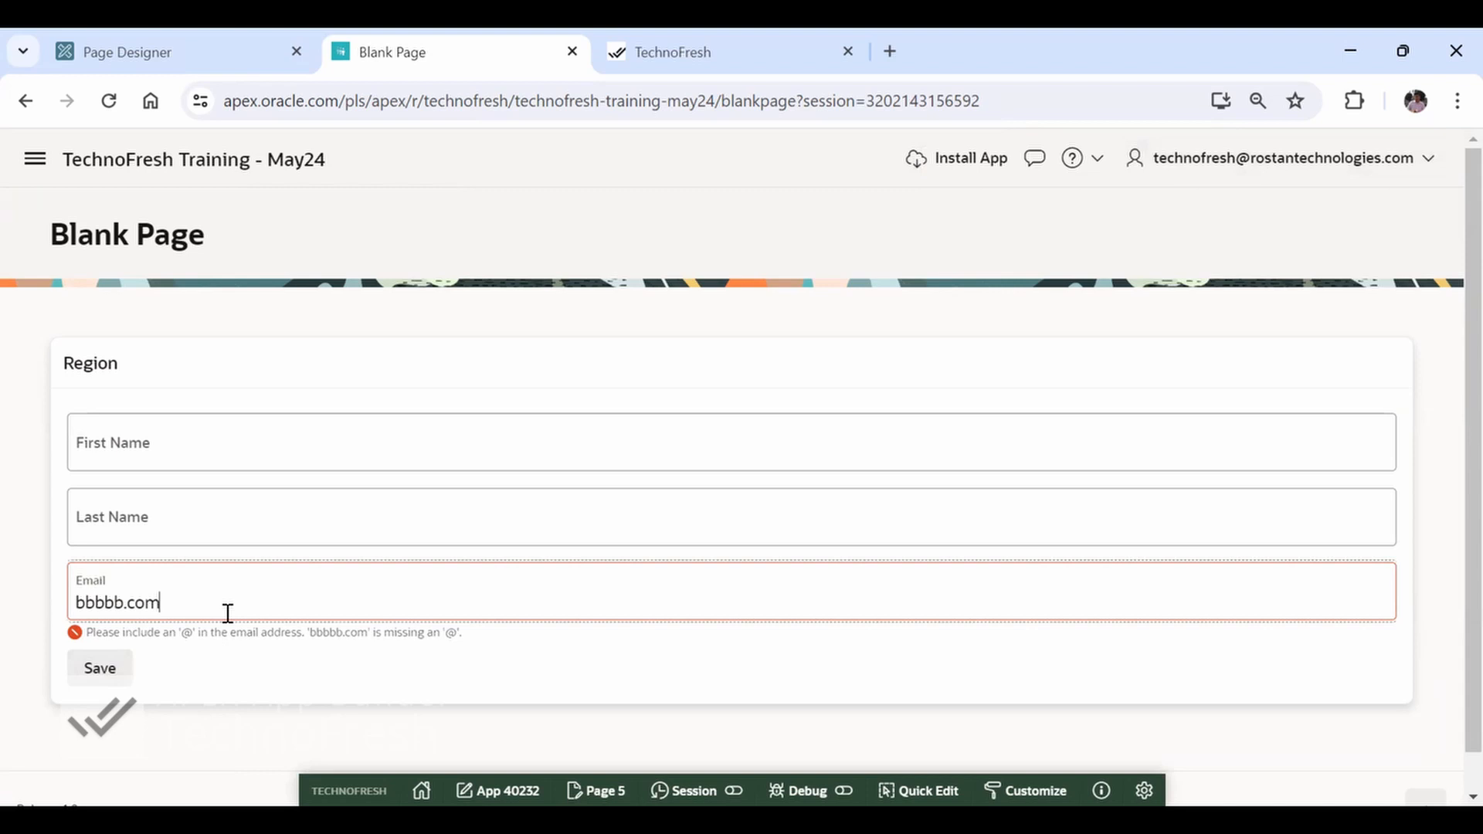
{"action": "key", "text": "Left"}
{"action": "key", "text": "Left"}
{"action": "key", "text": "Left"}
{"action": "key", "text": "Left"}
{"action": "type", "text": "@xx"}
{"action": "left_click", "coordinate": [116, 670]}
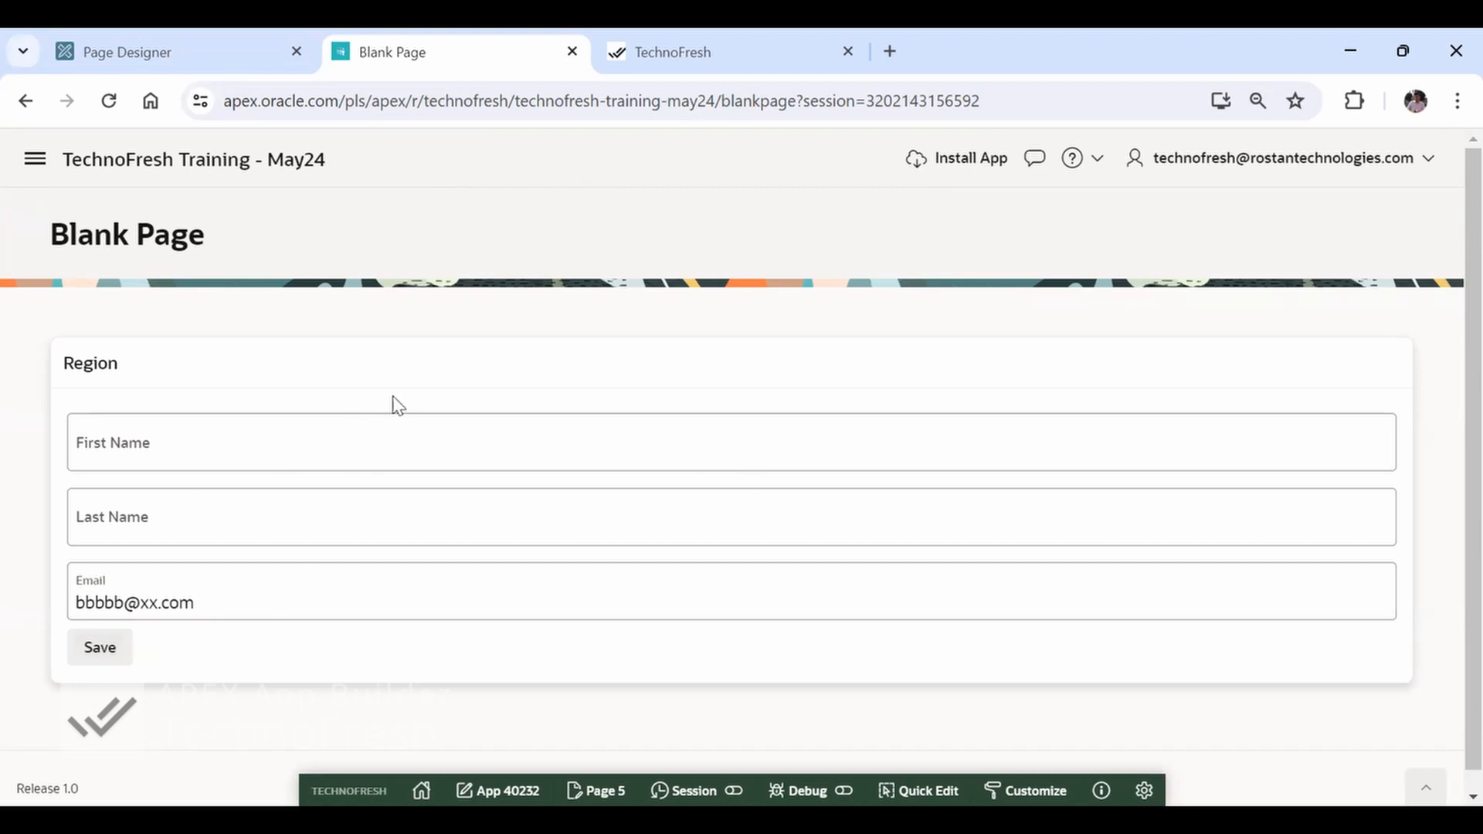
Remove the .com ending from the Email value and resubmit the form to test the validation
{"action": "left_click", "coordinate": [281, 601]}
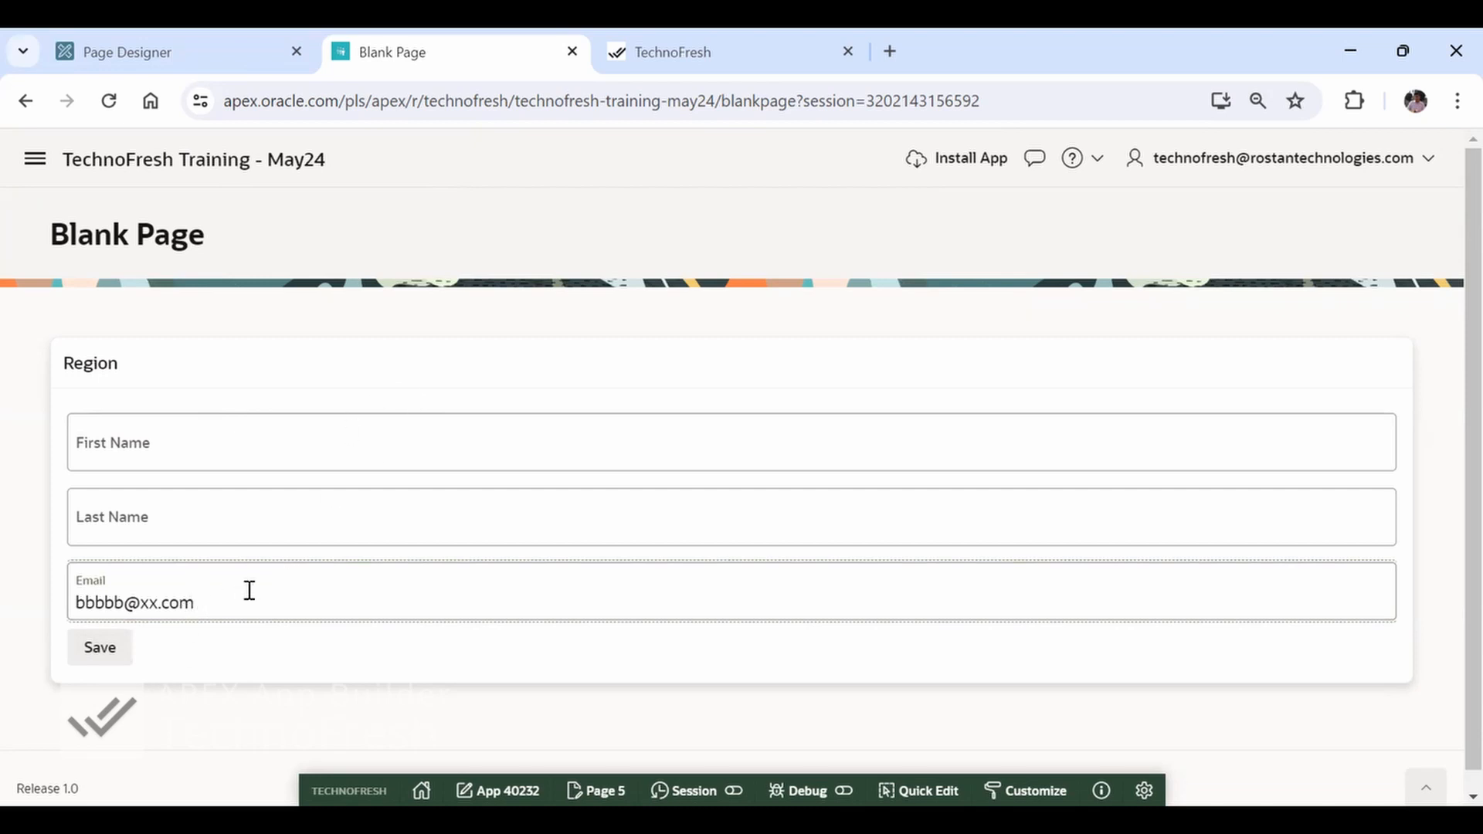
{"action": "key", "text": "BackSpace"}
{"action": "key", "text": "BackSpace"}
{"action": "key", "text": "BackSpace"}
{"action": "left_click", "coordinate": [102, 651]}
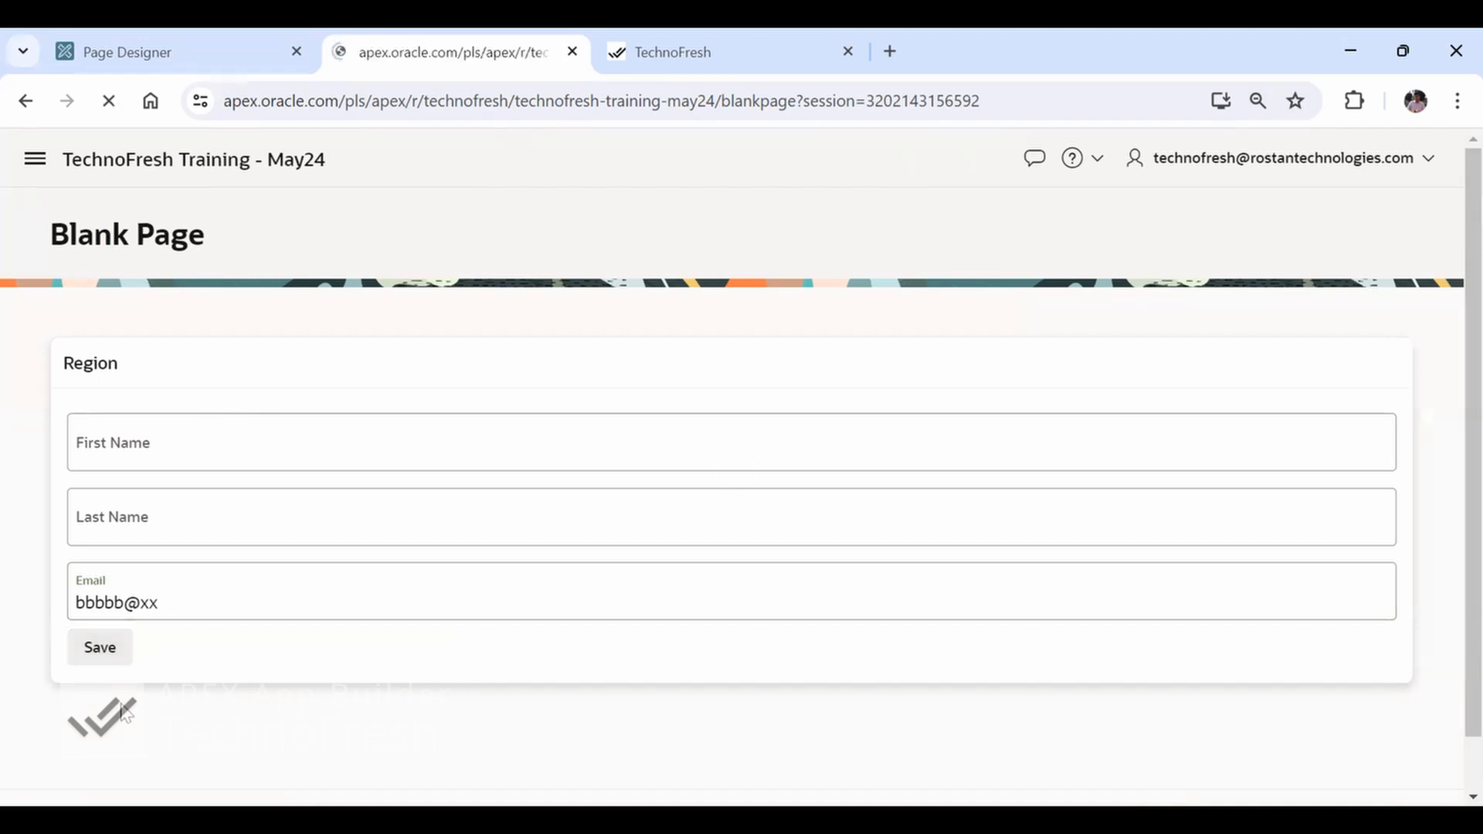
Append a period to the end of the Email value and move the focus to the First Name field
{"action": "left_click", "coordinate": [221, 605]}
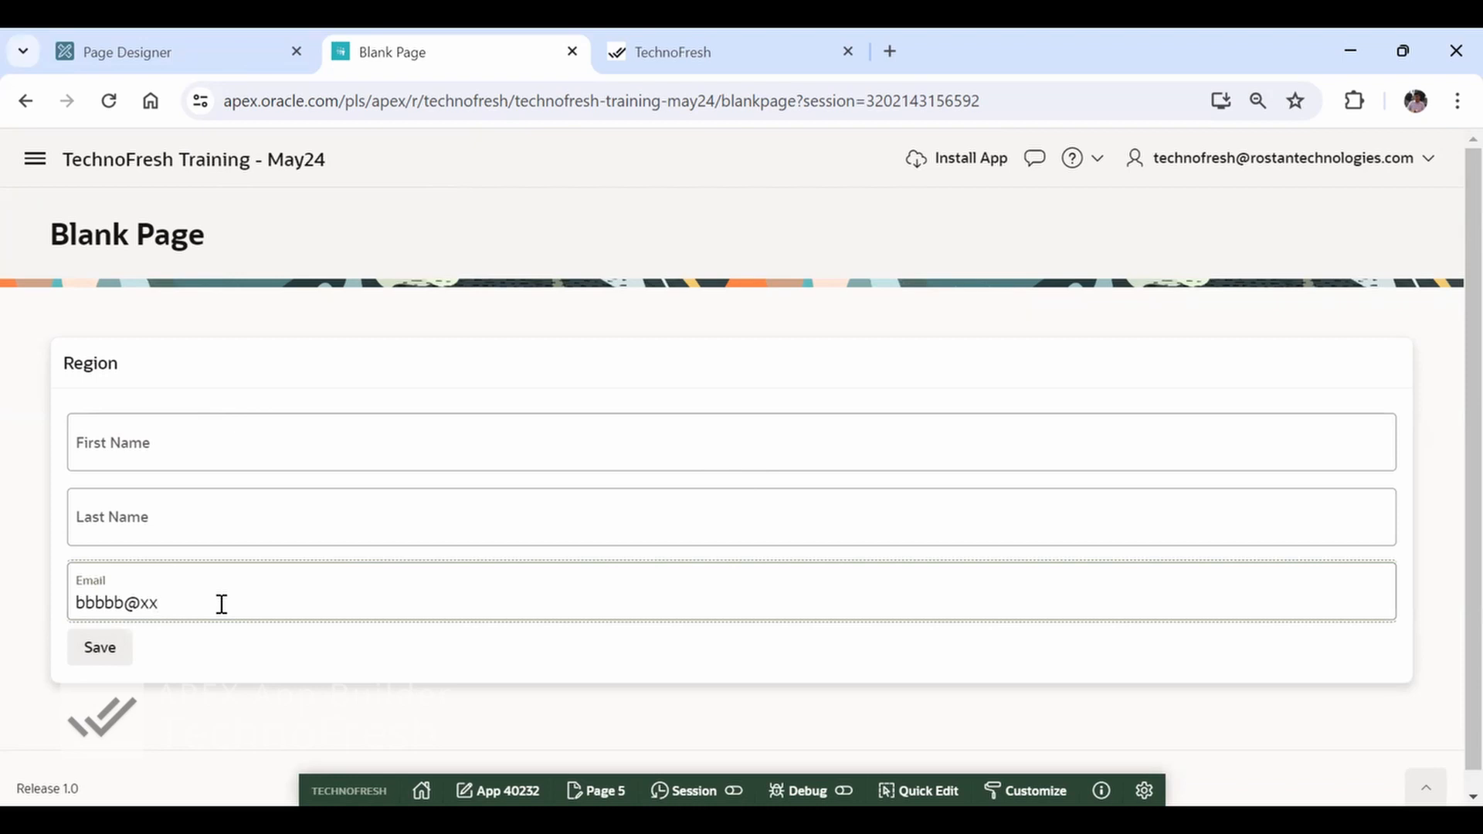
{"action": "left_click_drag", "start_coordinate": [77, 605], "coordinate": [157, 604]}
{"action": "left_click", "coordinate": [189, 603]}
{"action": "type", "text": "."}
{"action": "left_click", "coordinate": [193, 446]}
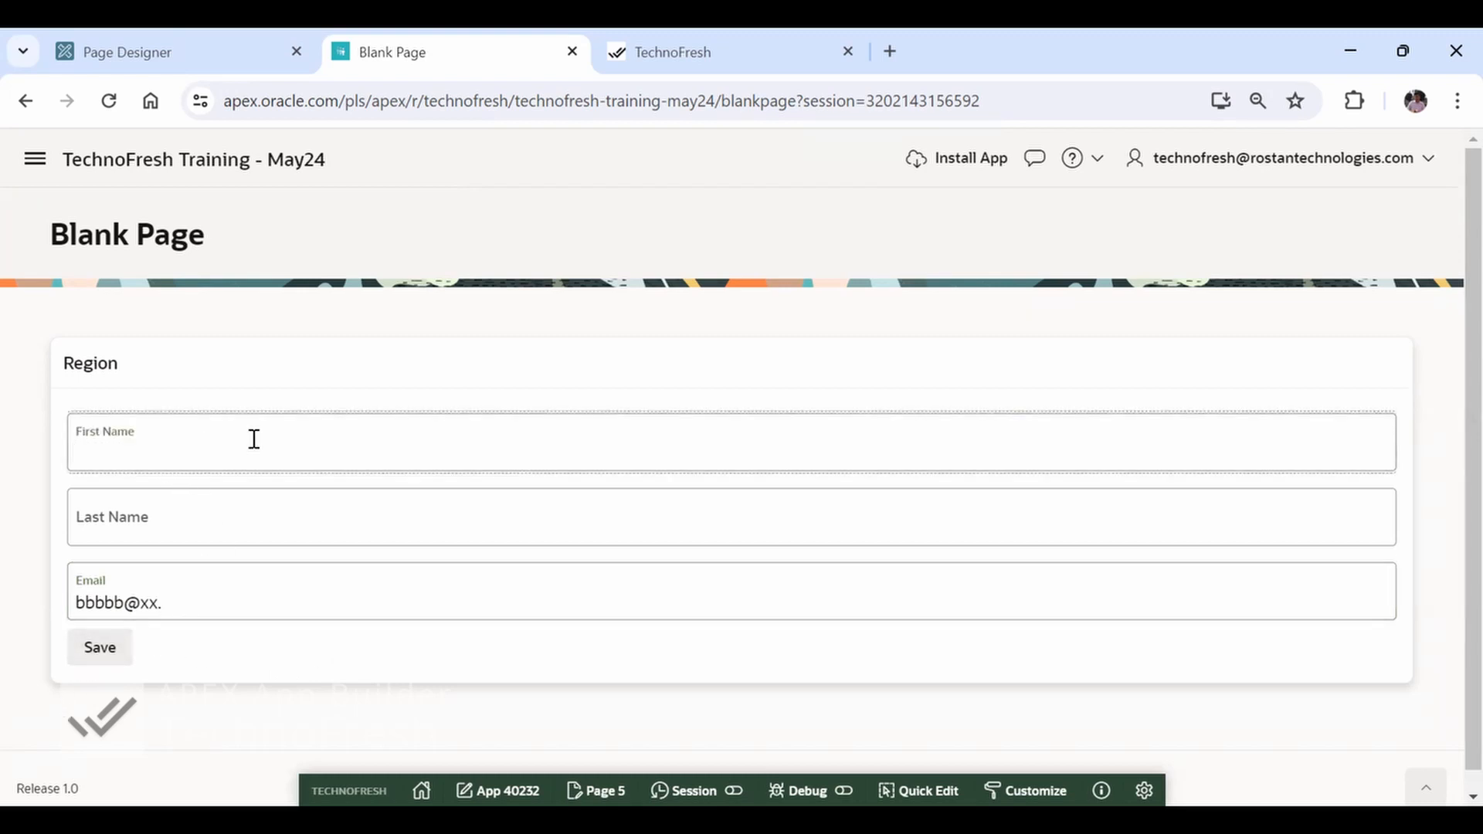